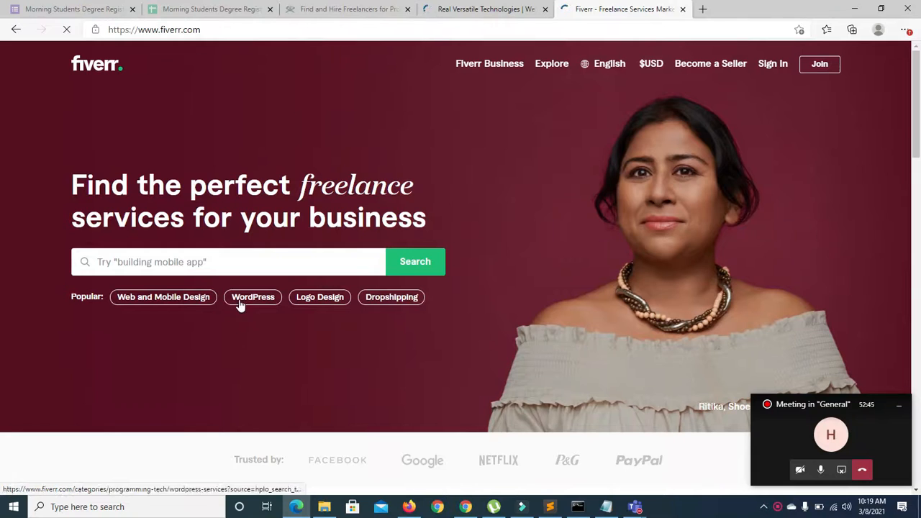
# Step: Look through the Recently Viewed & More gigs on the Fiverr home page
pyautogui.scroll(-6, 1, 154)
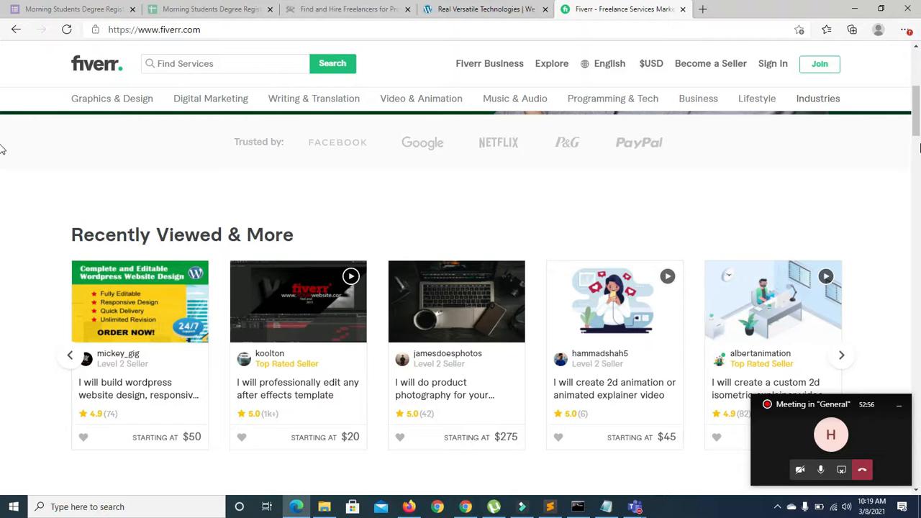
pyautogui.scroll(-2, 111, 185)
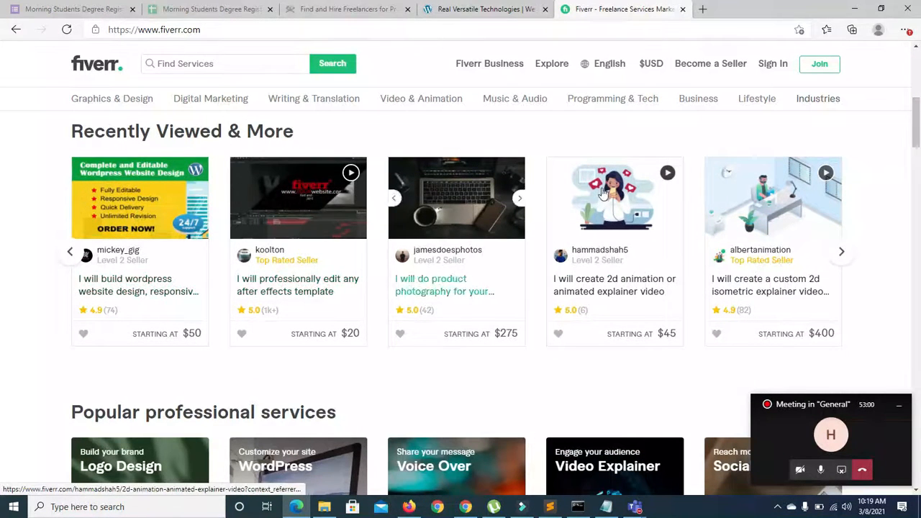
pyautogui.moveTo(918, 131); pyautogui.dragTo(919, 373)
pyautogui.moveTo(2, 373); pyautogui.dragTo(485, 84)
# Step: Search Fiverr for "wordpress" and browse the gig thumbnails in the results
pyautogui.click(181, 64)
pyautogui.write('wo')
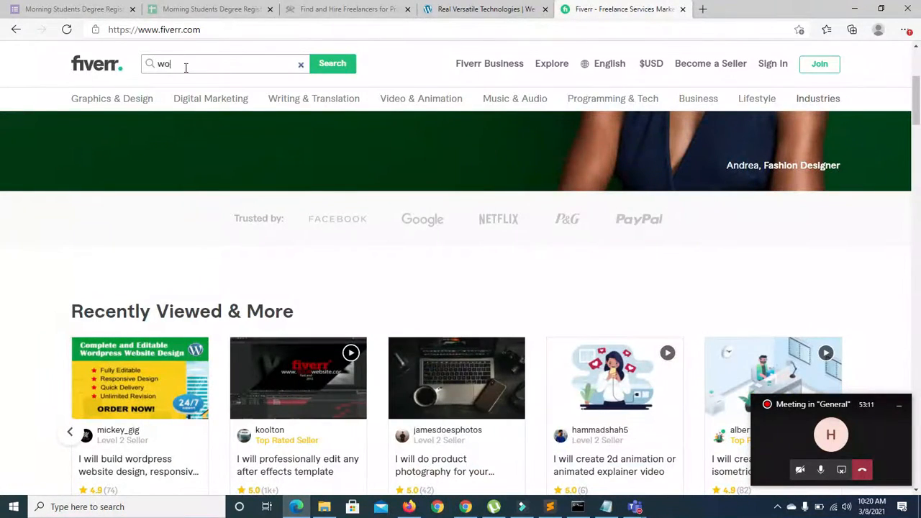
pyautogui.write('rdpress')
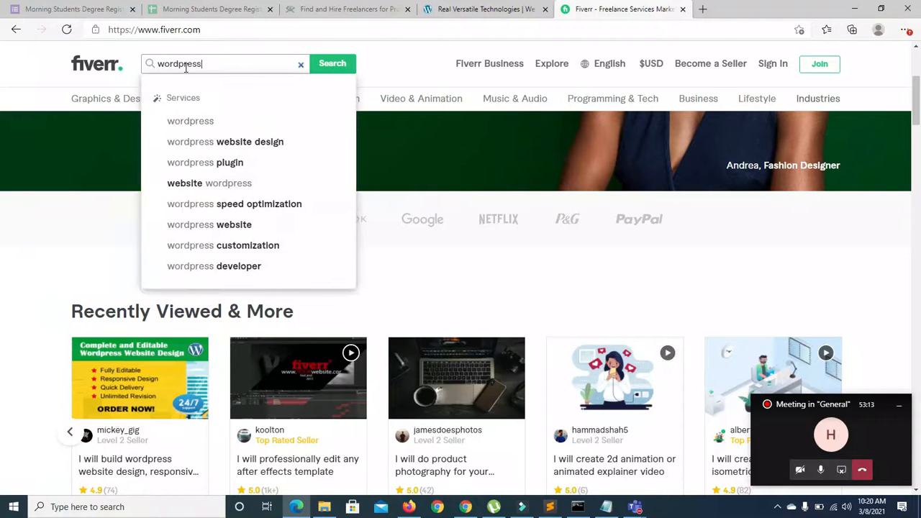
pyautogui.press('Return')
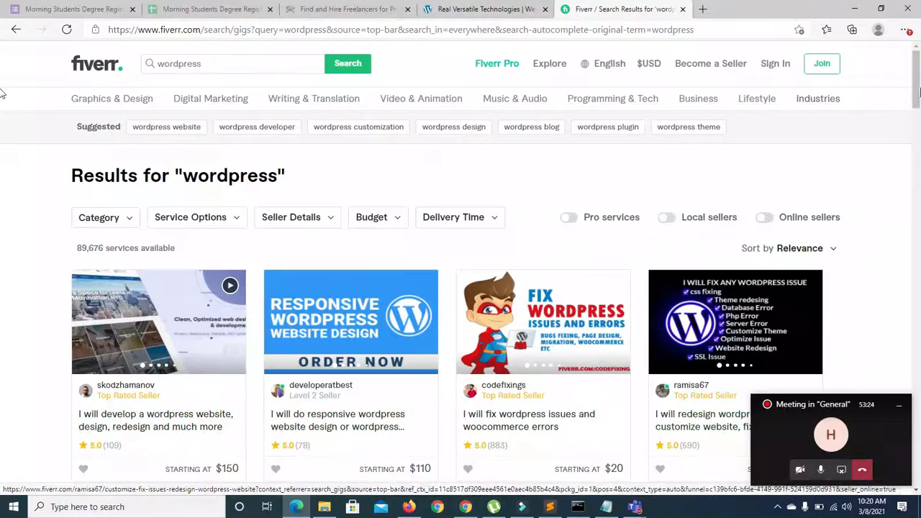
pyautogui.scroll(-2, 2, 114)
pyautogui.scroll(-2, 3, 116)
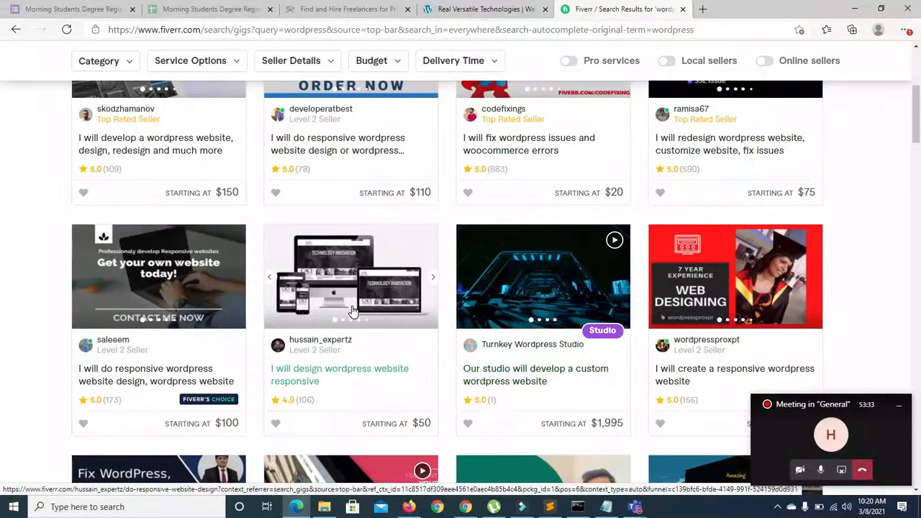
pyautogui.moveTo(918, 106); pyautogui.dragTo(918, 152)
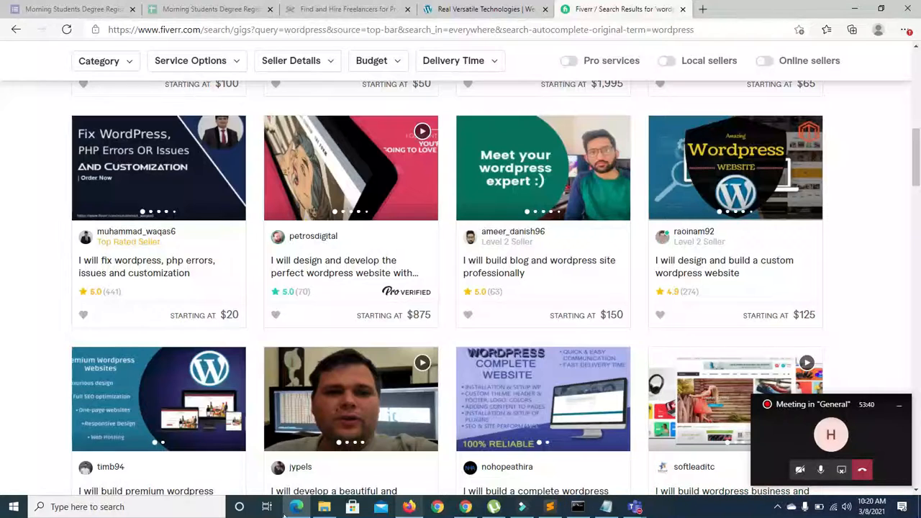
# Step: Open Paint and write a text list on the canvas: photoshop, ai, cd, a blank line, snappa, canva
pyautogui.click(209, 508)
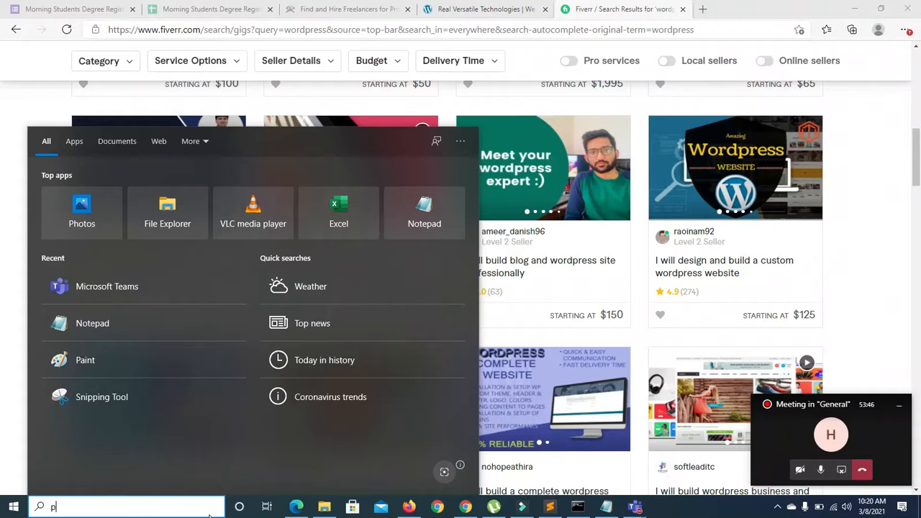
pyautogui.press('Return')
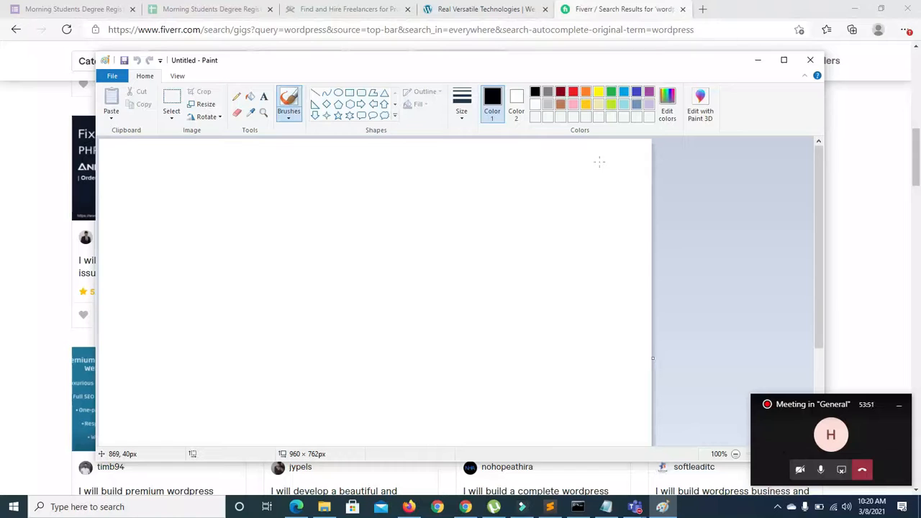
pyautogui.click(622, 254)
pyautogui.hotkey('ctrl', 'z')
pyautogui.click(264, 96)
pyautogui.click(260, 191)
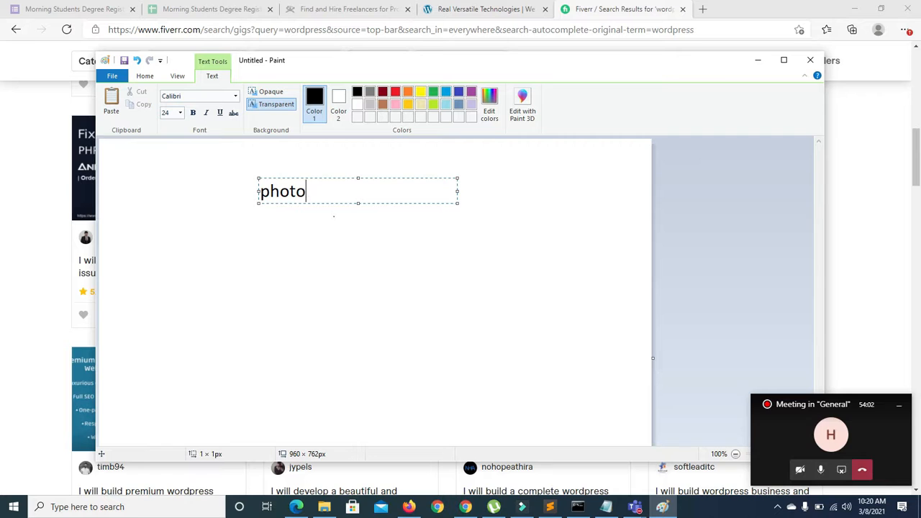
pyautogui.write('photoshop')
pyautogui.press('Return')
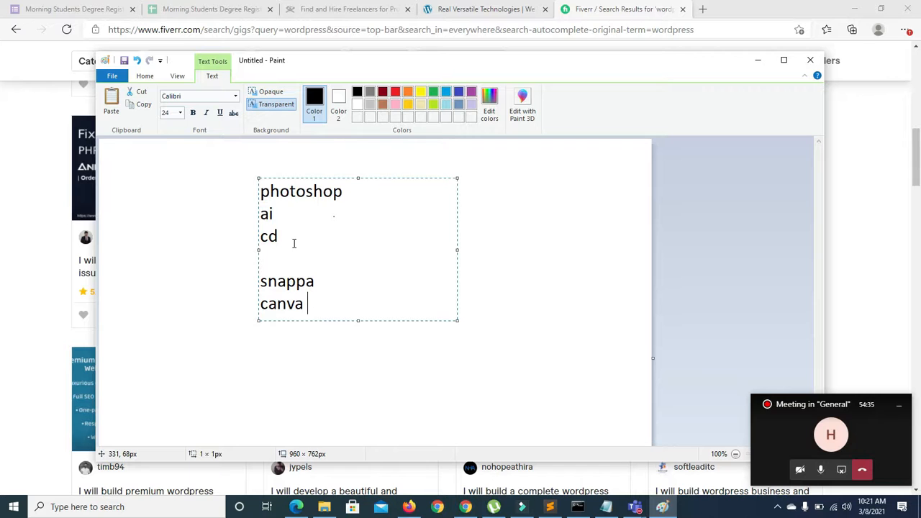
# Step: Highlight the photoshop, ai and cd lines of the list as one group, and snappa and canva as another
pyautogui.moveTo(294, 243); pyautogui.dragTo(261, 192)
pyautogui.click(319, 191)
pyautogui.click(293, 216)
pyautogui.click(294, 233)
pyautogui.moveTo(295, 235); pyautogui.dragTo(262, 173)
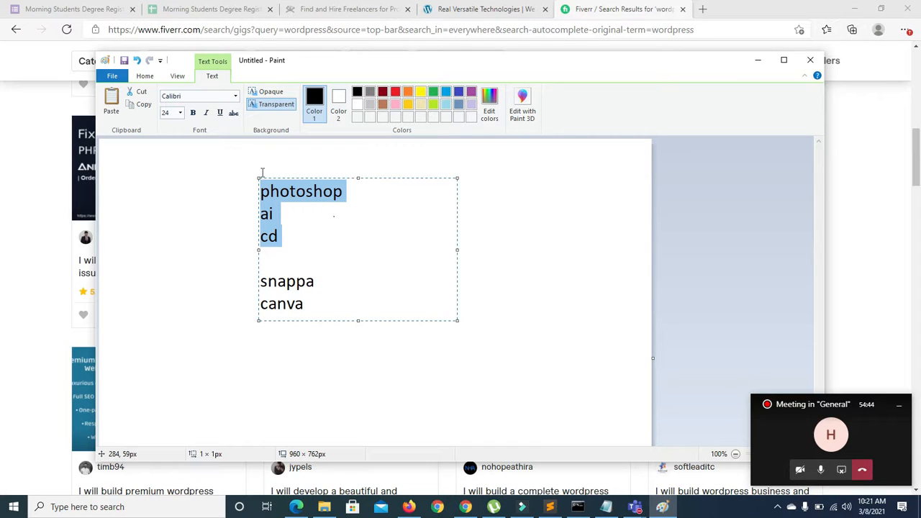
pyautogui.moveTo(259, 281); pyautogui.dragTo(289, 280)
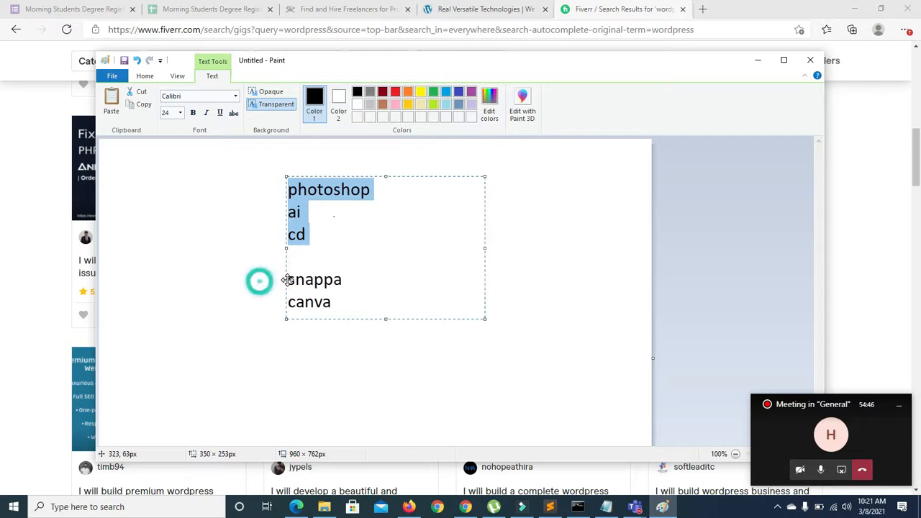
pyautogui.moveTo(339, 304); pyautogui.dragTo(272, 273)
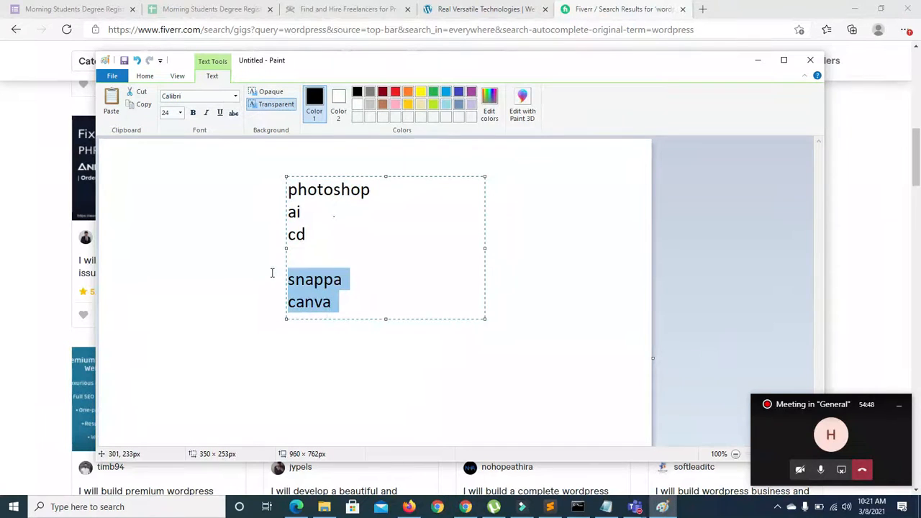
pyautogui.click(279, 220)
# Step: Switch to Firefox, search Google for "canva" and open the Canva website
pyautogui.click(409, 507)
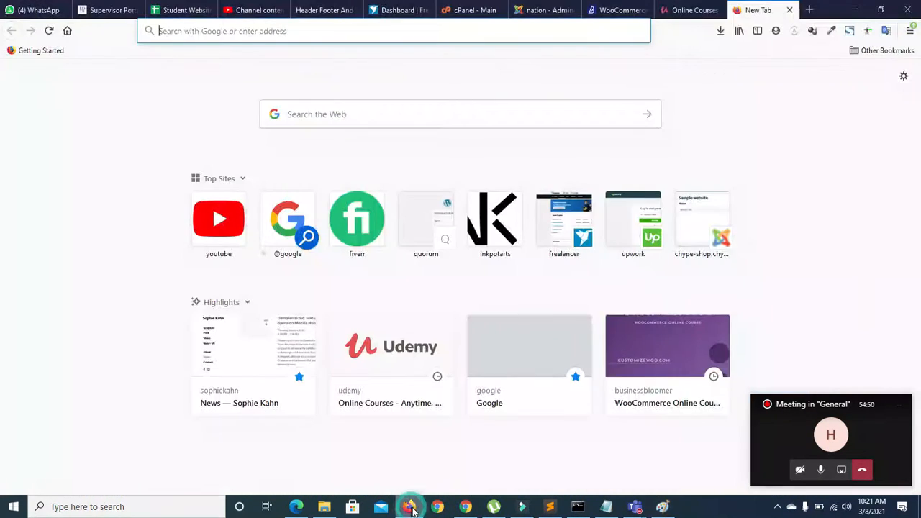
pyautogui.write('g')
pyautogui.press('Return')
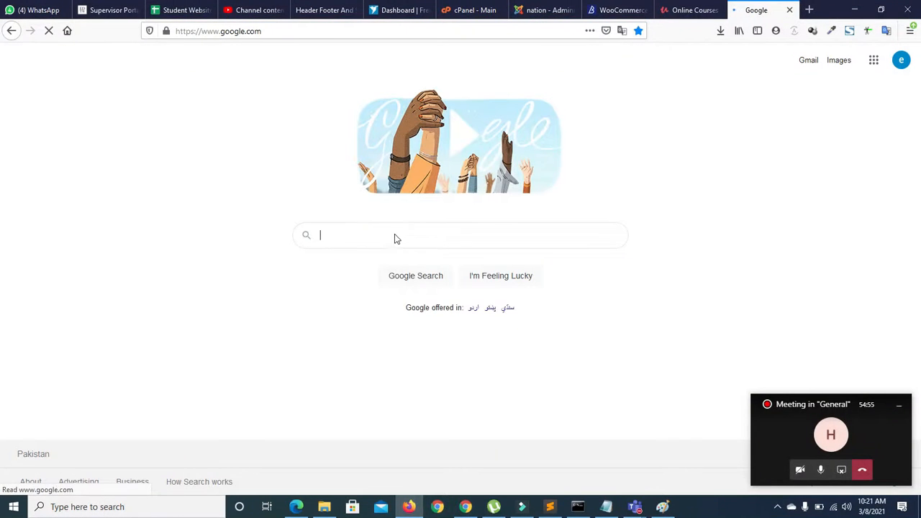
pyautogui.click(387, 235)
pyautogui.write('can')
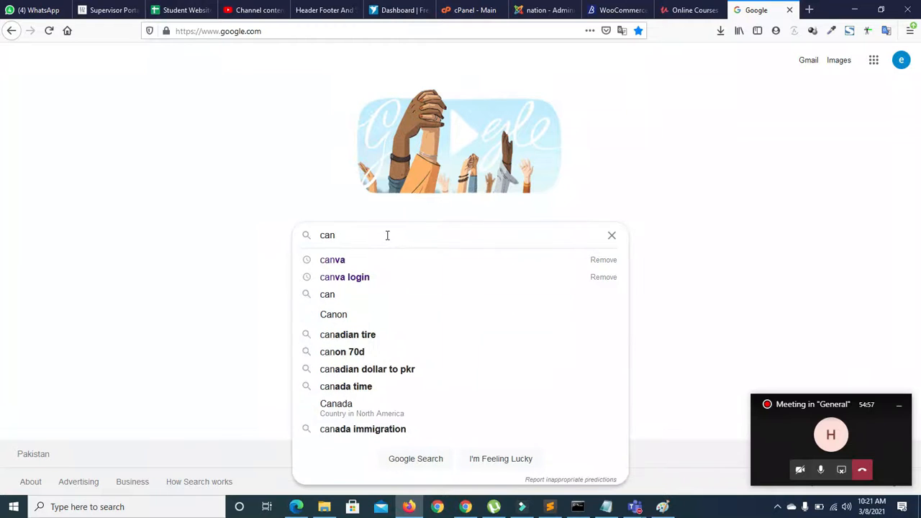
pyautogui.write('va')
pyautogui.press('Return')
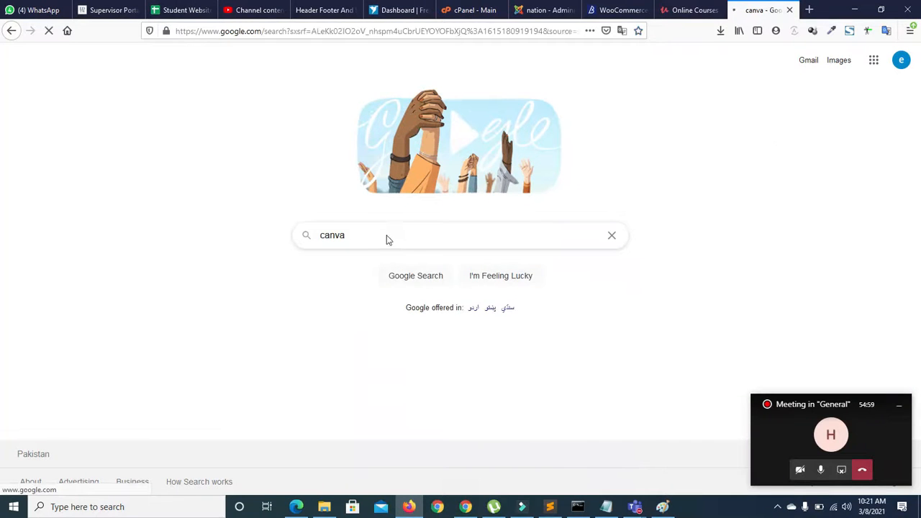
pyautogui.click(121, 165)
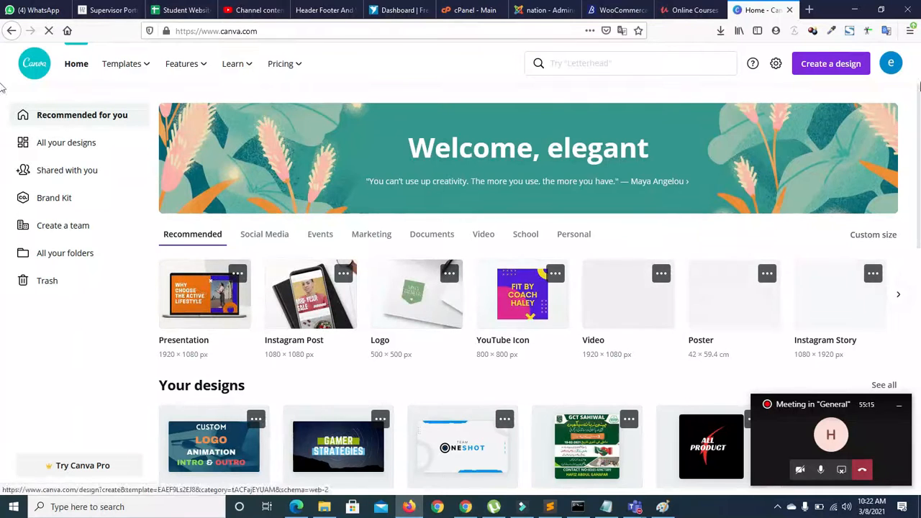
# Step: Page through the existing projects in the Your designs row on the Canva home page
pyautogui.scroll(-3, 214, 298)
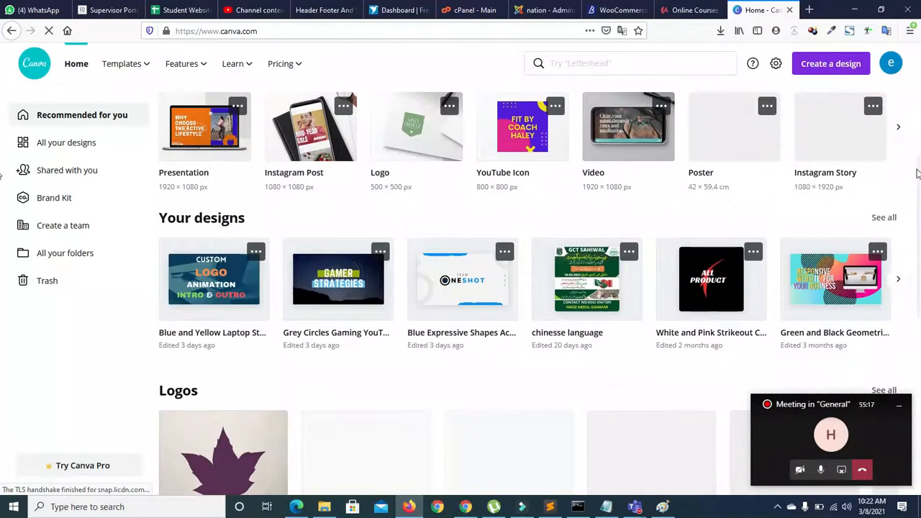
pyautogui.click(898, 281)
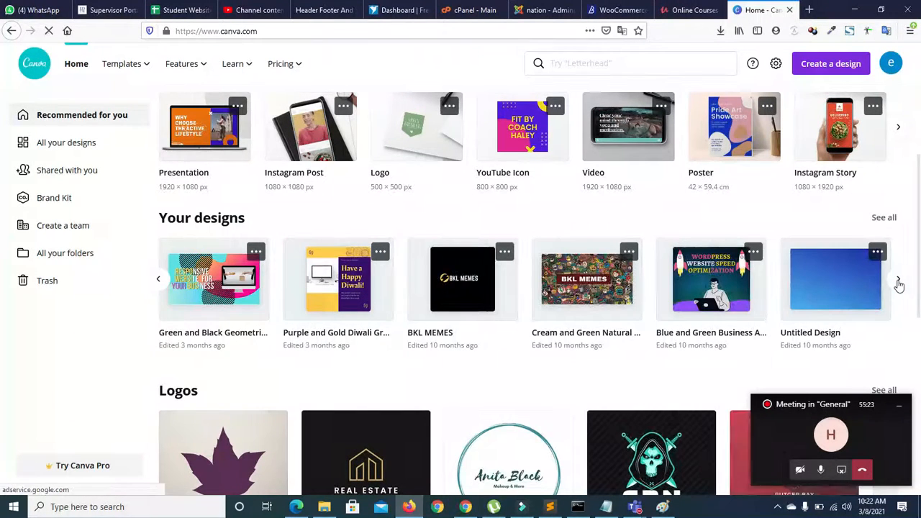
pyautogui.click(898, 280)
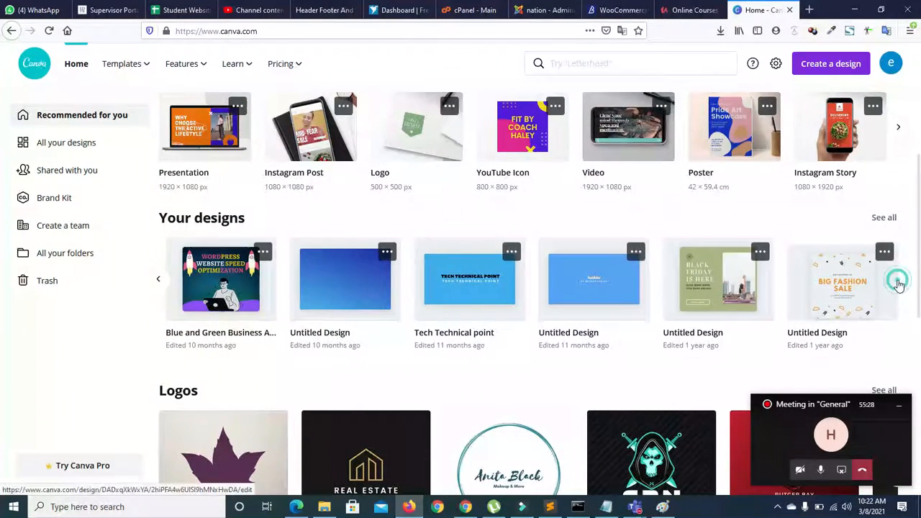
pyautogui.click(896, 280)
pyautogui.click(788, 9)
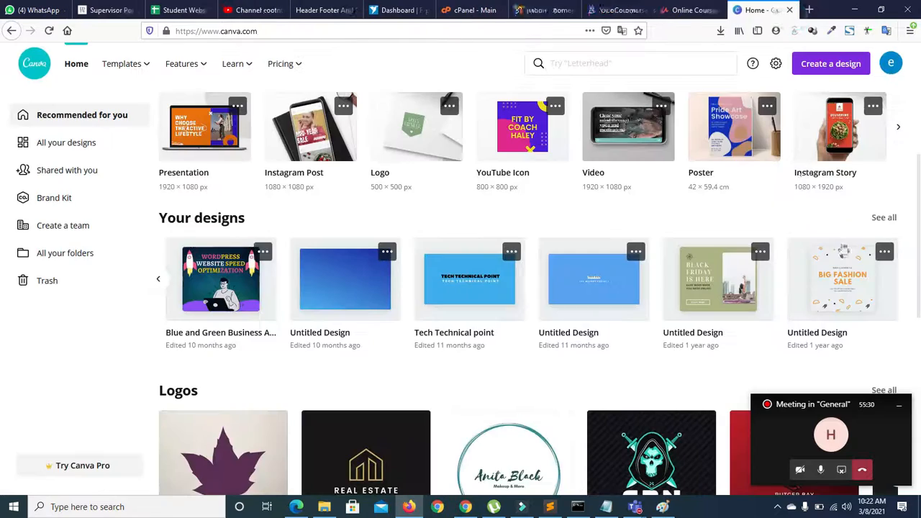
# Step: Look over the Logos and Instagram Posts template rows on the Canva home page
pyautogui.scroll(3, 3, 276)
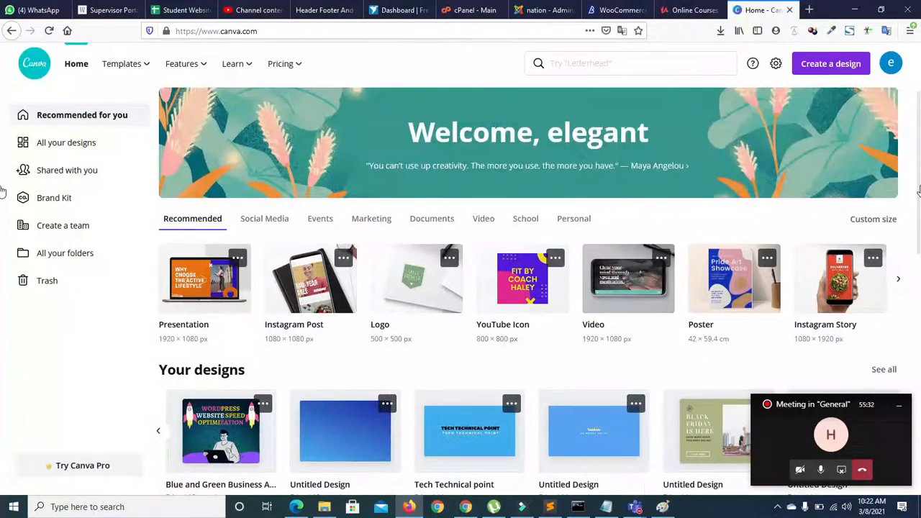
pyautogui.scroll(-3, 3, 211)
pyautogui.scroll(-3, 3, 210)
pyautogui.scroll(2, 3, 207)
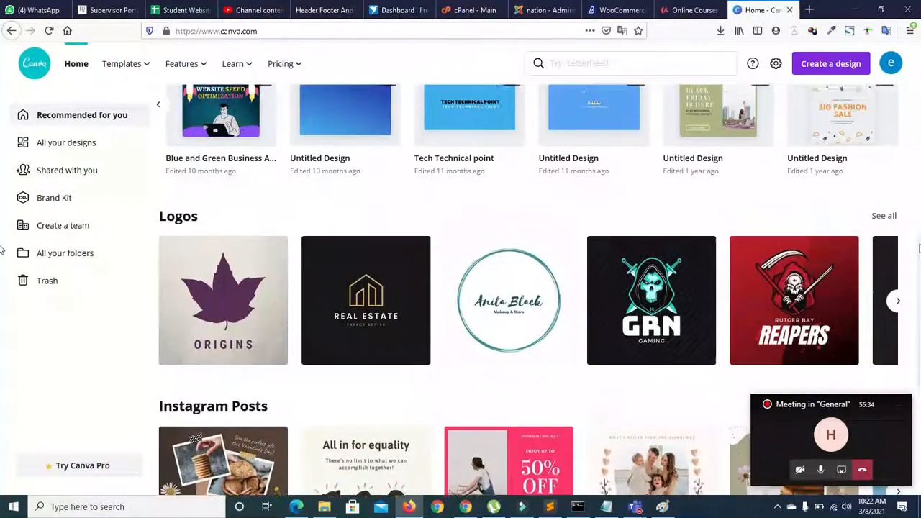
pyautogui.scroll(5, 3, 204)
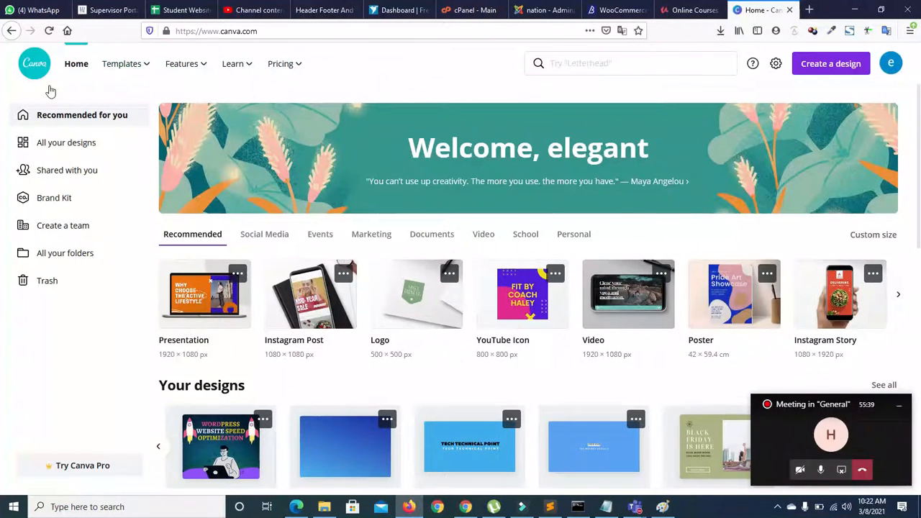
# Step: View the categories that Canva offers under Templates and Features
pyautogui.moveTo(138, 65)
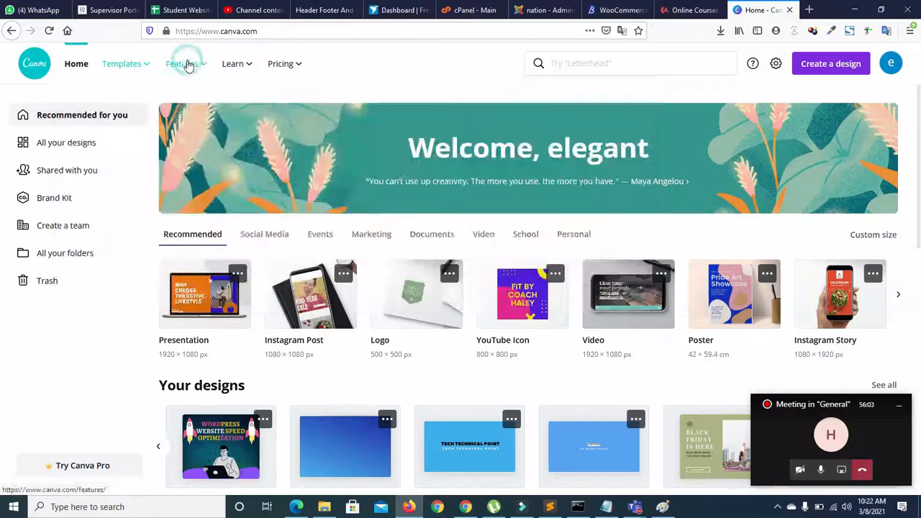
pyautogui.moveTo(193, 67)
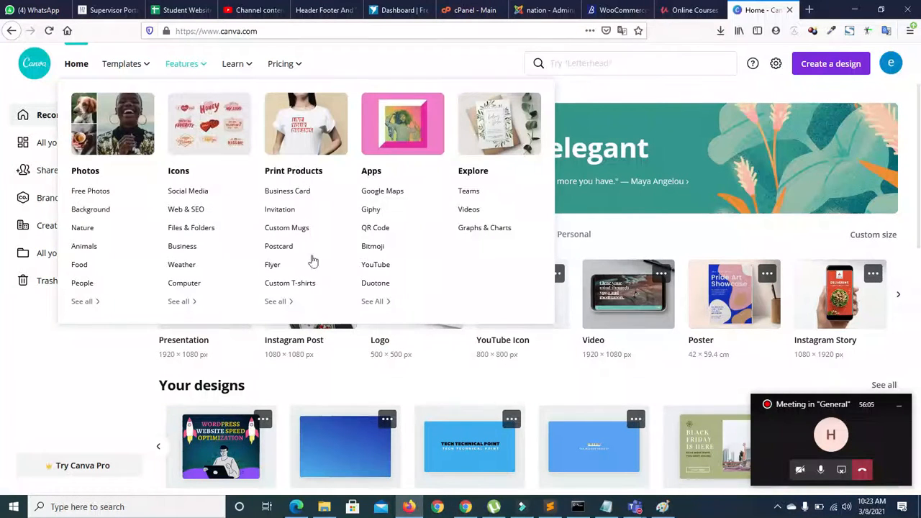
pyautogui.click(207, 67)
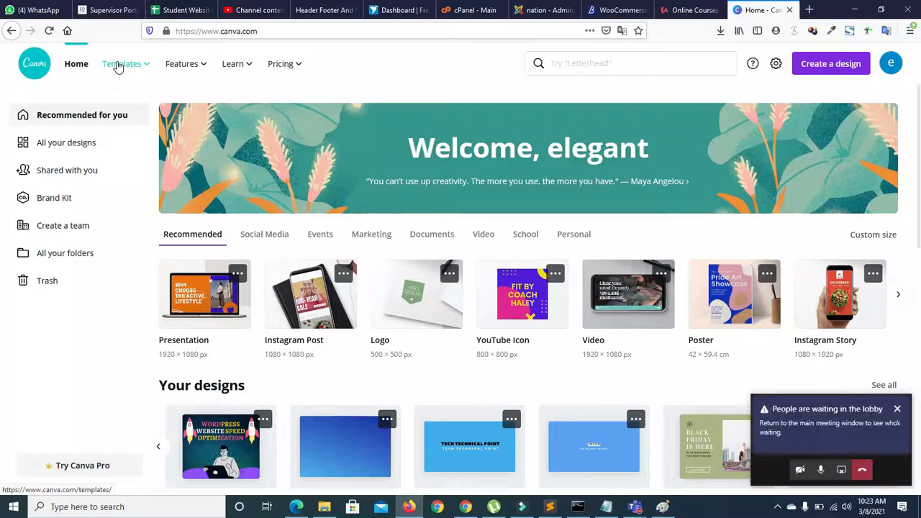
# Step: Switch to the Teams meeting, admit the participant waiting in the lobby and minimize the meeting window
pyautogui.press('alt')
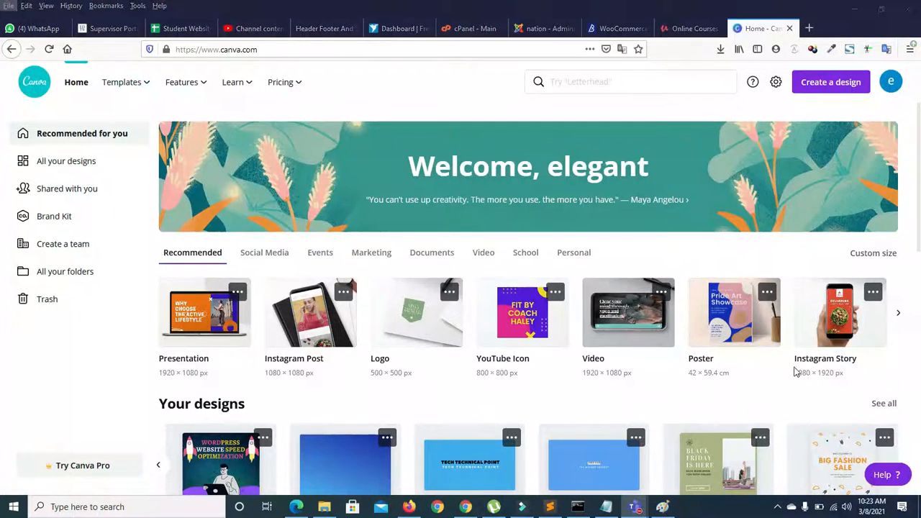
pyautogui.hotkey('alt', 'Tab')
pyautogui.click(430, 278)
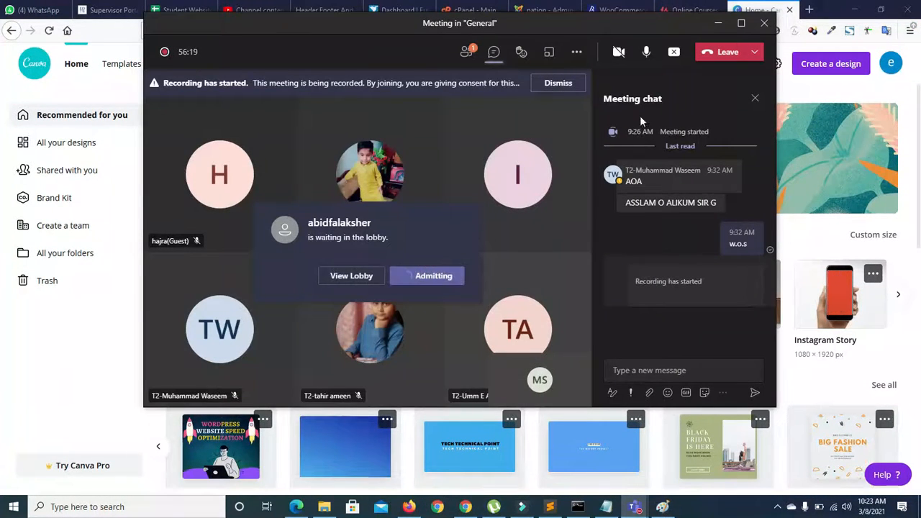
pyautogui.click(717, 27)
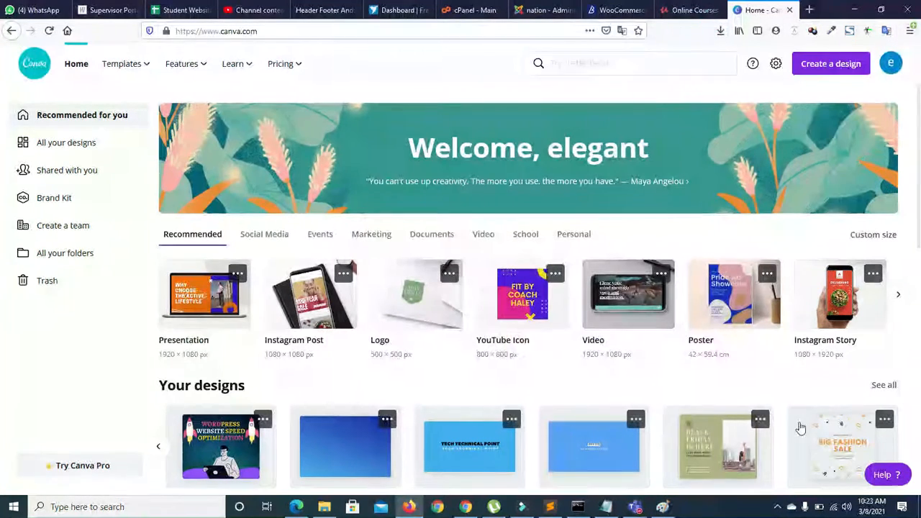
# Step: Check the Teams meeting window, minimize it and return to the Fiverr search results in Edge
pyautogui.click(634, 507)
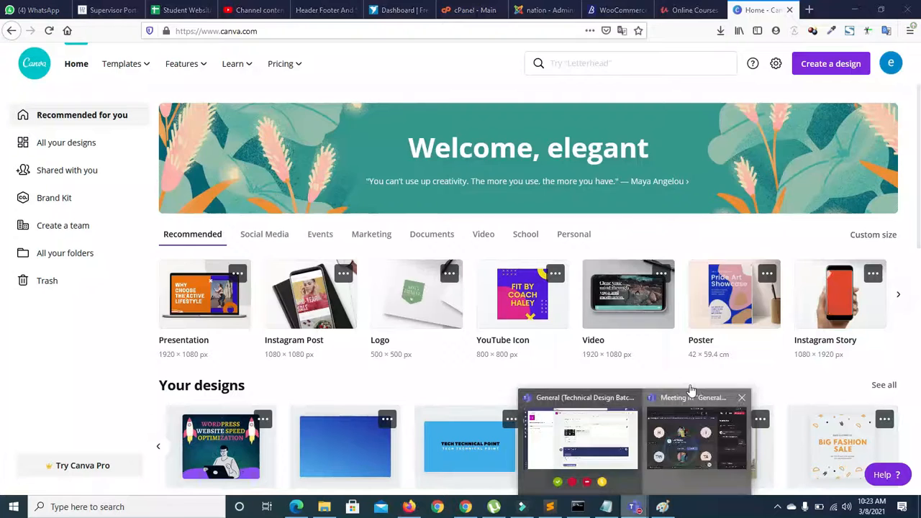
pyautogui.click(691, 403)
pyautogui.click(714, 23)
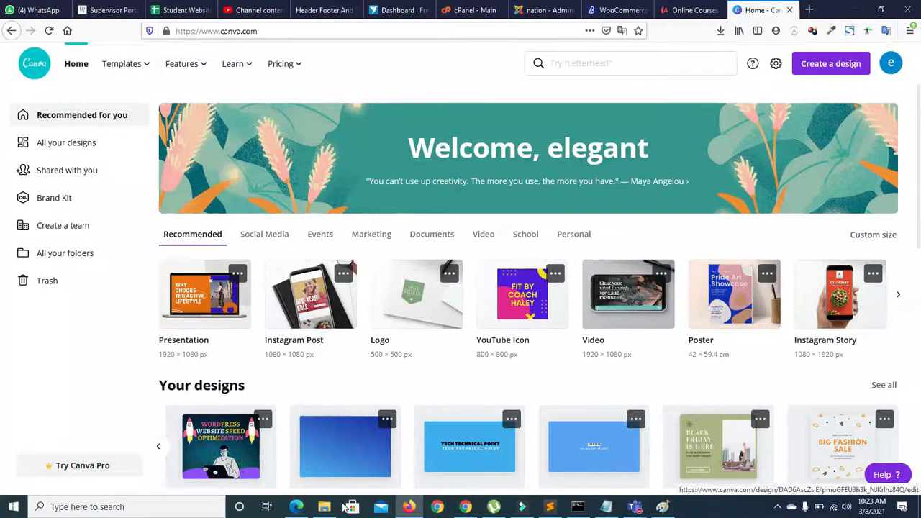
pyautogui.click(296, 506)
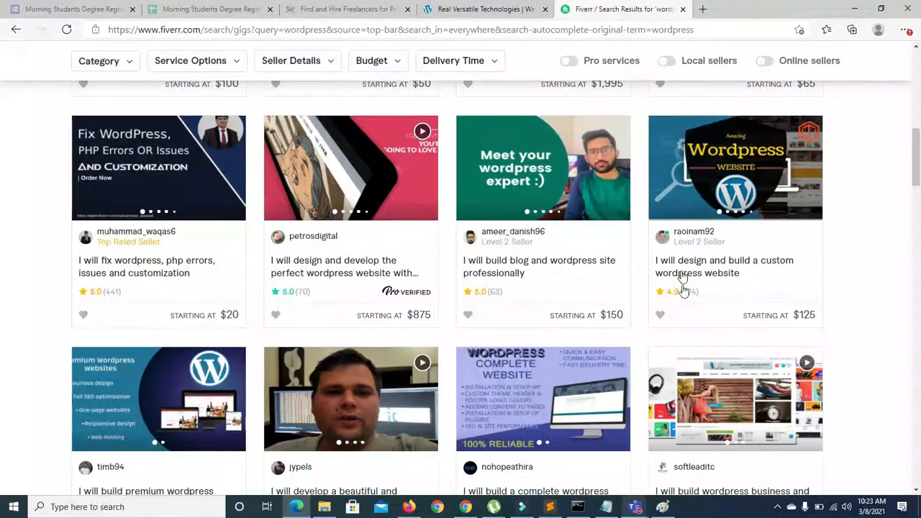
# Step: Look over more WordPress gig images in the Fiverr search results and switch to the Canva home page in Firefox
pyautogui.scroll(-3, 2, 152)
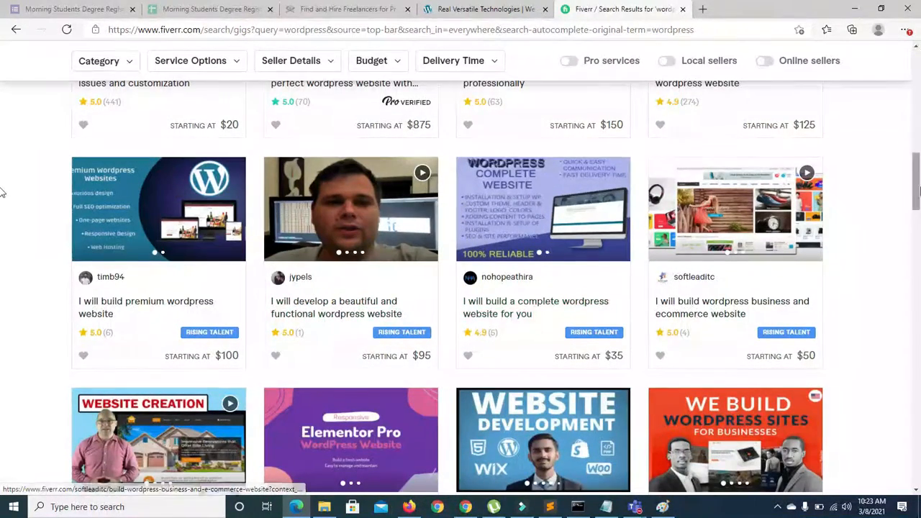
pyautogui.scroll(-2, 5, 180)
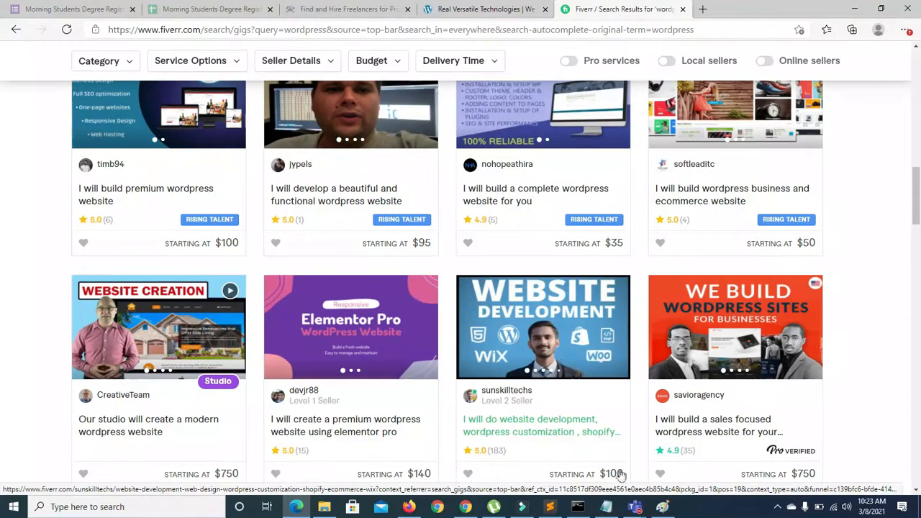
pyautogui.moveTo(634, 507)
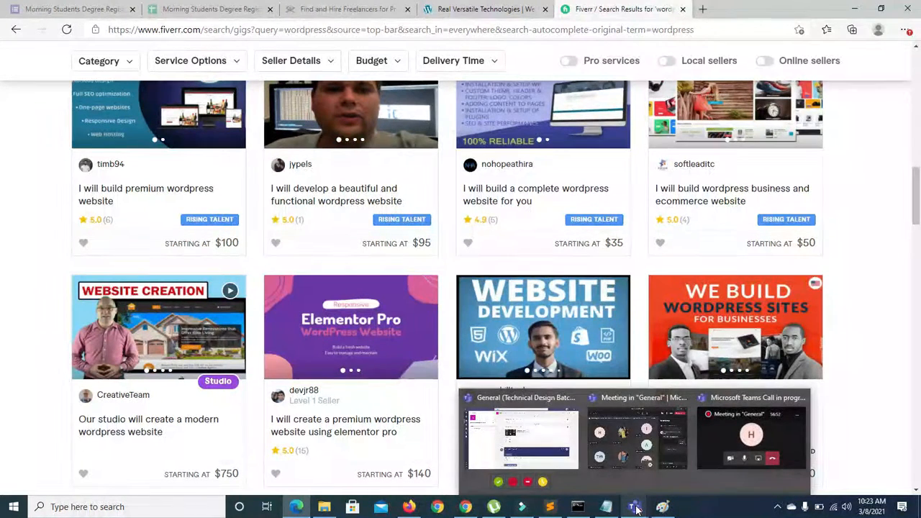
pyautogui.click(410, 508)
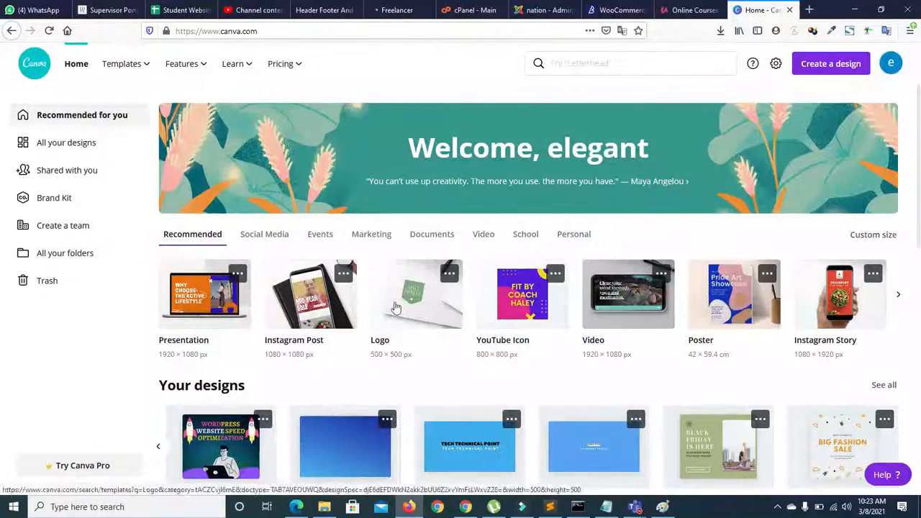
# Step: Check the Teams call window and return to the Canva home page in Firefox
pyautogui.moveTo(633, 507)
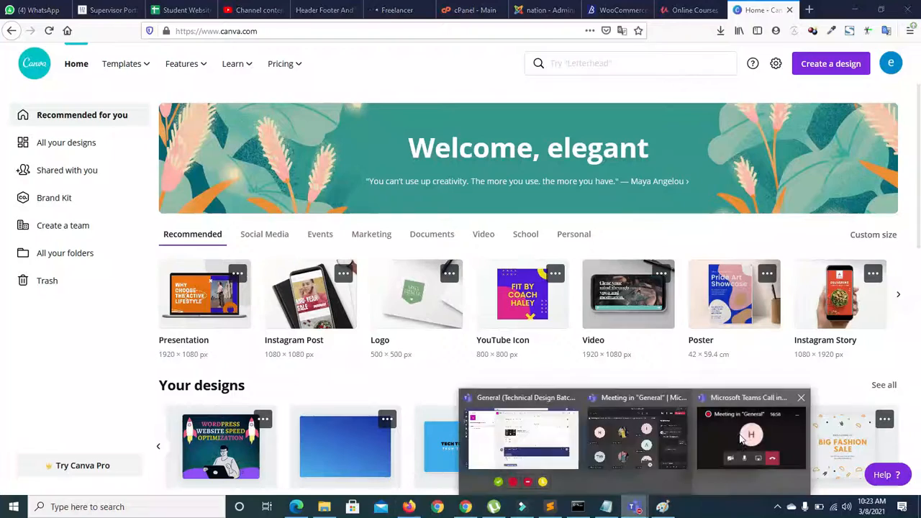
pyautogui.click(741, 438)
pyautogui.click(410, 508)
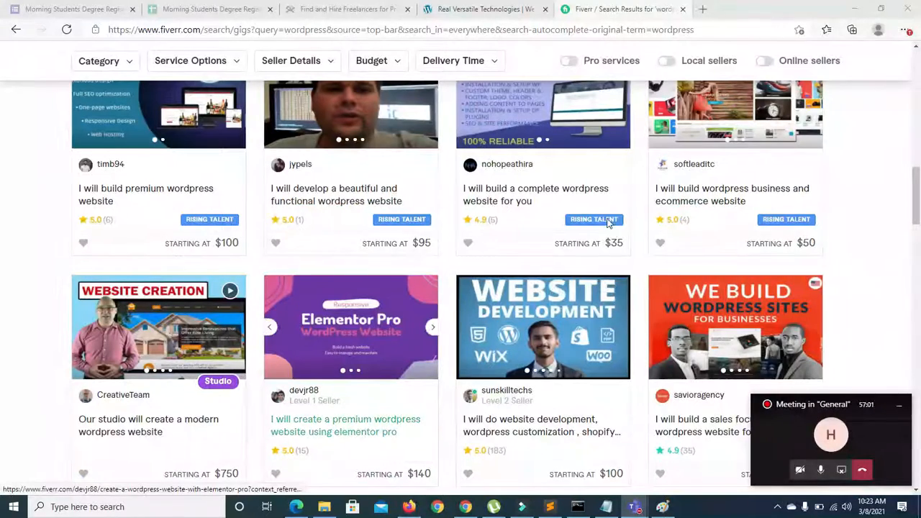
pyautogui.click(409, 506)
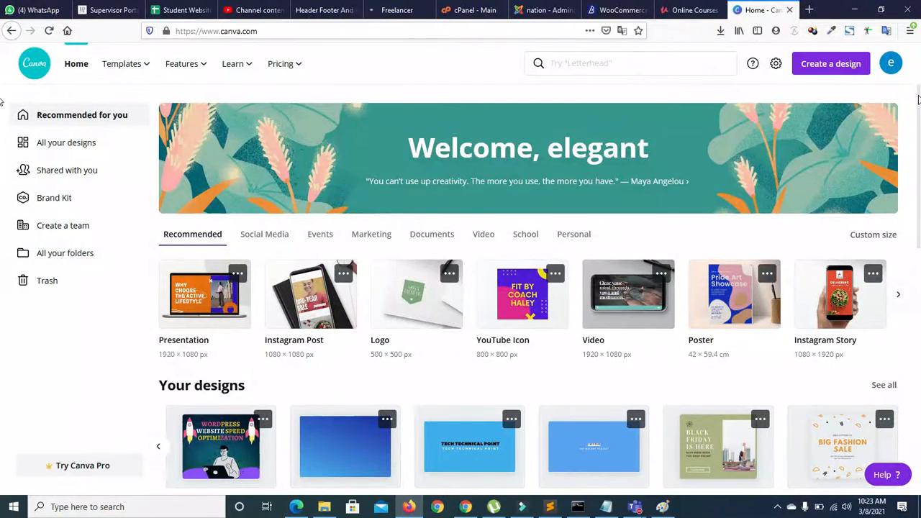
# Step: Browse the recommended design types on the Canva home page and open the Instagram Story templates
pyautogui.scroll(-3, 919, 99)
pyautogui.scroll(3, 918, 98)
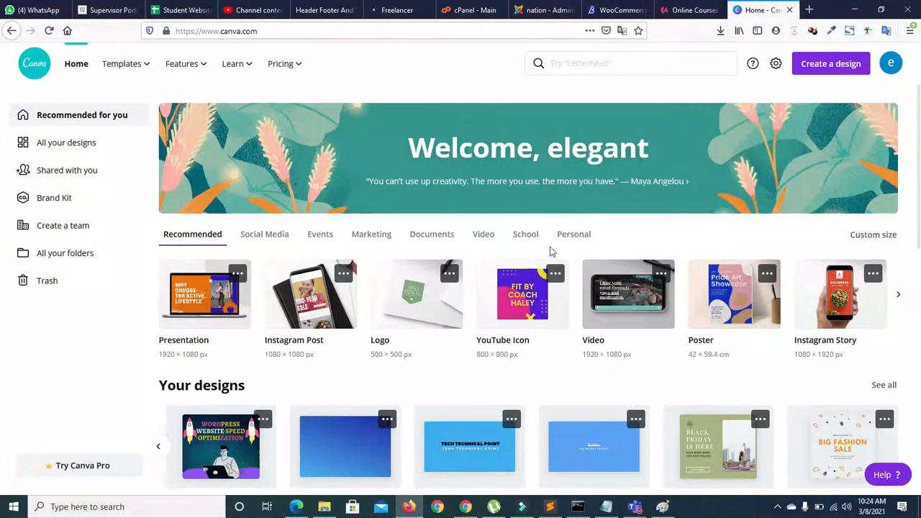
pyautogui.click(898, 294)
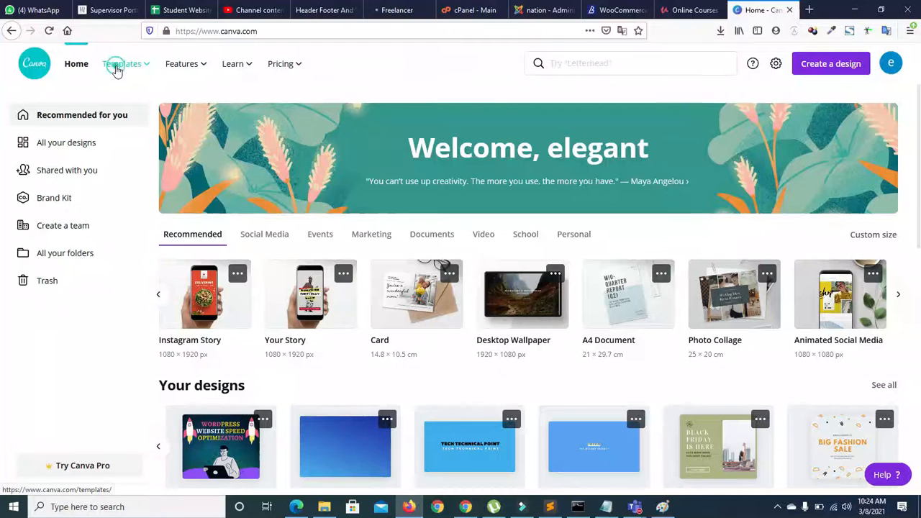
pyautogui.moveTo(117, 72)
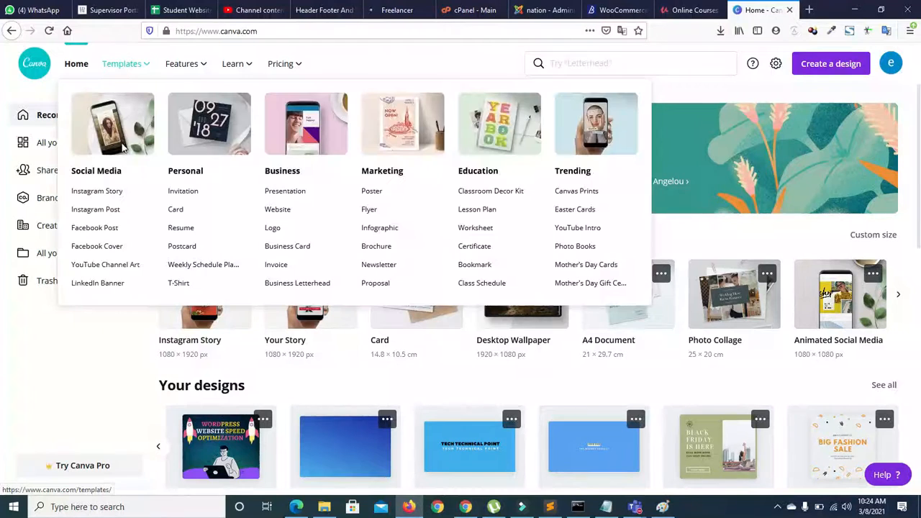
pyautogui.click(102, 196)
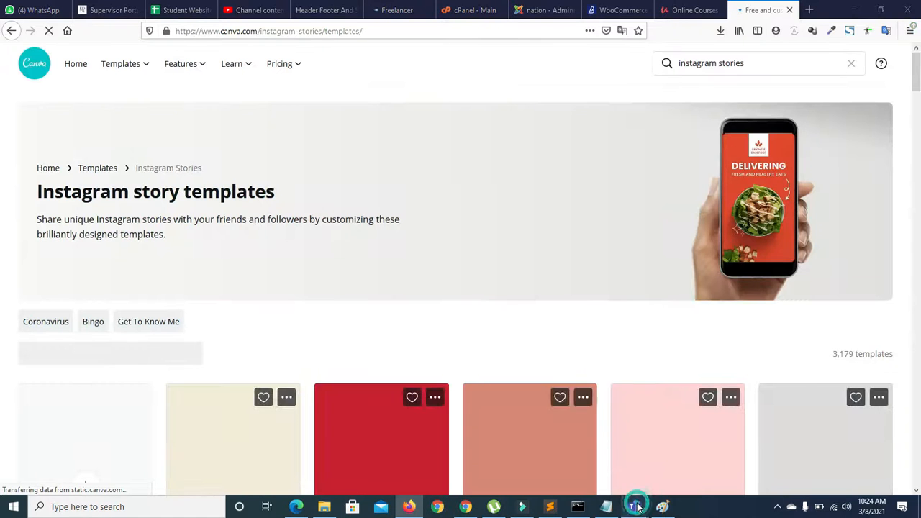
# Step: Bring up the Teams meeting window from the small call view, check it and minimize it again
pyautogui.moveTo(635, 506)
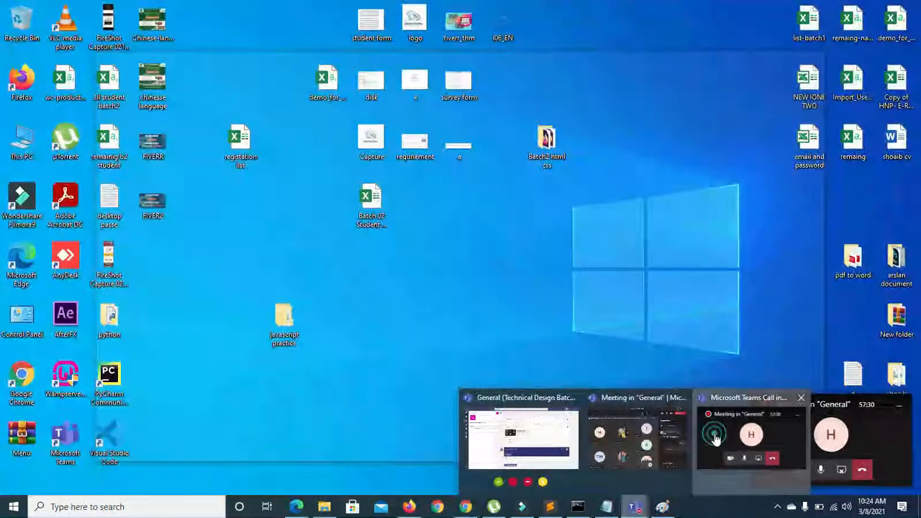
pyautogui.click(714, 433)
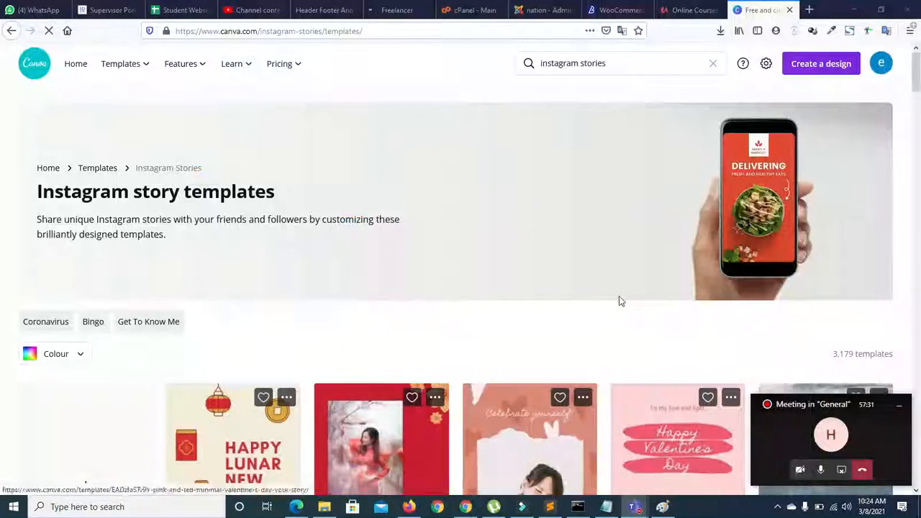
pyautogui.moveTo(919, 72); pyautogui.dragTo(919, 178)
pyautogui.click(835, 426)
pyautogui.click(429, 277)
pyautogui.click(718, 23)
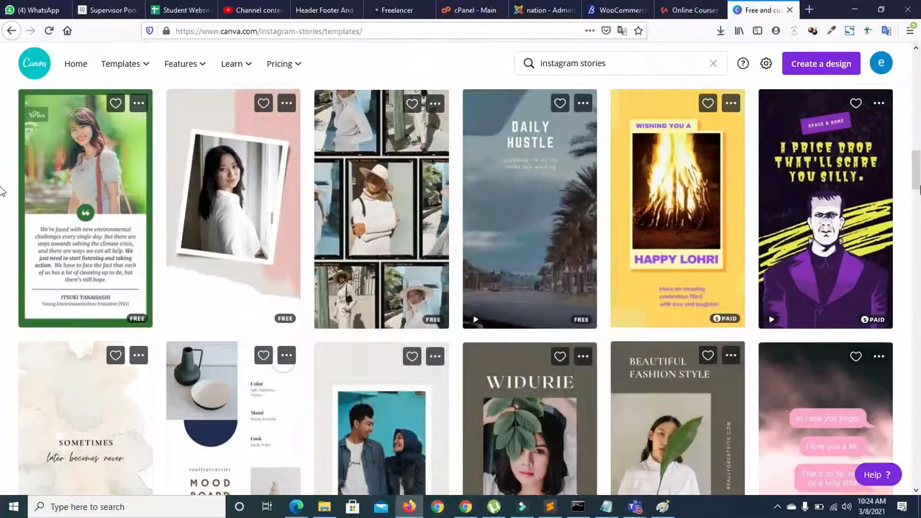
# Step: Look over the free and paid Instagram story templates
pyautogui.scroll(-4, 2, 191)
pyautogui.scroll(5, 2, 137)
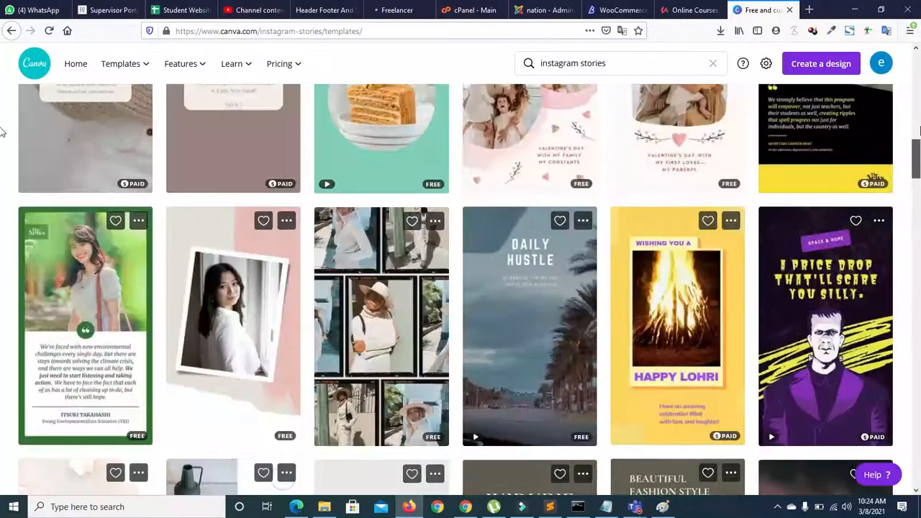
pyautogui.scroll(5, 2, 131)
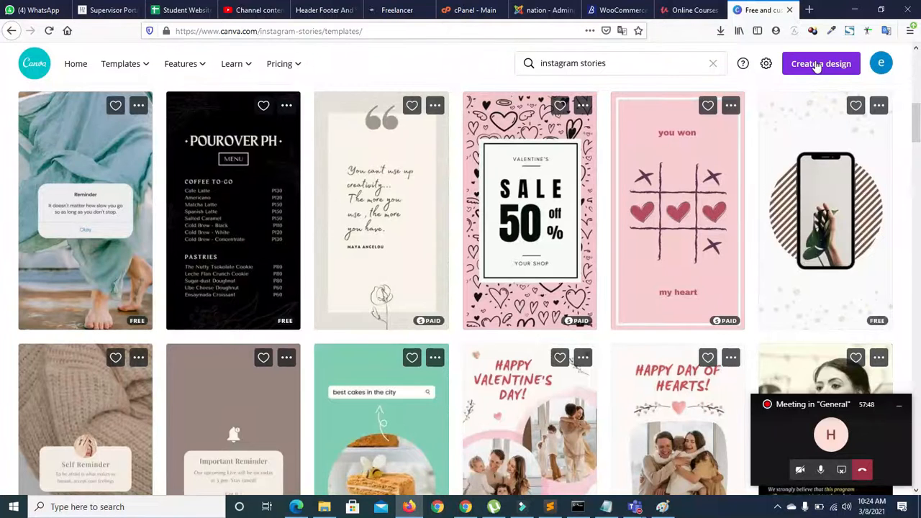
# Step: Search the design types for a new Canva design for "fiverr" and clear the search term
pyautogui.click(816, 65)
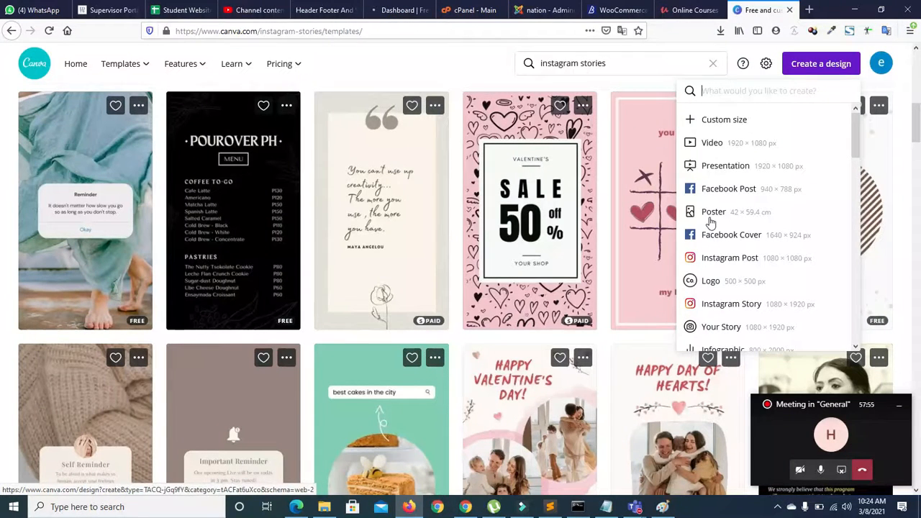
pyautogui.moveTo(854, 115); pyautogui.dragTo(753, 84)
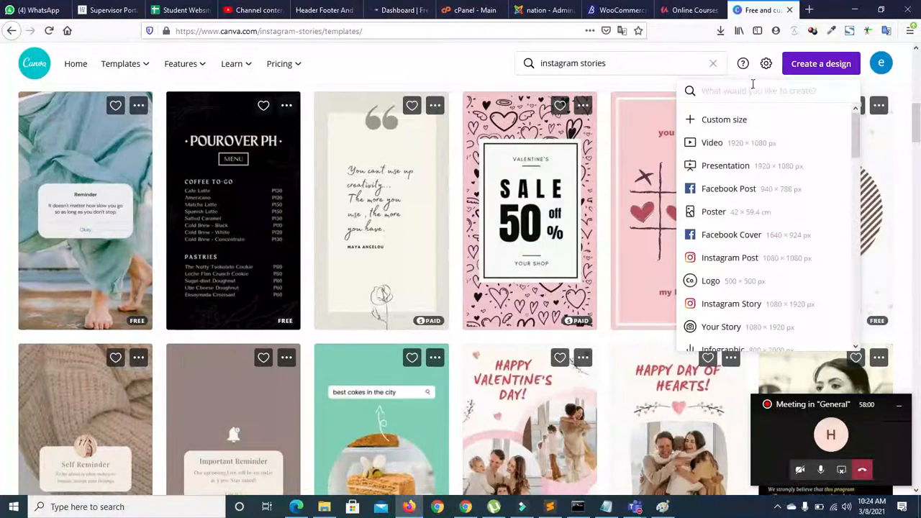
pyautogui.write('fiv')
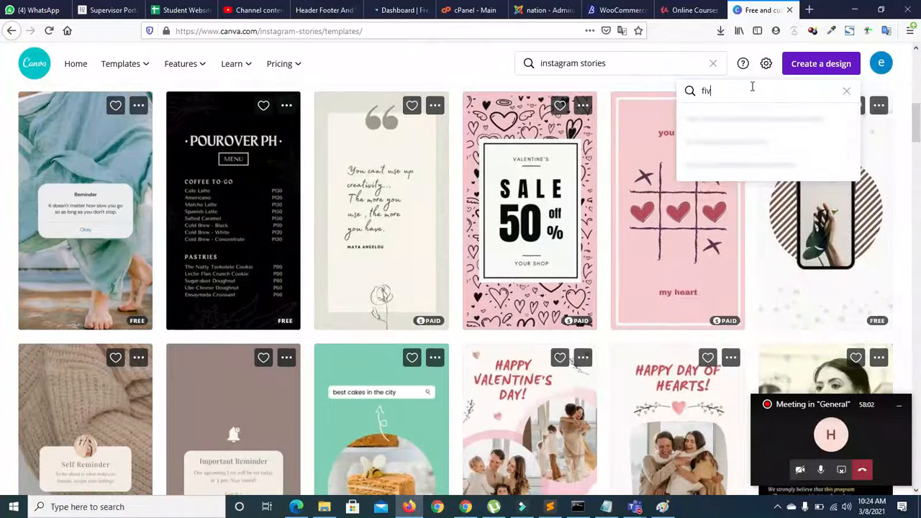
pyautogui.write('rtt')
pyautogui.write('err')
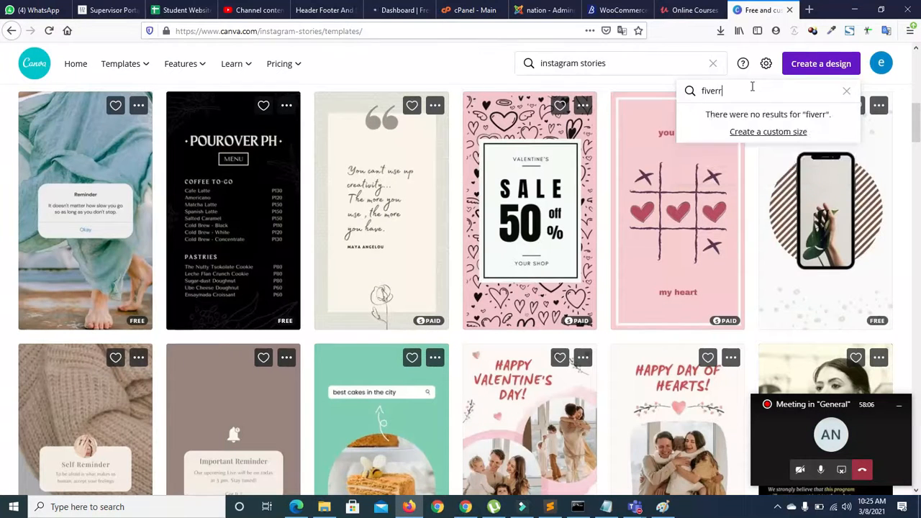
pyautogui.press('BackSpace')
pyautogui.press('BackSpace')
pyautogui.press('BackSpace')
pyautogui.press('BackSpace')
pyautogui.press('BackSpace')
pyautogui.press('BackSpace')
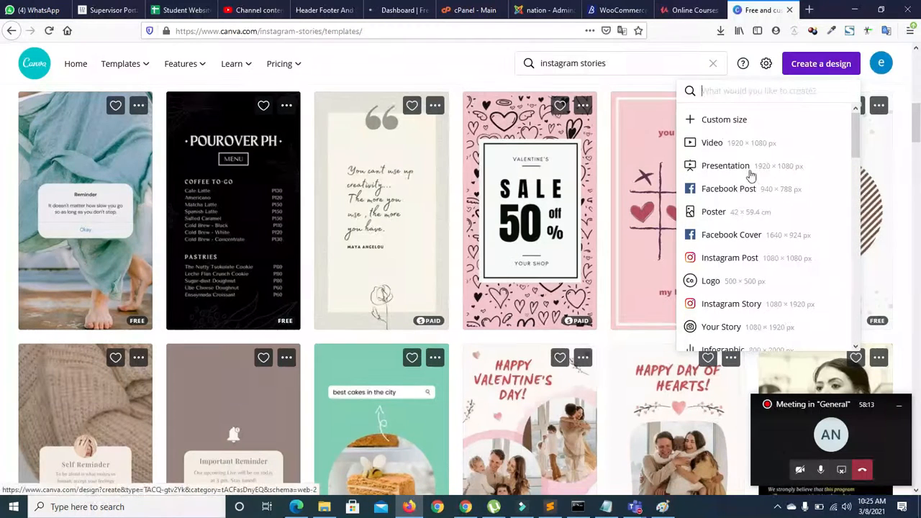
# Step: Search Google for "fiverr thumbnail size" in a new browser tab and highlight the width in the featured answer
pyautogui.click(806, 12)
pyautogui.click(586, 31)
pyautogui.write('google.com')
pyautogui.press('Return')
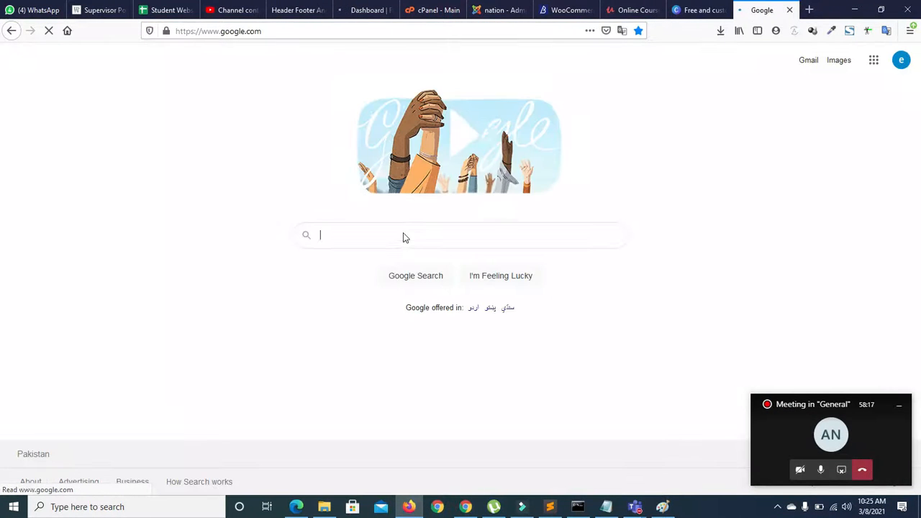
pyautogui.write('fiverr')
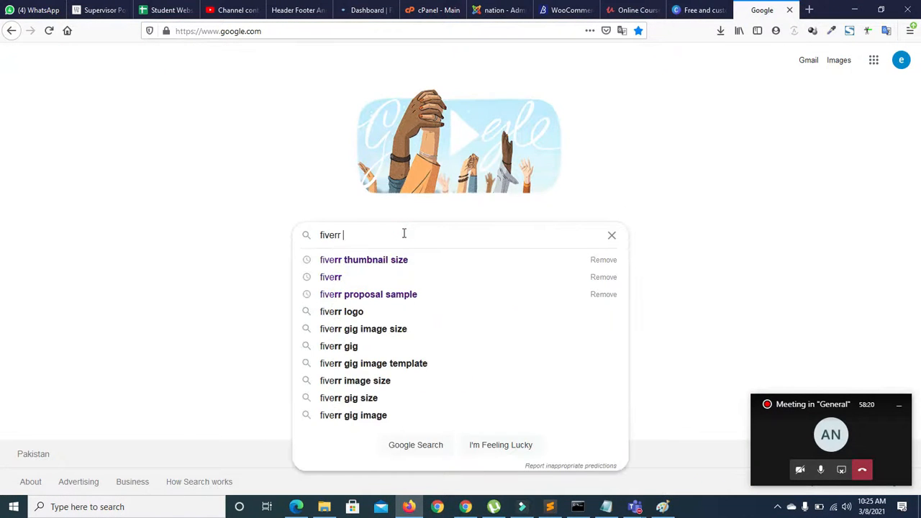
pyautogui.press('Down')
pyautogui.press('Return')
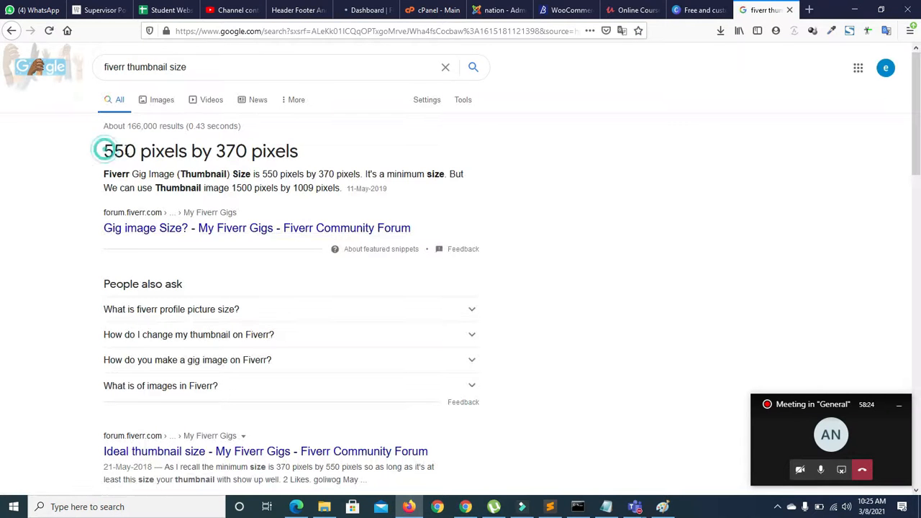
pyautogui.moveTo(103, 150); pyautogui.dragTo(149, 148)
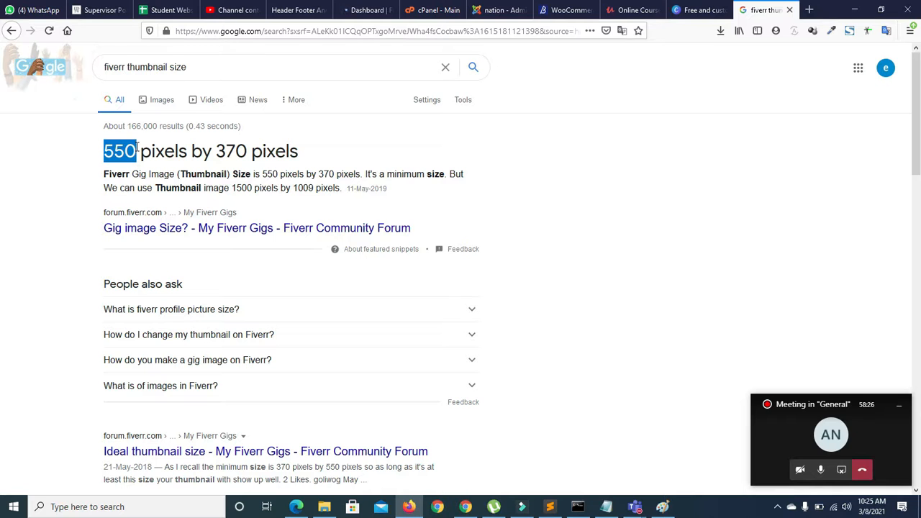
# Step: Create a new custom-size Canva design 550 px wide and 370 px high
pyautogui.click(689, 11)
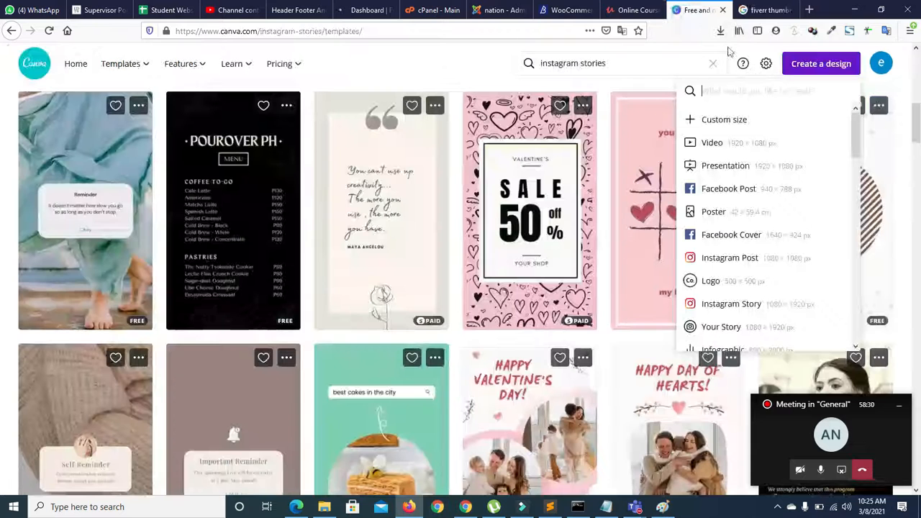
pyautogui.click(706, 122)
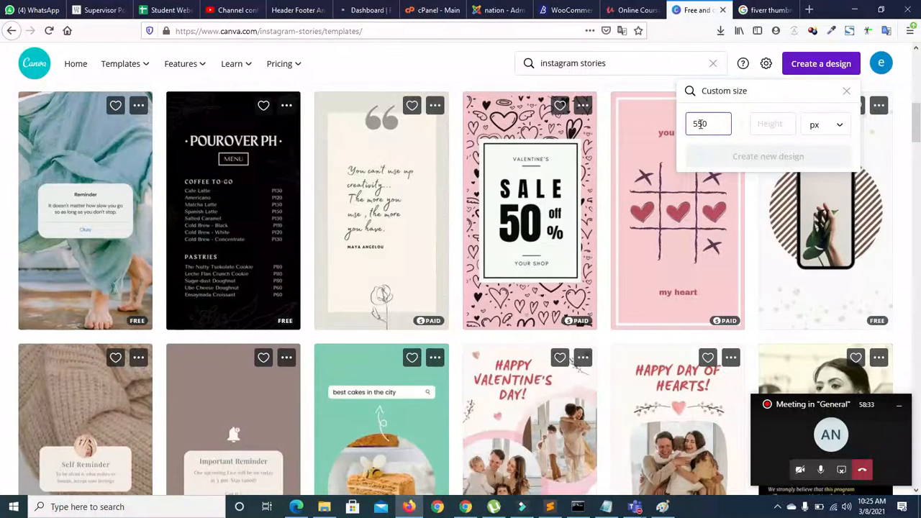
pyautogui.click(770, 127)
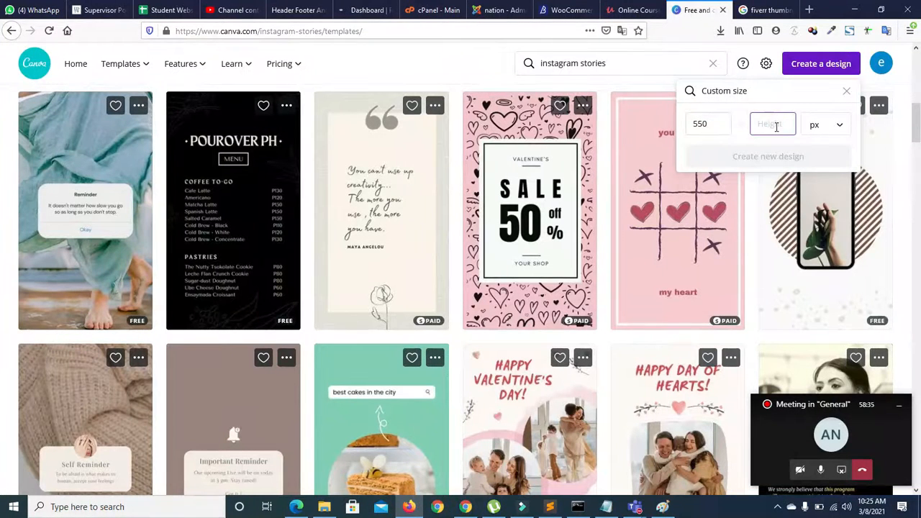
pyautogui.write('370')
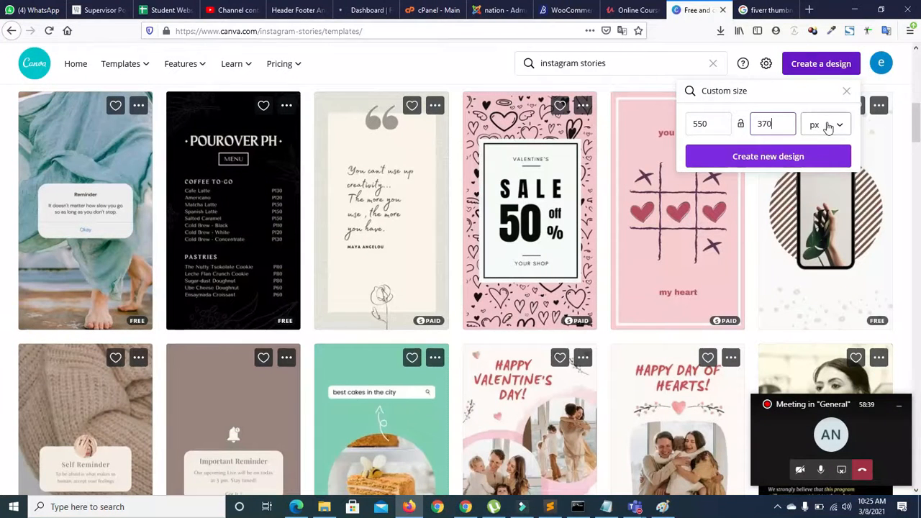
pyautogui.click(797, 158)
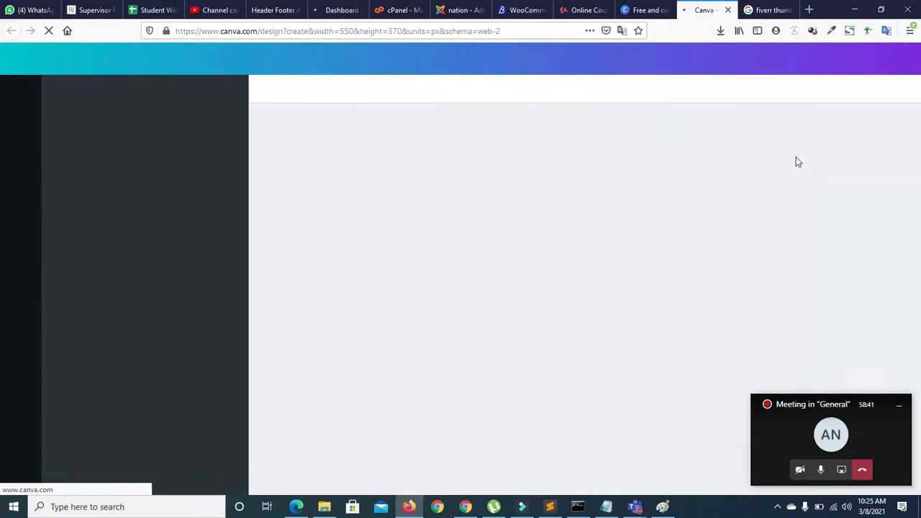
# Step: Mute all participants in the Teams meeting and minimize the meeting window
pyautogui.moveTo(801, 410); pyautogui.dragTo(833, 480)
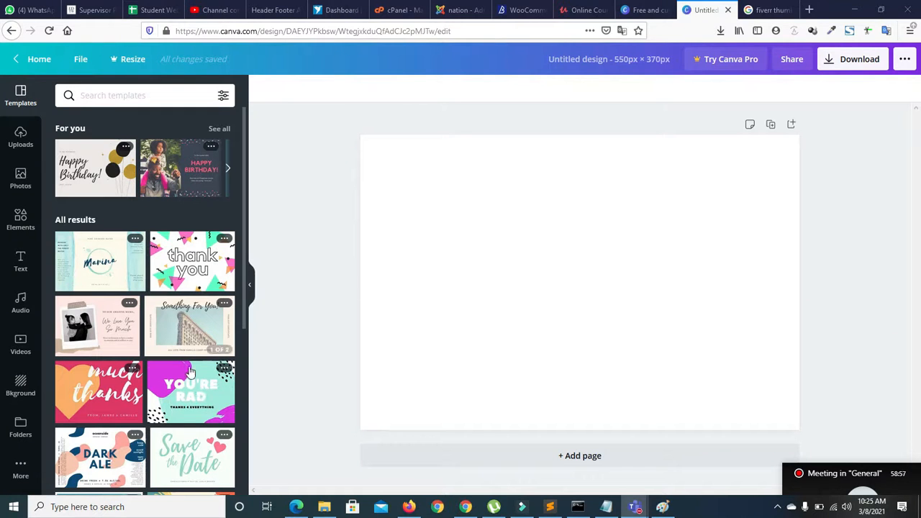
pyautogui.click(802, 397)
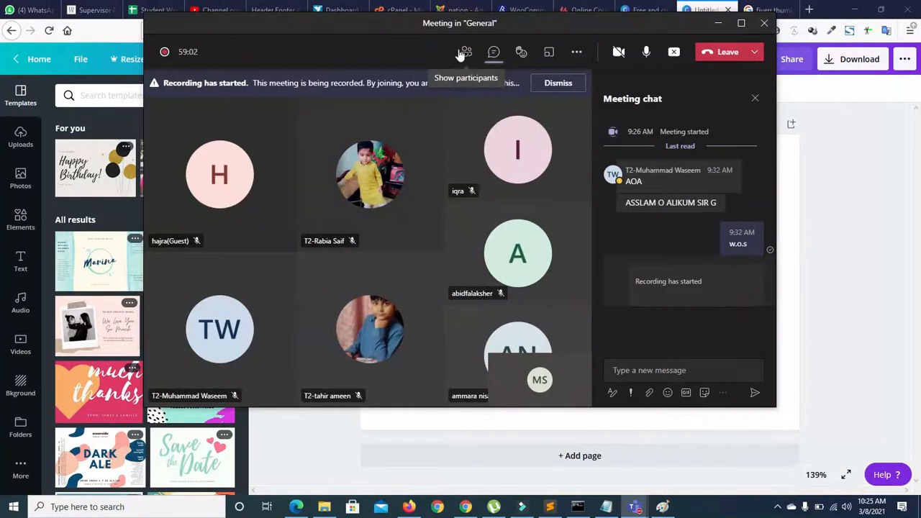
pyautogui.click(464, 52)
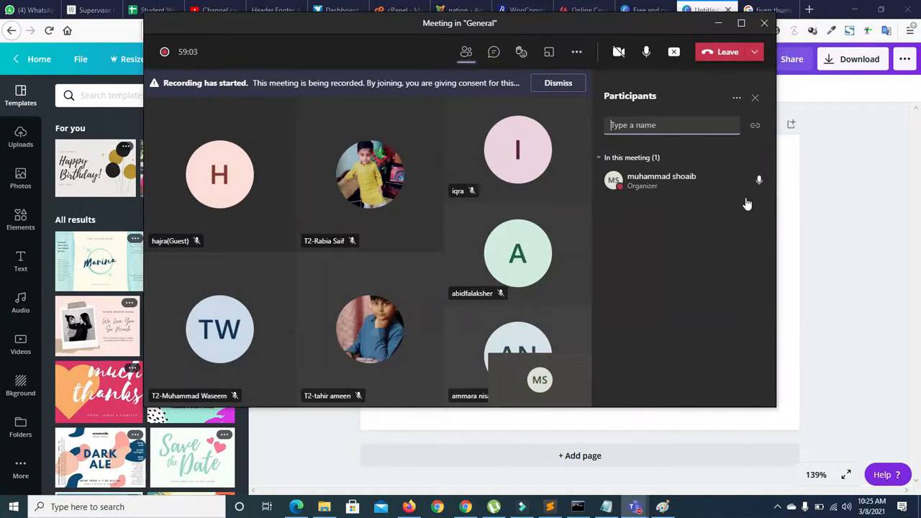
pyautogui.click(738, 157)
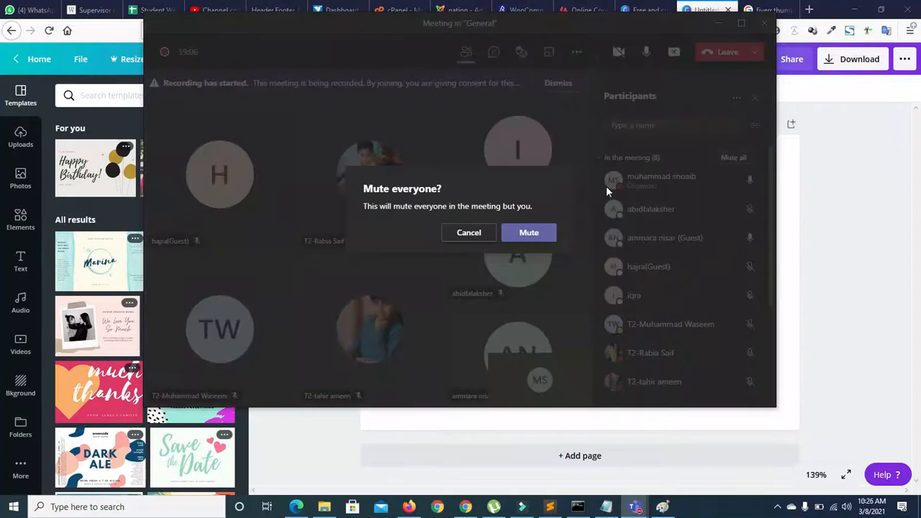
pyautogui.click(529, 234)
pyautogui.click(718, 23)
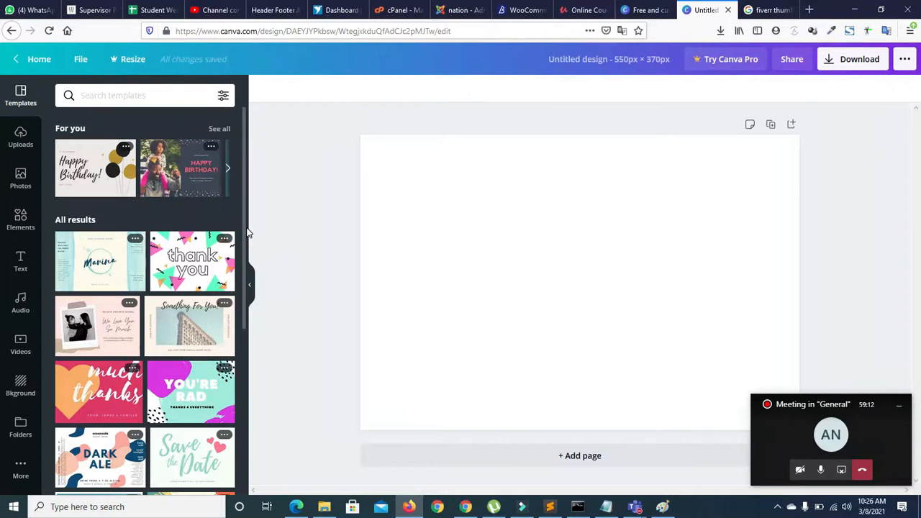
# Step: Browse the templates and try the "Stay Safe Mind your step" and "It's You! You the Man!" designs on the page
pyautogui.moveTo(244, 232); pyautogui.dragTo(237, 385)
pyautogui.moveTo(243, 353); pyautogui.dragTo(241, 428)
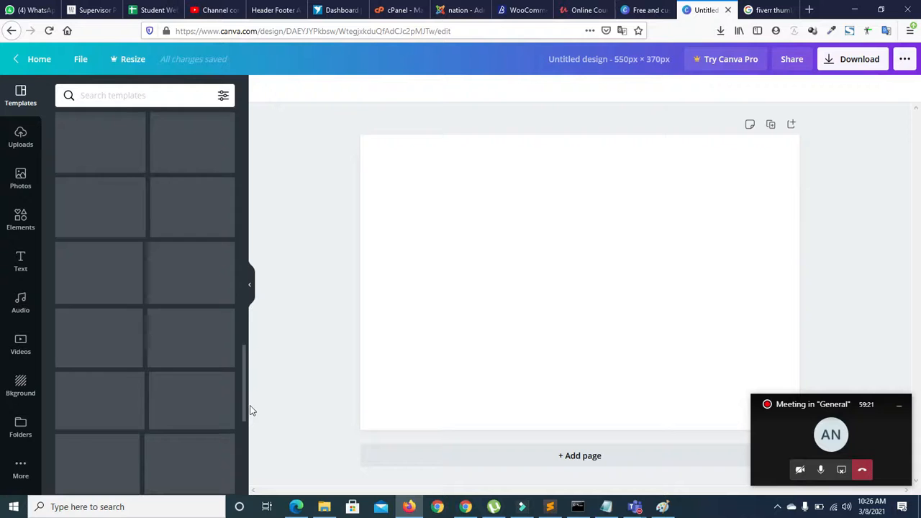
pyautogui.moveTo(245, 410); pyautogui.dragTo(244, 455)
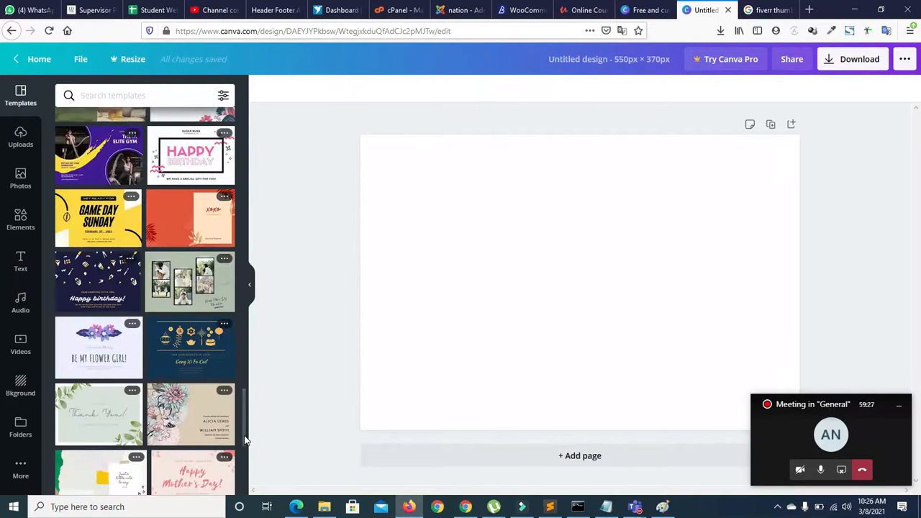
pyautogui.moveTo(245, 429); pyautogui.dragTo(243, 220)
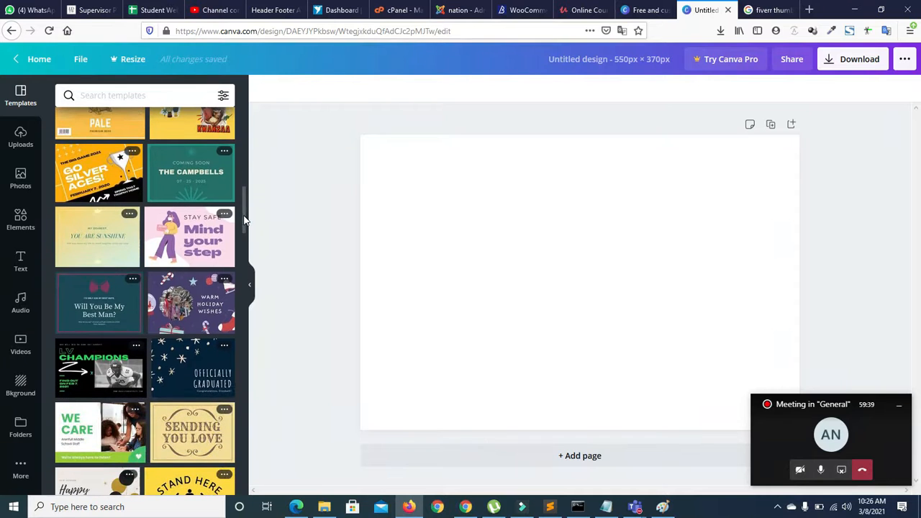
pyautogui.click(197, 243)
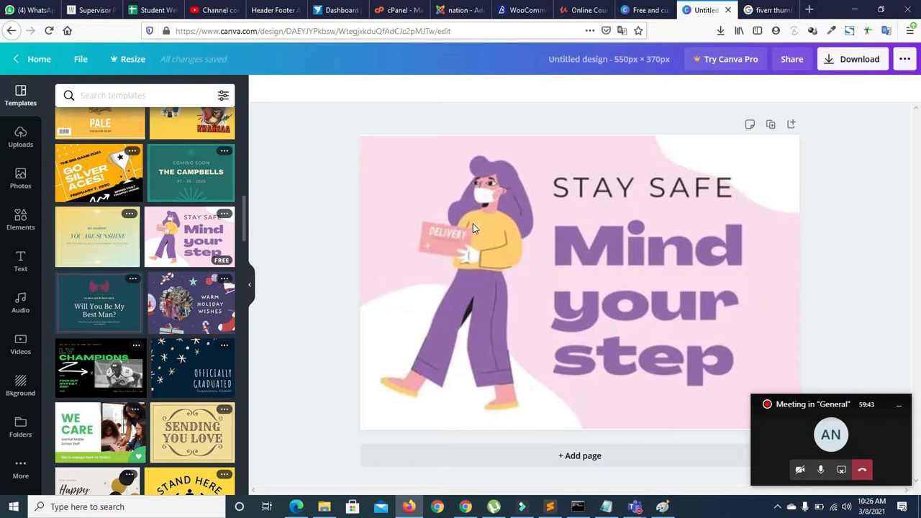
pyautogui.scroll(-5, 246, 274)
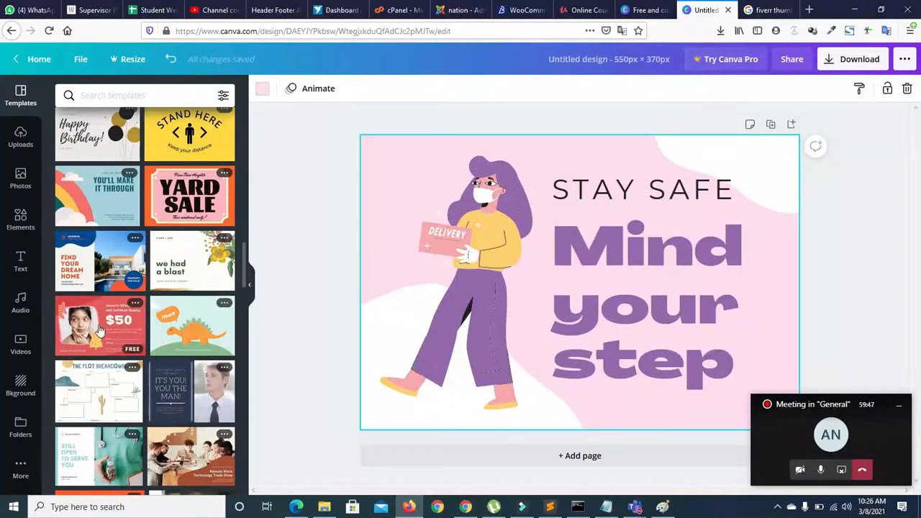
pyautogui.click(184, 391)
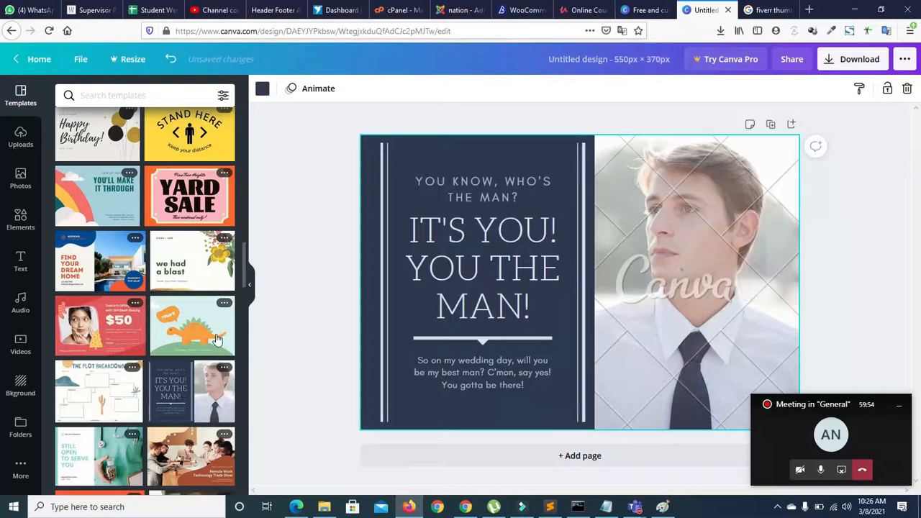
# Step: Find the Black Friday Clothing Sale Postcard template and apply its "Black Friday Sale!" page to the design
pyautogui.scroll(-5, 246, 279)
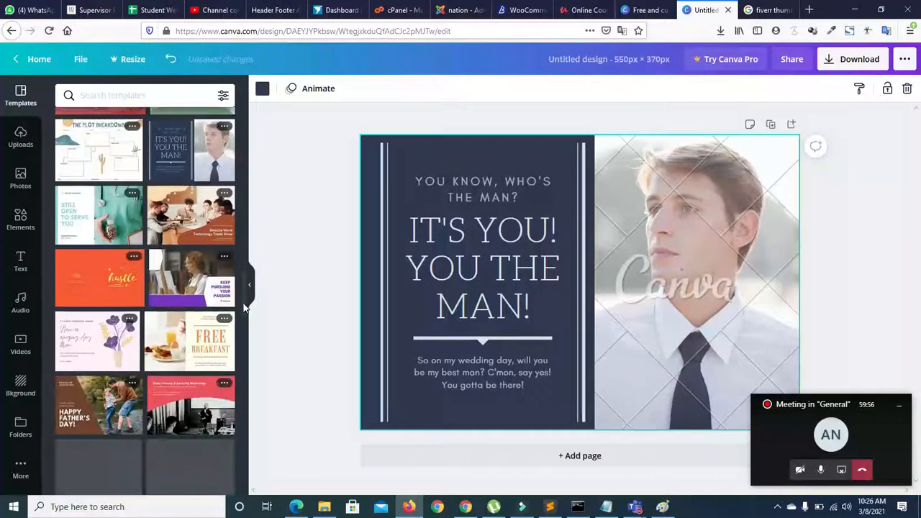
pyautogui.scroll(-3, 245, 317)
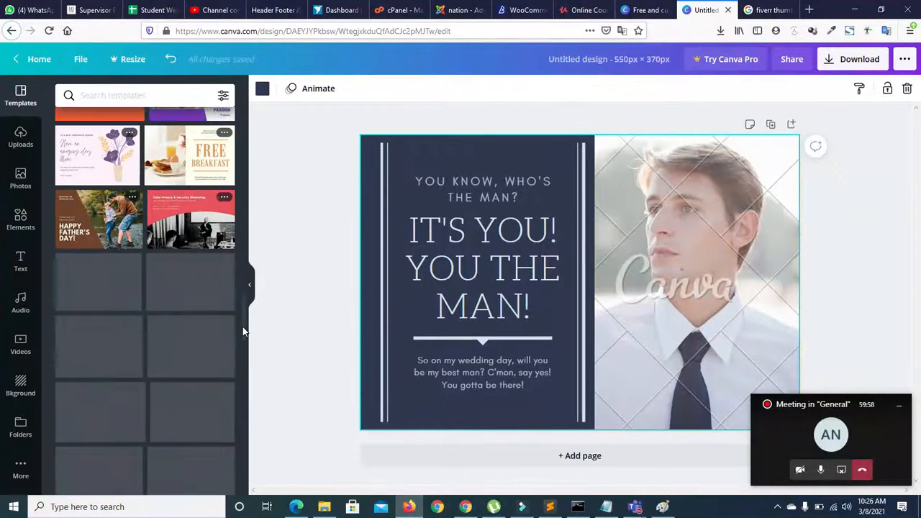
pyautogui.scroll(-4, 242, 327)
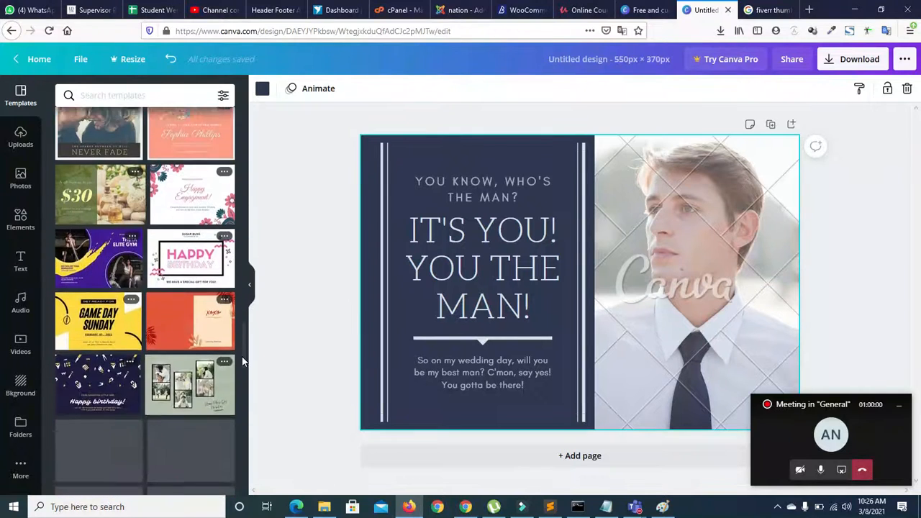
pyautogui.scroll(-4, 241, 358)
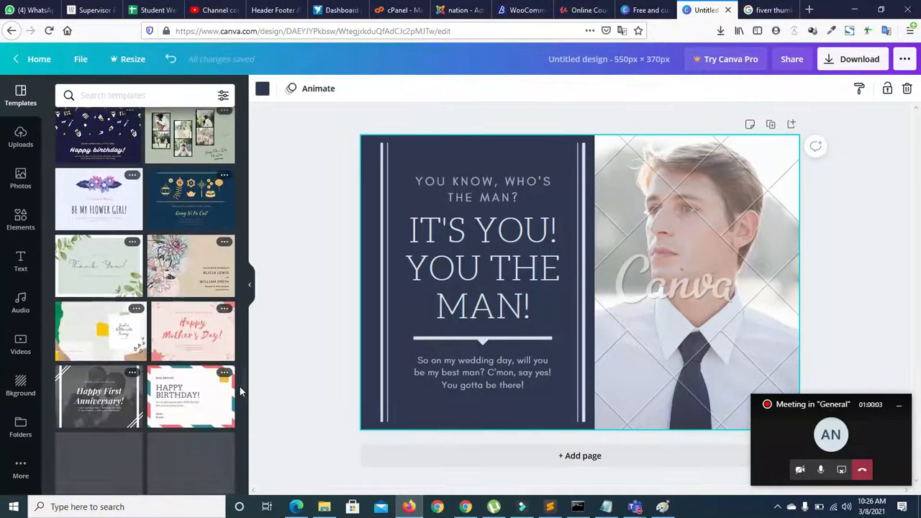
pyautogui.scroll(-1, 240, 399)
pyautogui.scroll(-2, 238, 403)
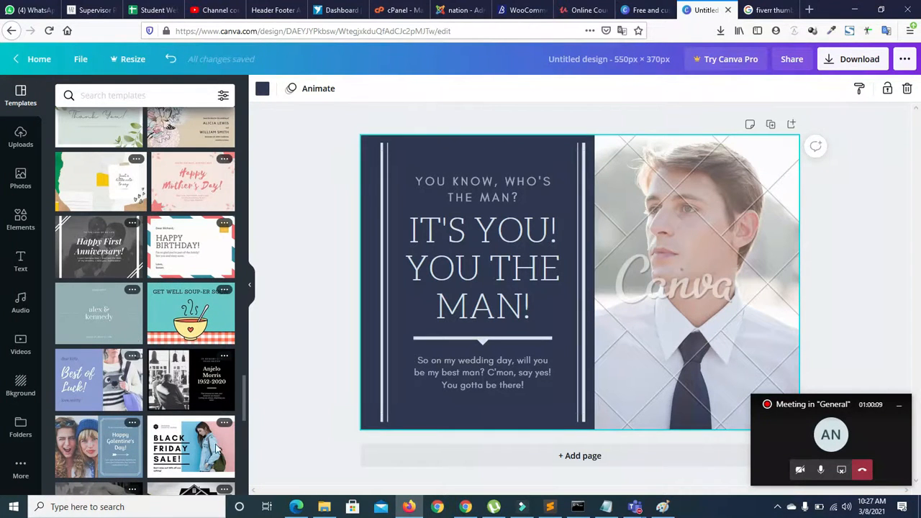
pyautogui.click(192, 447)
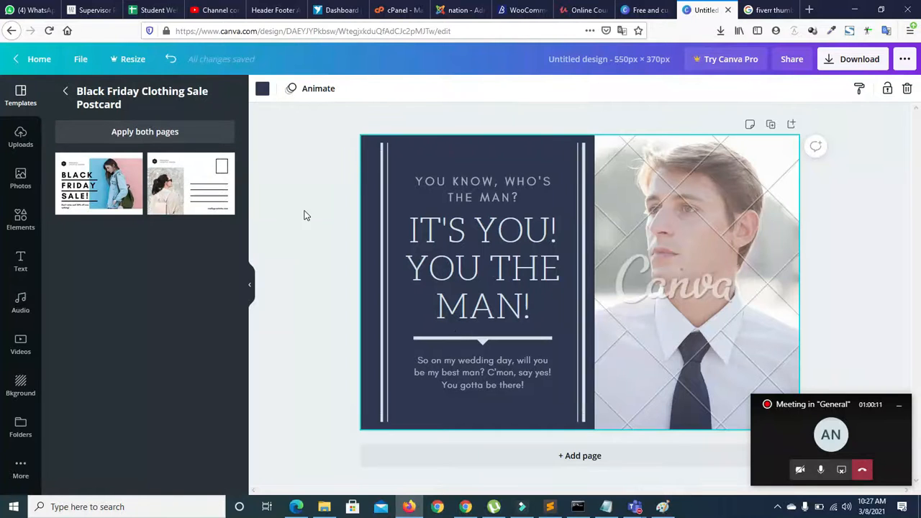
pyautogui.click(92, 199)
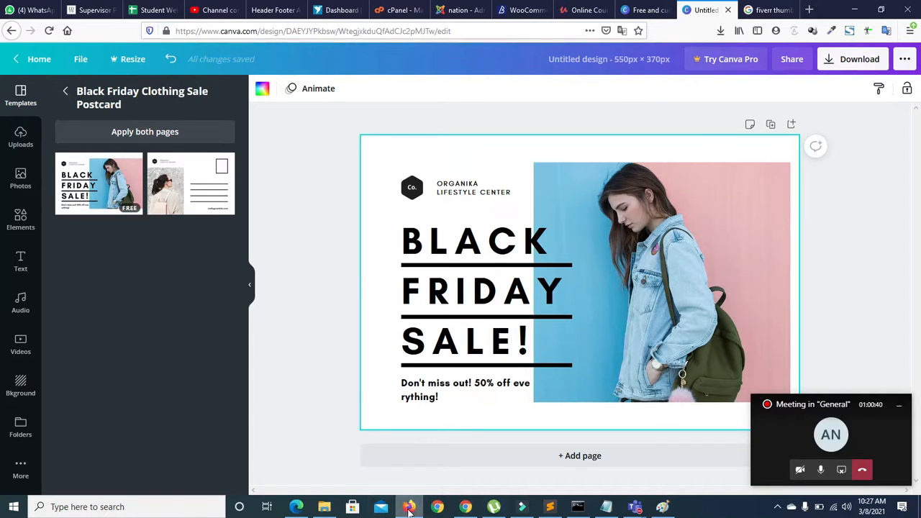
# Step: Switch to Edge to review the gig images in Fiverr's WordPress search results, and return to the Canva design in Firefox
pyautogui.click(296, 507)
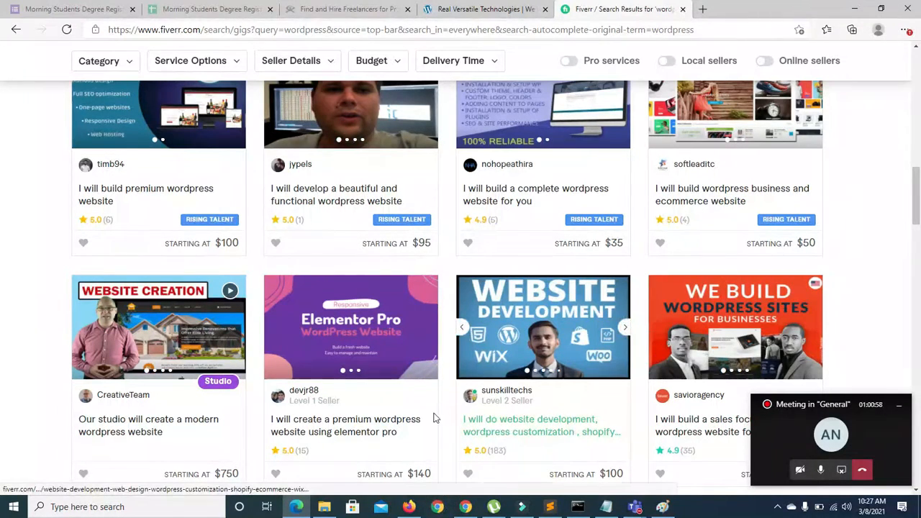
pyautogui.moveTo(409, 508)
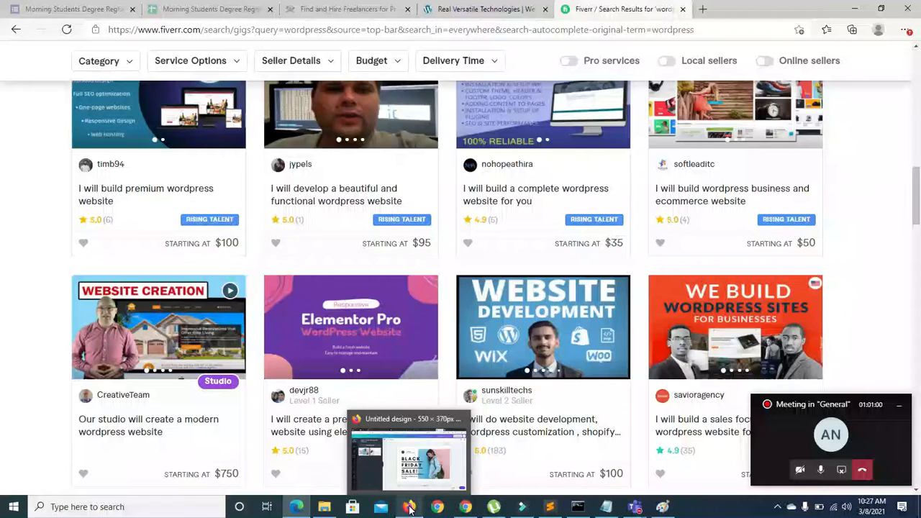
pyautogui.click(410, 464)
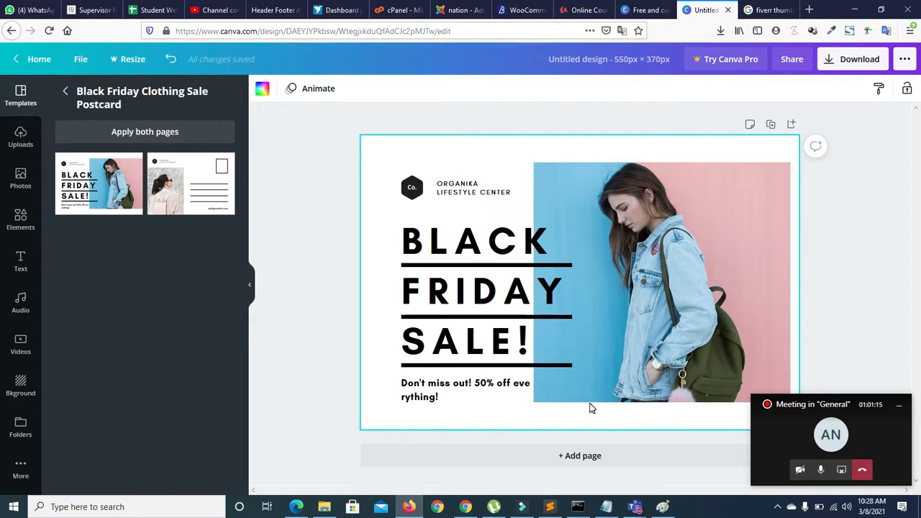
# Step: Replace the word "BLACK" in the heading with "WORDPRESS" and, on a new line, "RESONSIVE WEBSITE"
pyautogui.click(476, 259)
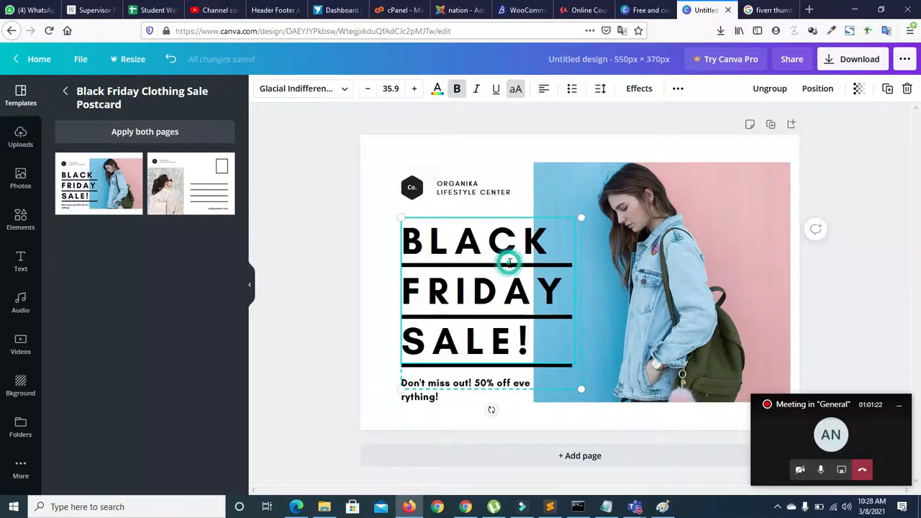
pyautogui.doubleClick(508, 262)
pyautogui.click(523, 244)
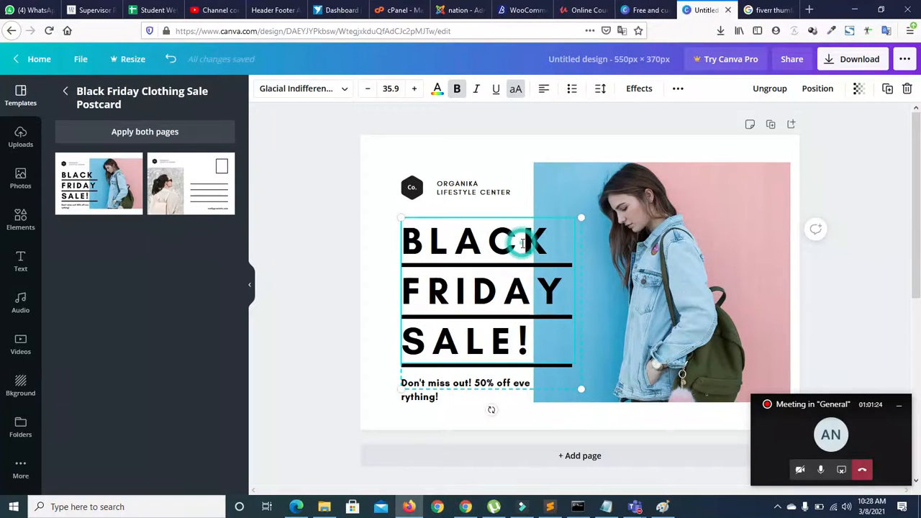
pyautogui.moveTo(550, 239); pyautogui.dragTo(398, 245)
pyautogui.press('BackSpace')
pyautogui.write('WORDPER')
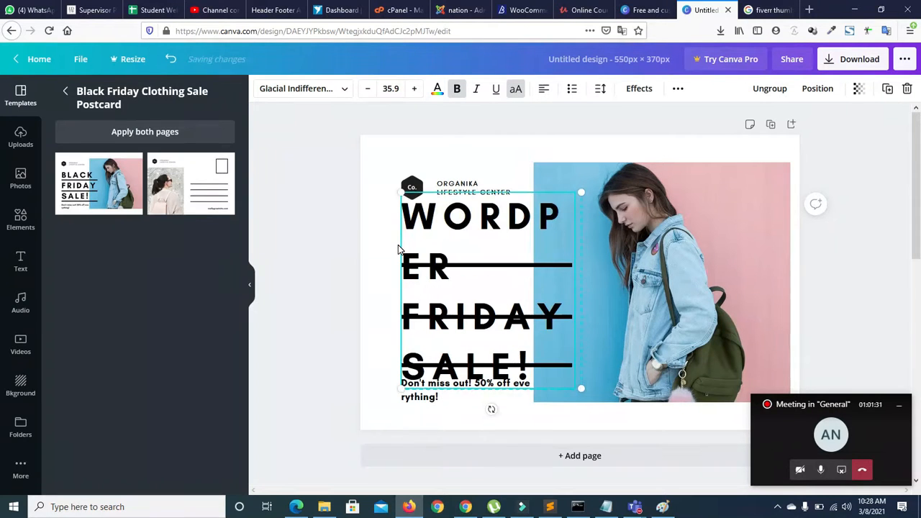
pyautogui.press('BackSpace')
pyautogui.press('BackSpace')
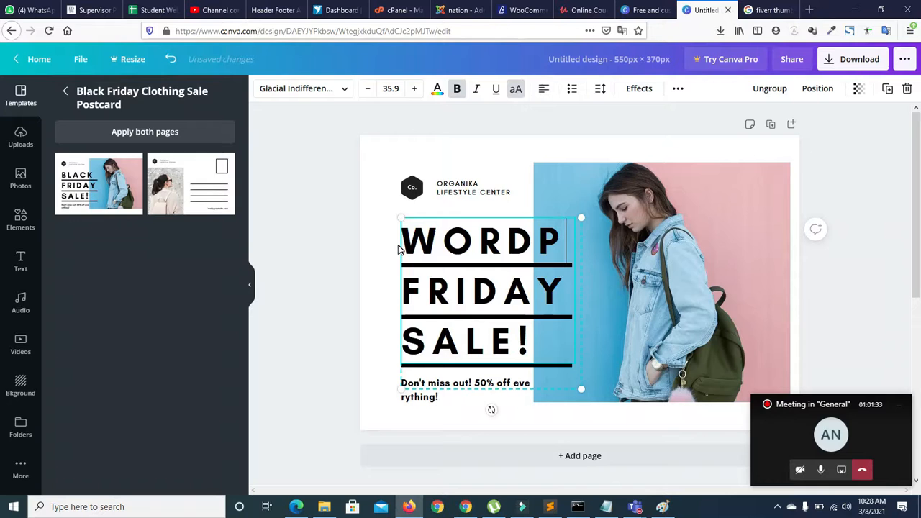
pyautogui.write('RESS')
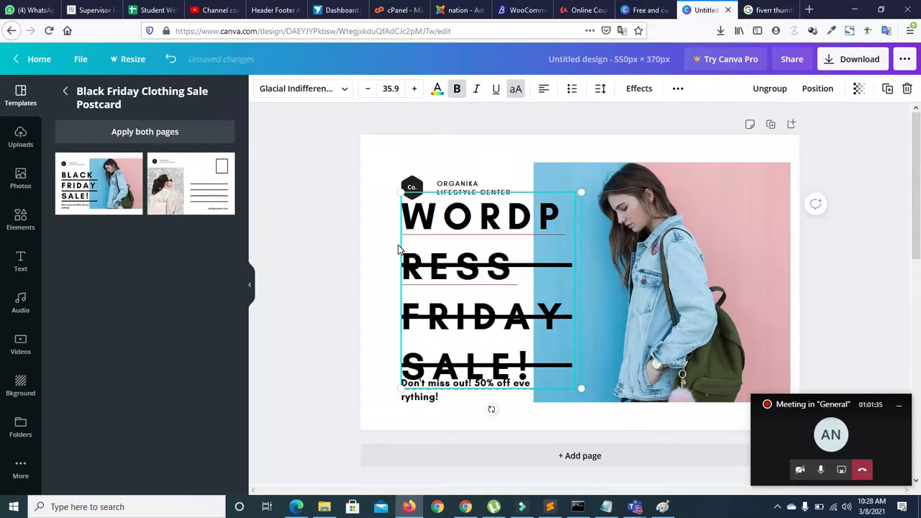
pyautogui.press('Return')
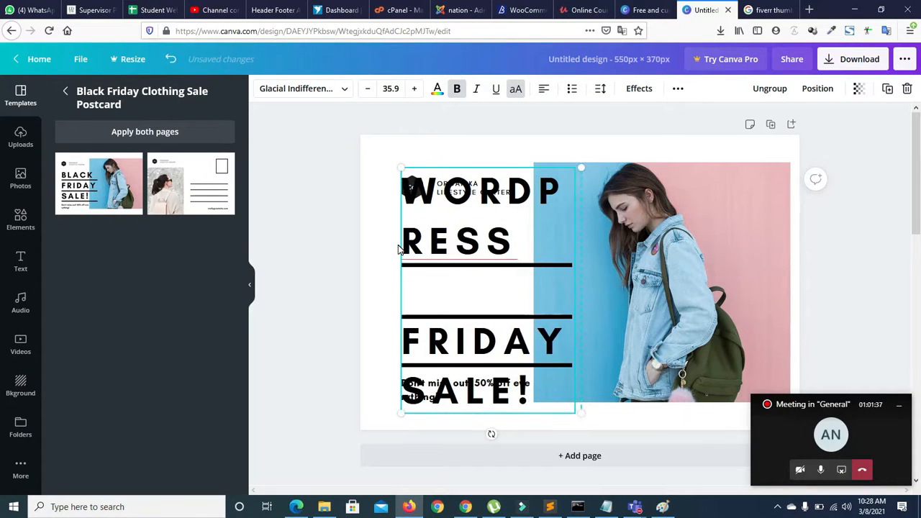
pyautogui.write('RESON')
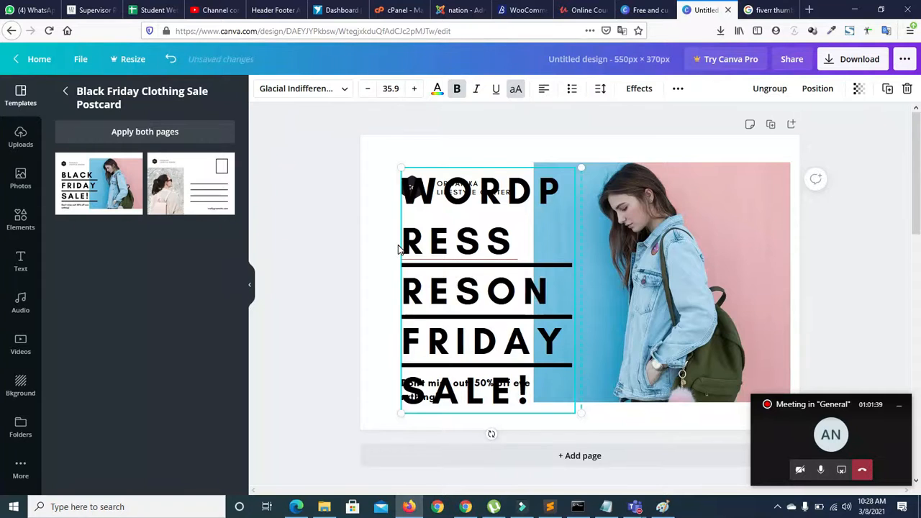
pyautogui.write('SIVE WEBSITE')
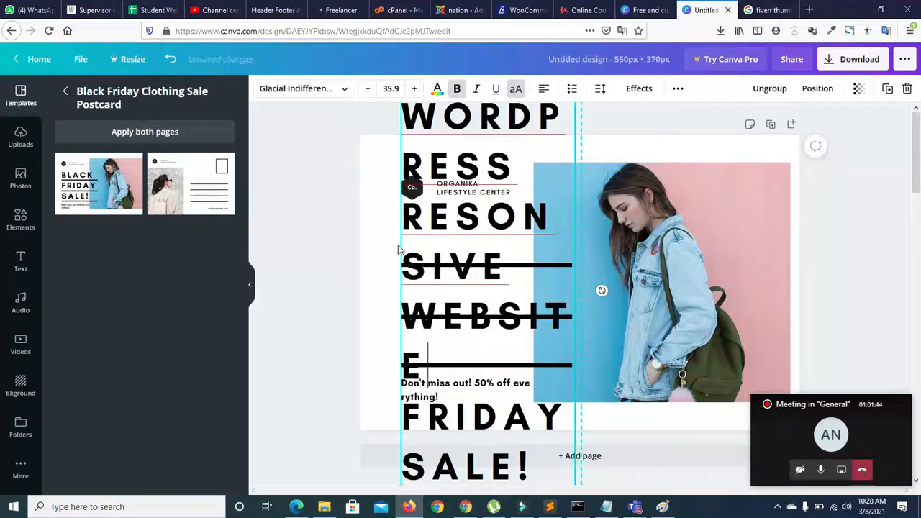
# Step: Delete the leftover words "FRIDAY SALE!" from the end of the heading
pyautogui.press('Delete')
pyautogui.press('Delete')
pyautogui.press('Delete')
pyautogui.press('Delete')
pyautogui.press('Delete')
pyautogui.press('Delete')
pyautogui.press('Delete')
pyautogui.press('Delete')
pyautogui.press('Delete')
pyautogui.press('Delete')
pyautogui.press('Delete')
pyautogui.press('Delete')
pyautogui.press('Delete')
pyautogui.press('Delete')
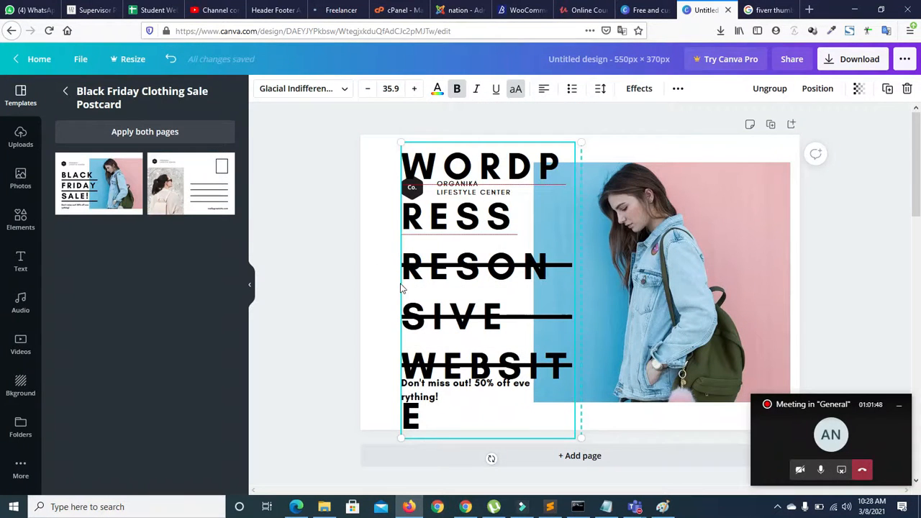
# Step: Scale the heading group down to font size 29.4 and move it into the white area beside the photo
pyautogui.moveTo(400, 141); pyautogui.dragTo(434, 197)
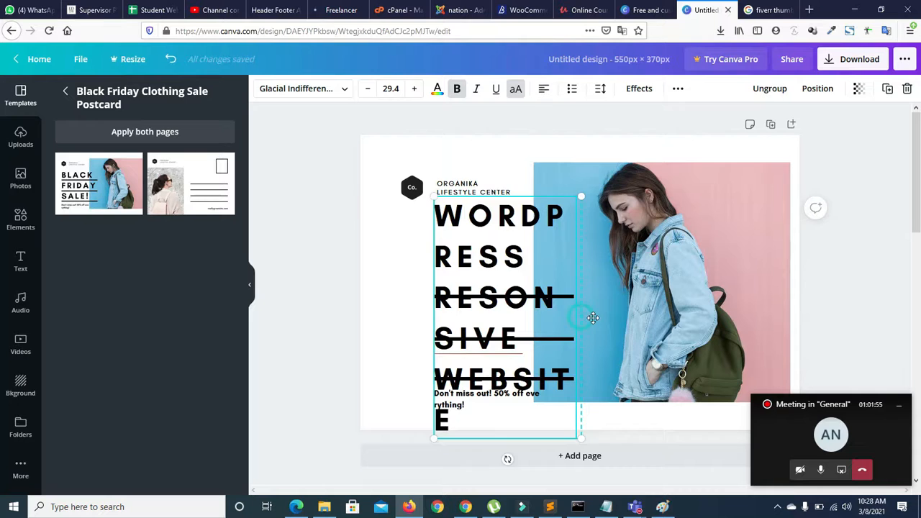
pyautogui.moveTo(584, 321); pyautogui.dragTo(519, 283)
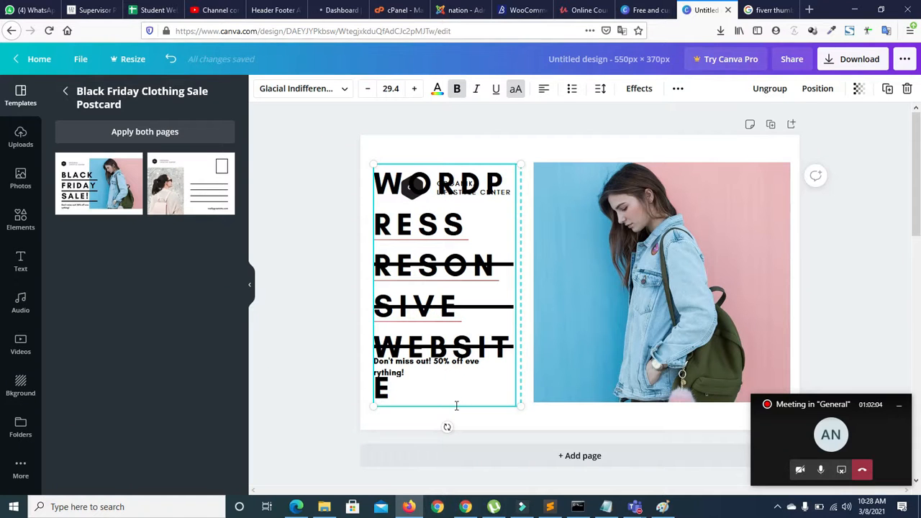
# Step: Delete the "Don't miss out! 50% off everything!" text and the heading text from the group, keeping the three lines
pyautogui.click(456, 370)
pyautogui.click(460, 376)
pyautogui.press('Delete')
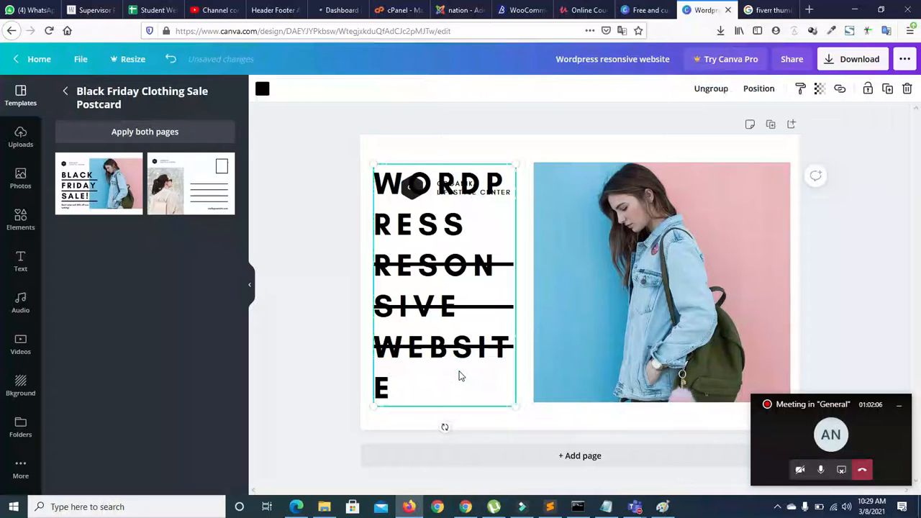
pyautogui.click(418, 225)
pyautogui.press('Delete')
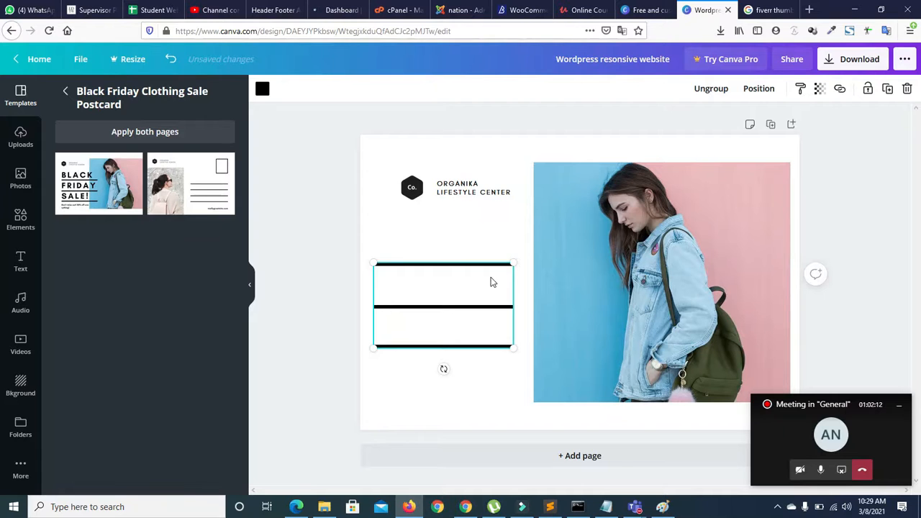
# Step: Move the three black lines onto the photo and delete the "Co." logo and the "Organika Lifestyle Center" text
pyautogui.moveTo(423, 280); pyautogui.dragTo(703, 259)
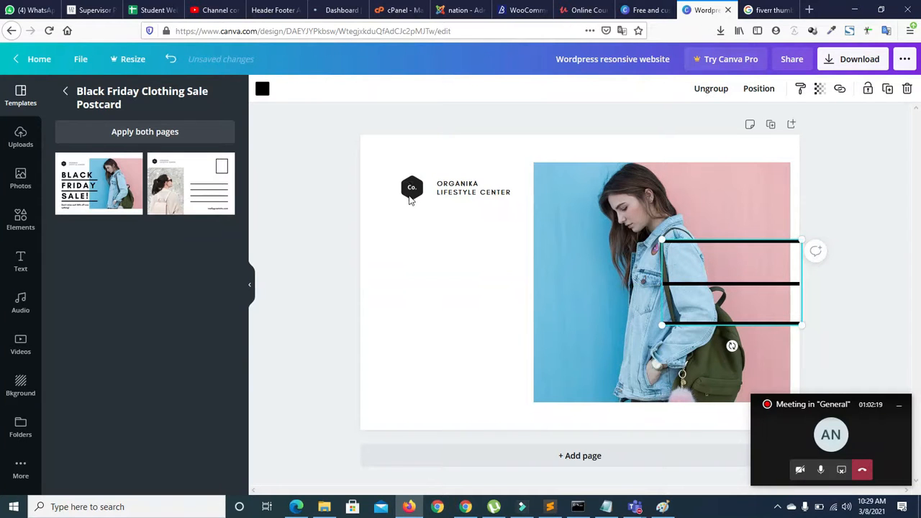
pyautogui.click(409, 200)
pyautogui.press('Delete')
pyautogui.click(452, 184)
pyautogui.hotkey('ctrl', 'a')
pyautogui.press('BackSpace')
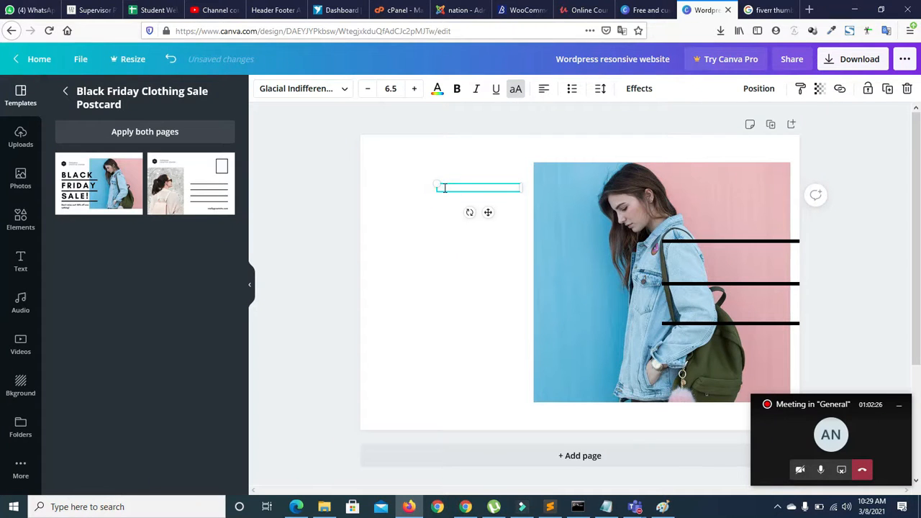
pyautogui.click(408, 254)
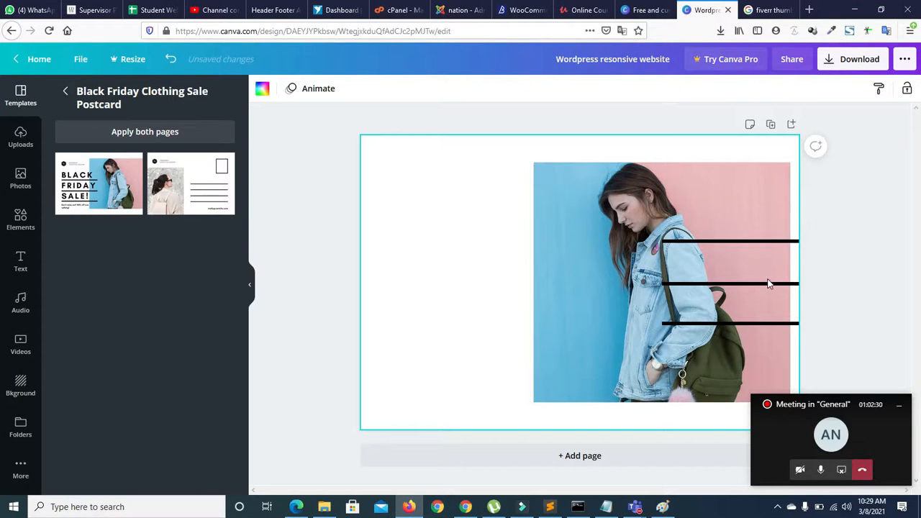
# Step: Reposition the three lines over the middle of the photo and recolour them medium grey from the default colours
pyautogui.moveTo(768, 288); pyautogui.dragTo(697, 304)
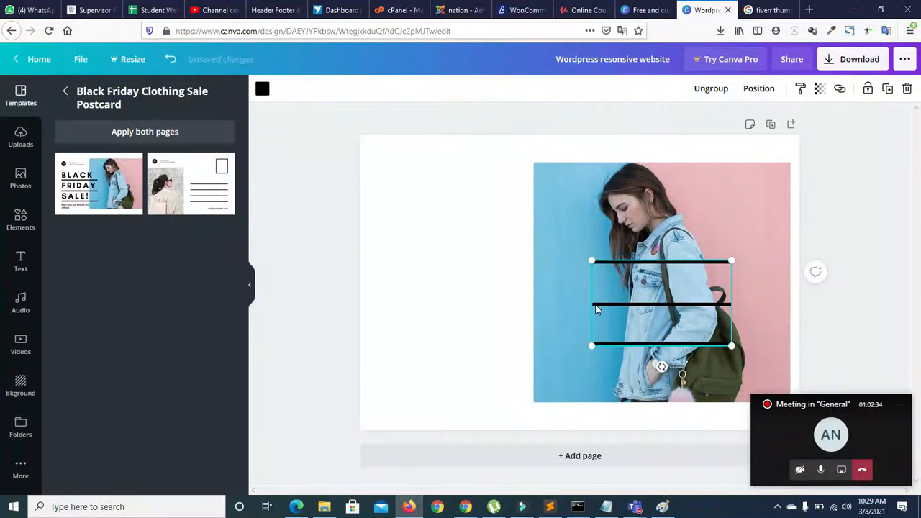
pyautogui.click(261, 90)
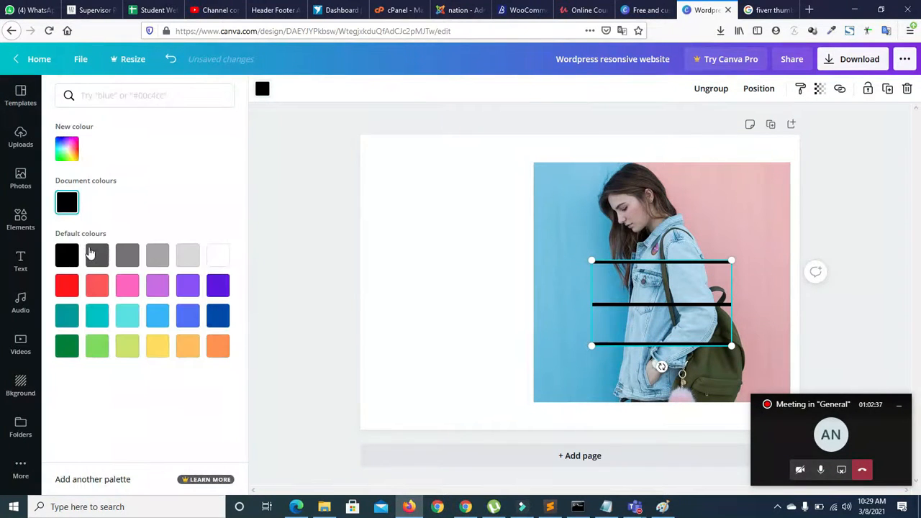
pyautogui.click(188, 256)
pyautogui.click(158, 258)
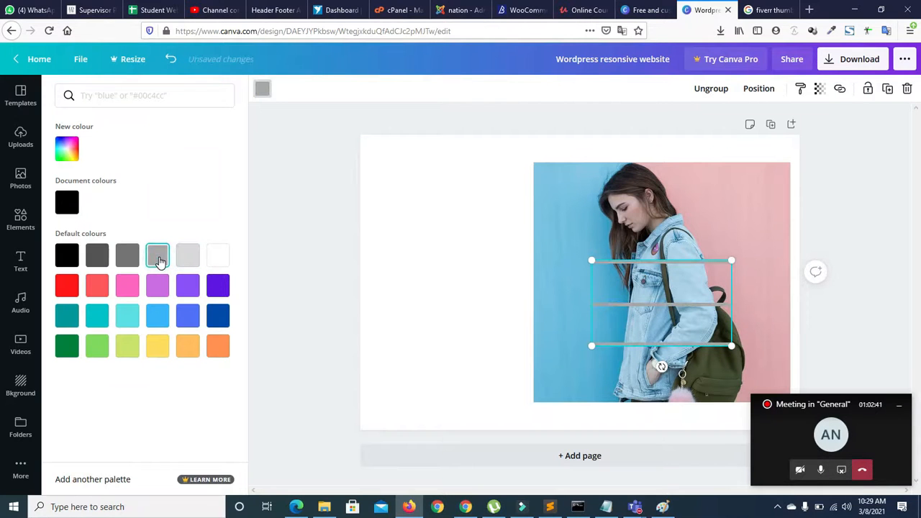
# Step: Recolour the three lines light grey from the default colours and set their transparency to 27
pyautogui.click(184, 260)
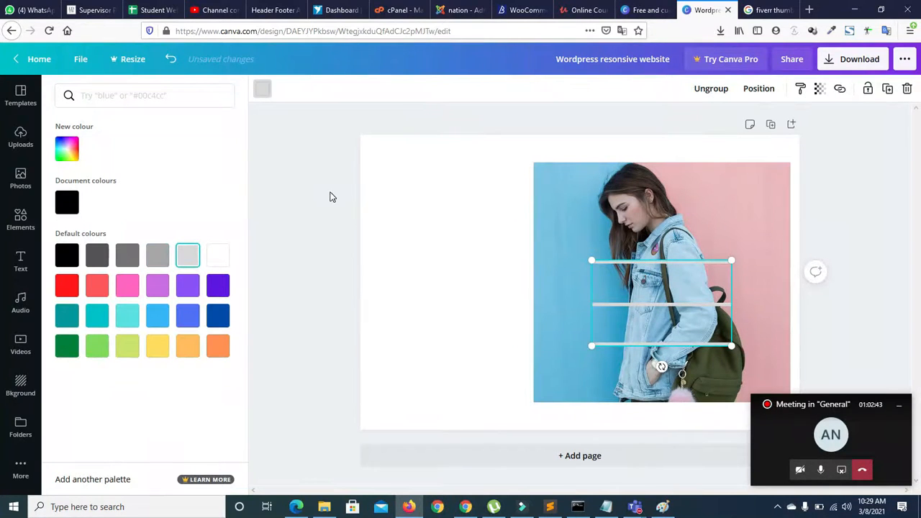
pyautogui.click(821, 89)
pyautogui.moveTo(780, 123); pyautogui.dragTo(728, 124)
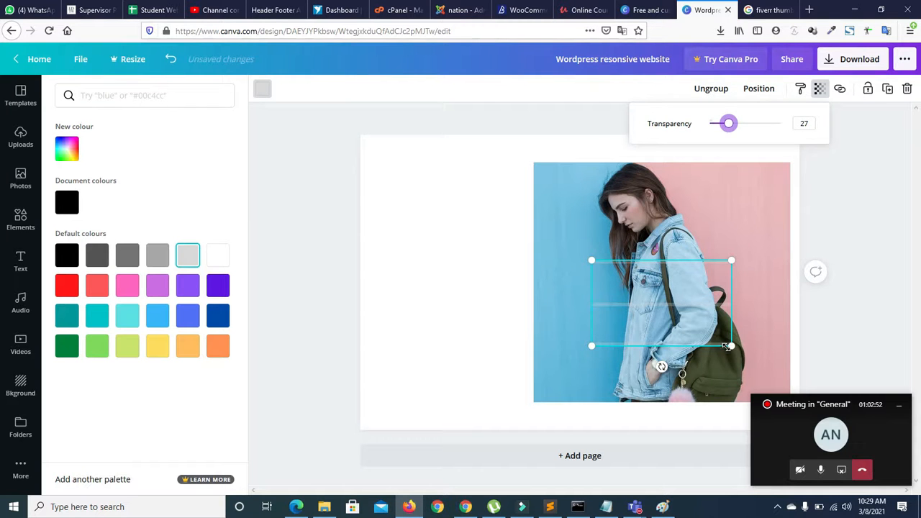
# Step: Enlarge the group of three lines and centre it over the girl's jacket in the photo
pyautogui.moveTo(730, 347); pyautogui.dragTo(766, 367)
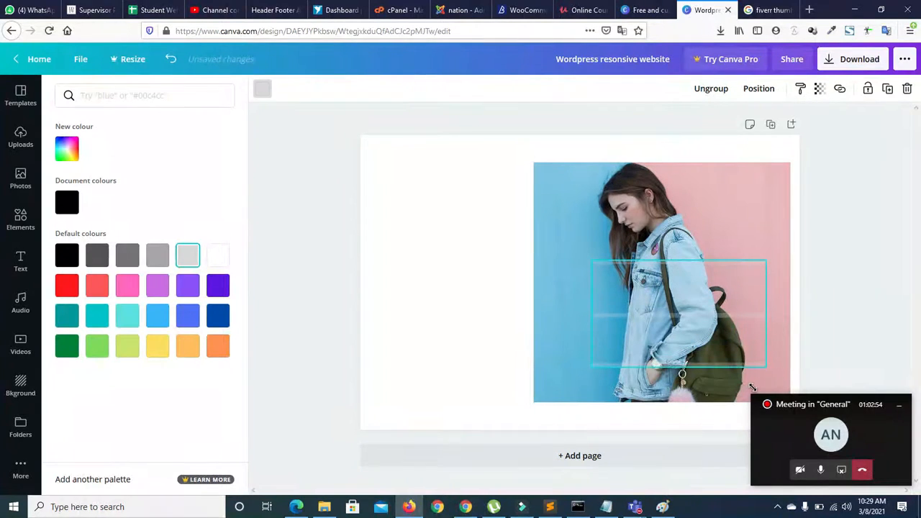
pyautogui.click(447, 263)
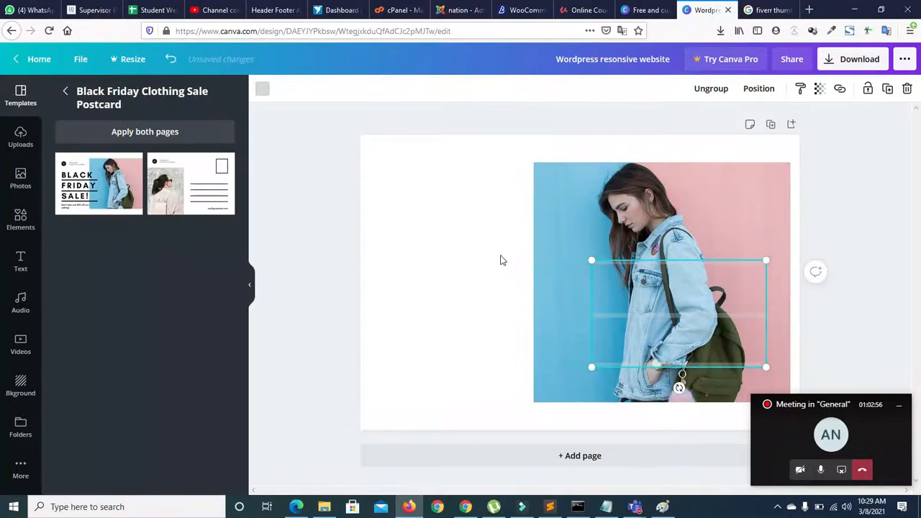
pyautogui.click(544, 279)
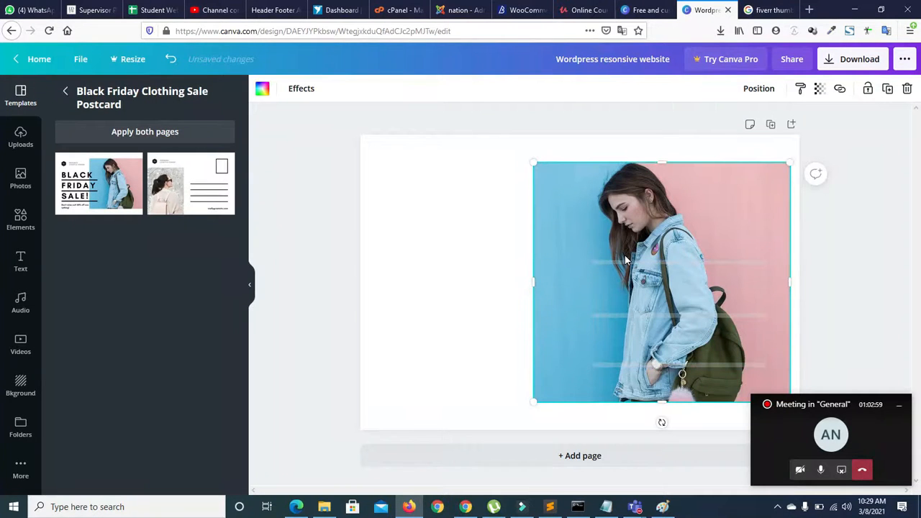
pyautogui.moveTo(607, 259); pyautogui.dragTo(589, 239)
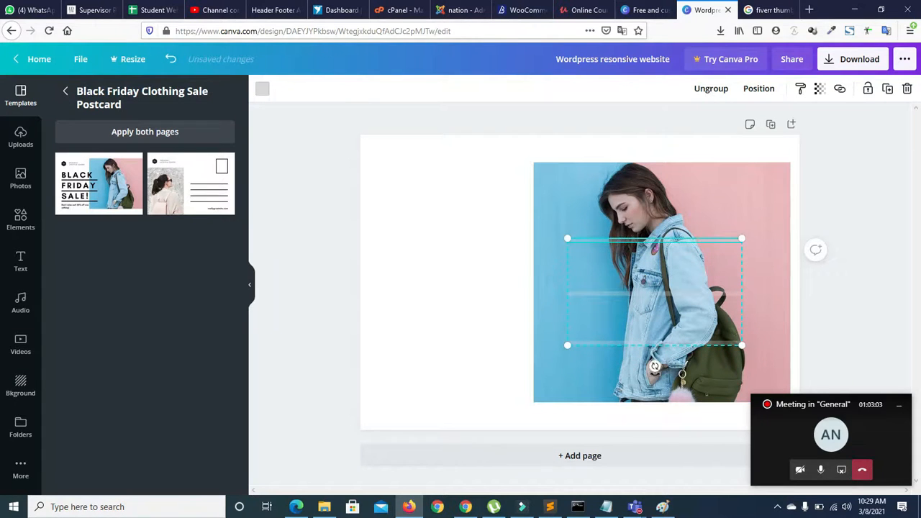
# Step: Rotate the three lines to a diagonal slant and move them over the lower part of the photo
pyautogui.moveTo(654, 367); pyautogui.dragTo(620, 366)
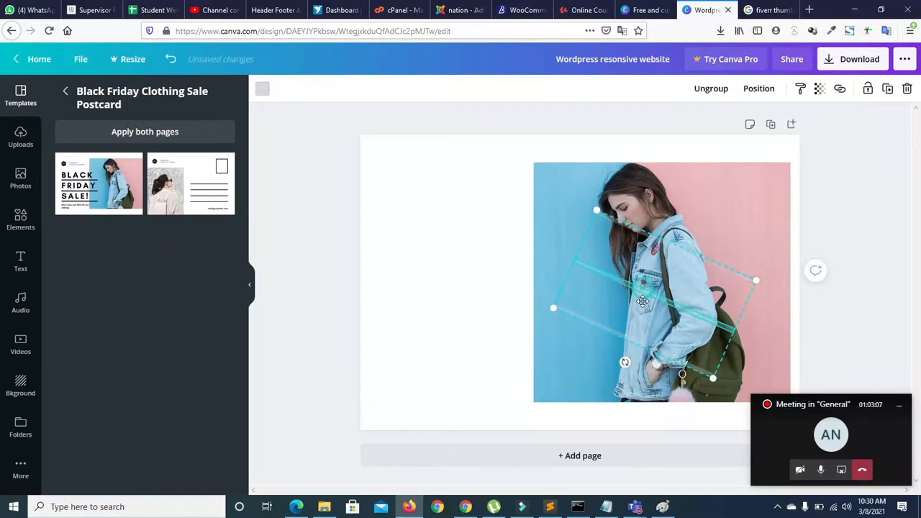
pyautogui.moveTo(640, 313); pyautogui.dragTo(674, 326)
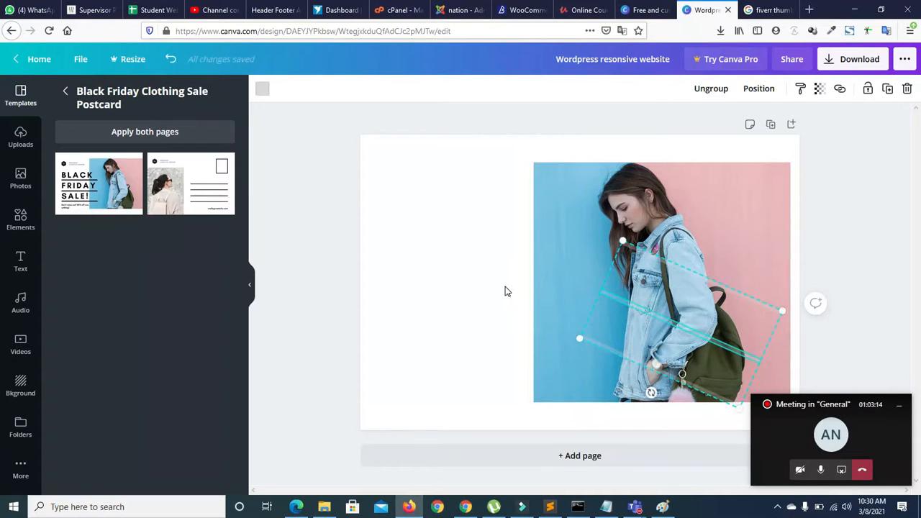
pyautogui.click(412, 288)
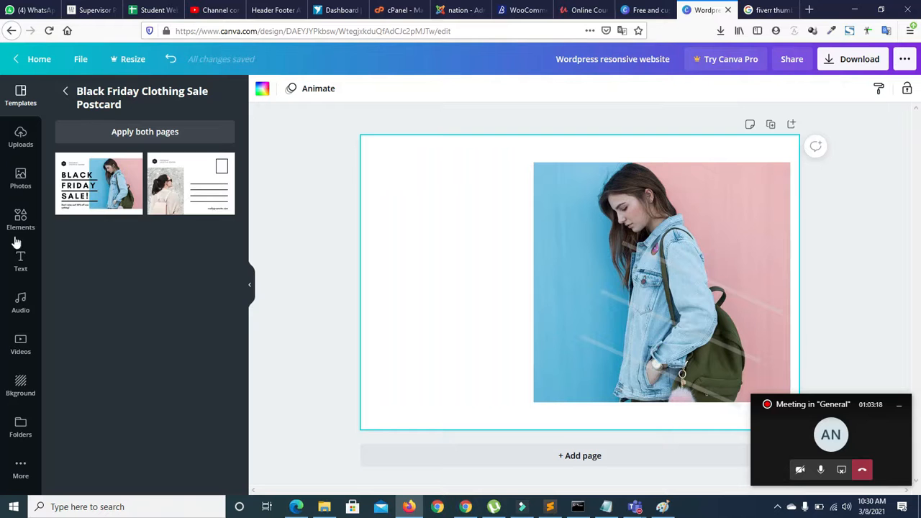
# Step: Browse the font combinations and add the "brunch" text combination to the page
pyautogui.click(21, 263)
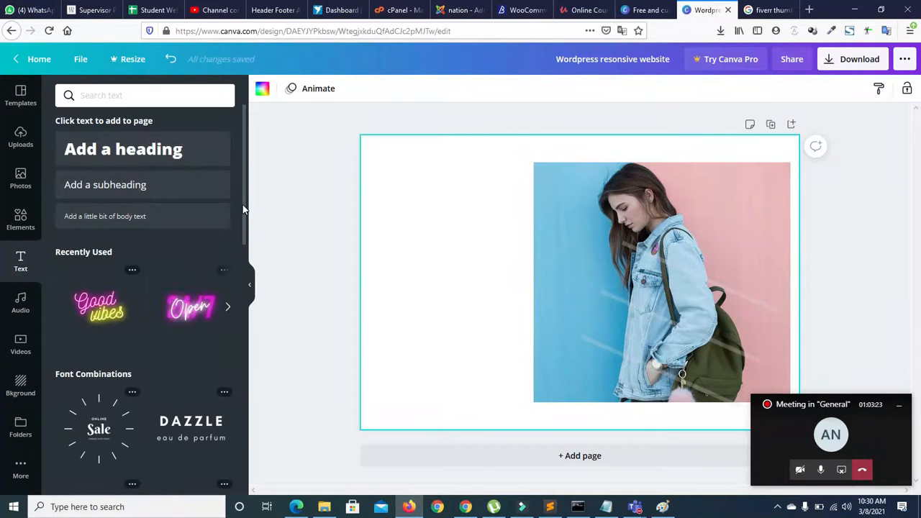
pyautogui.scroll(-3, 243, 208)
pyautogui.scroll(-3, 237, 309)
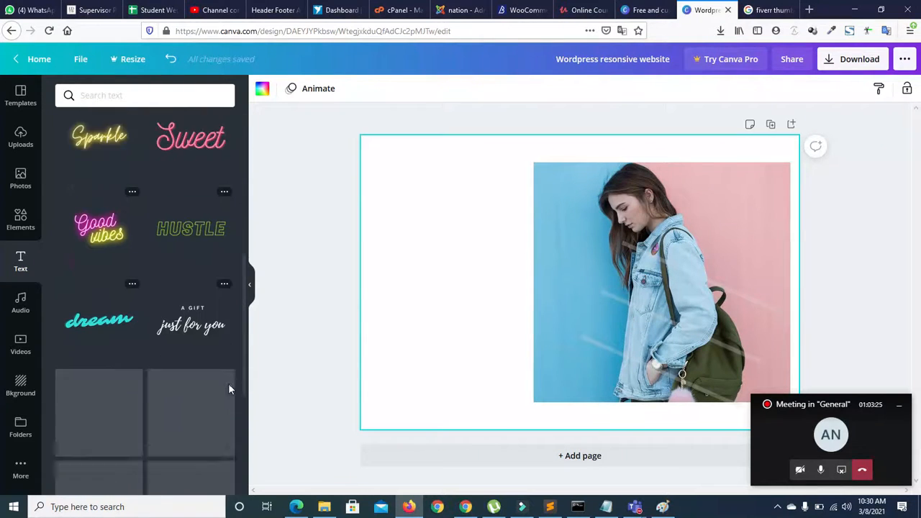
pyautogui.moveTo(243, 346); pyautogui.dragTo(244, 393)
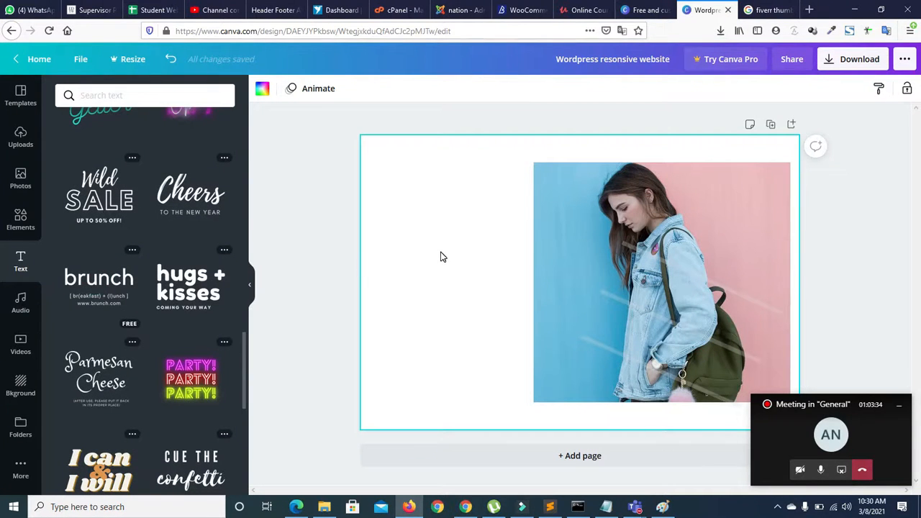
pyautogui.click(100, 288)
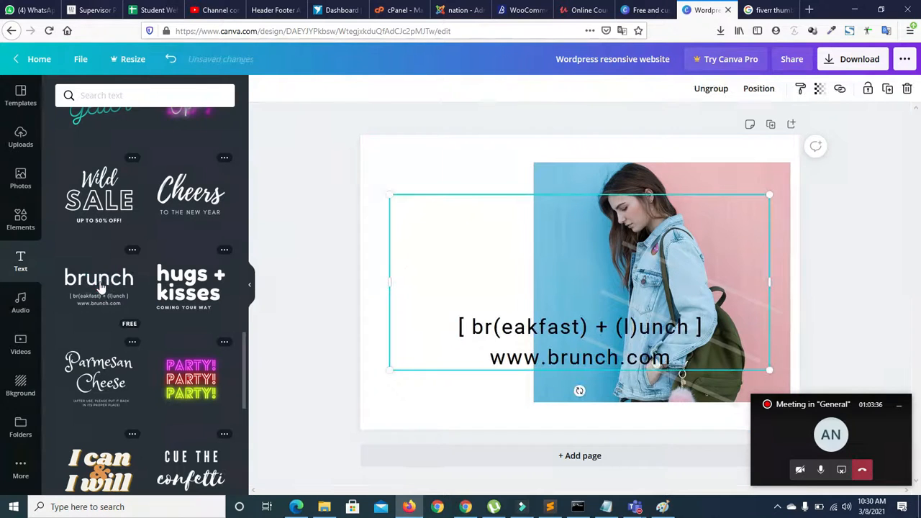
pyautogui.moveTo(481, 265); pyautogui.dragTo(427, 232)
pyautogui.click(493, 310)
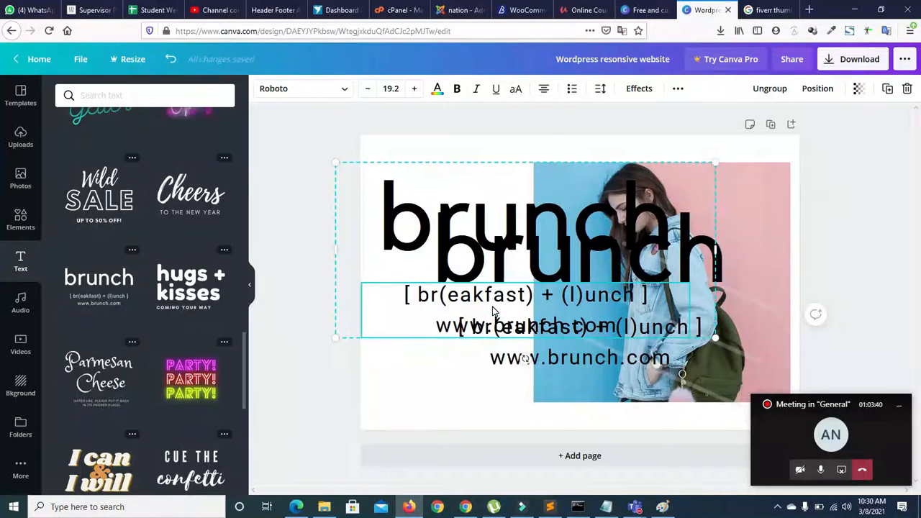
pyautogui.hotkey('ctrl', 'z')
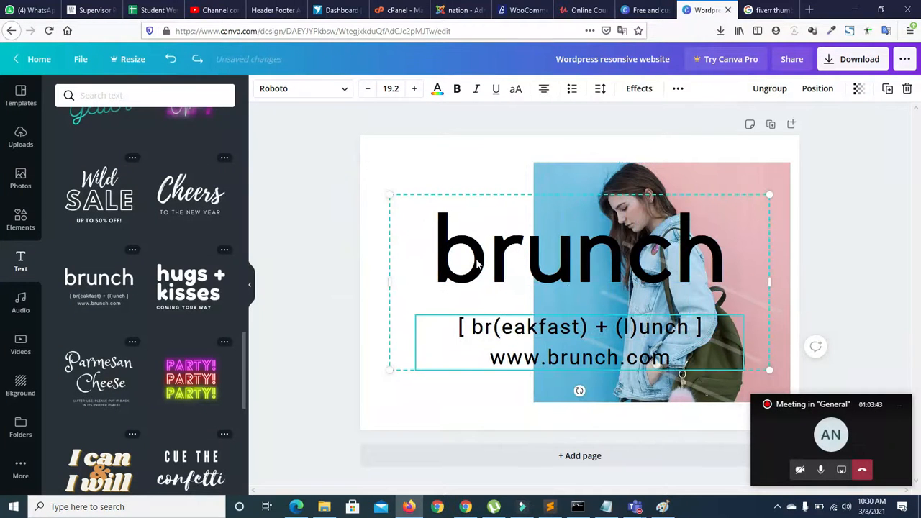
pyautogui.hotkey('ctrl', 'd')
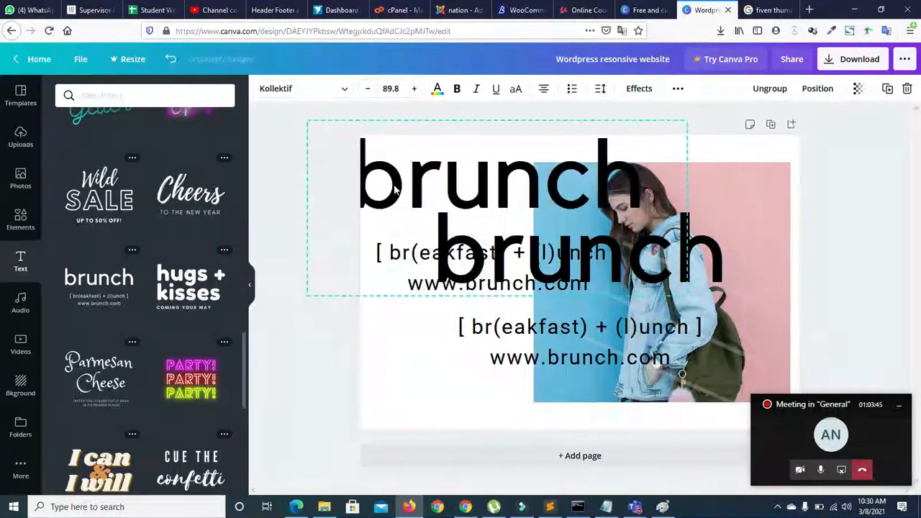
pyautogui.moveTo(394, 187); pyautogui.dragTo(504, 338)
pyautogui.hotkey('ctrl', 'z')
pyautogui.hotkey('ctrl', 'z')
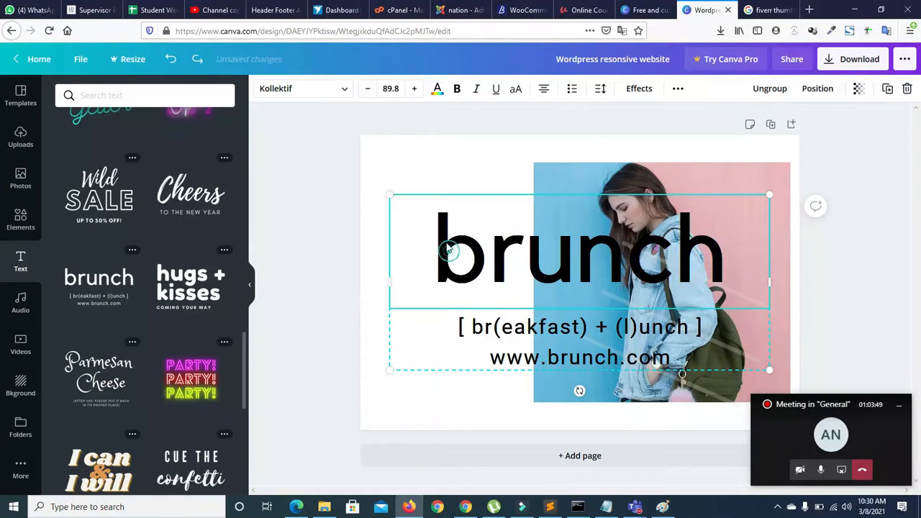
# Step: Duplicate the "brunch" text group and place the copy above and to the left of the original
pyautogui.hotkey('ctrl', 'd')
pyautogui.moveTo(379, 264); pyautogui.dragTo(363, 279)
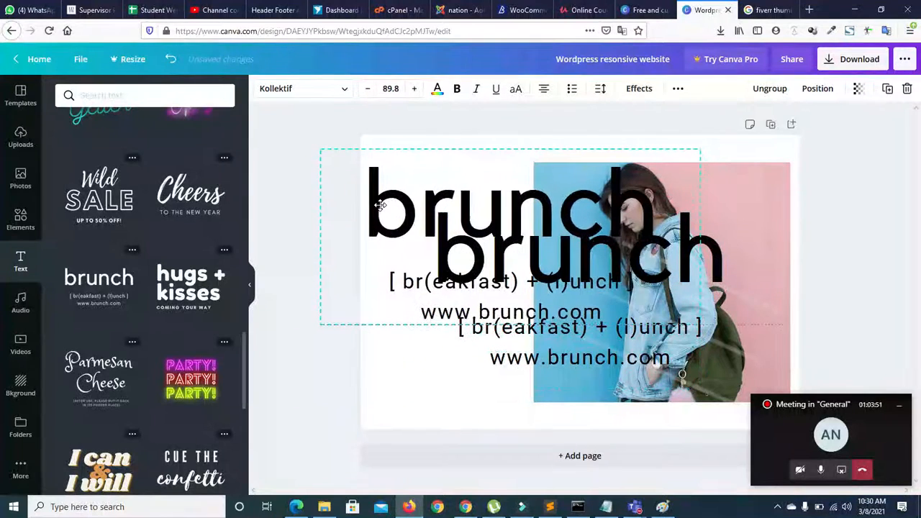
pyautogui.click(435, 388)
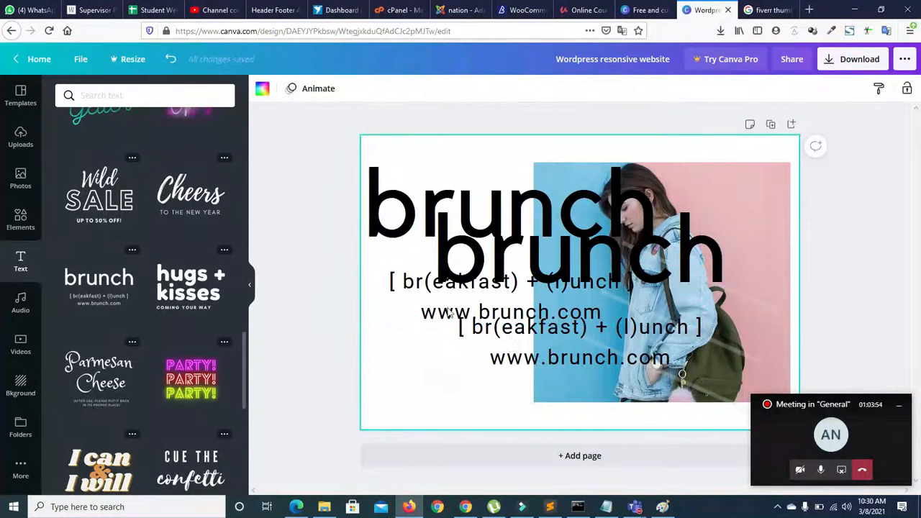
# Step: Delete the small text lines from both groups and the original "brunch" heading, keeping only the copied heading
pyautogui.click(447, 267)
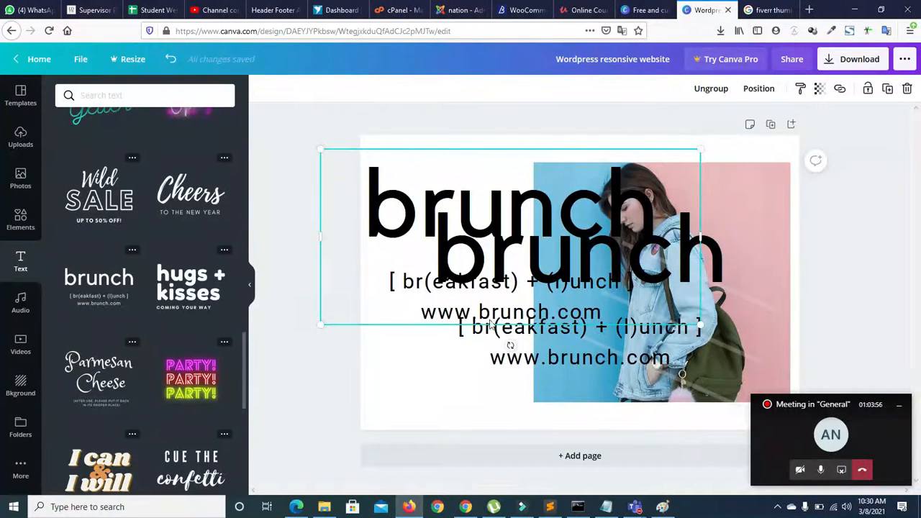
pyautogui.click(504, 362)
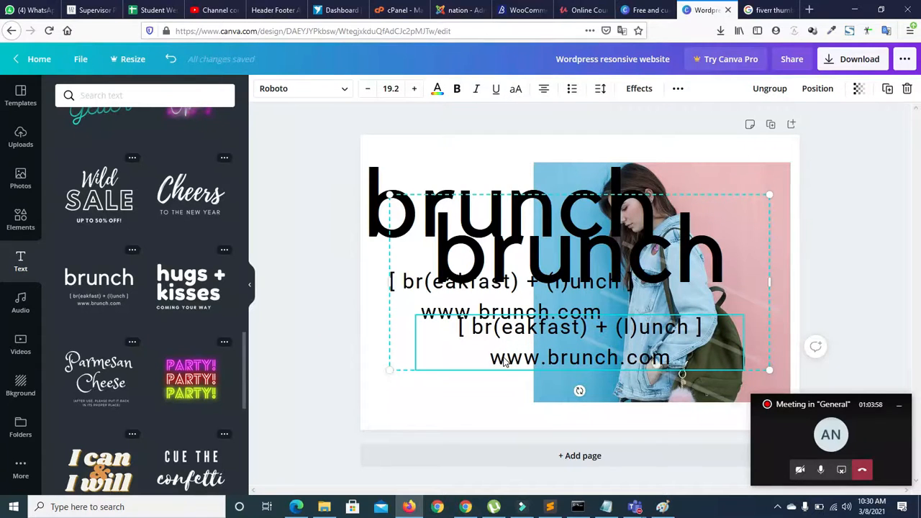
pyautogui.hotkey('ctrl', 'z')
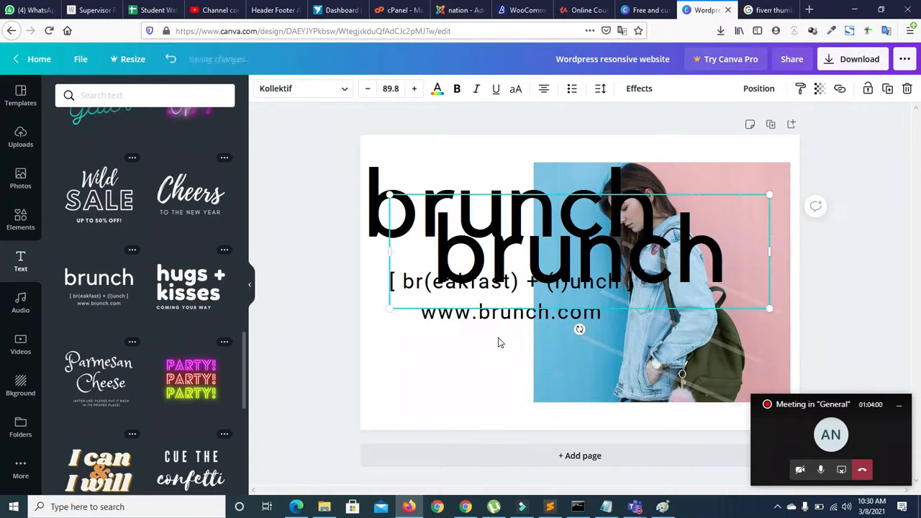
pyautogui.click(486, 314)
pyautogui.press('Delete')
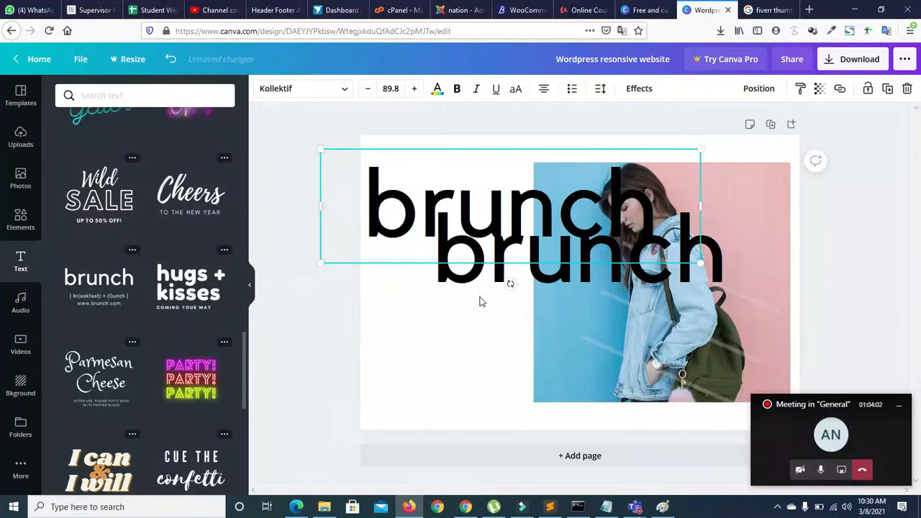
pyautogui.click(461, 275)
pyautogui.press('Delete')
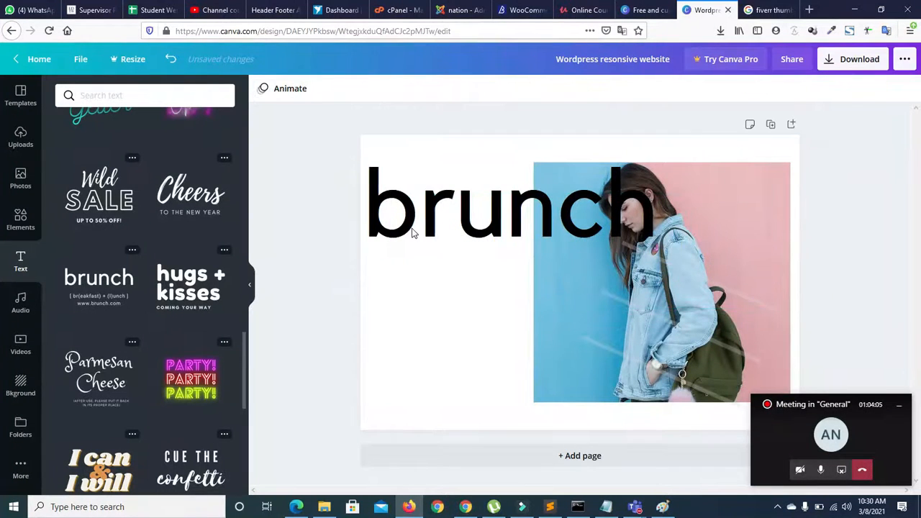
# Step: Replace the "brunch" heading text with "Wordpress" and, after a line break, "responsive website"
pyautogui.moveTo(393, 230)
pyautogui.mouseDown()
pyautogui.moveTo(379, 226)
pyautogui.moveTo(393, 227)
pyautogui.mouseUp()
pyautogui.click(446, 214)
pyautogui.click(446, 214)
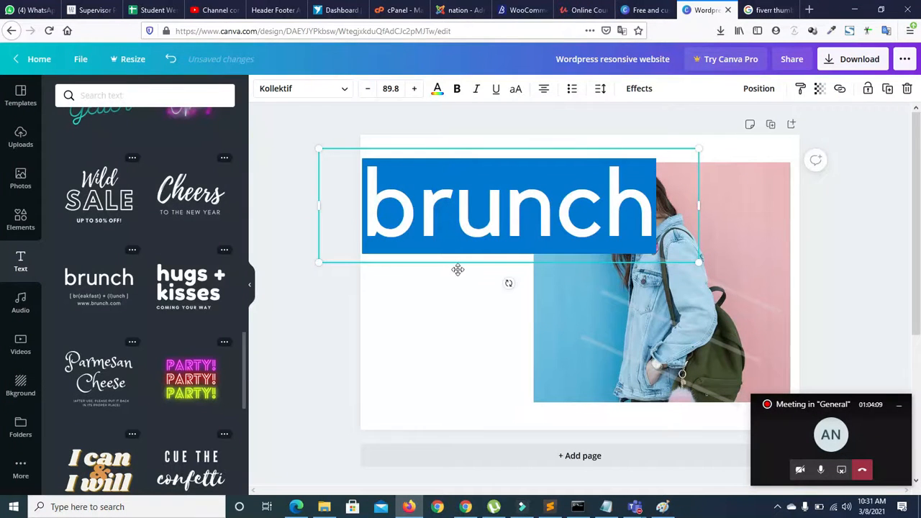
pyautogui.click(452, 309)
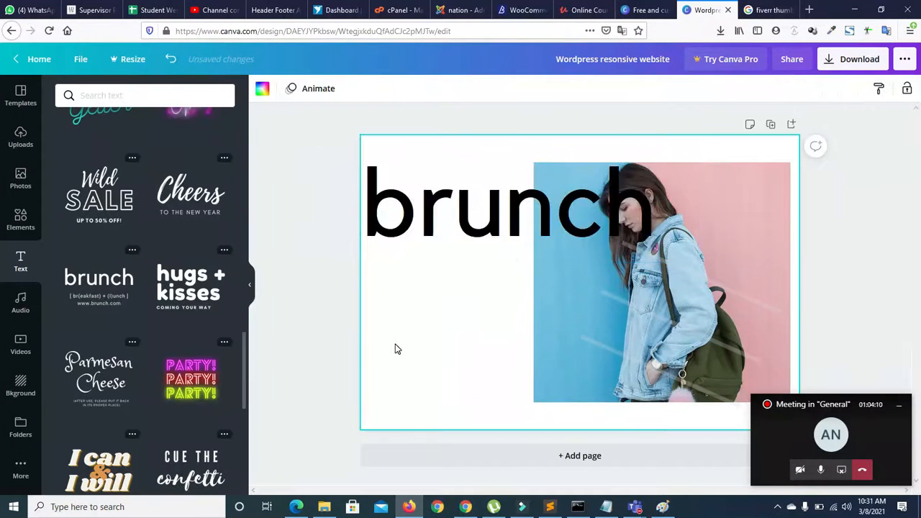
pyautogui.click(459, 204)
pyautogui.click(457, 201)
pyautogui.click(456, 202)
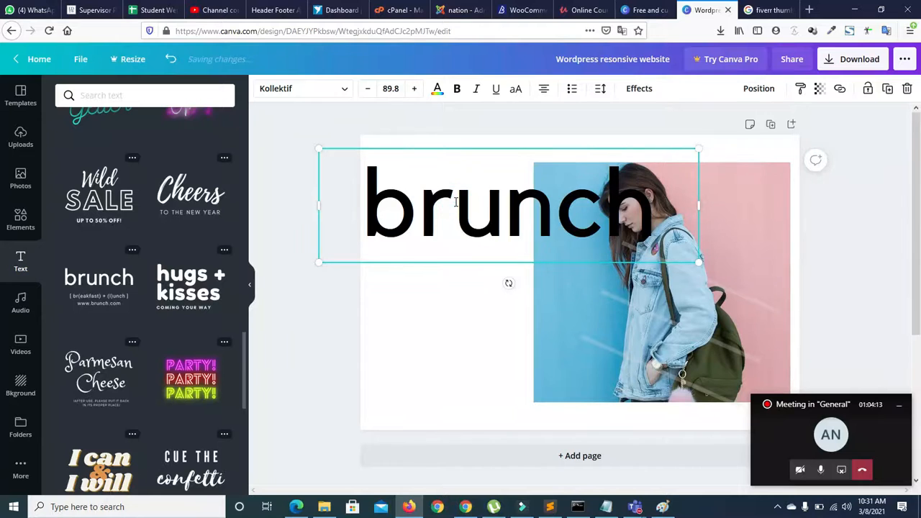
pyautogui.moveTo(666, 209); pyautogui.dragTo(383, 193)
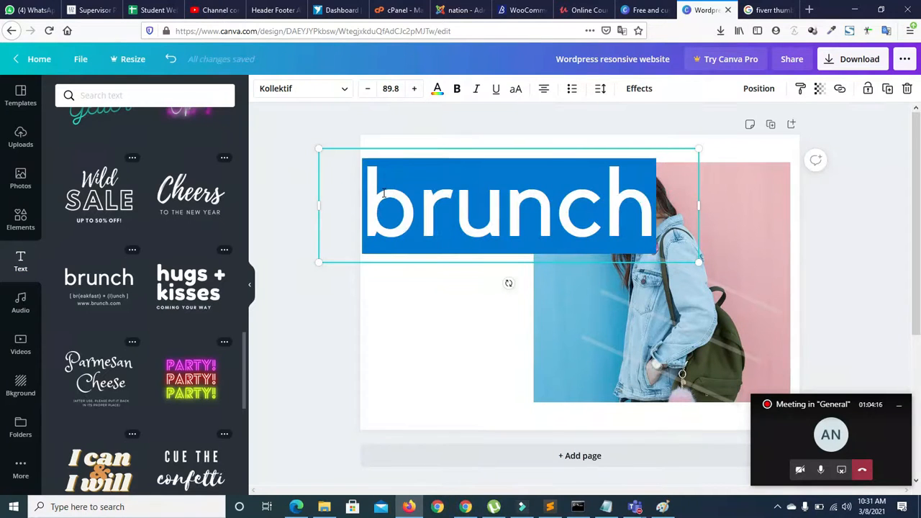
pyautogui.write('W')
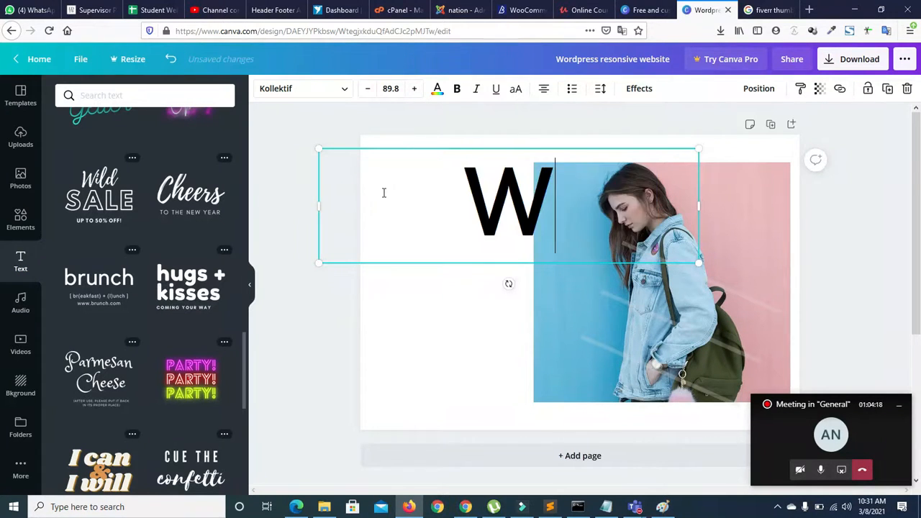
pyautogui.write('ordpress')
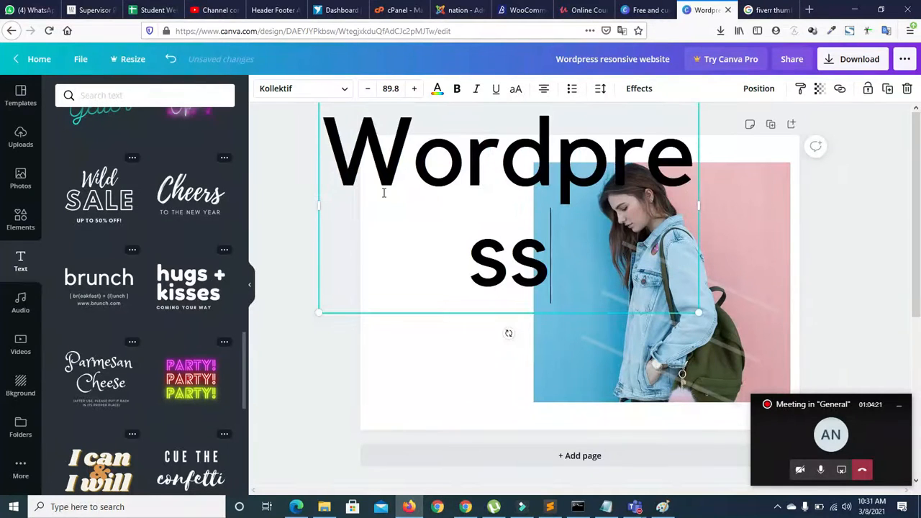
pyautogui.press('Return')
pyautogui.write('re')
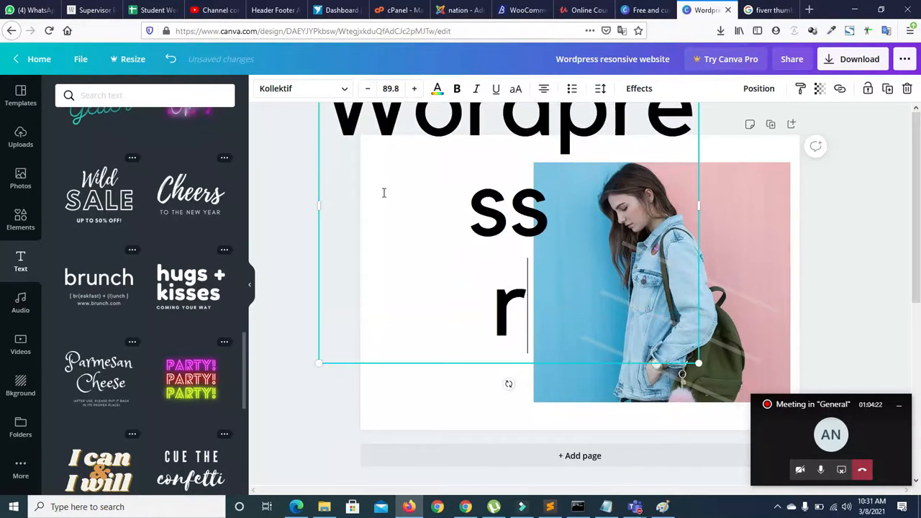
pyautogui.write('spo')
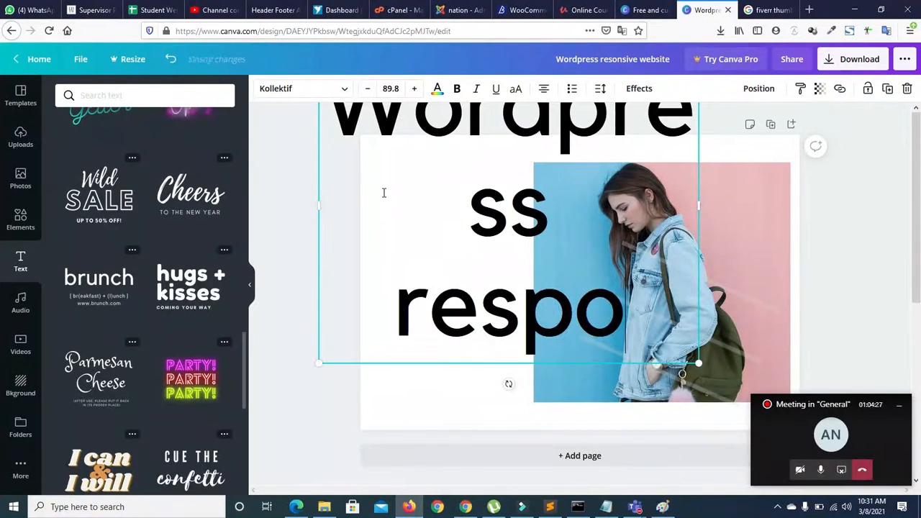
pyautogui.write('nsive website')
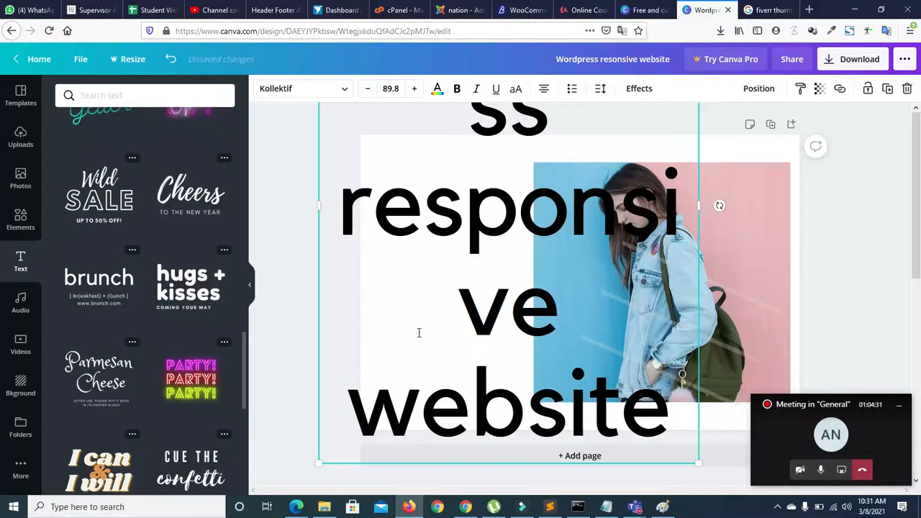
# Step: Scale the "Wordpress responsive website" heading down to font size 51.5
pyautogui.moveTo(698, 463); pyautogui.dragTo(518, 257)
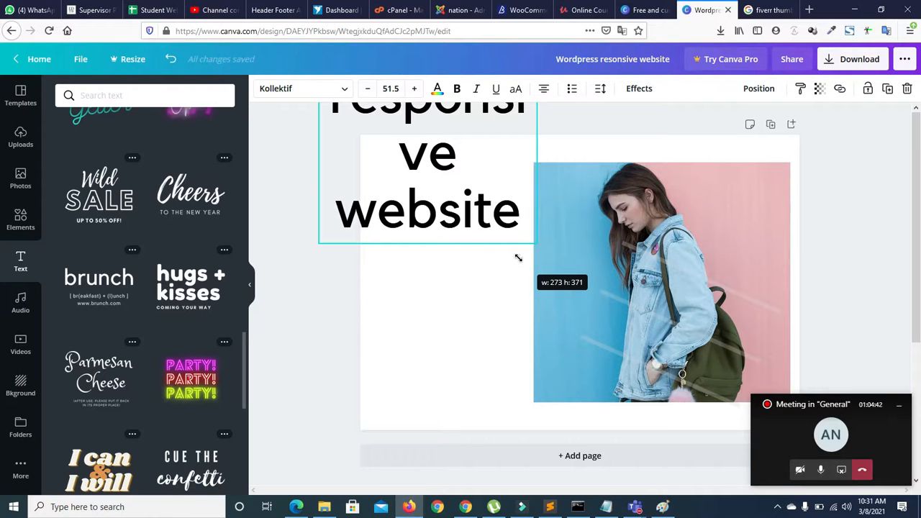
pyautogui.moveTo(518, 258); pyautogui.dragTo(519, 257)
pyautogui.click(460, 210)
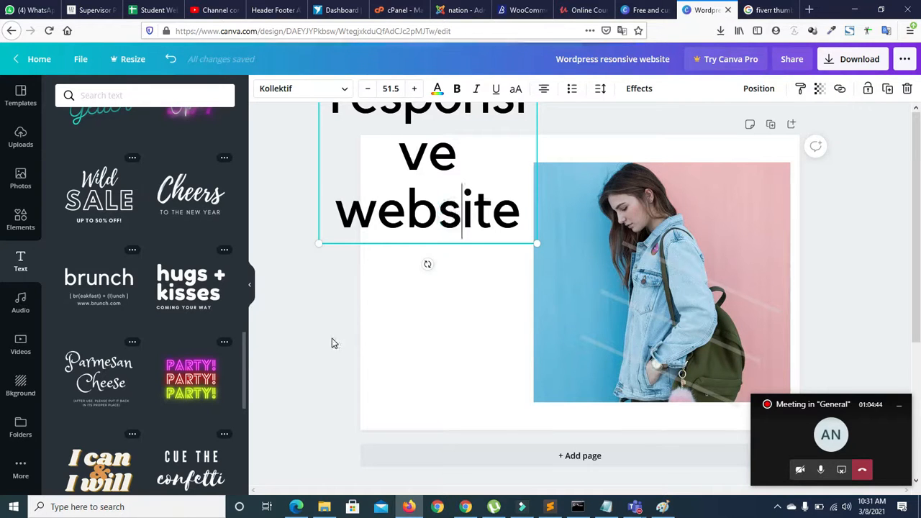
# Step: Move the "Wordpress responsive website" heading onto the page and widen its text box until it wraps onto three lines
pyautogui.click(355, 152)
pyautogui.click(414, 188)
pyautogui.moveTo(413, 188); pyautogui.dragTo(461, 335)
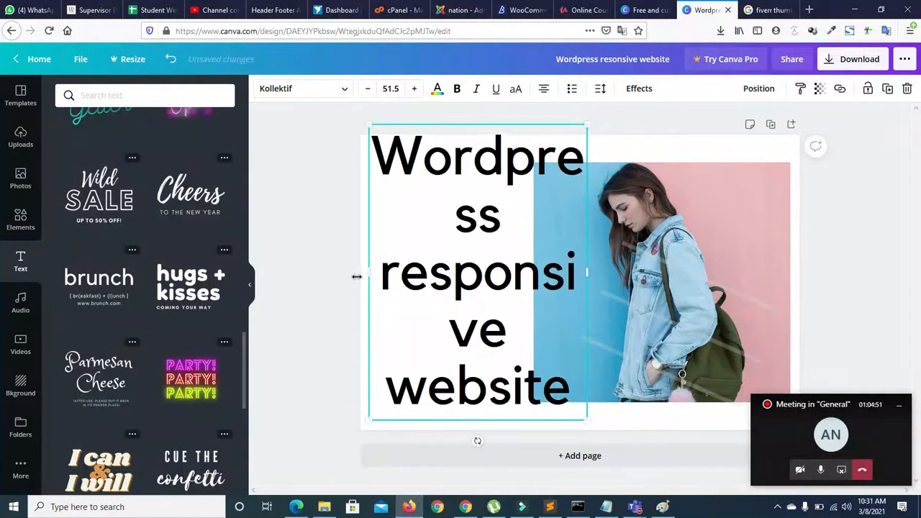
pyautogui.moveTo(369, 274); pyautogui.dragTo(305, 267)
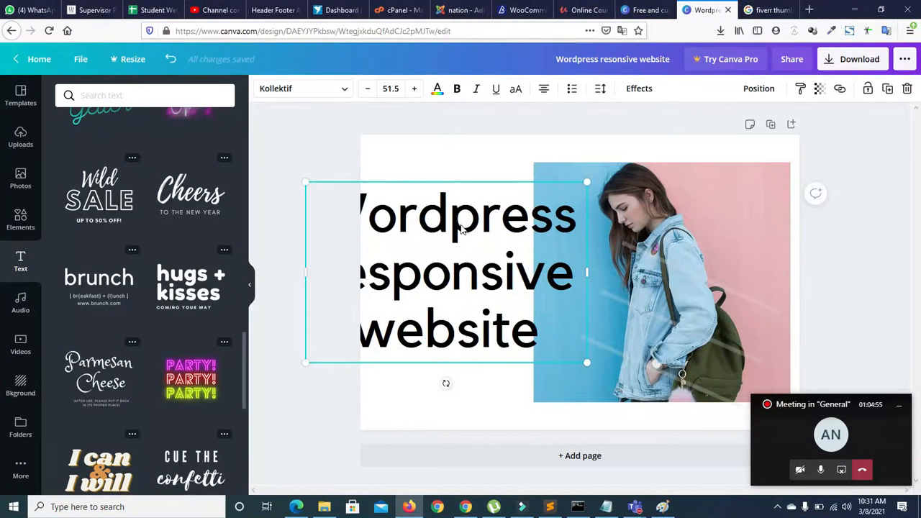
pyautogui.moveTo(461, 229); pyautogui.dragTo(507, 248)
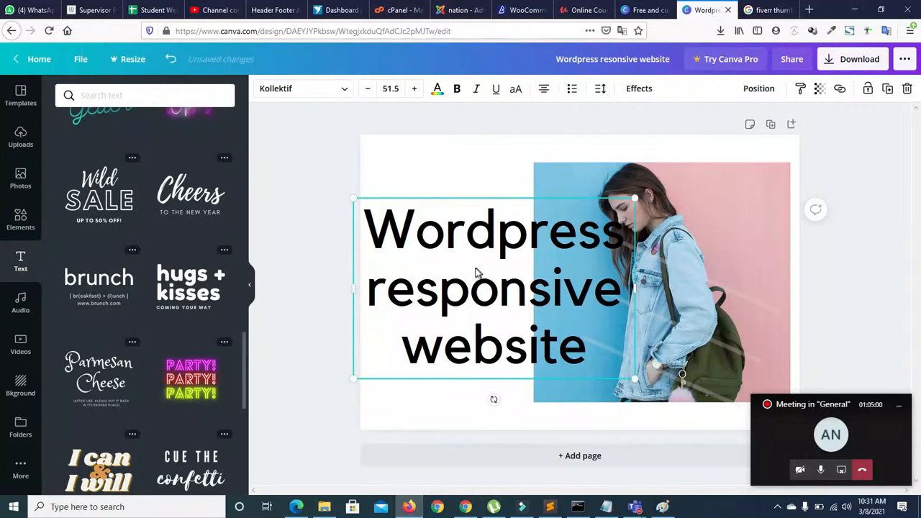
# Step: Reduce the heading's font size to 41.5 and shift it slightly up and to the left
pyautogui.click(366, 89)
pyautogui.click(366, 89)
pyautogui.click(367, 89)
pyautogui.click(366, 90)
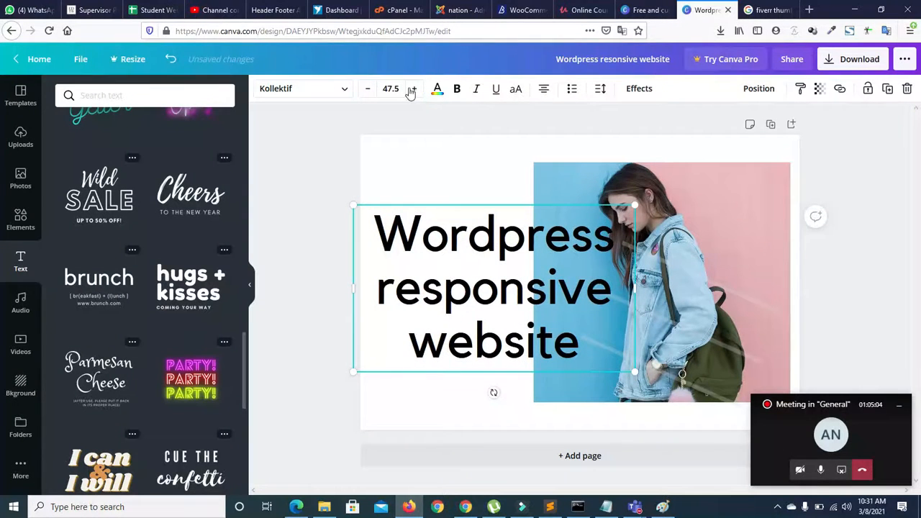
pyautogui.click(369, 90)
pyautogui.click(368, 89)
pyautogui.click(369, 89)
pyautogui.click(368, 90)
pyautogui.click(369, 89)
pyautogui.click(368, 89)
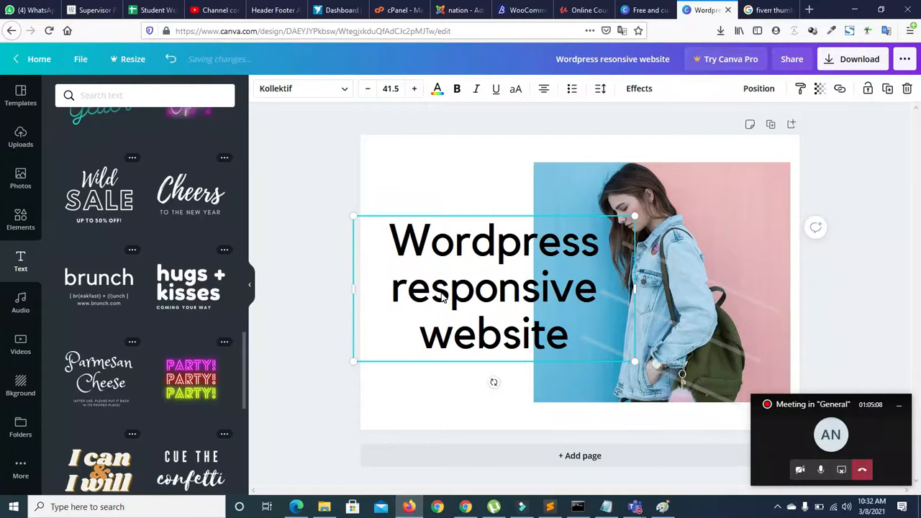
pyautogui.moveTo(442, 295)
pyautogui.mouseDown()
pyautogui.moveTo(434, 249)
pyautogui.moveTo(427, 286)
pyautogui.mouseUp()
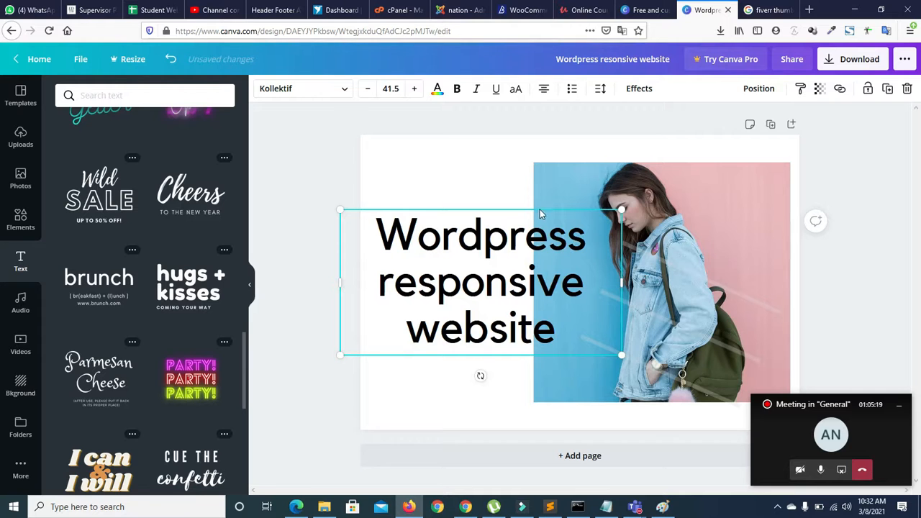
pyautogui.click(315, 180)
pyautogui.moveTo(562, 217)
pyautogui.mouseDown()
pyautogui.moveTo(565, 249)
pyautogui.moveTo(557, 211)
pyautogui.mouseUp()
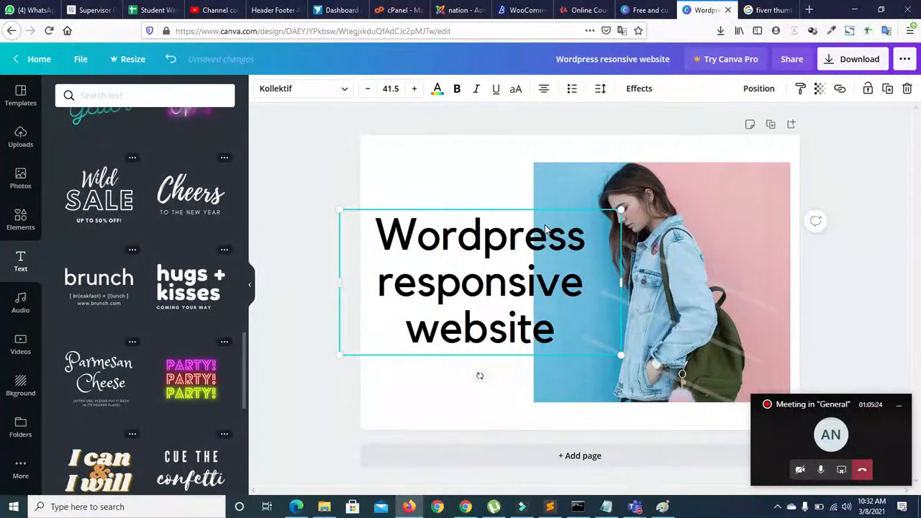
# Step: Color the letters "ess" in "Wordpress" orange, trying turquoise and white on them first
pyautogui.click(549, 234)
pyautogui.doubleClick(532, 235)
pyautogui.click(533, 234)
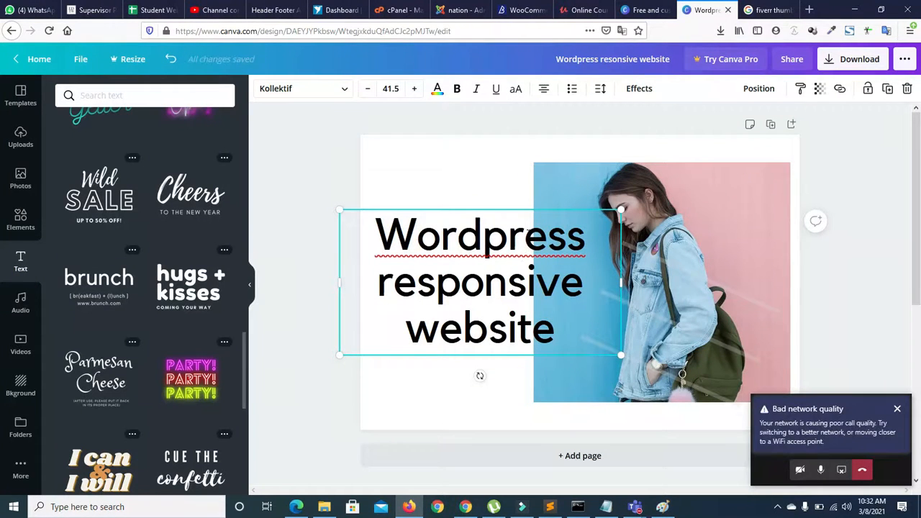
pyautogui.moveTo(526, 233); pyautogui.dragTo(586, 233)
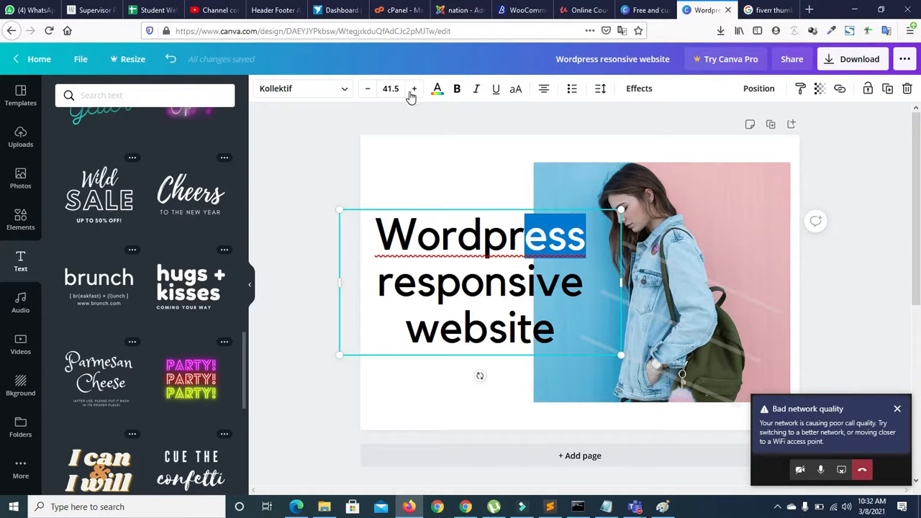
pyautogui.click(438, 89)
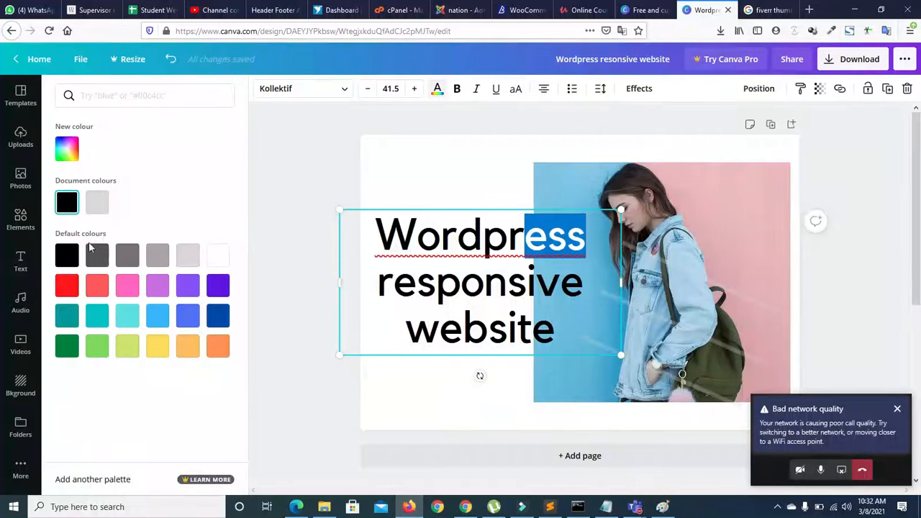
pyautogui.click(103, 322)
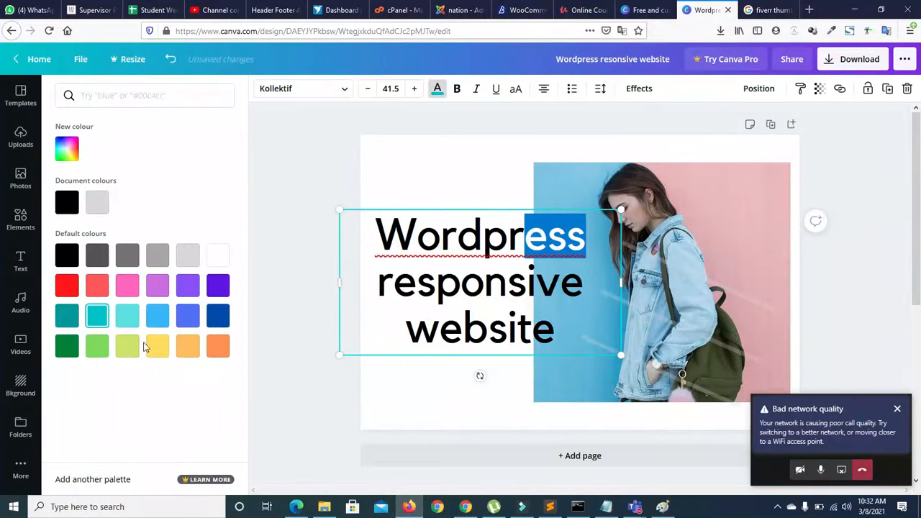
pyautogui.click(219, 348)
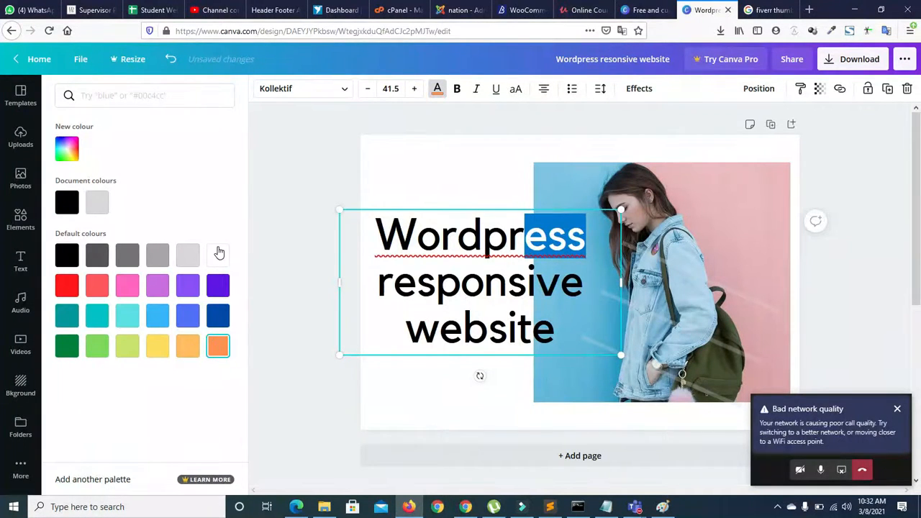
pyautogui.click(217, 254)
pyautogui.click(218, 349)
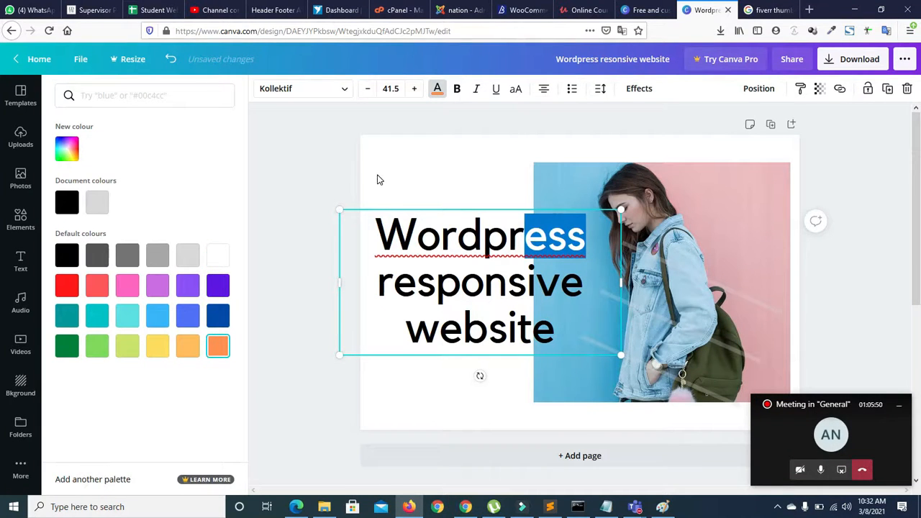
pyautogui.click(378, 178)
# Step: Color the letters "ive" at the end of "responsive" red
pyautogui.moveTo(527, 281); pyautogui.dragTo(584, 282)
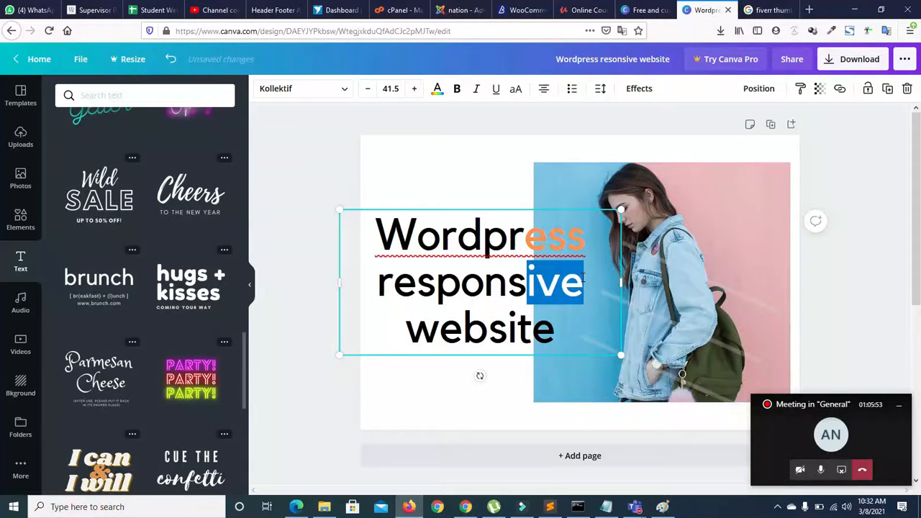
pyautogui.click(437, 90)
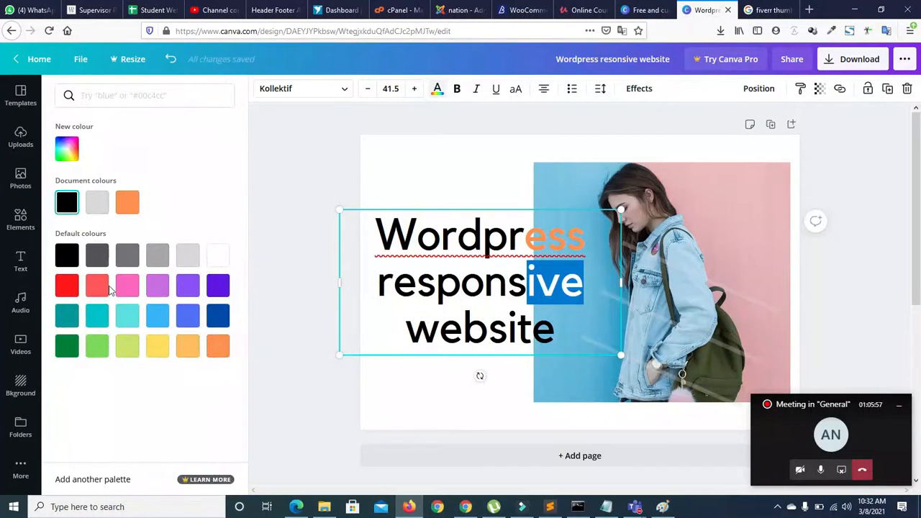
pyautogui.click(67, 286)
pyautogui.click(415, 156)
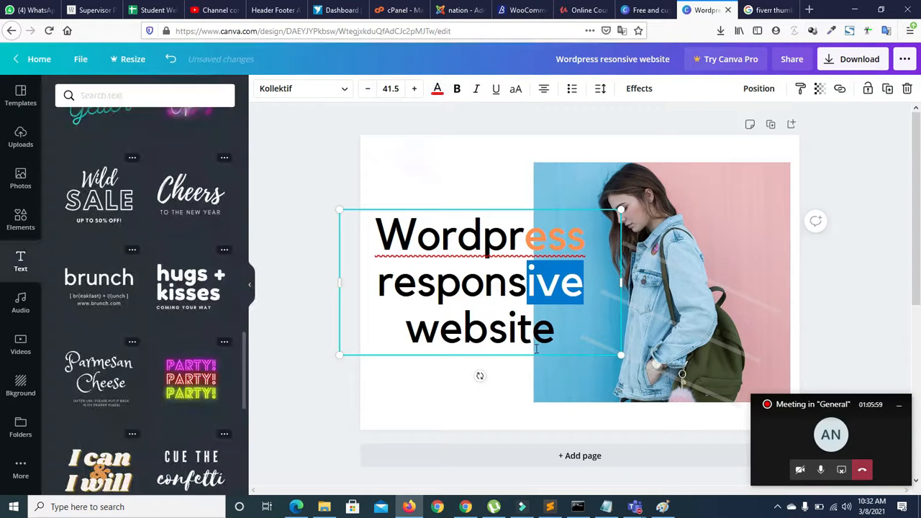
# Step: Color the final "e" of "website" light lime green
pyautogui.moveTo(534, 327); pyautogui.dragTo(571, 328)
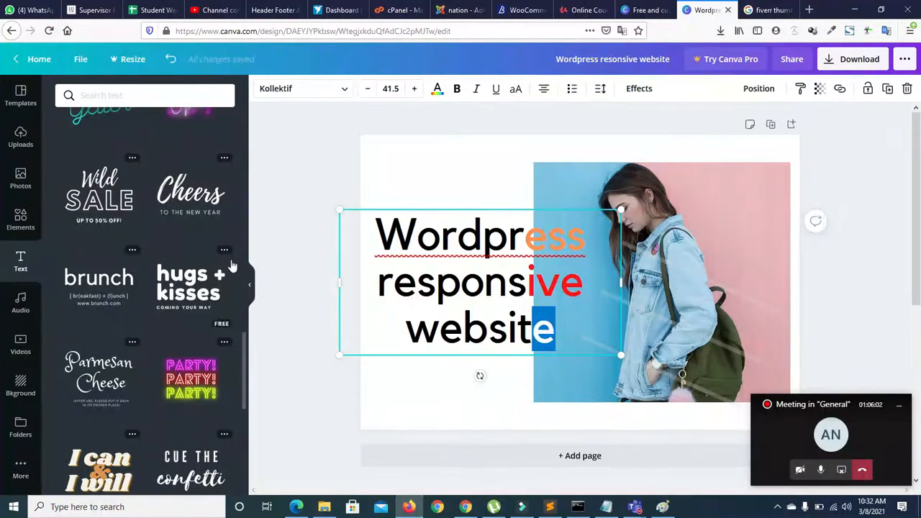
pyautogui.click(437, 88)
pyautogui.click(127, 348)
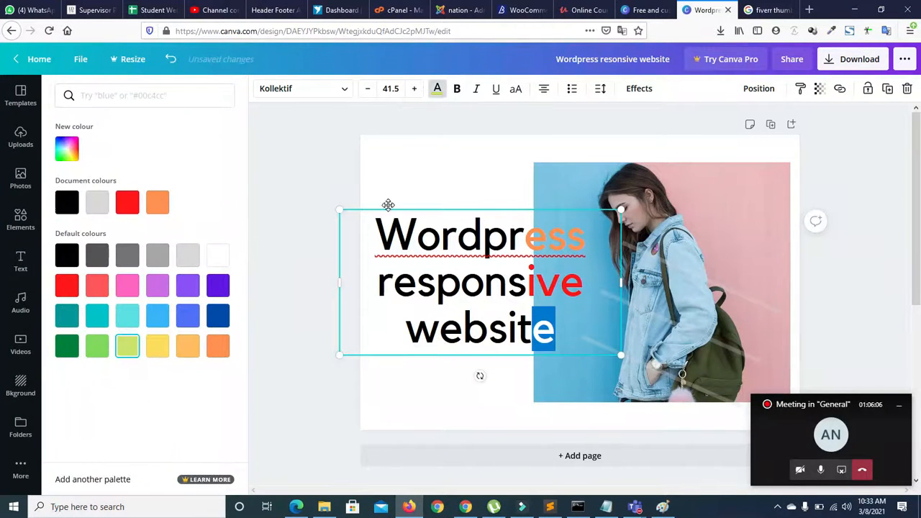
pyautogui.click(416, 174)
pyautogui.click(416, 172)
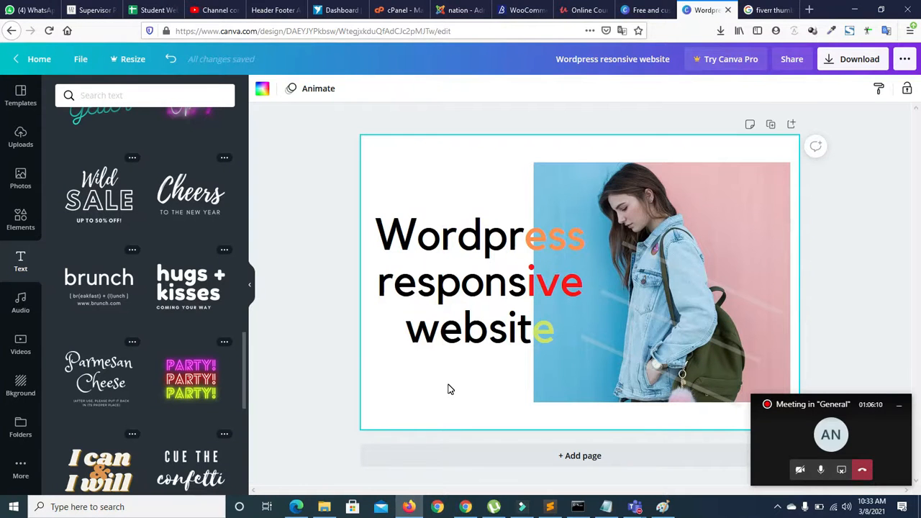
# Step: Enlarge the heading to font size 43.5 and move it slightly down on the page
pyautogui.click(455, 284)
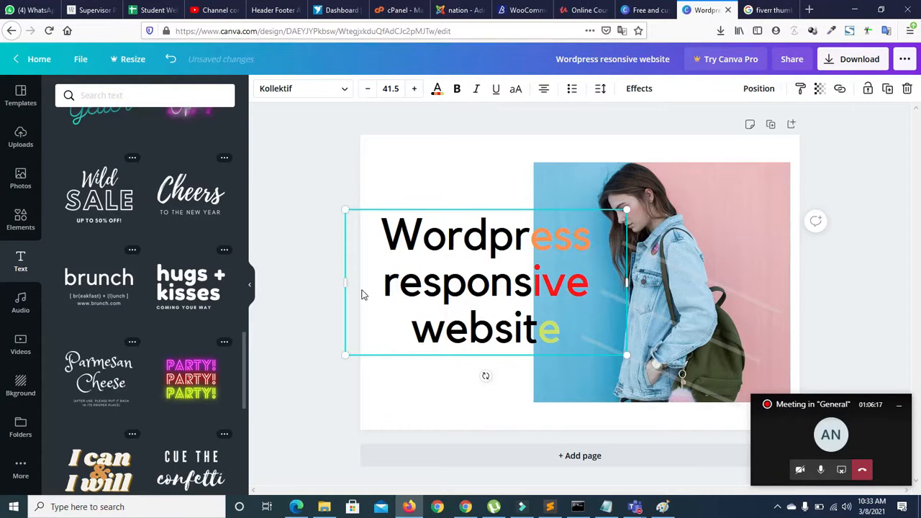
pyautogui.click(413, 89)
pyautogui.click(412, 88)
pyautogui.click(412, 89)
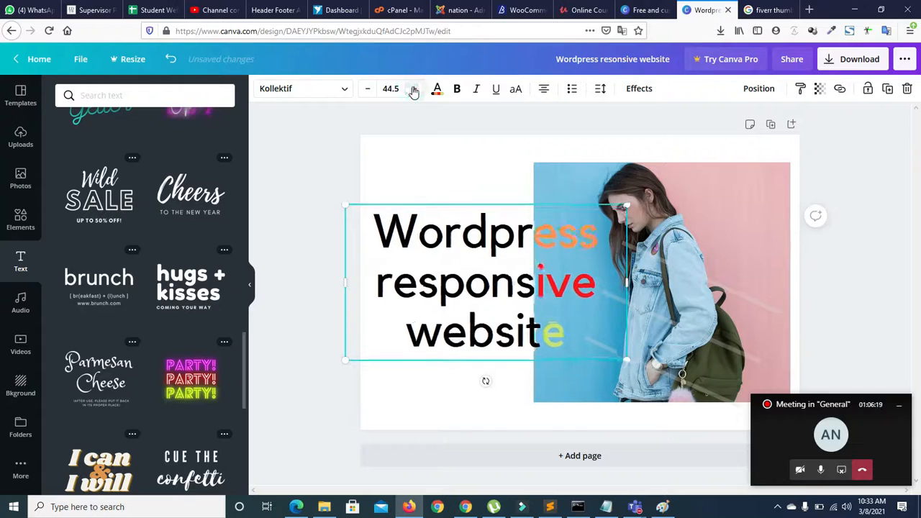
pyautogui.click(367, 88)
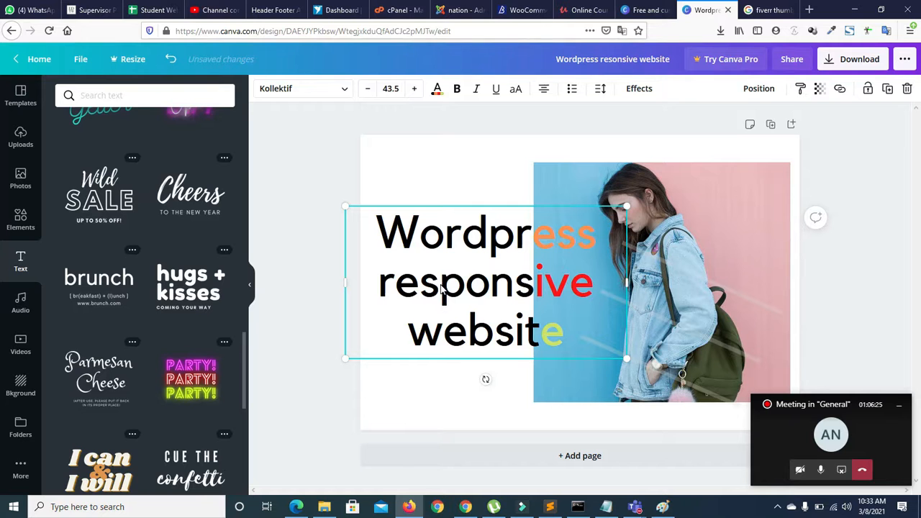
pyautogui.moveTo(443, 287); pyautogui.dragTo(443, 296)
# Step: Delete the photo of the woman with the backpack together with its empty picture frame
pyautogui.click(716, 188)
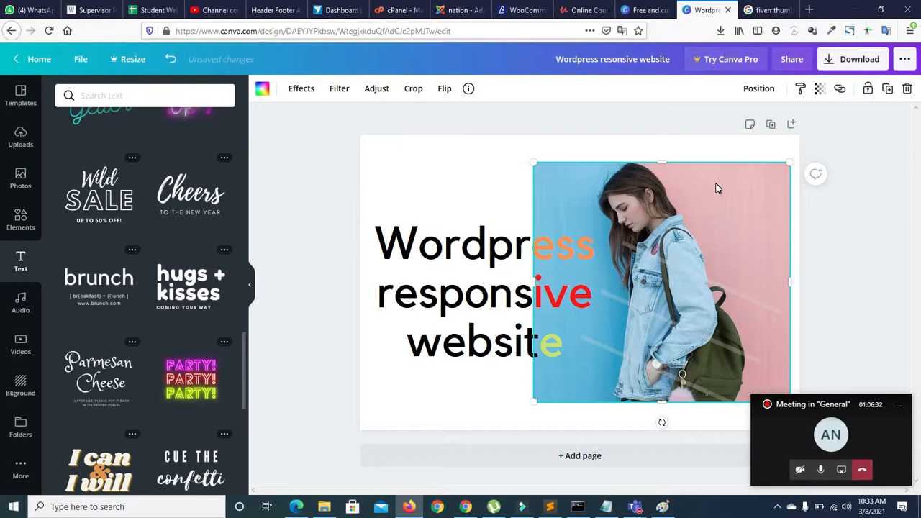
pyautogui.press('Delete')
pyautogui.click(768, 183)
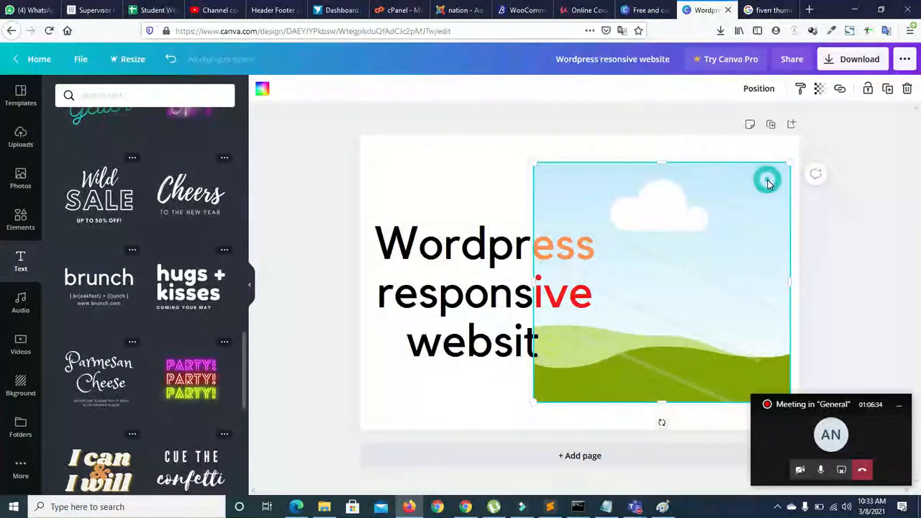
pyautogui.press('Delete')
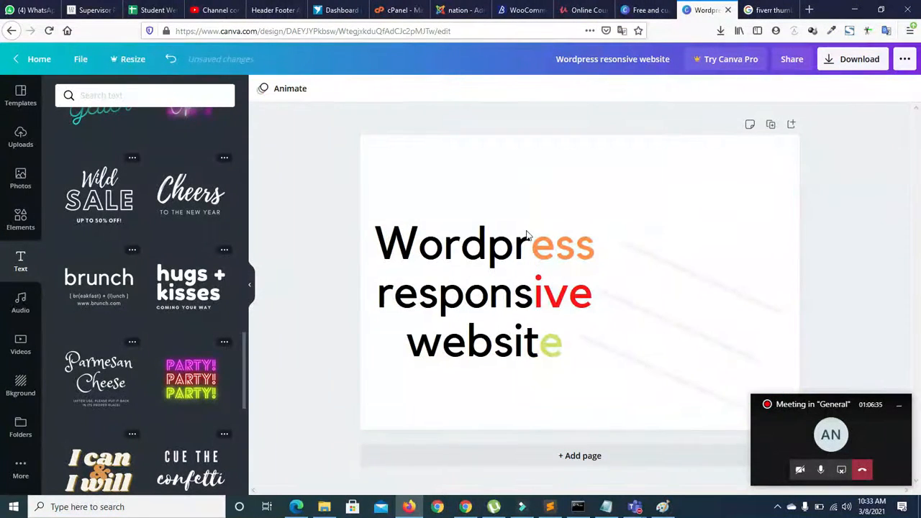
# Step: Add the stock photo of the woman wearing headphones at a laptop and place it right of the heading
pyautogui.click(20, 179)
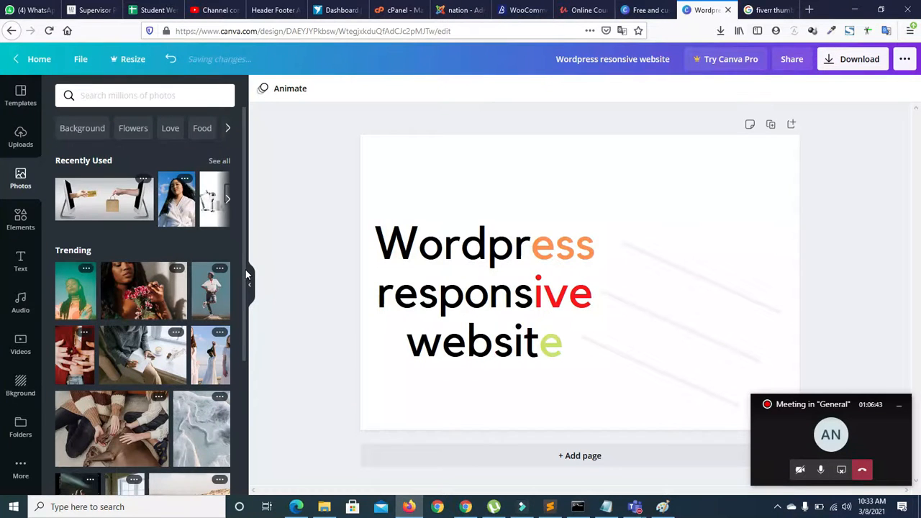
pyautogui.moveTo(246, 274); pyautogui.dragTo(240, 334)
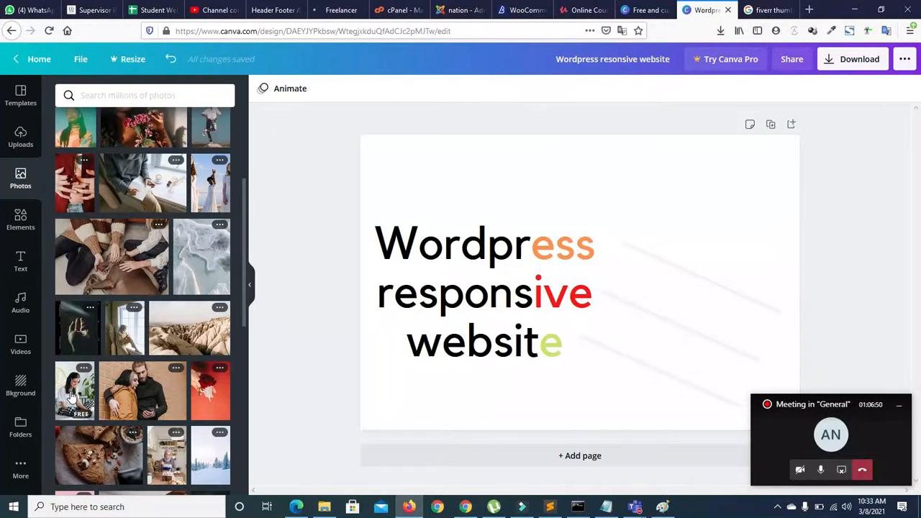
pyautogui.click(72, 396)
pyautogui.moveTo(606, 299); pyautogui.dragTo(712, 306)
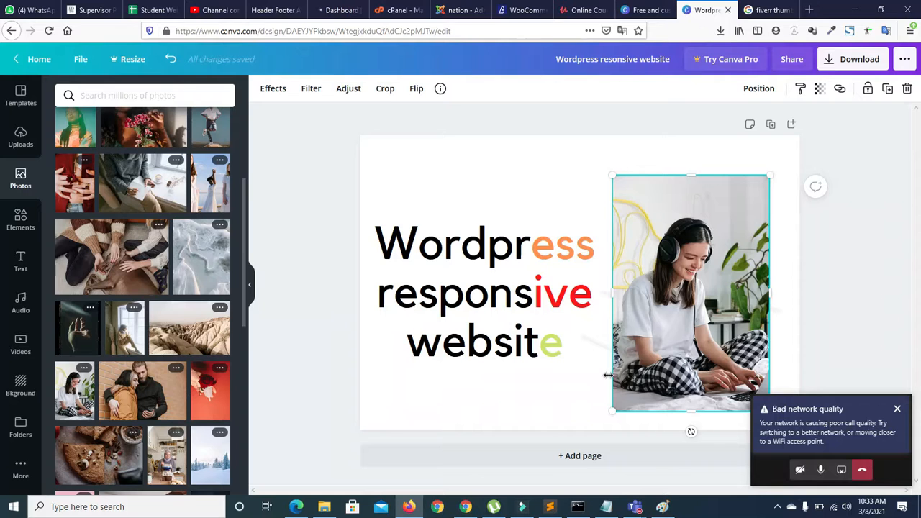
# Step: Send the headphones photo backwards to the very back of the layer order
pyautogui.click(757, 90)
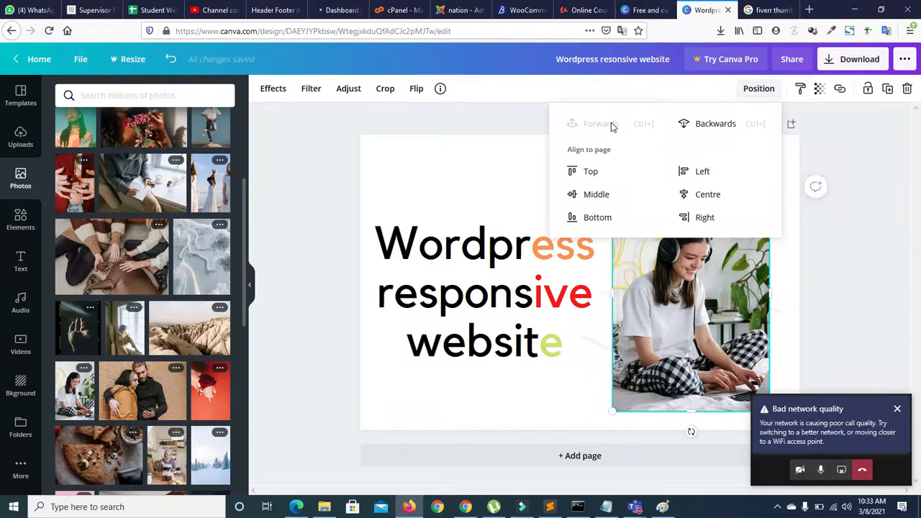
pyautogui.click(705, 123)
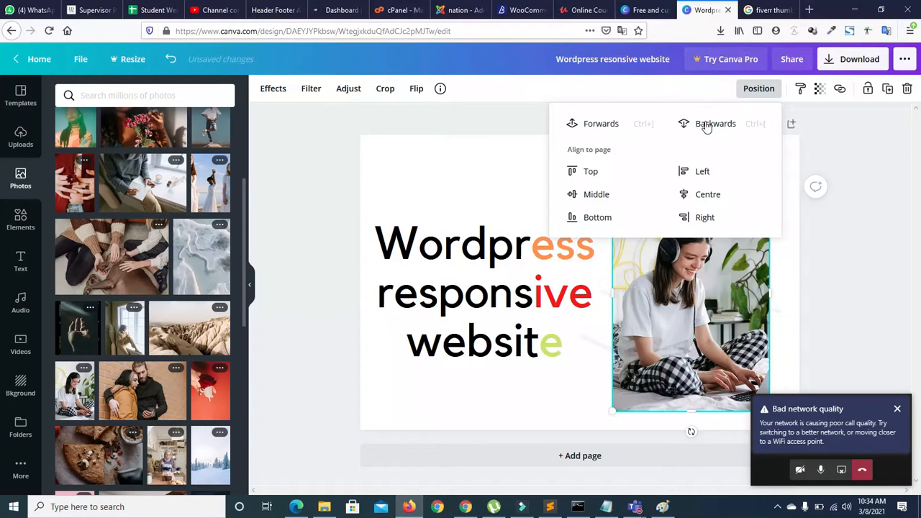
pyautogui.click(705, 127)
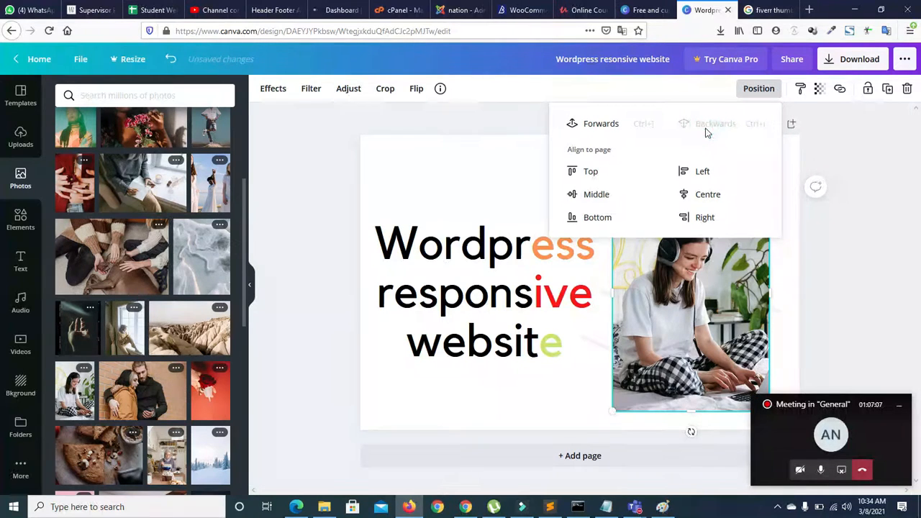
pyautogui.click(706, 127)
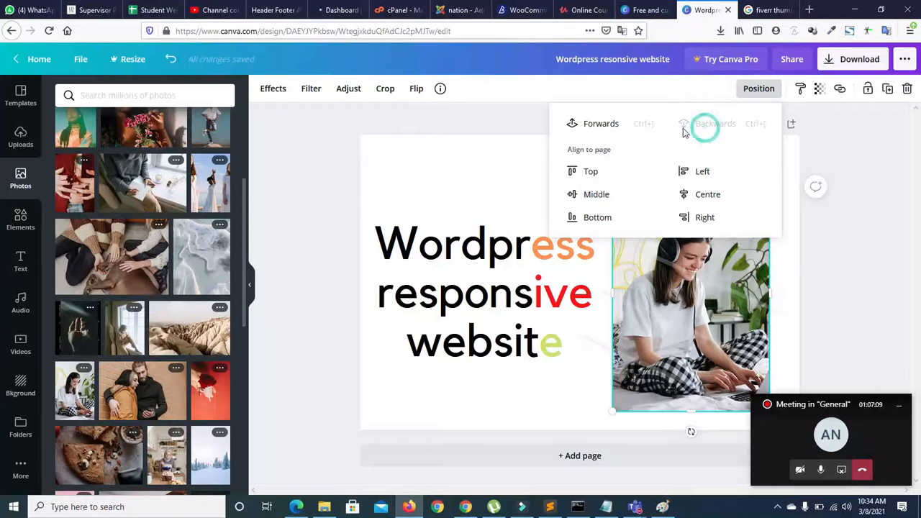
pyautogui.click(463, 187)
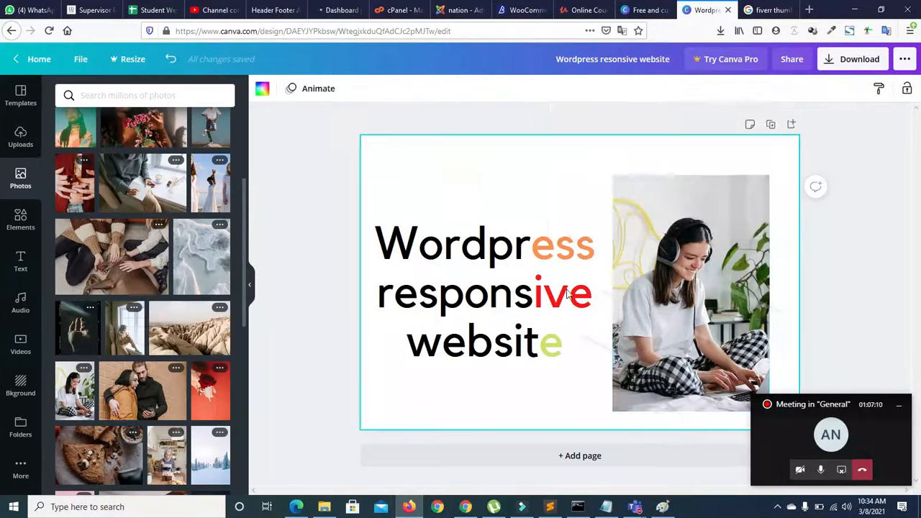
# Step: Move the group of faint diagonal lines from the photo to behind the heading text
pyautogui.click(687, 277)
pyautogui.moveTo(682, 283); pyautogui.dragTo(487, 240)
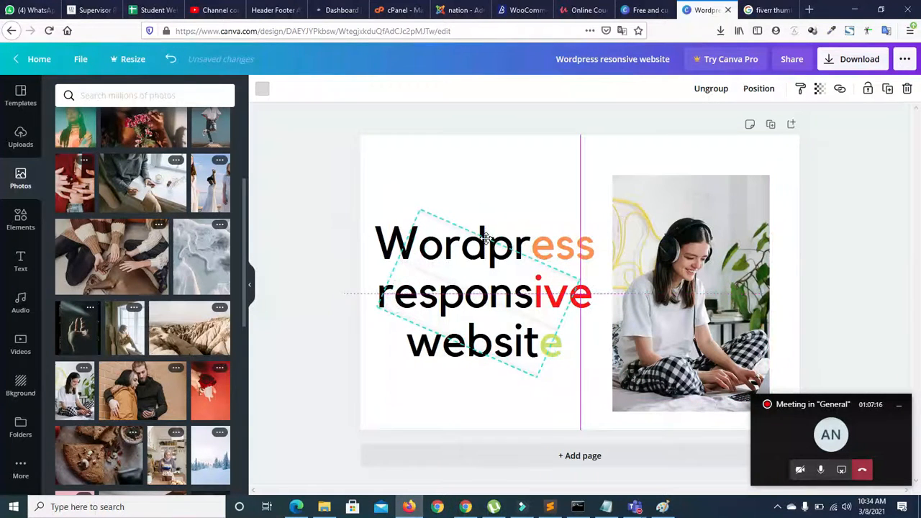
pyautogui.click(423, 177)
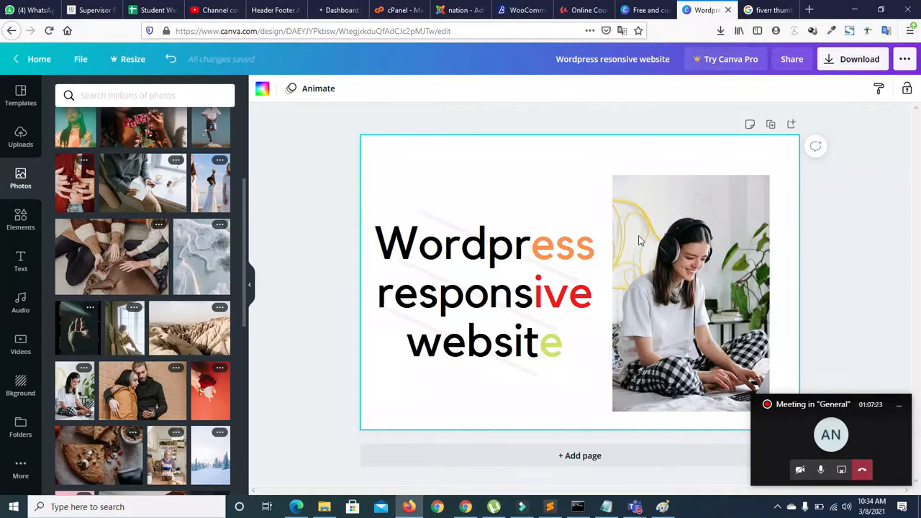
# Step: Enlarge the headphones photo and position it so it runs behind the ends of the heading lines, nearly filling the page height
pyautogui.click(685, 288)
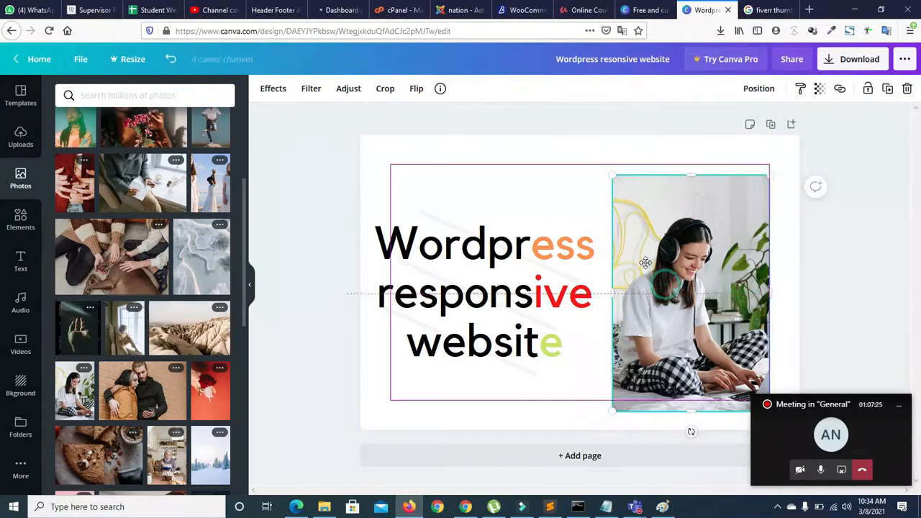
pyautogui.moveTo(667, 290); pyautogui.dragTo(648, 264)
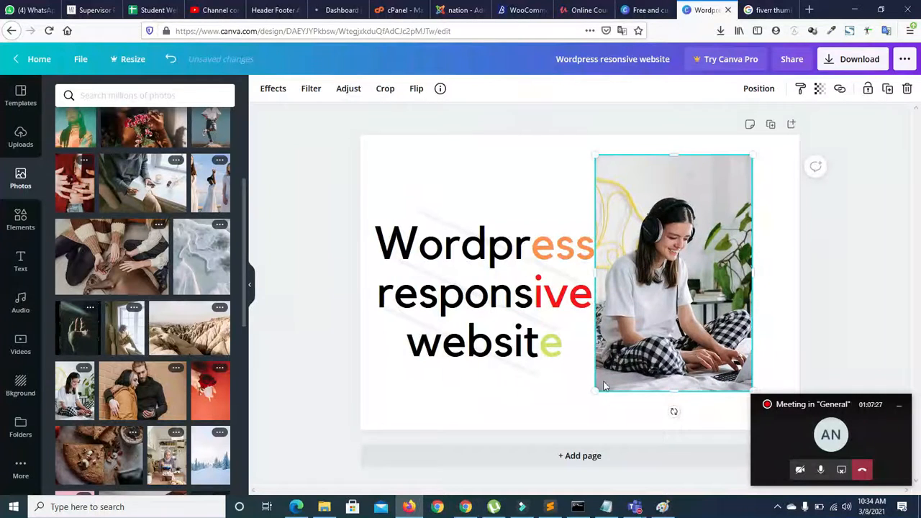
pyautogui.moveTo(597, 387); pyautogui.dragTo(542, 405)
pyautogui.moveTo(651, 340); pyautogui.dragTo(612, 329)
pyautogui.moveTo(716, 280); pyautogui.dragTo(768, 275)
pyautogui.click(383, 406)
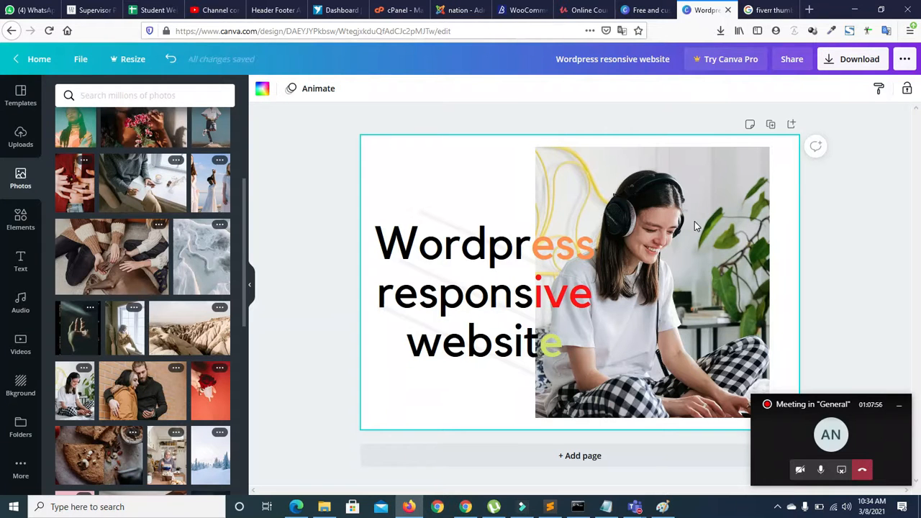
pyautogui.click(682, 205)
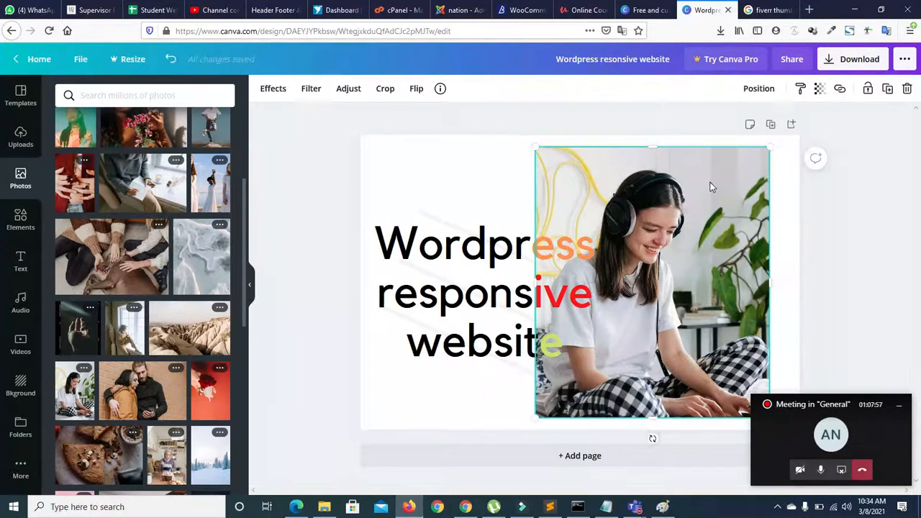
pyautogui.click(820, 89)
pyautogui.moveTo(783, 124)
pyautogui.mouseDown()
pyautogui.moveTo(736, 130)
pyautogui.moveTo(794, 126)
pyautogui.mouseUp()
pyautogui.click(468, 157)
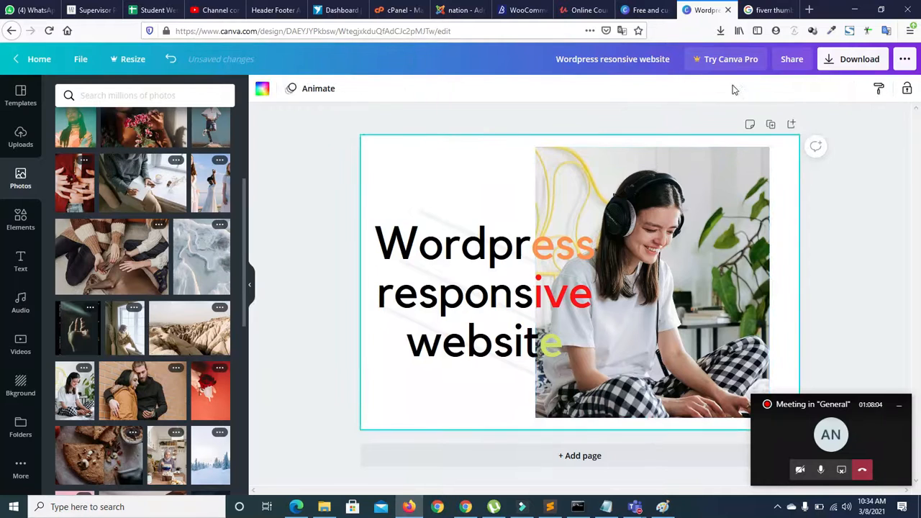
pyautogui.click(696, 202)
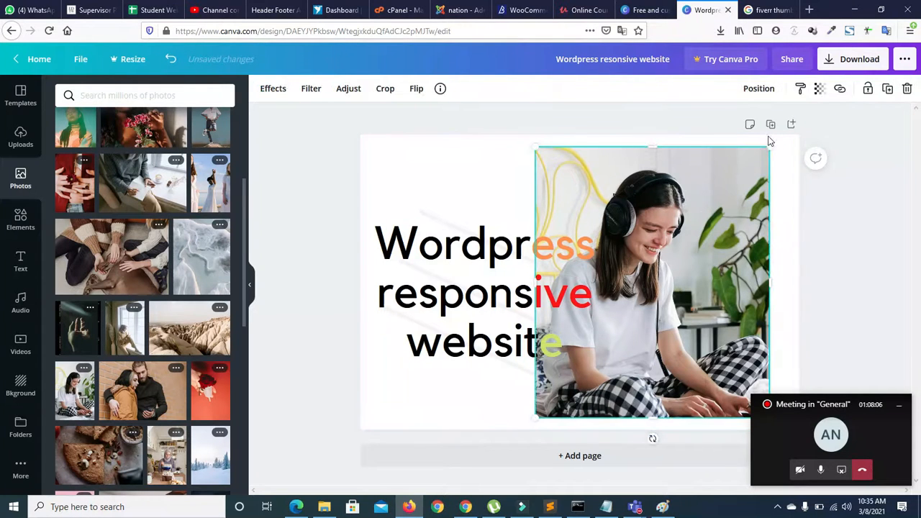
pyautogui.click(799, 90)
pyautogui.click(799, 91)
# Step: Add a square shape and stretch it to cover the headphones photo exactly
pyautogui.click(17, 224)
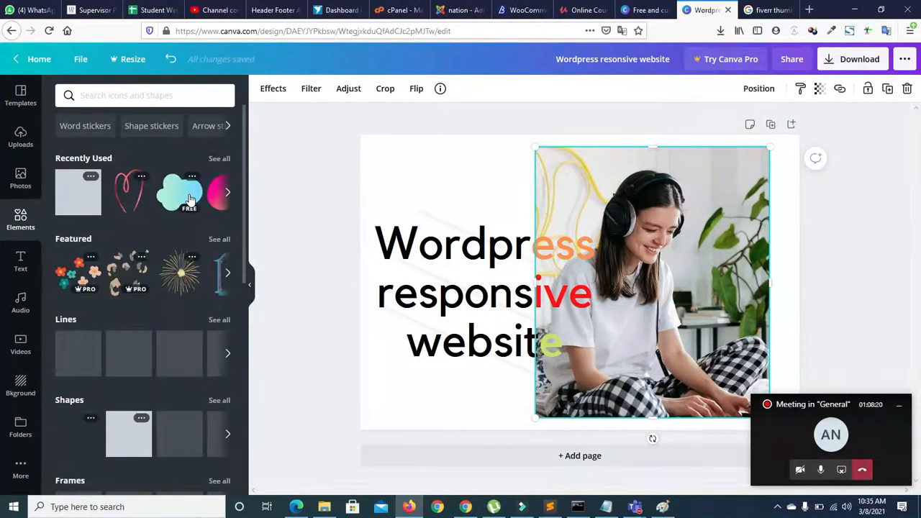
pyautogui.moveTo(243, 253); pyautogui.dragTo(236, 310)
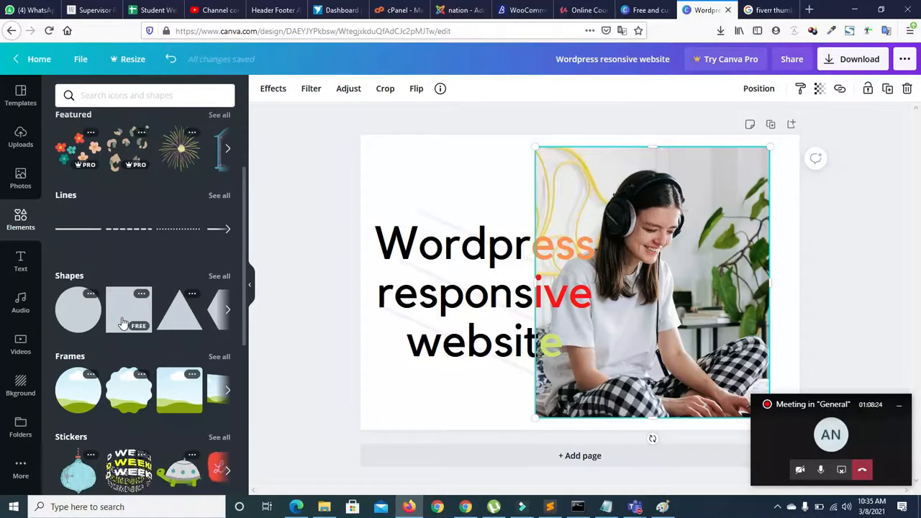
pyautogui.click(122, 324)
pyautogui.moveTo(565, 269); pyautogui.dragTo(650, 215)
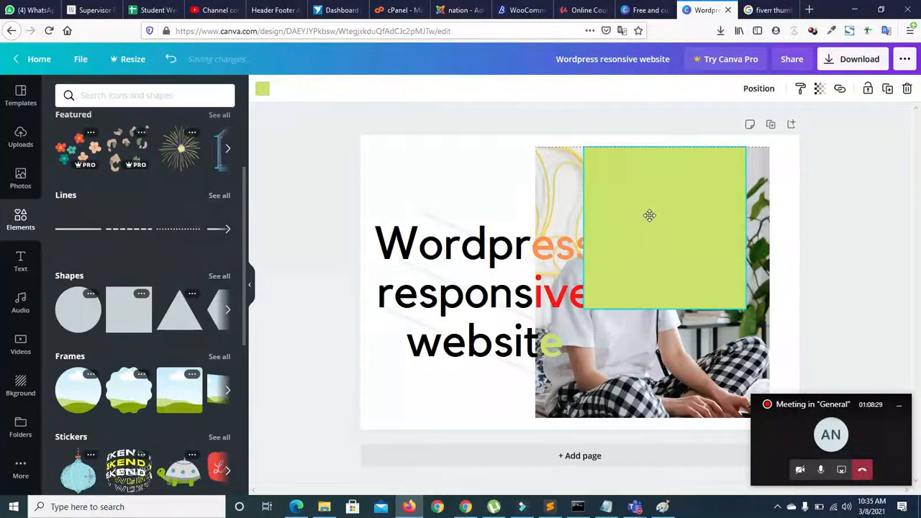
pyautogui.moveTo(583, 227); pyautogui.dragTo(536, 225)
pyautogui.moveTo(745, 226); pyautogui.dragTo(769, 223)
pyautogui.moveTo(654, 308); pyautogui.dragTo(652, 415)
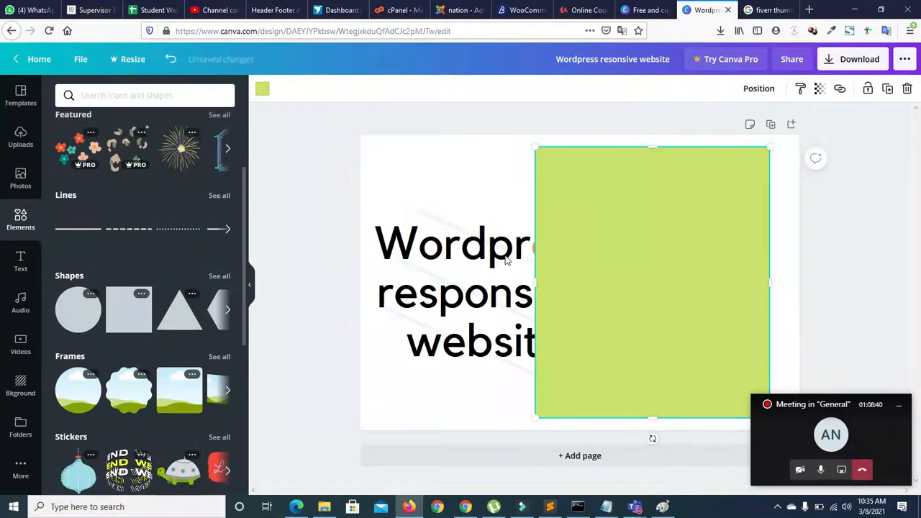
# Step: Layer the green square directly above the headphones photo but behind the heading text
pyautogui.click(757, 89)
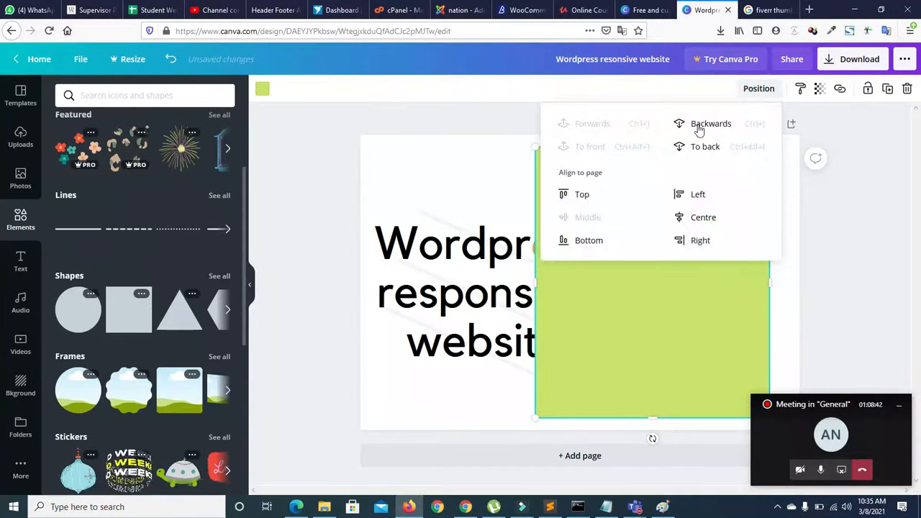
pyautogui.click(698, 147)
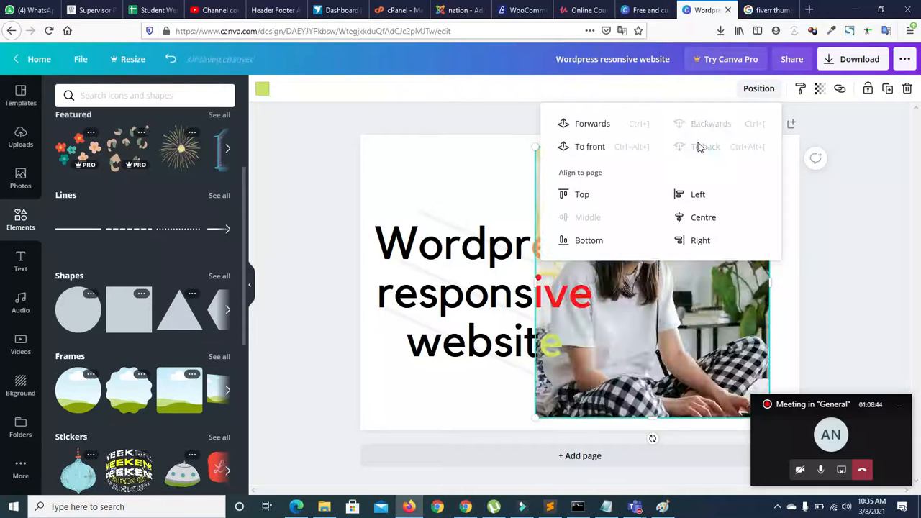
pyautogui.click(600, 126)
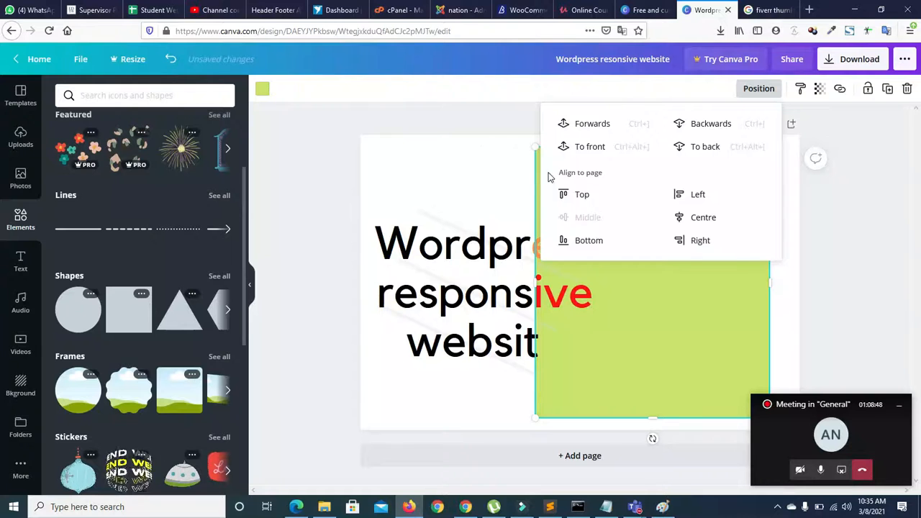
pyautogui.click(511, 350)
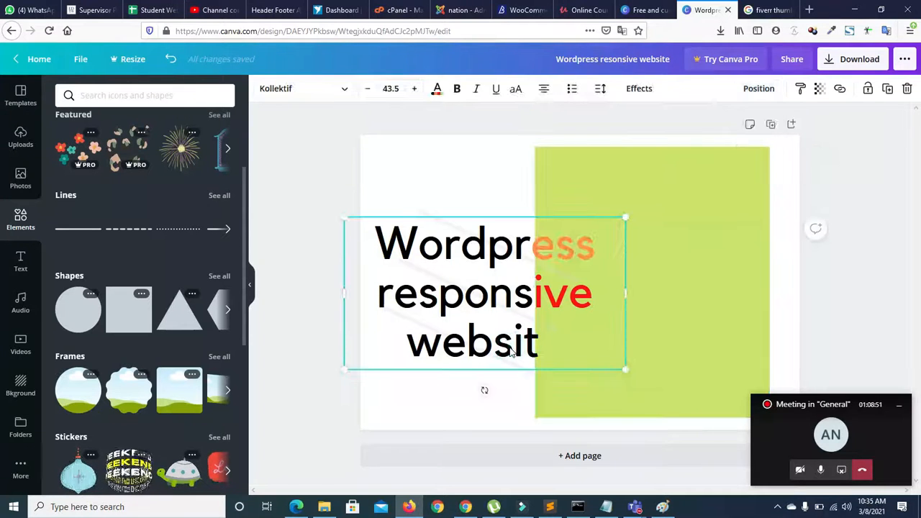
# Step: Recolour the square over the photo light grey and set its transparency to 66
pyautogui.click(696, 183)
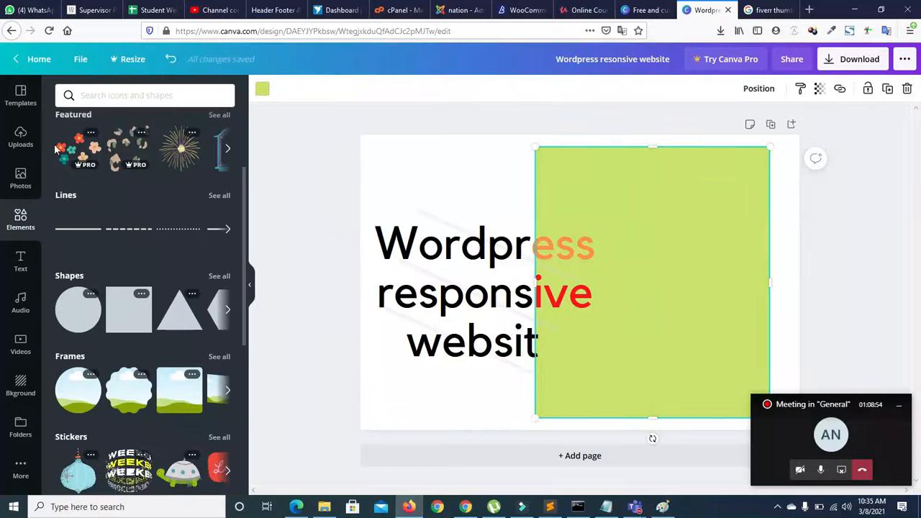
pyautogui.click(262, 90)
pyautogui.click(127, 204)
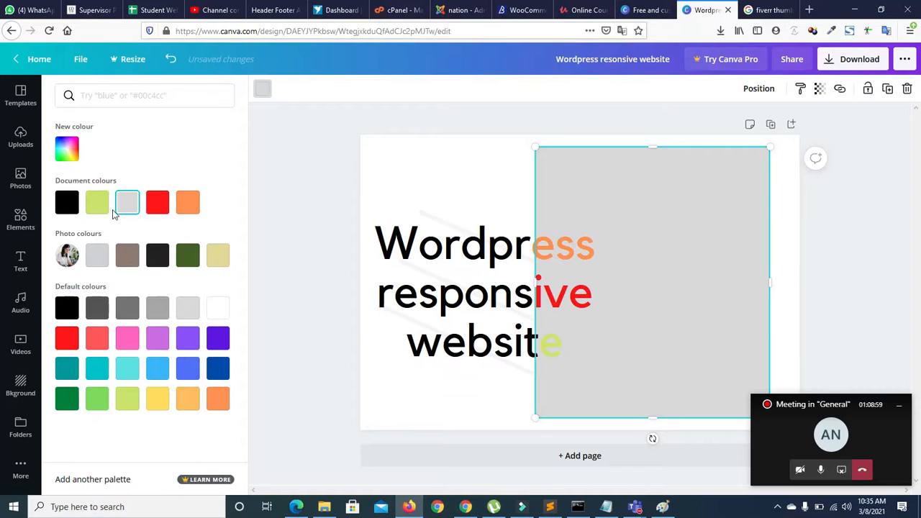
pyautogui.click(802, 92)
pyautogui.click(820, 92)
pyautogui.moveTo(753, 123)
pyautogui.mouseDown()
pyautogui.moveTo(734, 123)
pyautogui.moveTo(761, 126)
pyautogui.mouseUp()
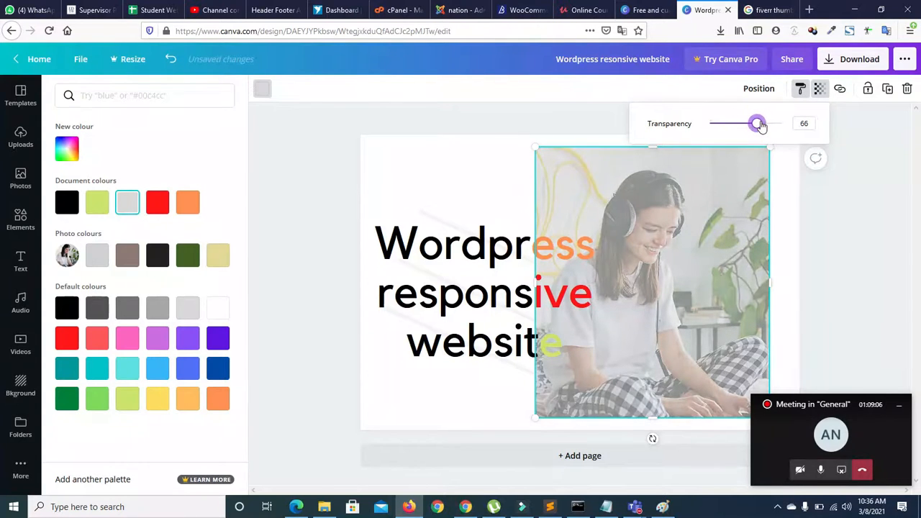
# Step: Recolour the square over the photo with the near-black photo colour and set its transparency to 37
pyautogui.click(157, 259)
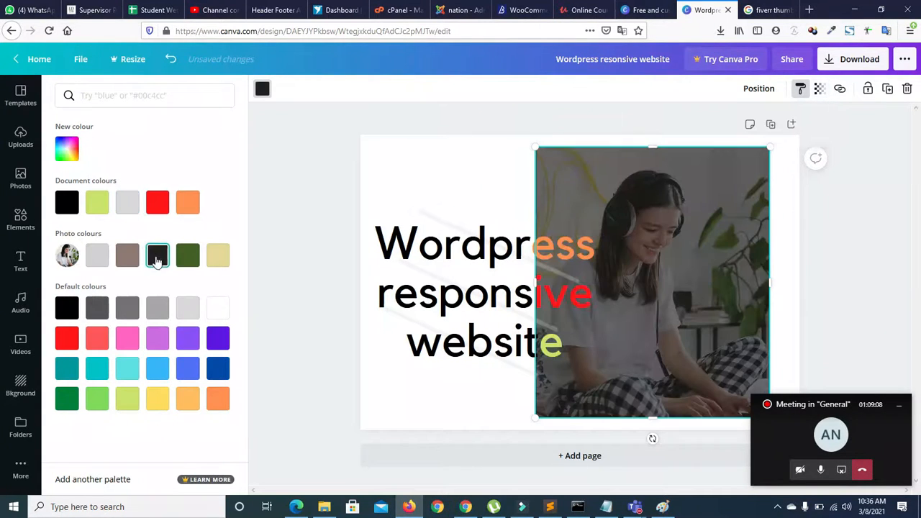
pyautogui.click(820, 88)
pyautogui.moveTo(750, 128); pyautogui.dragTo(737, 125)
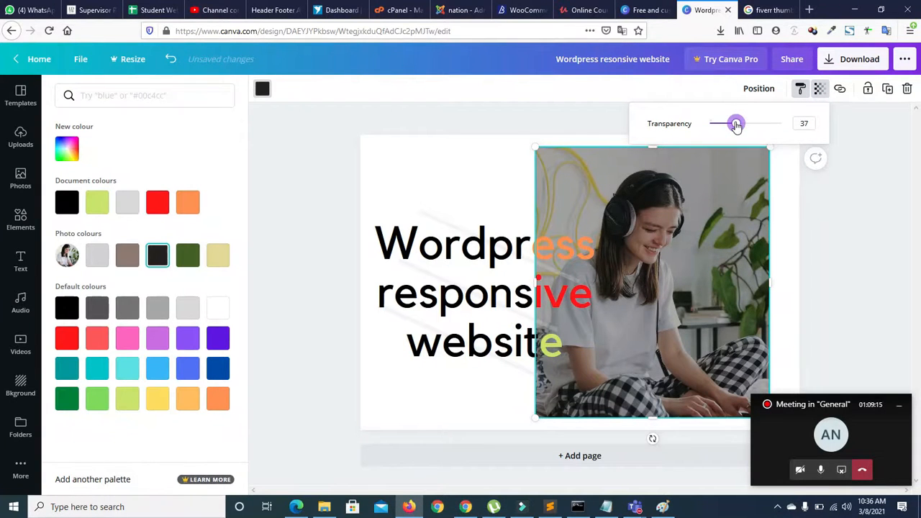
pyautogui.rightClick(736, 125)
pyautogui.click(435, 157)
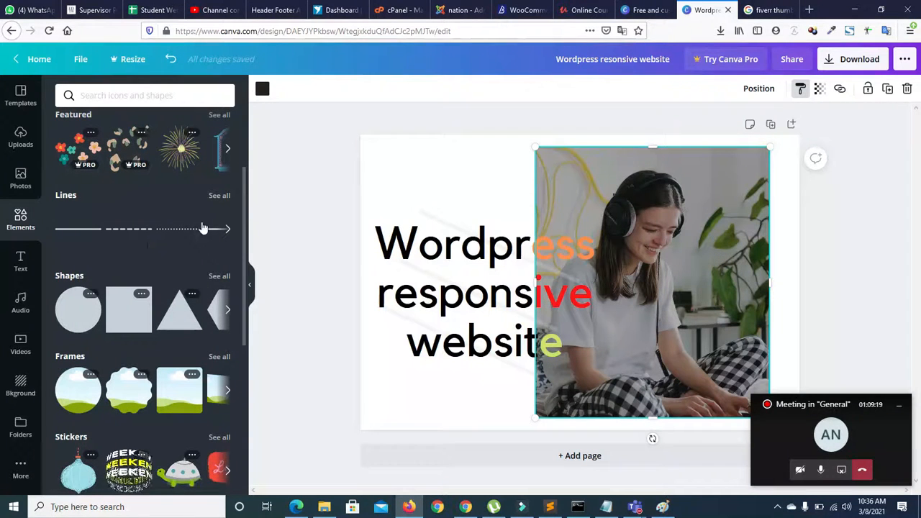
pyautogui.scroll(-1, 245, 187)
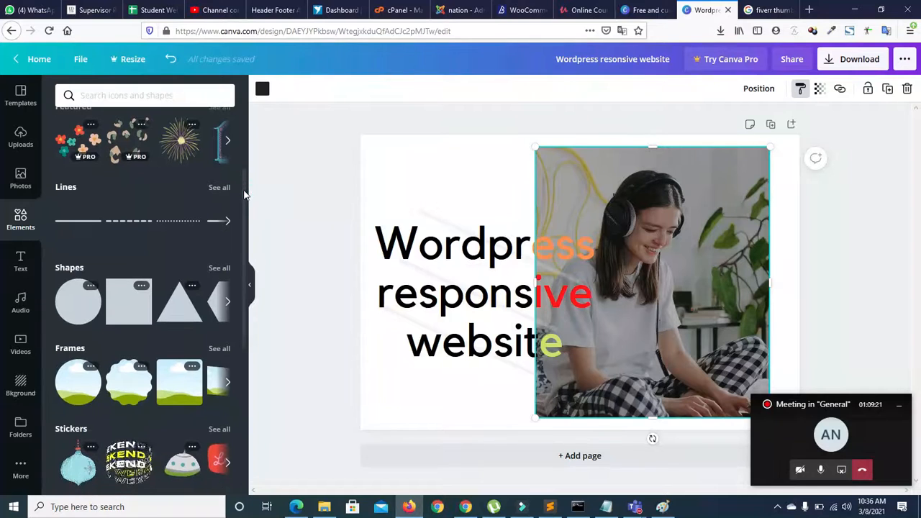
pyautogui.click(403, 174)
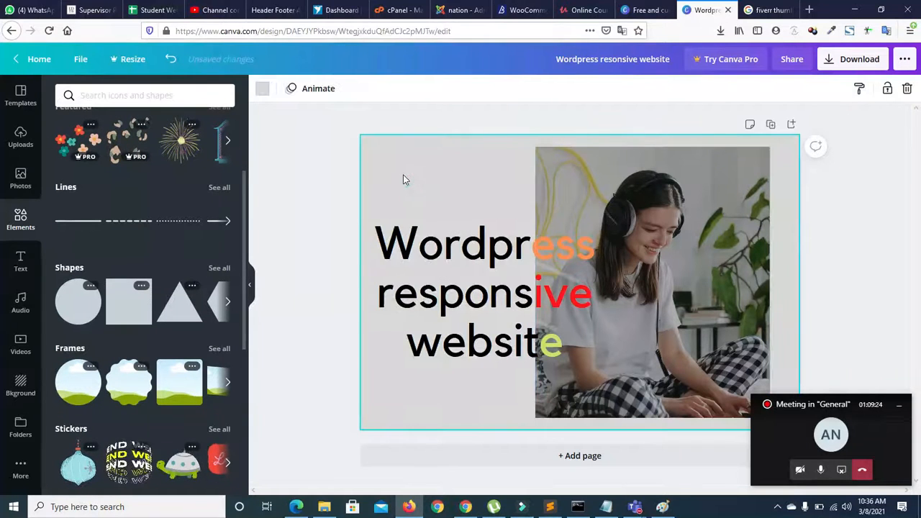
pyautogui.click(411, 160)
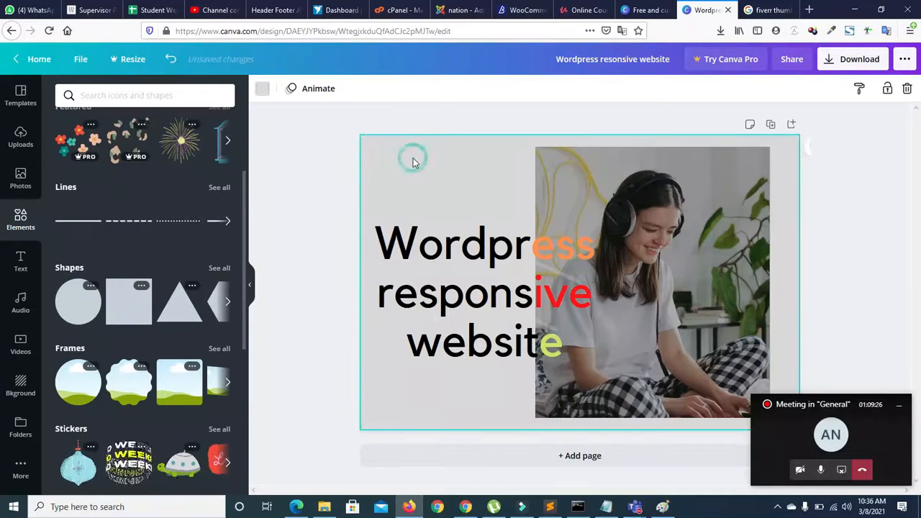
pyautogui.hotkey('ctrl', 'z')
pyautogui.click(311, 172)
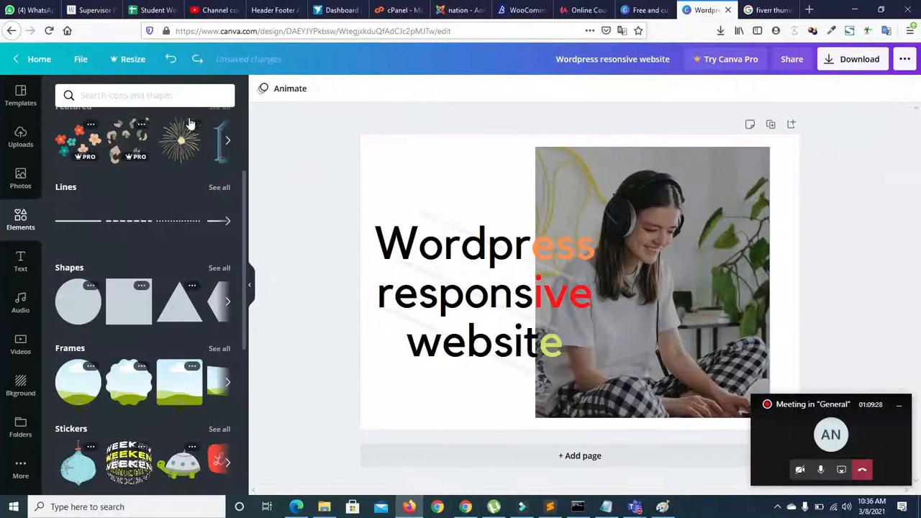
# Step: Search the elements library for "fiverr logo" and look through the results for a usable Fiverr logo
pyautogui.click(135, 96)
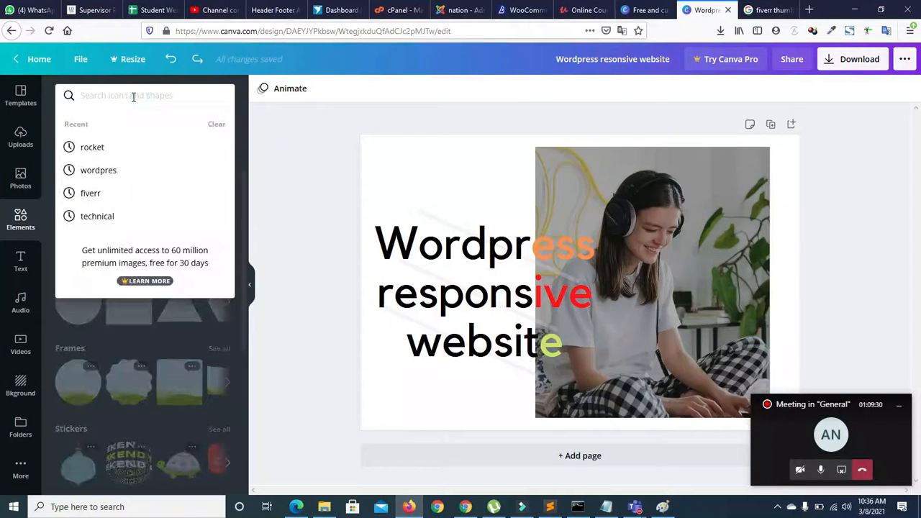
pyautogui.write('fiveer')
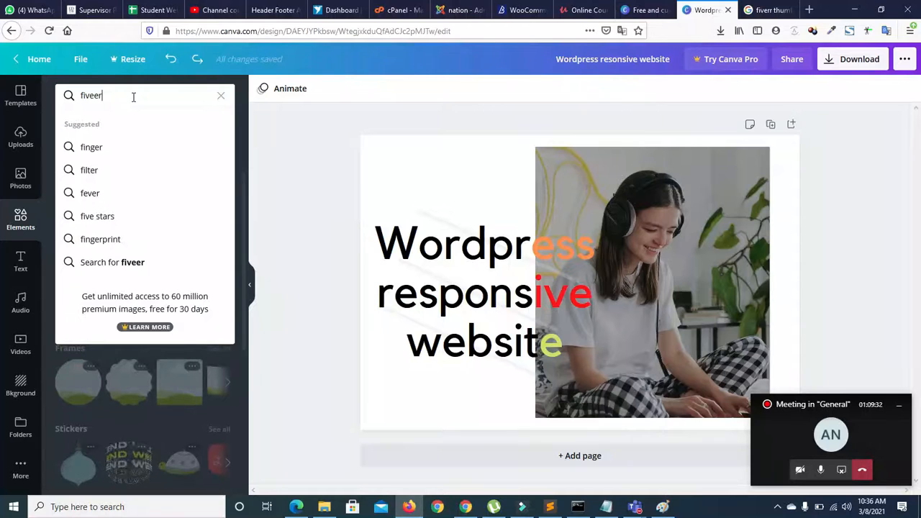
pyautogui.press('BackSpace')
pyautogui.press('BackSpace')
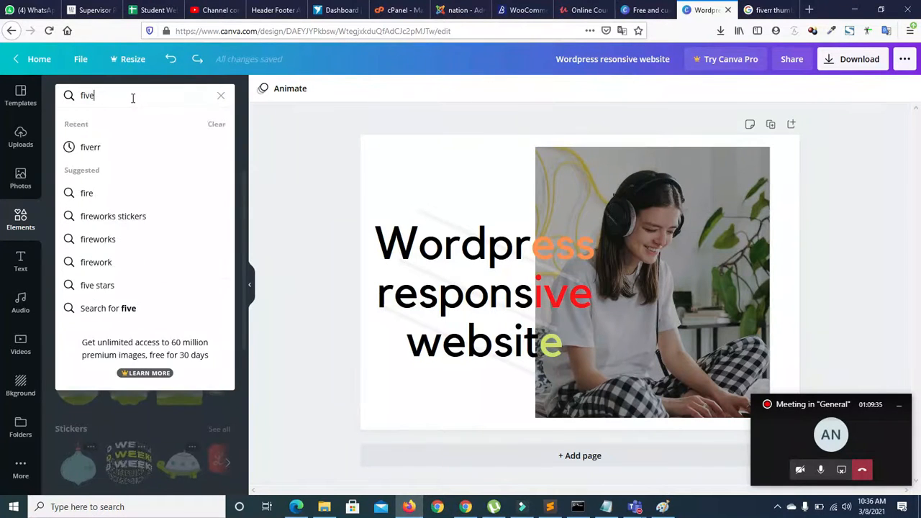
pyautogui.write('rr')
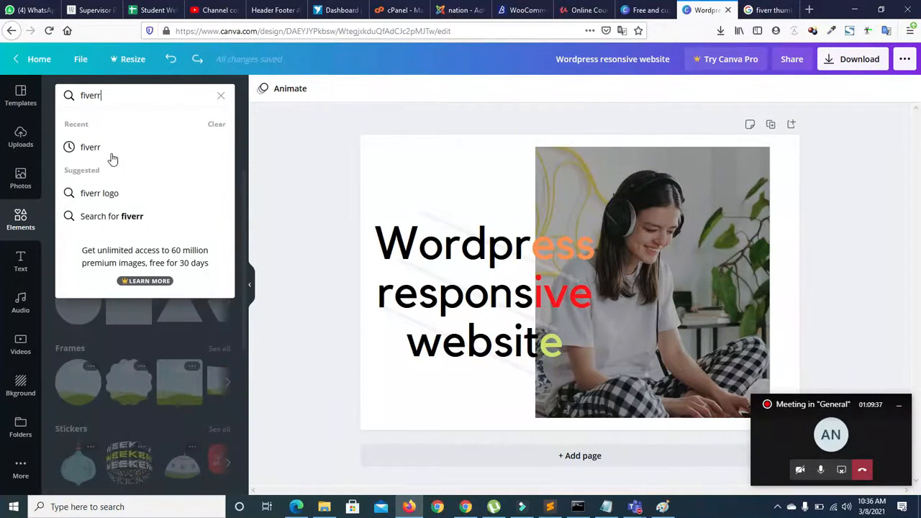
pyautogui.click(107, 193)
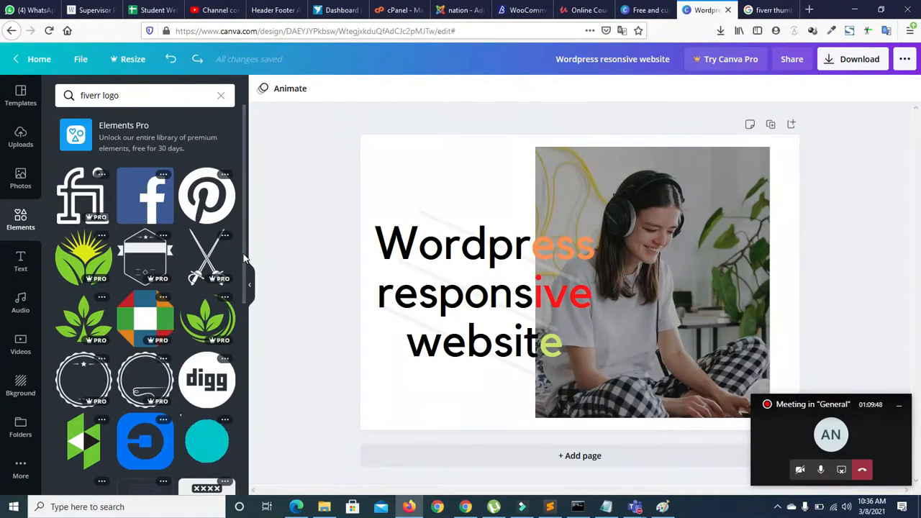
pyautogui.scroll(-2, 242, 294)
pyautogui.scroll(-6, 242, 294)
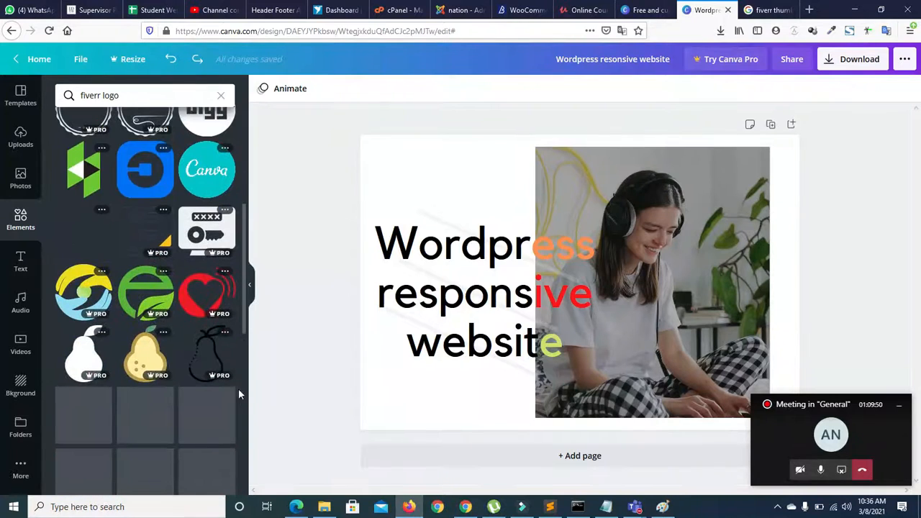
pyautogui.moveTo(246, 330); pyautogui.dragTo(240, 454)
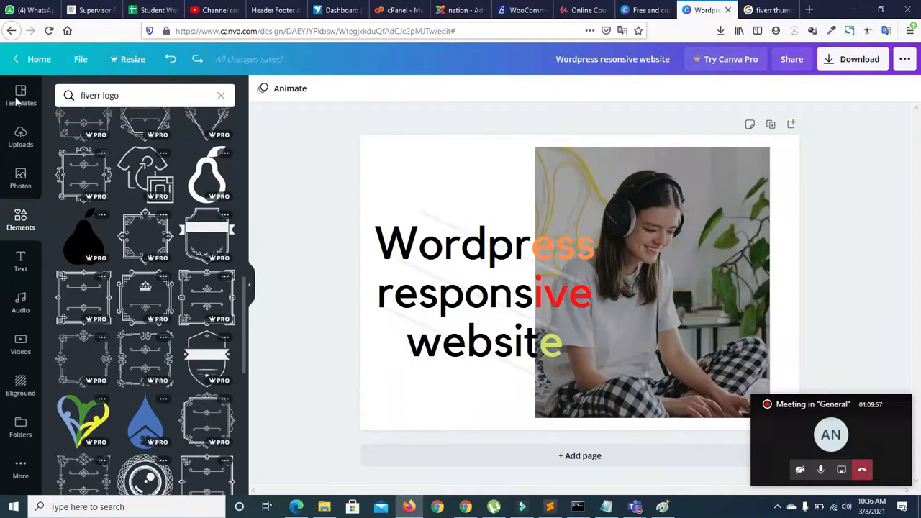
# Step: Add the uploaded green Fiverr logo, shrink it and place it above the heading's end, over the photo's upper-left corner
pyautogui.click(21, 138)
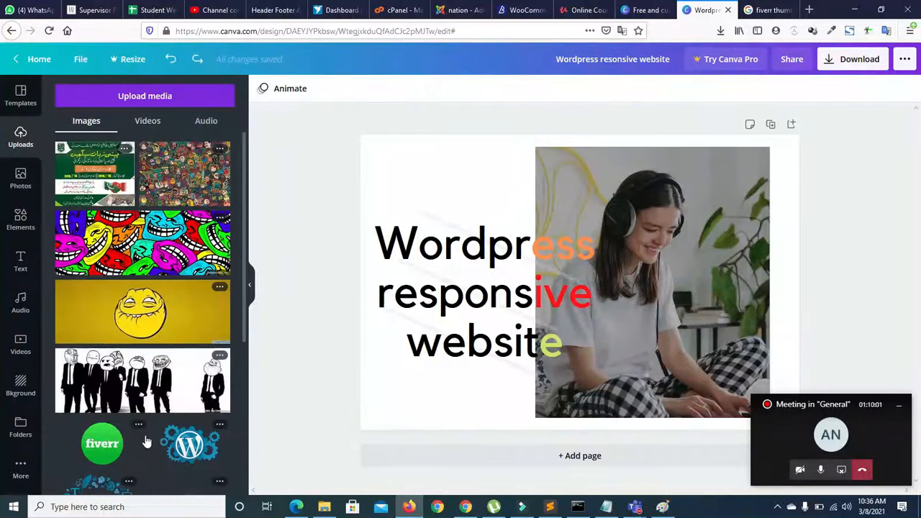
pyautogui.click(101, 446)
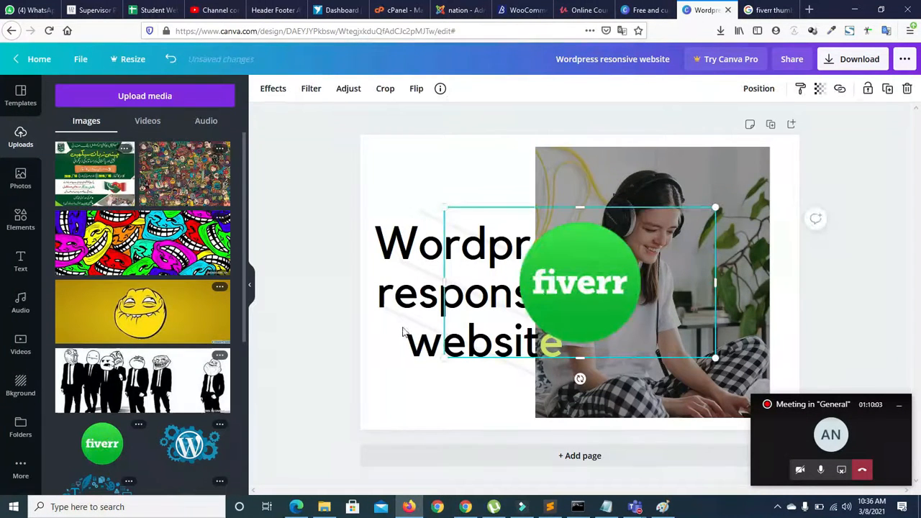
pyautogui.moveTo(465, 218); pyautogui.dragTo(532, 209)
pyautogui.moveTo(561, 248); pyautogui.dragTo(558, 183)
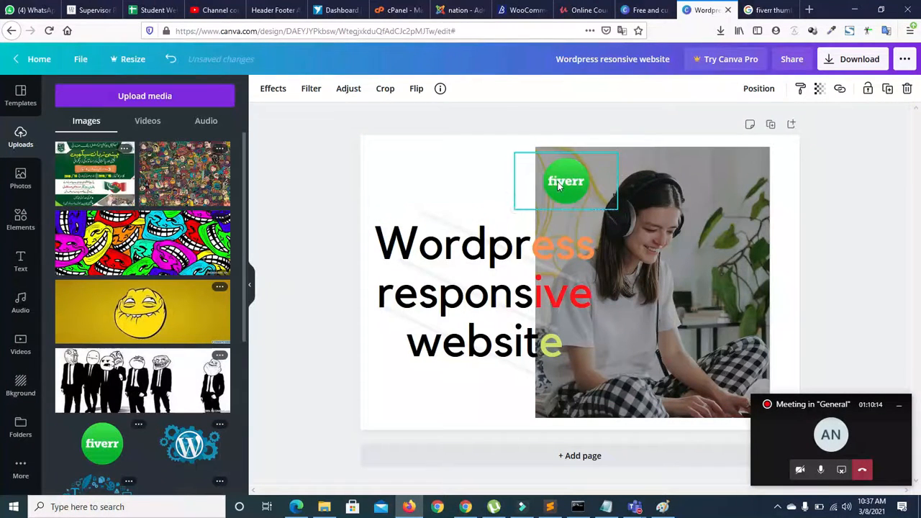
pyautogui.moveTo(514, 204); pyautogui.dragTo(556, 187)
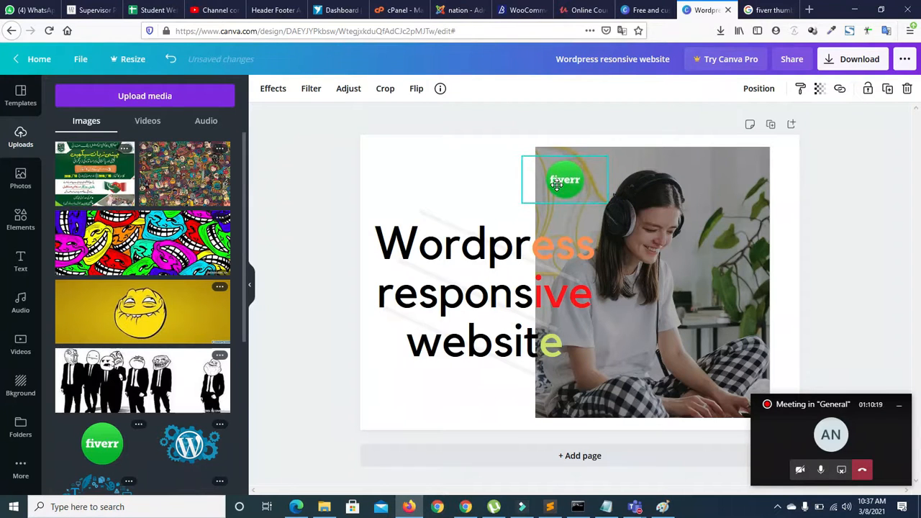
# Step: Nudge the Fiverr logo slightly higher over the photo's upper-left corner
pyautogui.moveTo(565, 156); pyautogui.dragTo(563, 147)
pyautogui.click(450, 402)
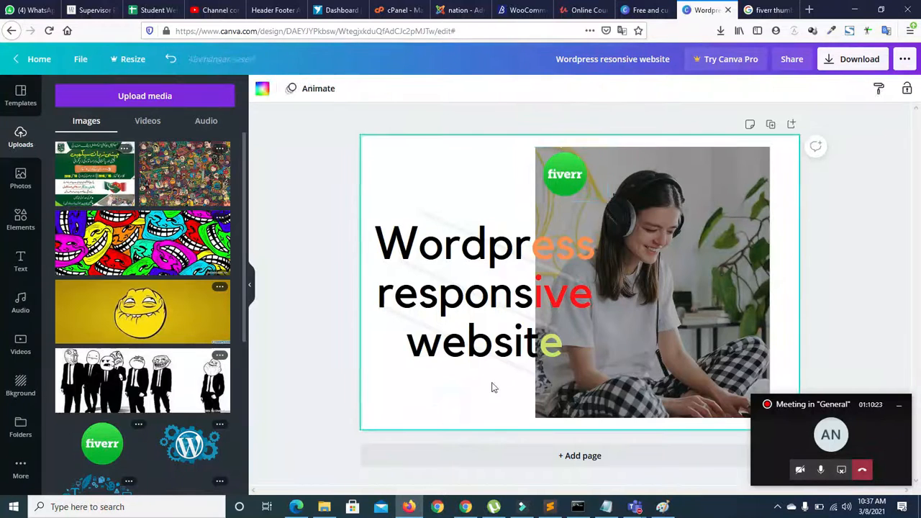
# Step: Raise the lower edge of the dark tint square and crop the photo behind it to the same height
pyautogui.click(567, 400)
pyautogui.moveTo(652, 418); pyautogui.dragTo(652, 400)
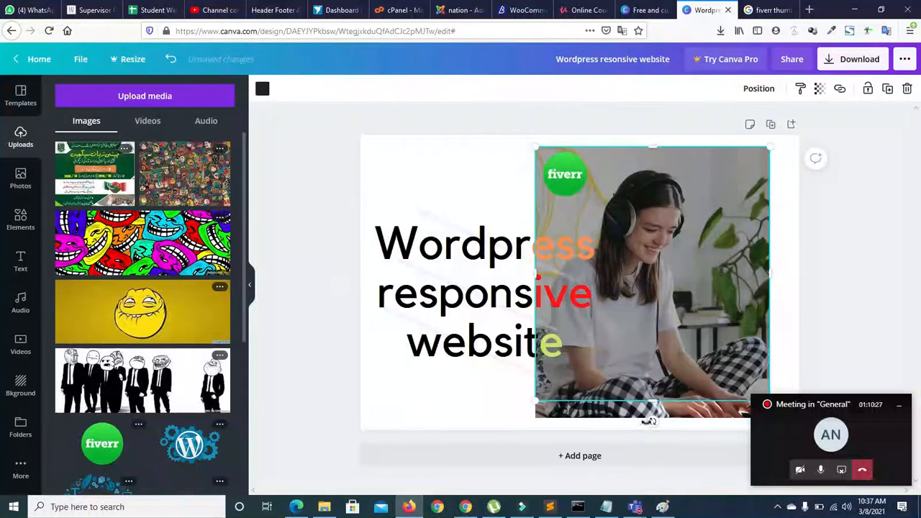
pyautogui.click(636, 424)
pyautogui.click(633, 415)
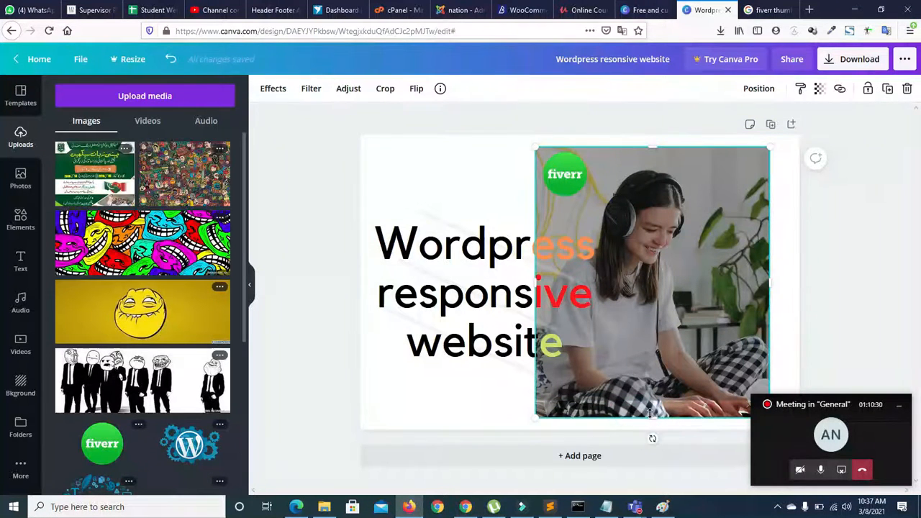
pyautogui.moveTo(650, 407); pyautogui.dragTo(651, 399)
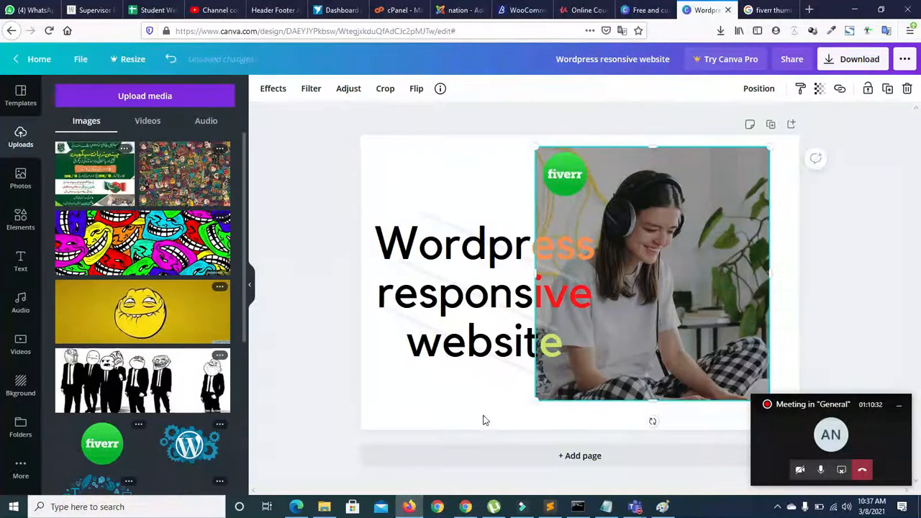
pyautogui.click(435, 362)
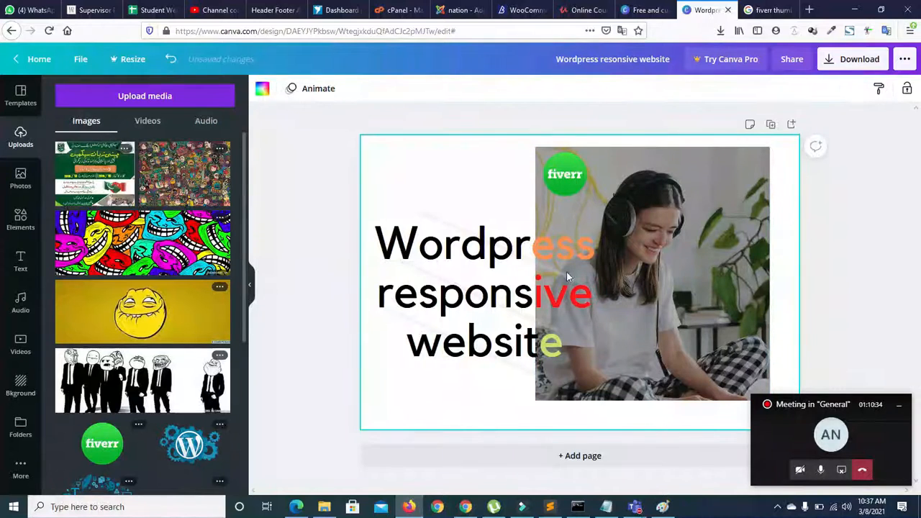
pyautogui.click(462, 247)
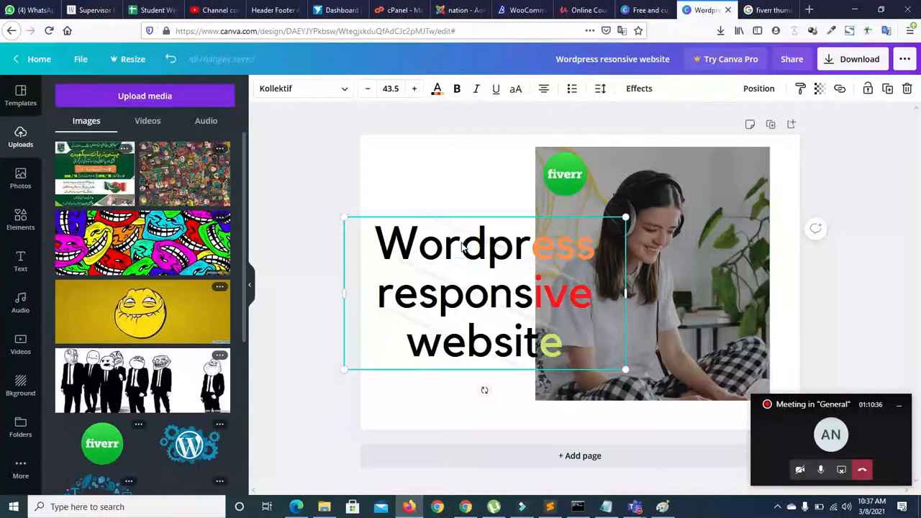
pyautogui.click(428, 165)
pyautogui.click(415, 158)
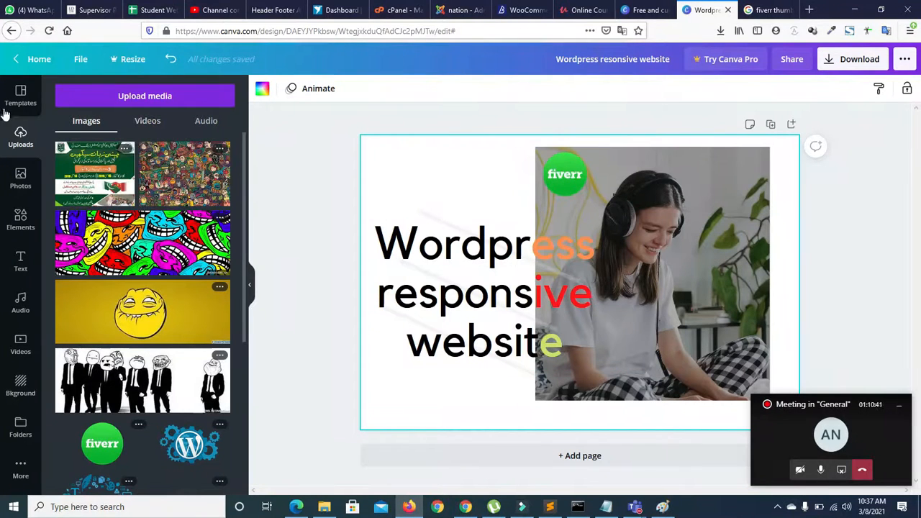
# Step: Browse the stock photo library's Love and Nature categories
pyautogui.click(23, 98)
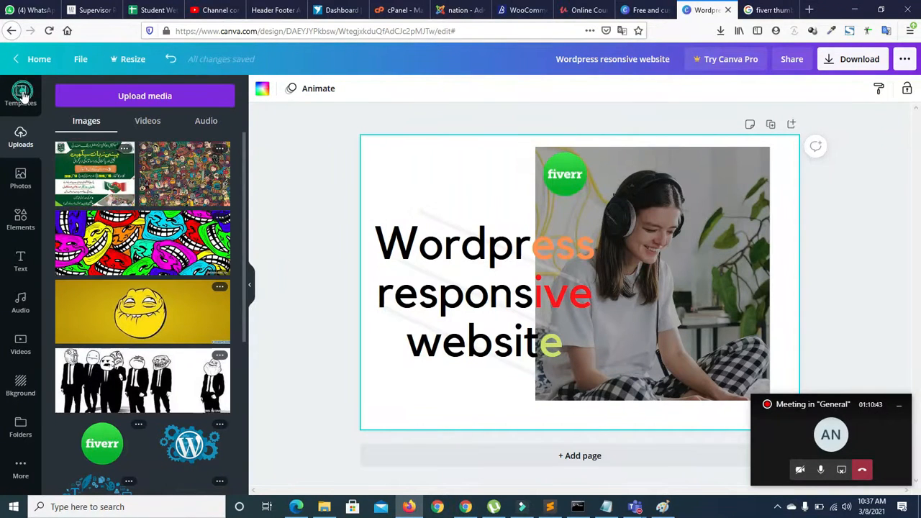
pyautogui.click(20, 142)
pyautogui.click(21, 177)
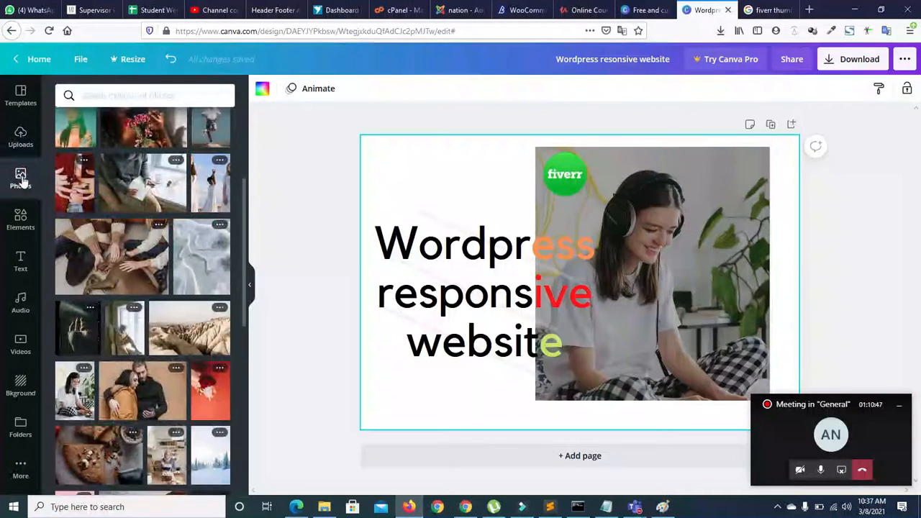
pyautogui.scroll(5, 244, 222)
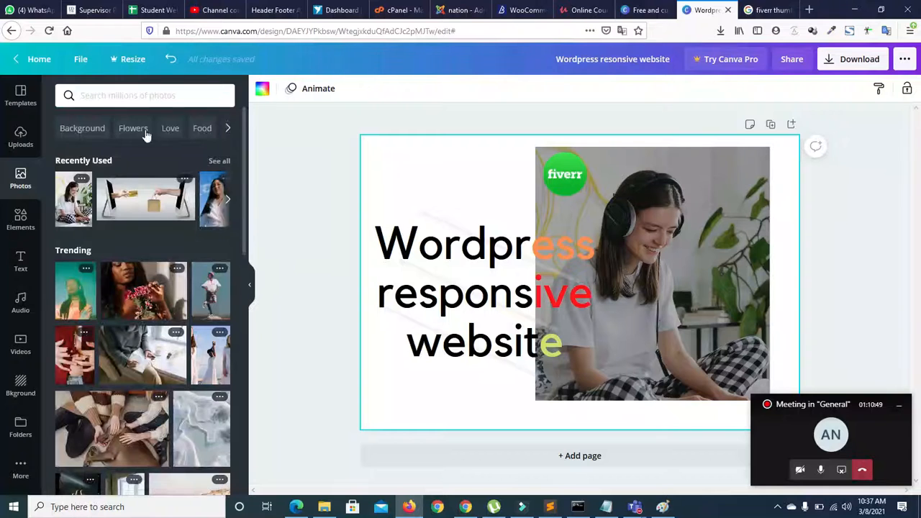
pyautogui.click(173, 127)
pyautogui.click(227, 128)
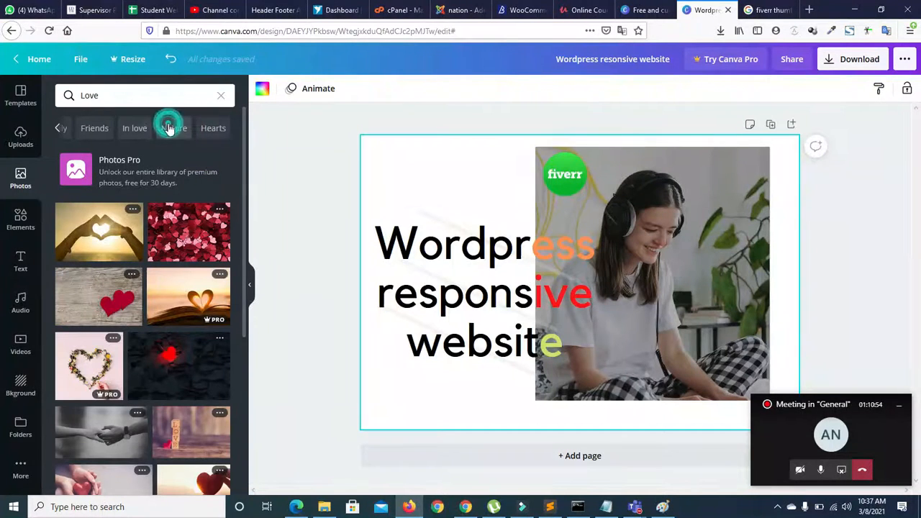
pyautogui.click(173, 128)
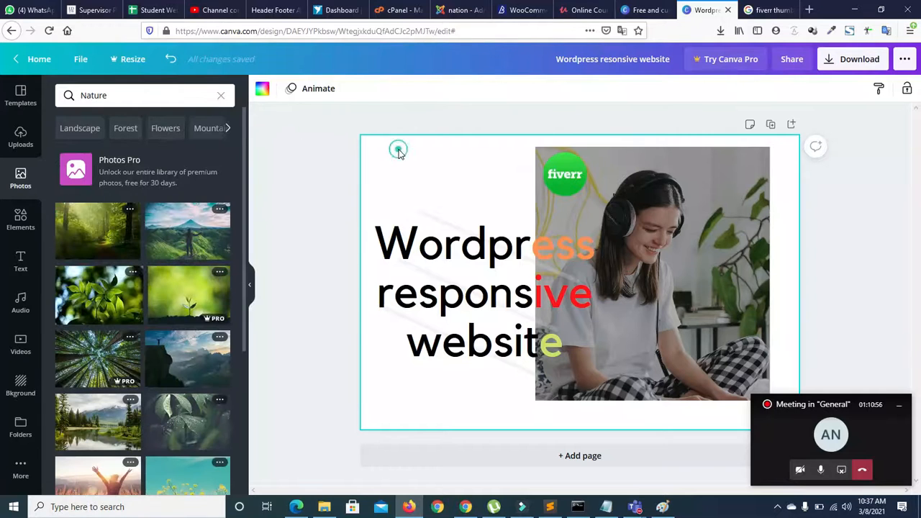
# Step: Try light grey, dark green and white as the page background colour
pyautogui.click(264, 90)
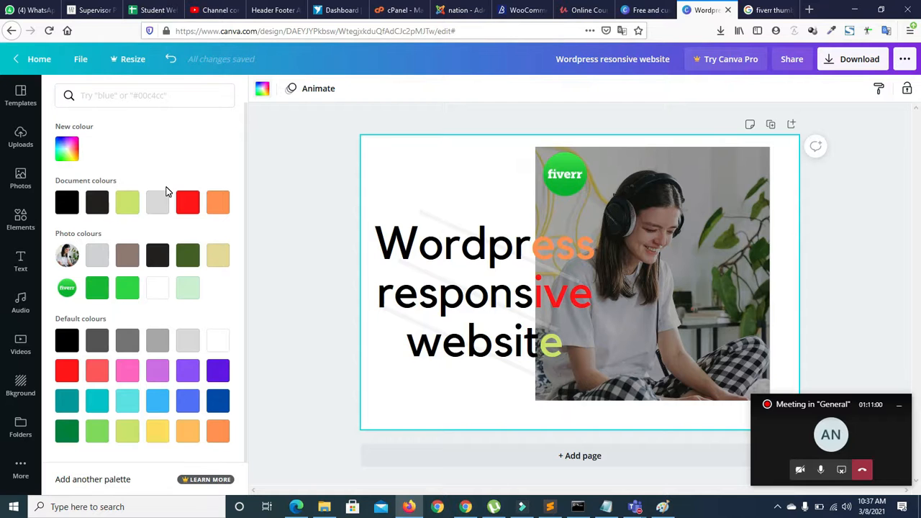
pyautogui.click(164, 204)
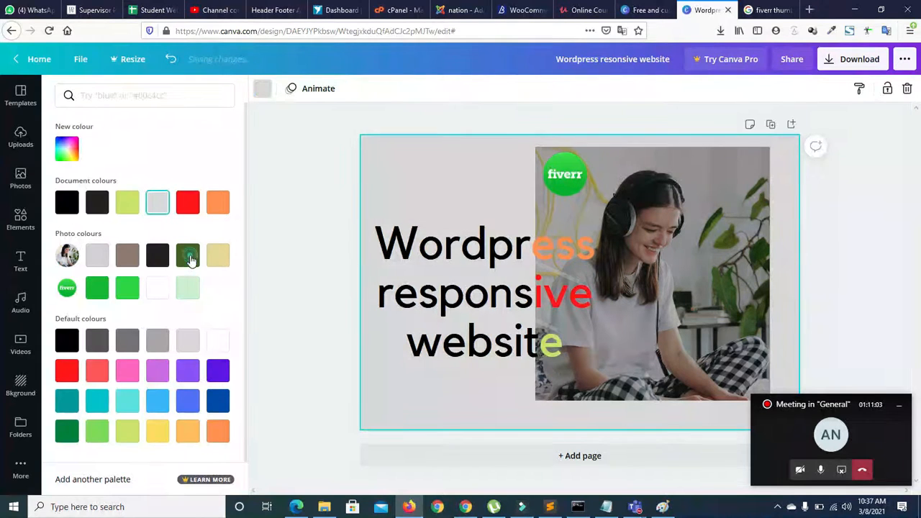
pyautogui.click(188, 256)
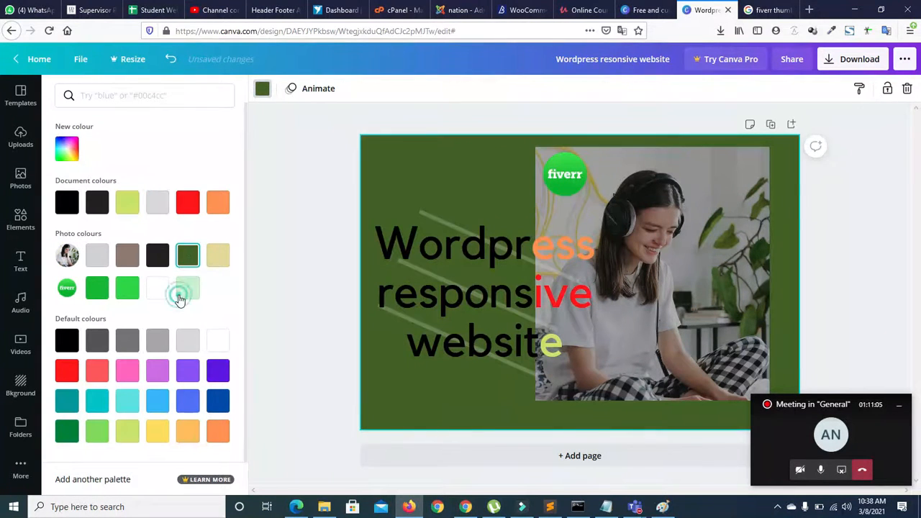
pyautogui.click(183, 291)
pyautogui.click(161, 291)
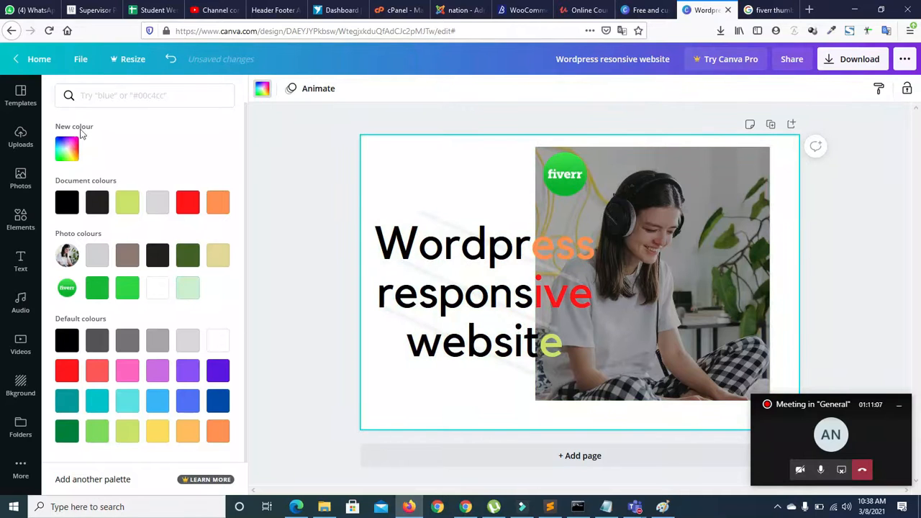
# Step: Look through the available page and photo animations for the design
pyautogui.click(67, 149)
pyautogui.click(152, 137)
pyautogui.click(302, 90)
pyautogui.click(301, 90)
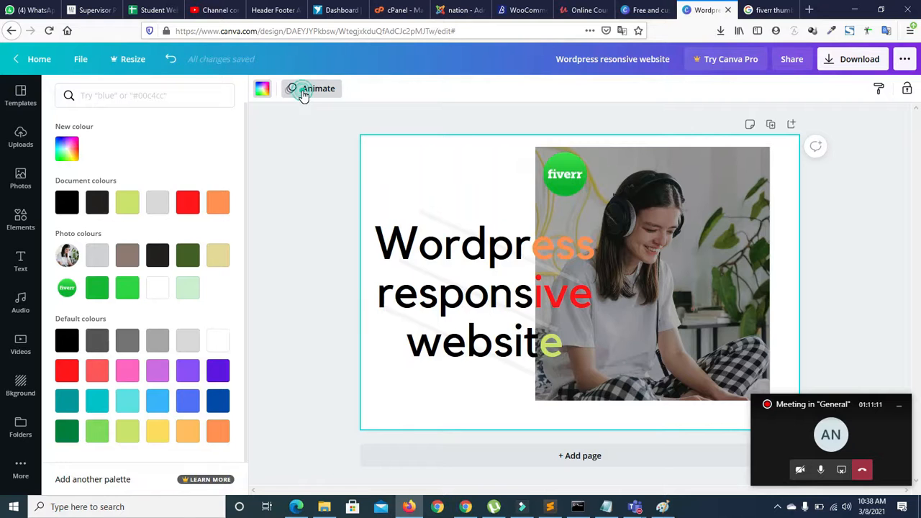
pyautogui.click(192, 199)
pyautogui.click(305, 87)
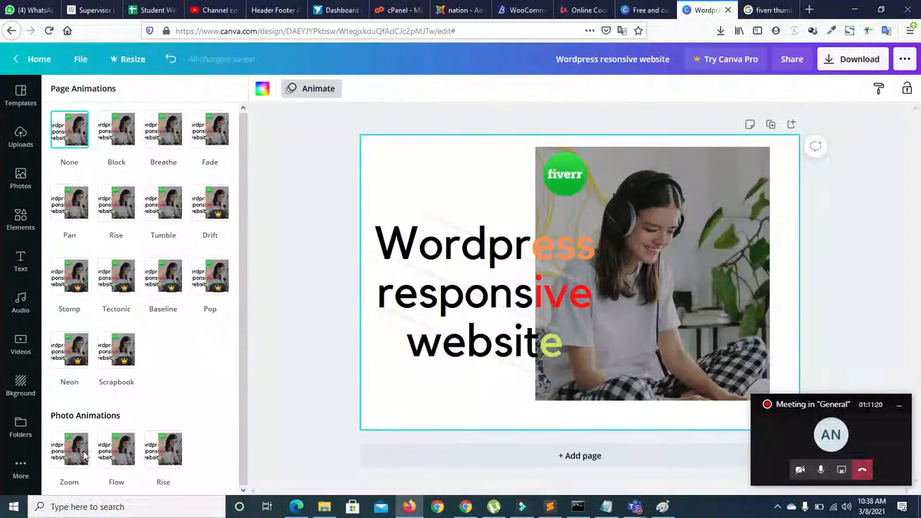
# Step: Try a series of page background colours, including orange, lime green, light blue and turquoise
pyautogui.click(262, 89)
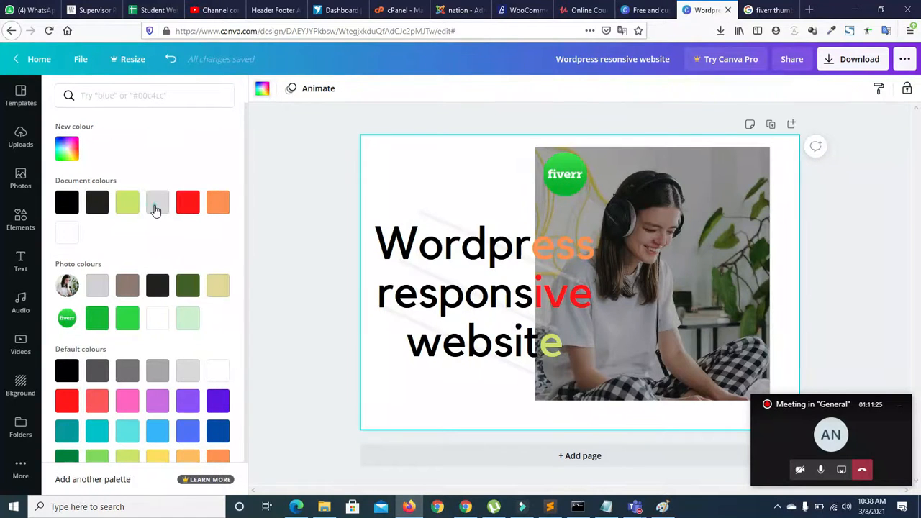
pyautogui.click(217, 205)
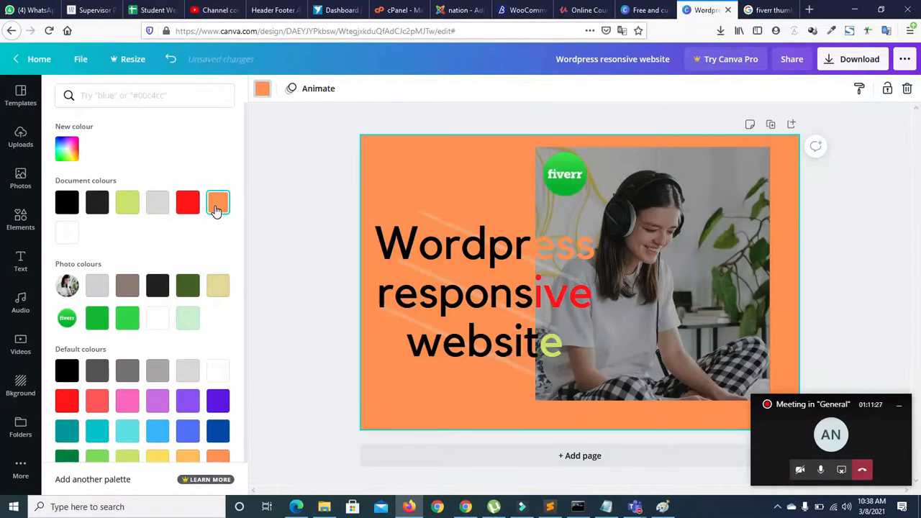
pyautogui.scroll(-1, 244, 244)
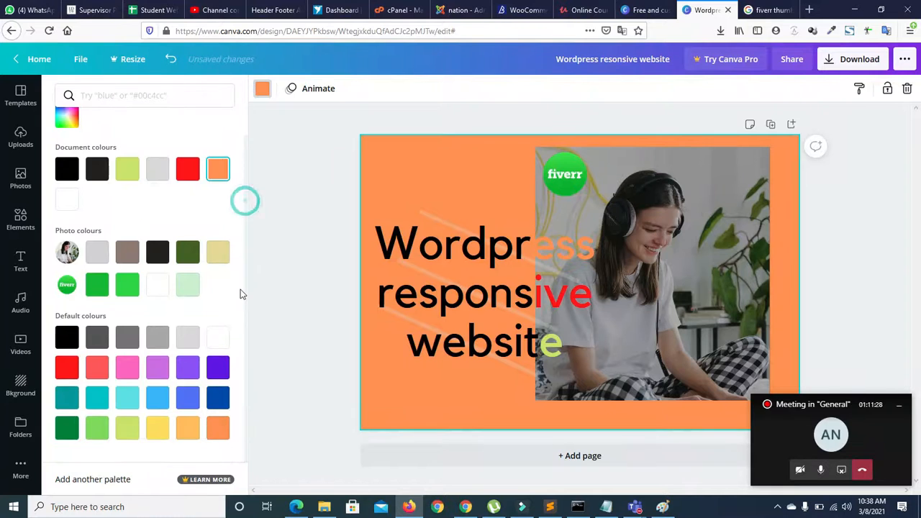
pyautogui.click(184, 430)
pyautogui.click(159, 433)
pyautogui.click(125, 432)
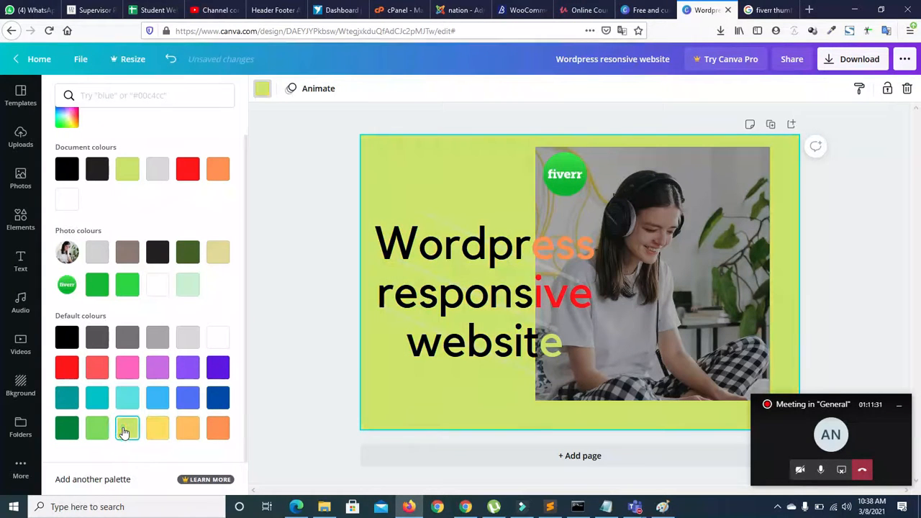
pyautogui.click(95, 430)
pyautogui.click(66, 398)
pyautogui.click(159, 428)
pyautogui.click(217, 405)
pyautogui.click(185, 401)
pyautogui.click(153, 398)
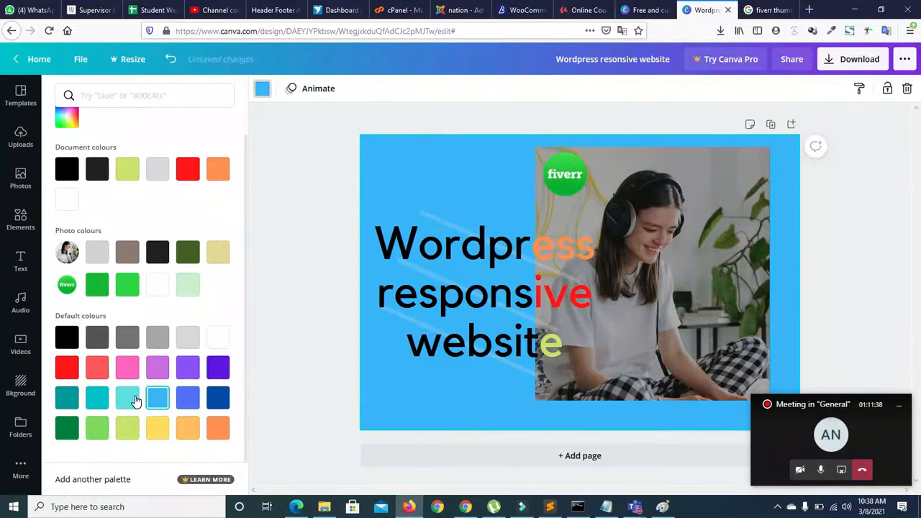
pyautogui.click(127, 400)
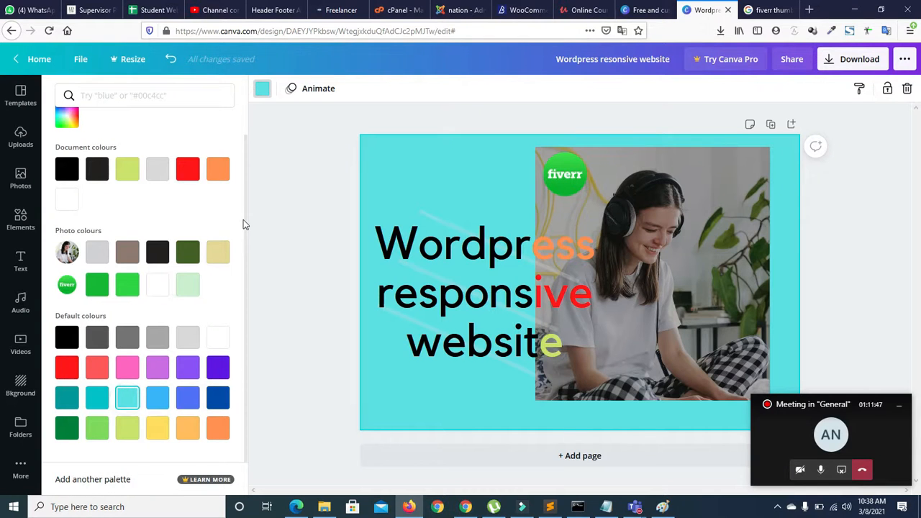
# Step: Try near-black, white and light grey document colours on the page background
pyautogui.scroll(1, 245, 211)
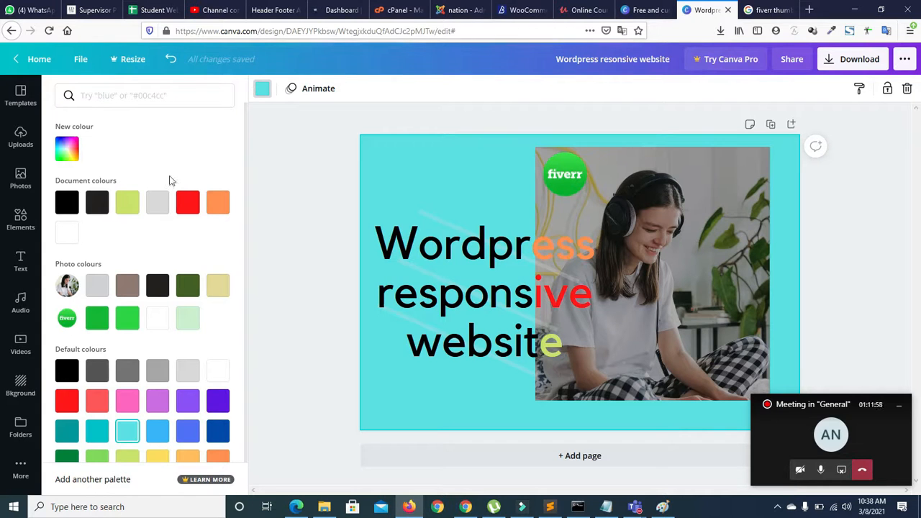
pyautogui.click(96, 203)
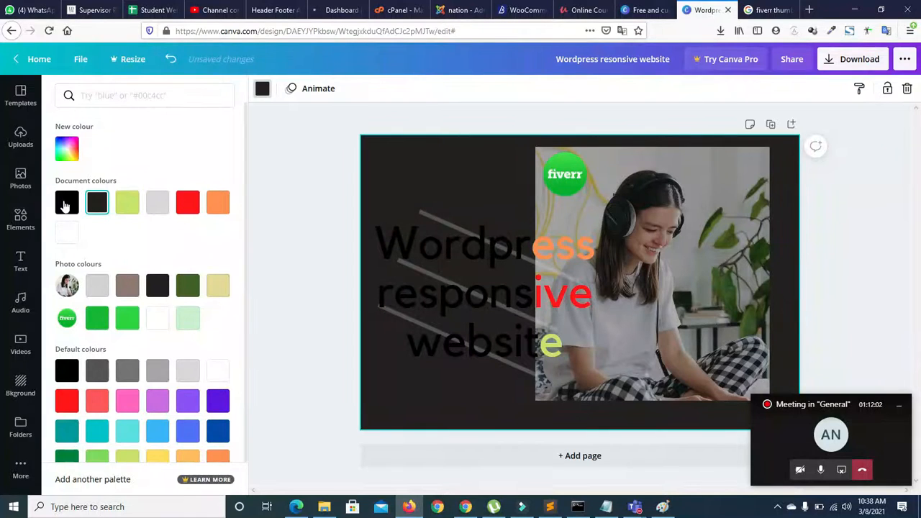
pyautogui.click(64, 232)
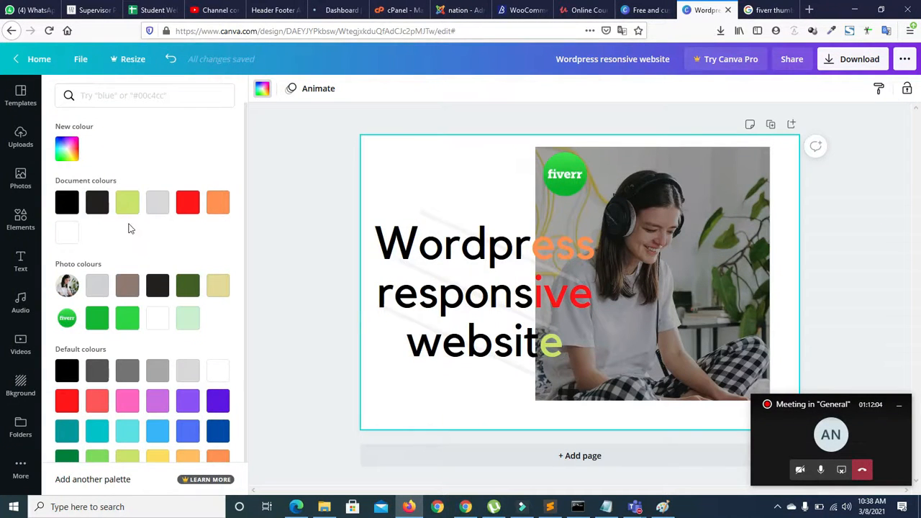
pyautogui.click(155, 206)
pyautogui.click(67, 233)
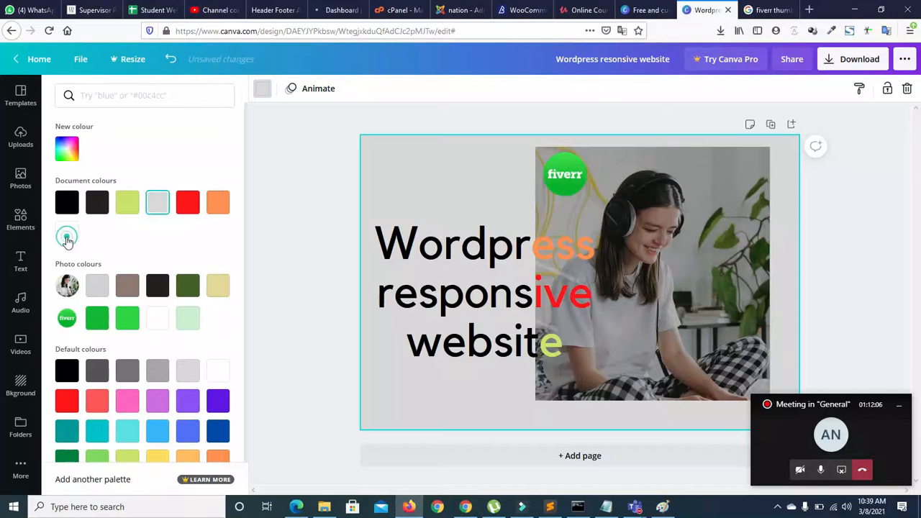
# Step: Set the page background to purple and move the Fiverr logo off the photo to the page's upper-left corner, above the heading
pyautogui.click(159, 457)
pyautogui.click(188, 408)
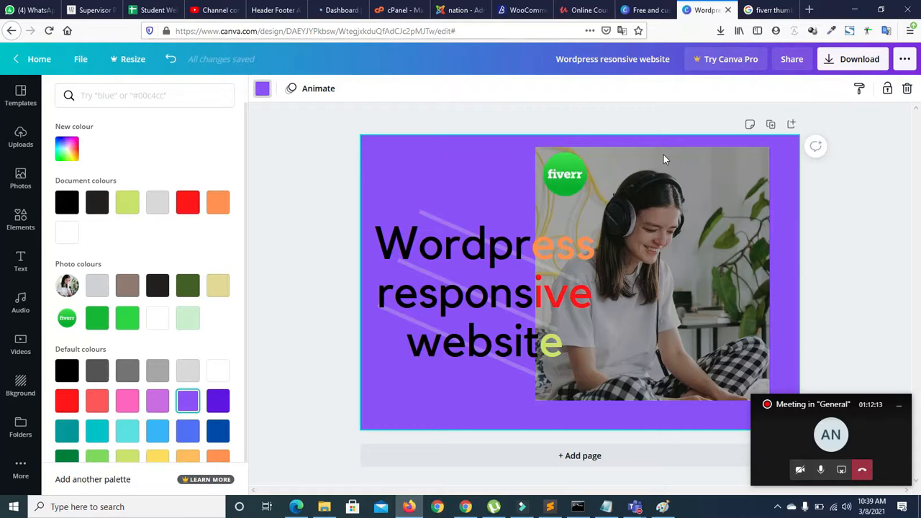
pyautogui.moveTo(565, 178); pyautogui.dragTo(394, 180)
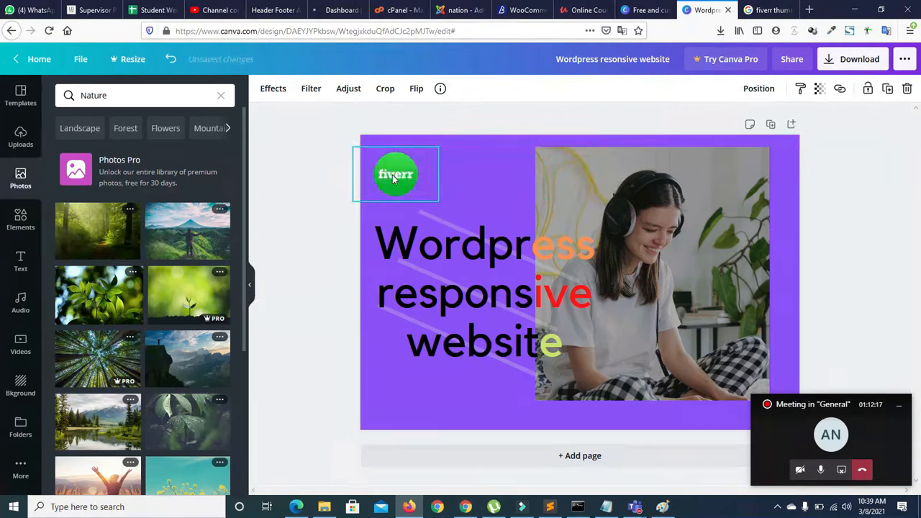
pyautogui.click(281, 191)
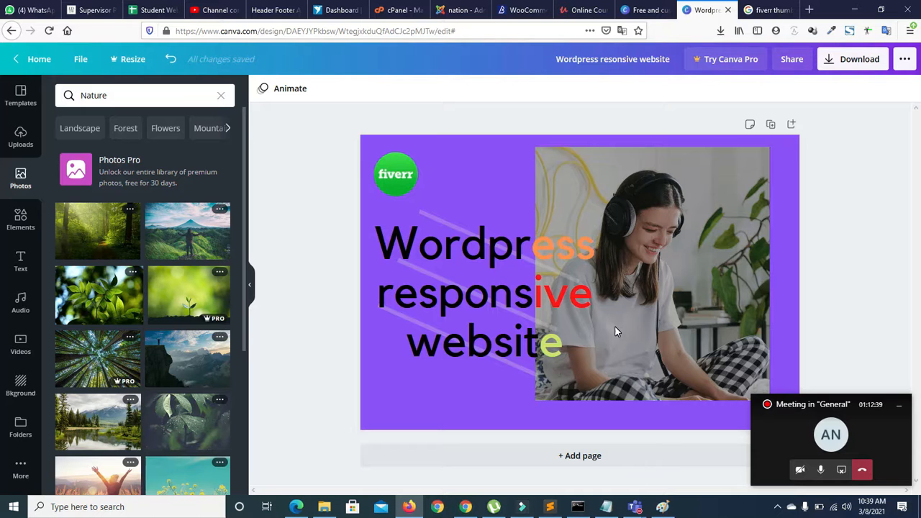
# Step: Review the PNG download settings, close them and open the list of other publishing and sharing options
pyautogui.click(846, 61)
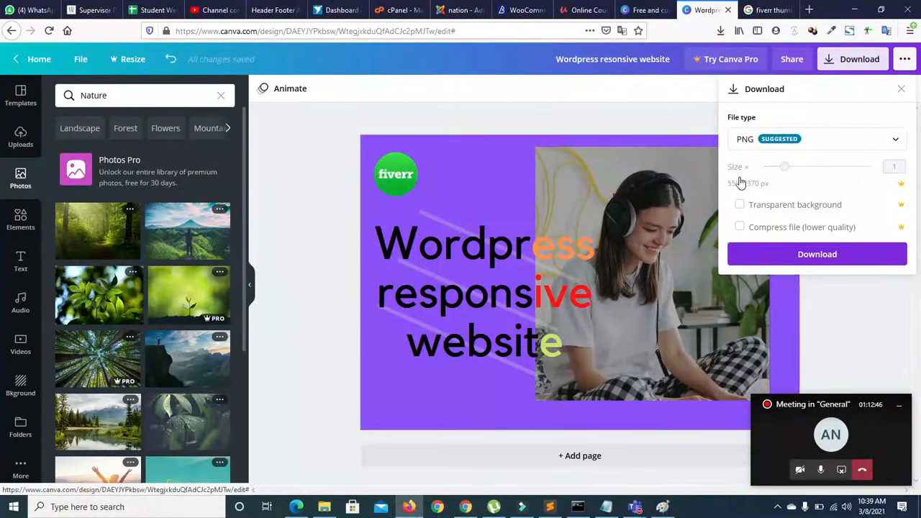
pyautogui.click(780, 211)
pyautogui.click(744, 111)
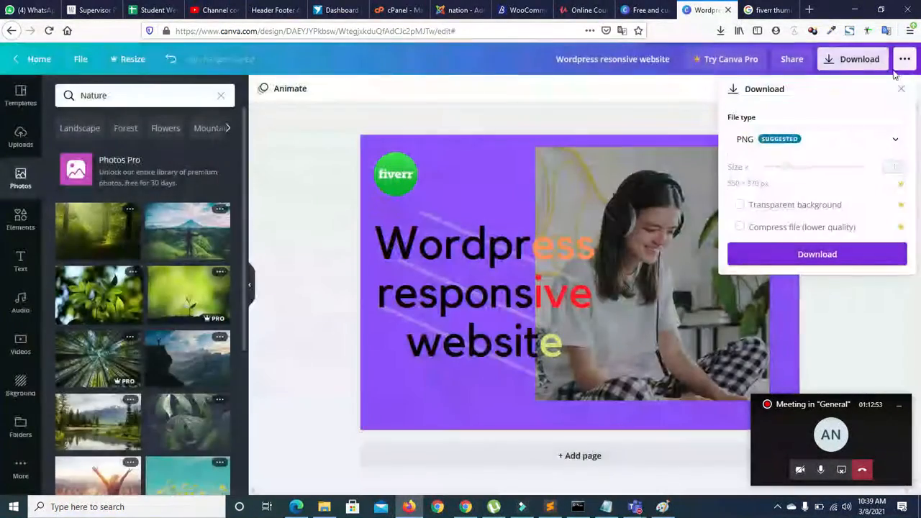
pyautogui.click(900, 89)
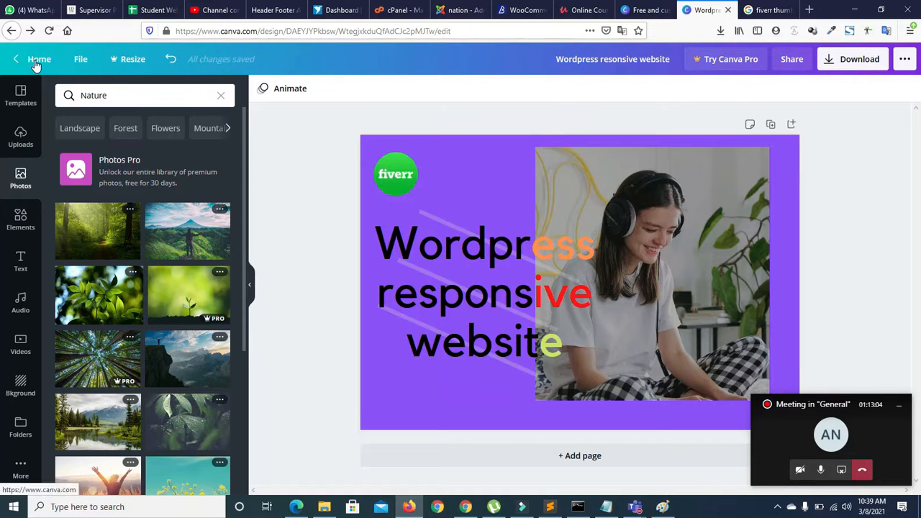
pyautogui.click(908, 59)
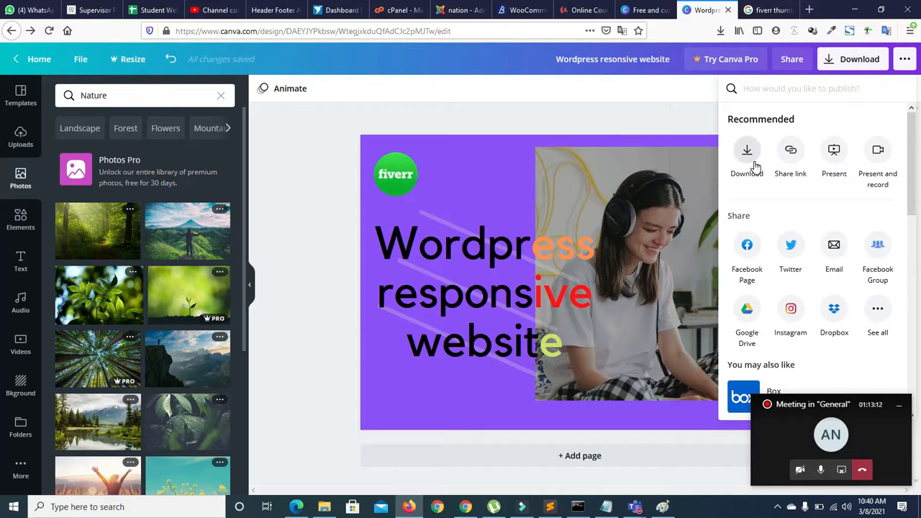
# Step: Close the publishing options and add a second blank page with the purple background below the gig image
pyautogui.click(585, 115)
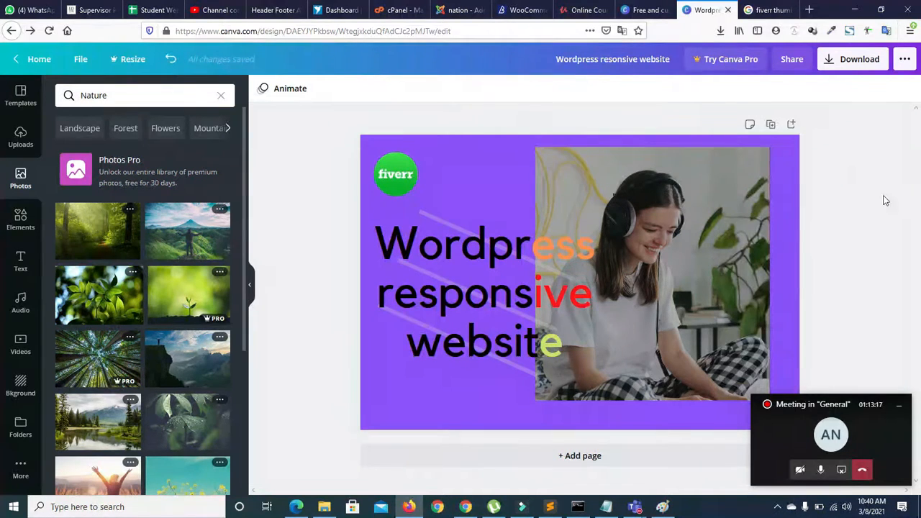
pyautogui.click(571, 460)
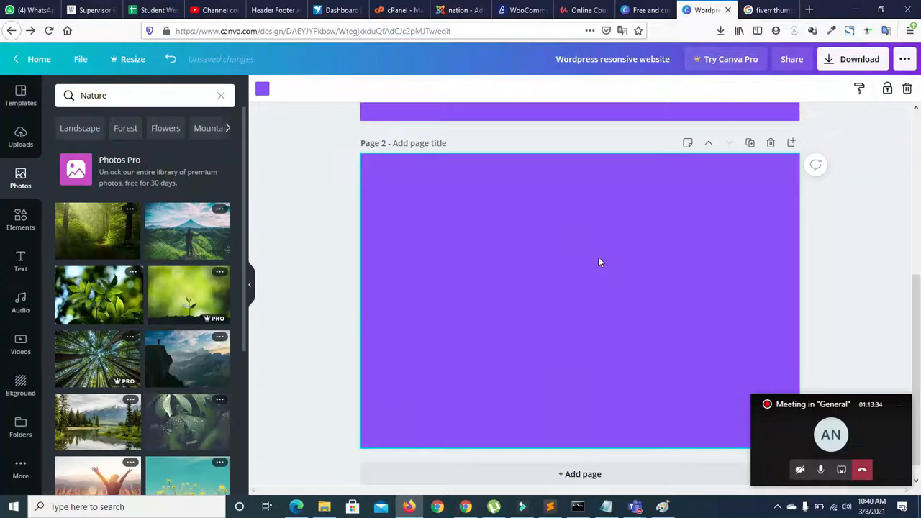
pyautogui.scroll(5, 567, 235)
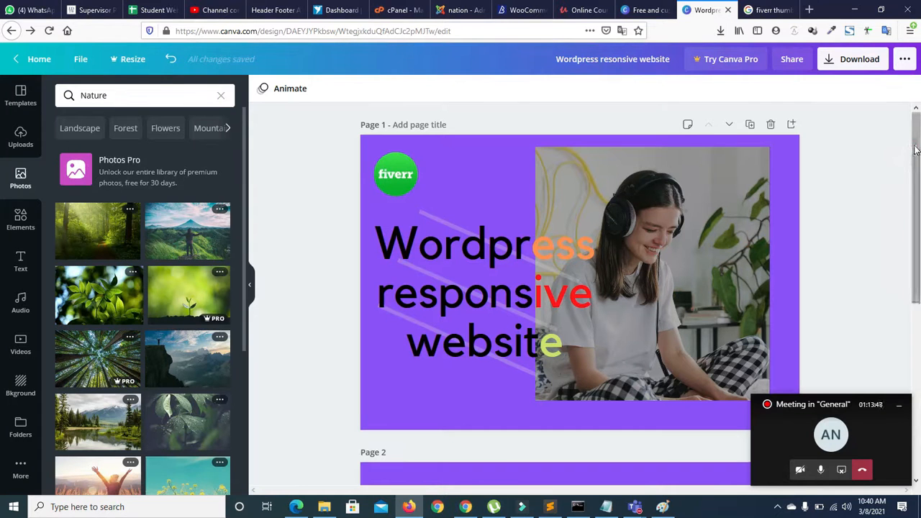
pyautogui.scroll(-1, 917, 229)
pyautogui.scroll(-4, 917, 229)
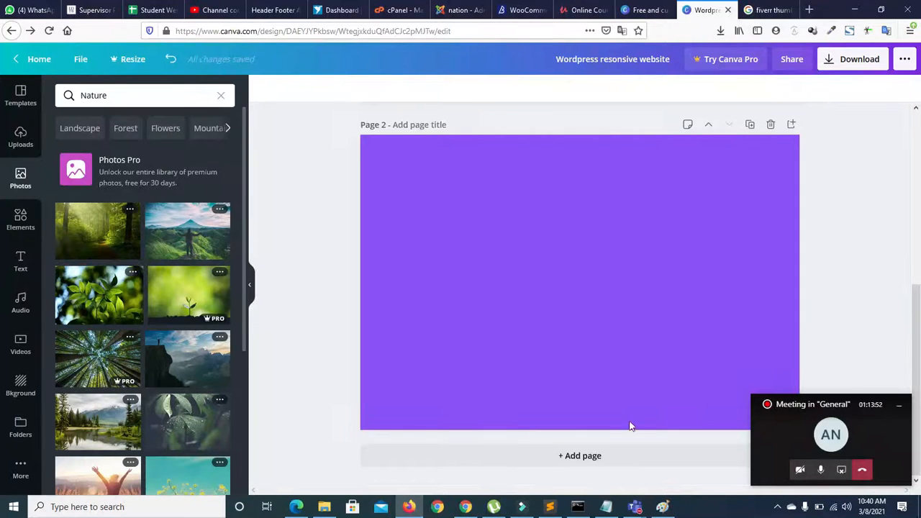
pyautogui.moveTo(918, 316); pyautogui.dragTo(918, 142)
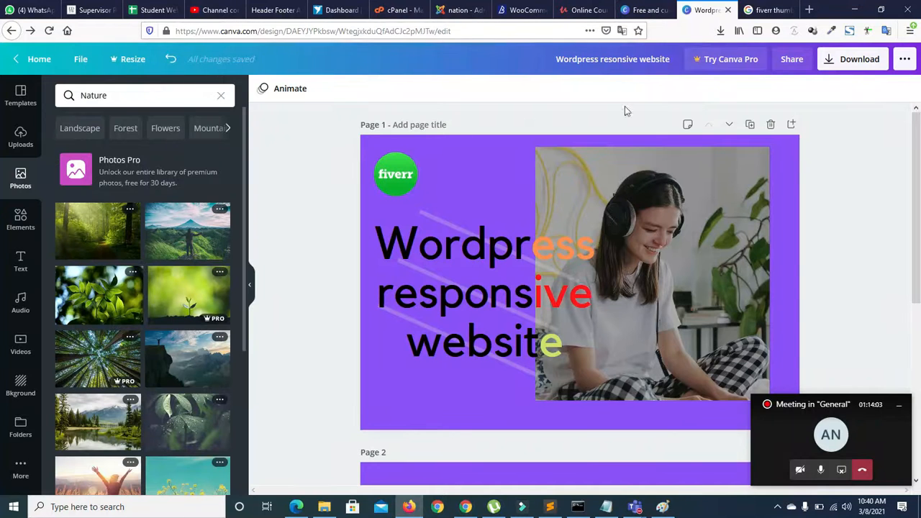
# Step: Leave the design for the home page and open the Flyer templates from the Marketing category
pyautogui.click(32, 58)
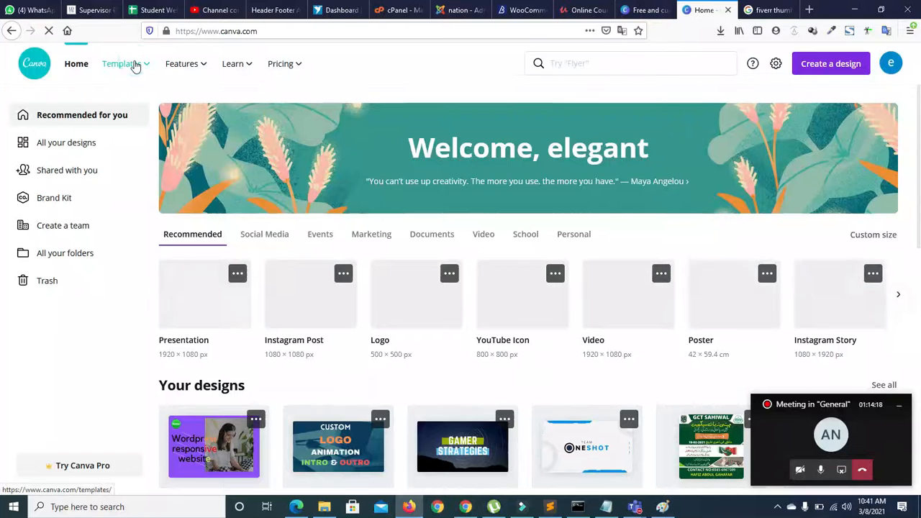
pyautogui.moveTo(135, 65)
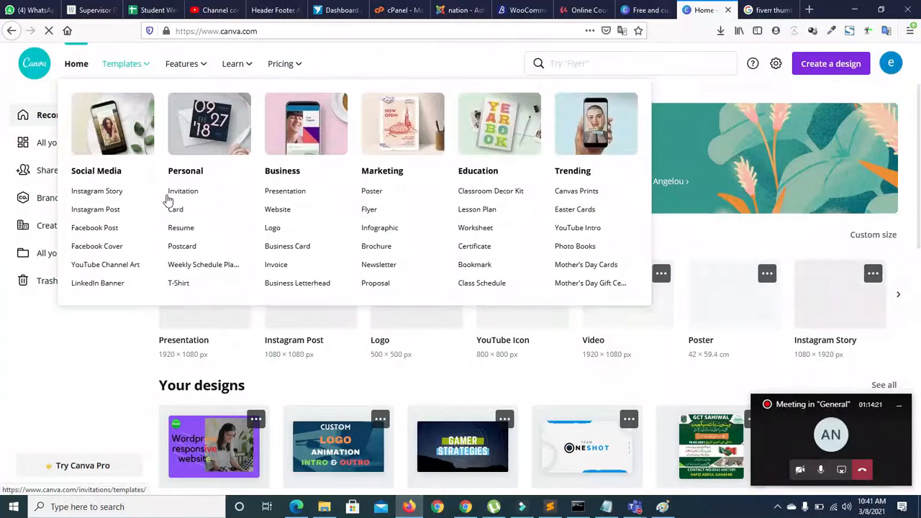
pyautogui.click(370, 210)
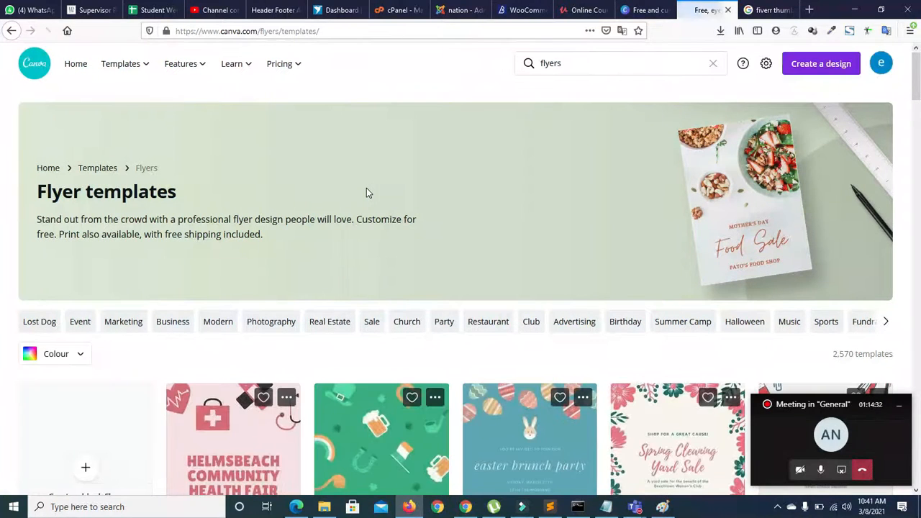
pyautogui.moveTo(917, 75)
pyautogui.mouseDown()
pyautogui.moveTo(918, 123)
pyautogui.moveTo(918, 76)
pyautogui.mouseUp()
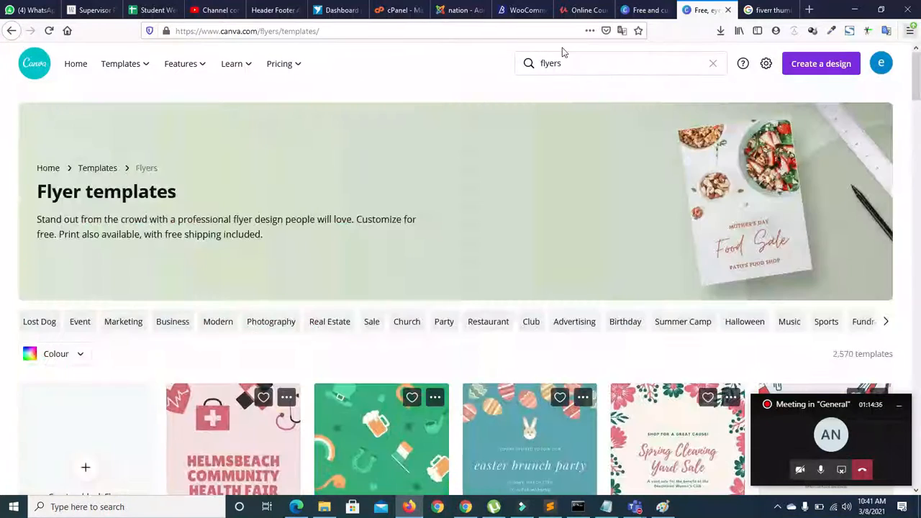
# Step: Replace the flyers search with the suggested Instagram Posts template category
pyautogui.click(578, 59)
pyautogui.press('BackSpace')
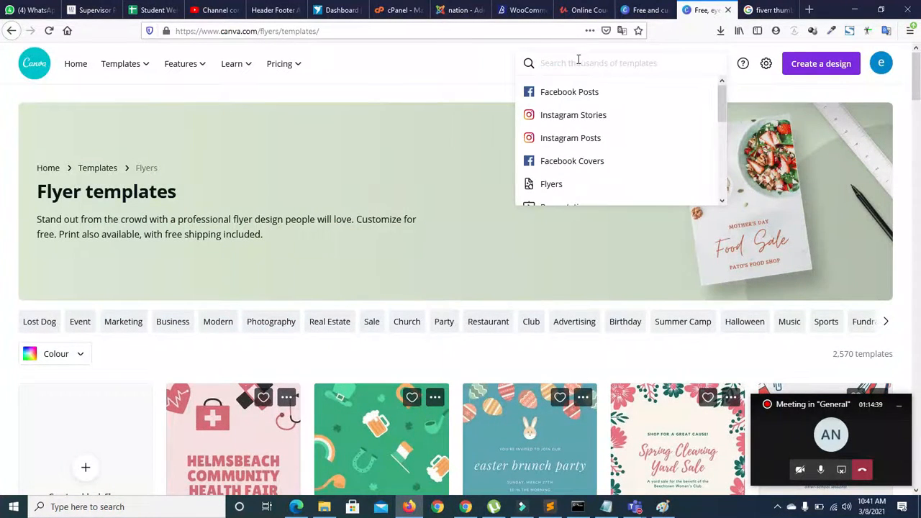
pyautogui.click(575, 138)
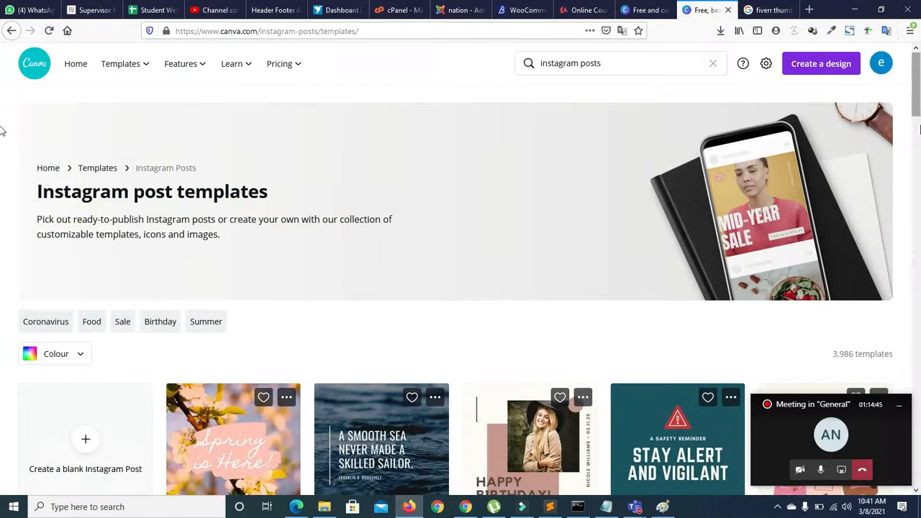
# Step: Browse the Instagram post templates, preview the purple "Keep Cats Indoors When Possible" template and close its preview
pyautogui.scroll(-6, 2, 129)
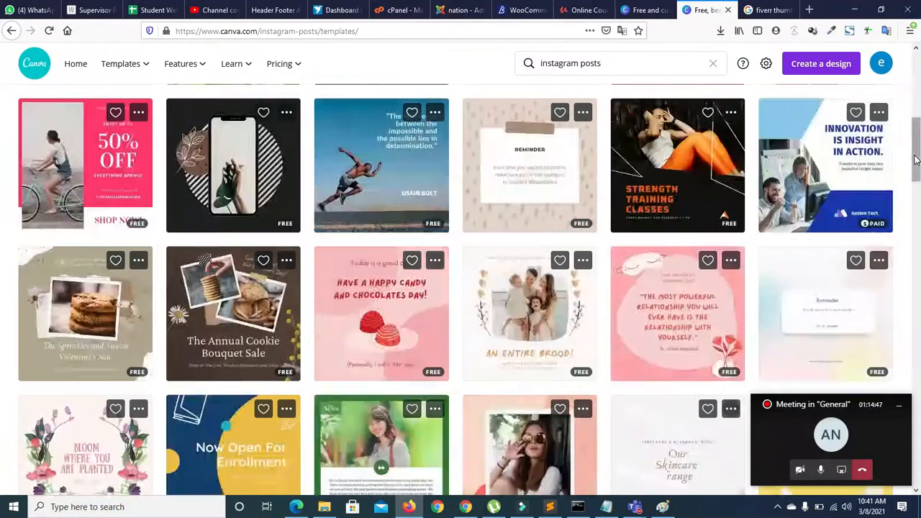
pyautogui.scroll(1, 915, 159)
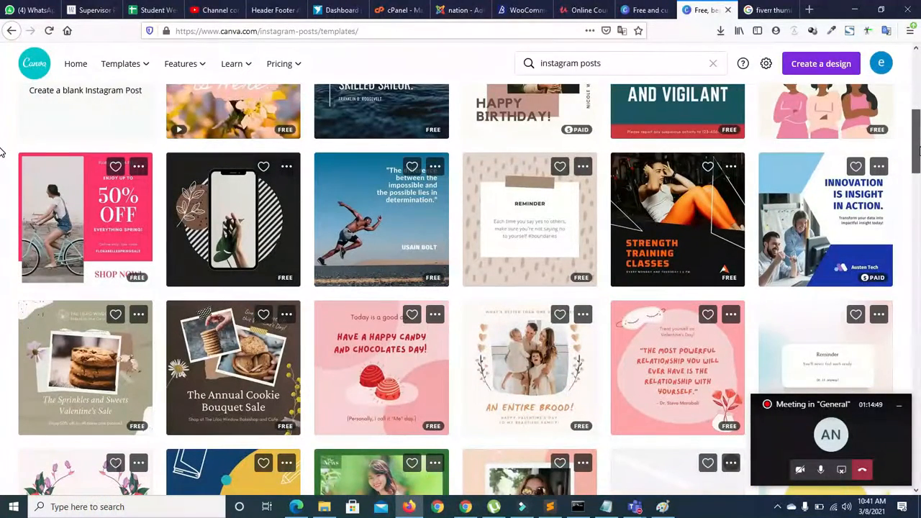
pyautogui.scroll(-3, 2, 152)
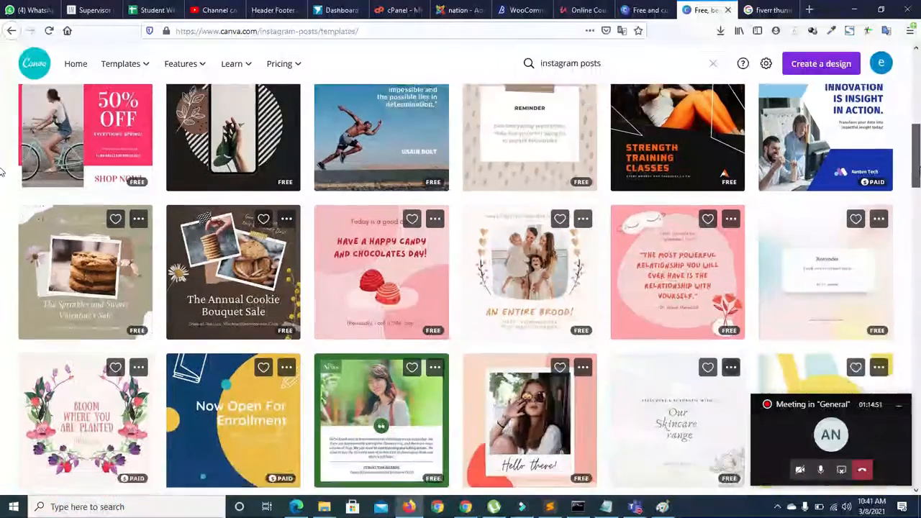
pyautogui.scroll(-4, 2, 186)
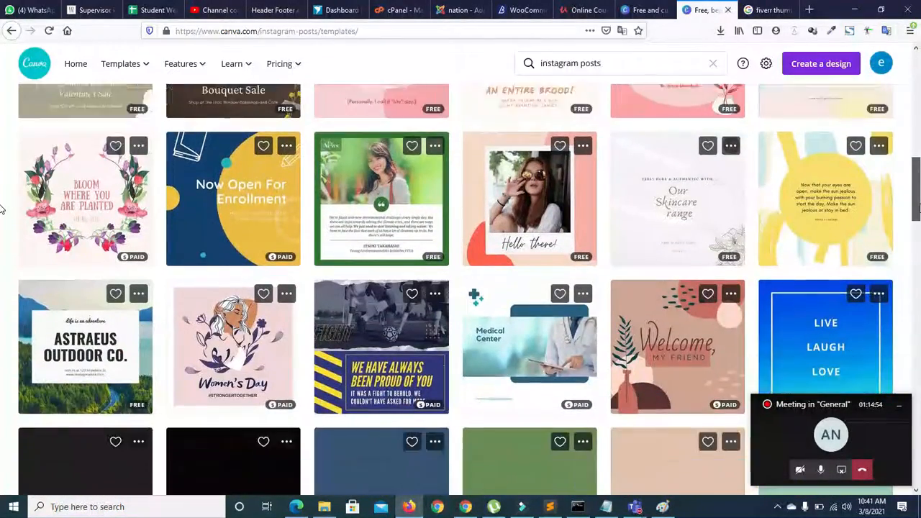
pyautogui.scroll(-2, 2, 220)
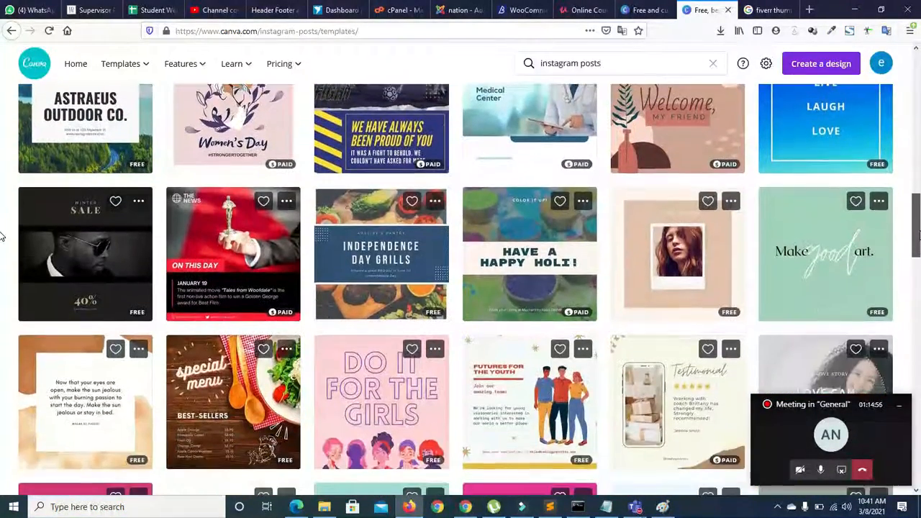
pyautogui.scroll(-1, 2, 239)
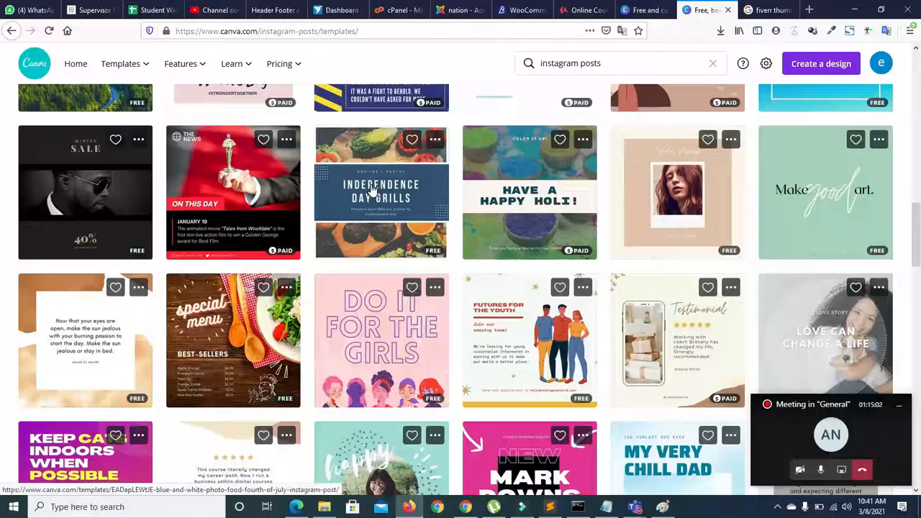
pyautogui.scroll(-3, 3, 238)
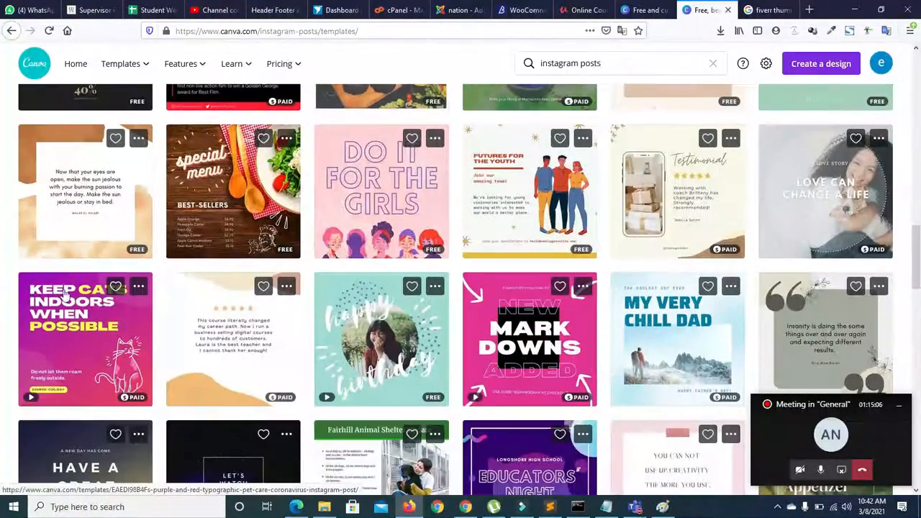
pyautogui.click(64, 292)
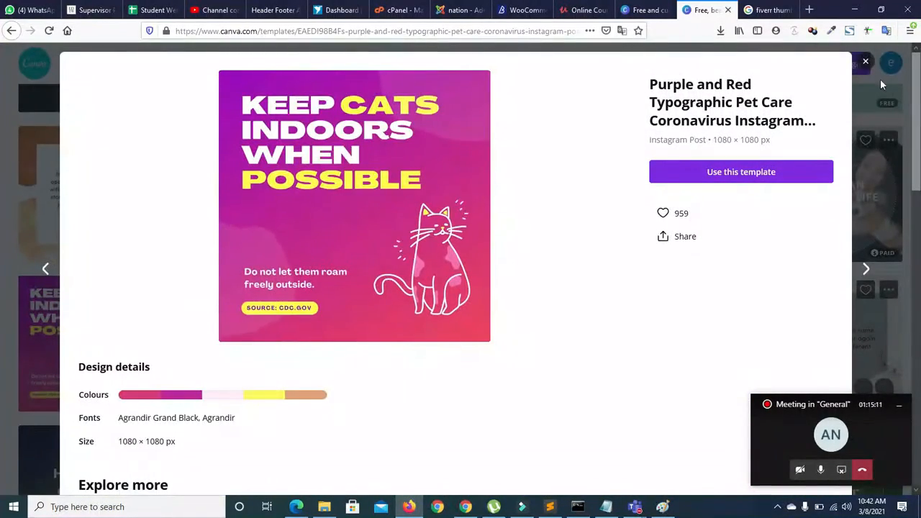
pyautogui.click(867, 64)
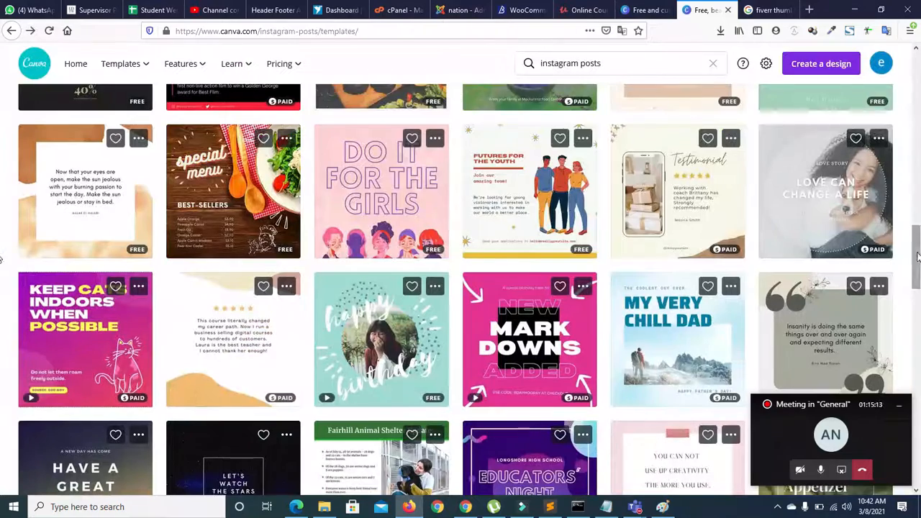
# Step: Find the Grey Coat Father's Day Instagram Post template further down the collection and start a new design from it
pyautogui.scroll(-2, 2, 270)
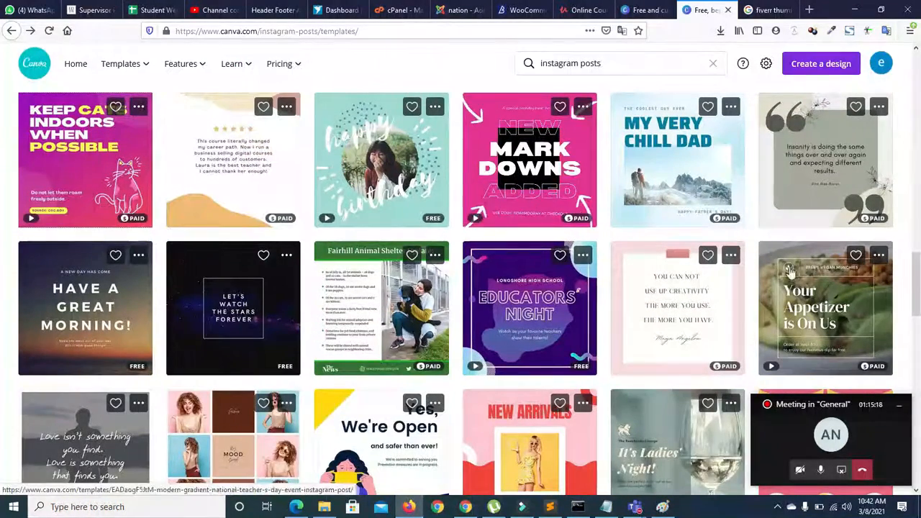
pyautogui.scroll(-3, 2, 293)
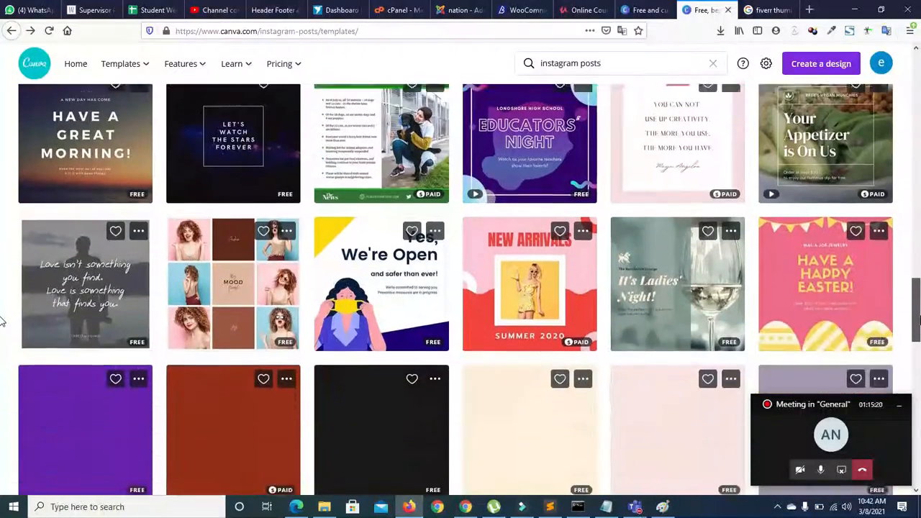
pyautogui.scroll(-4, 2, 321)
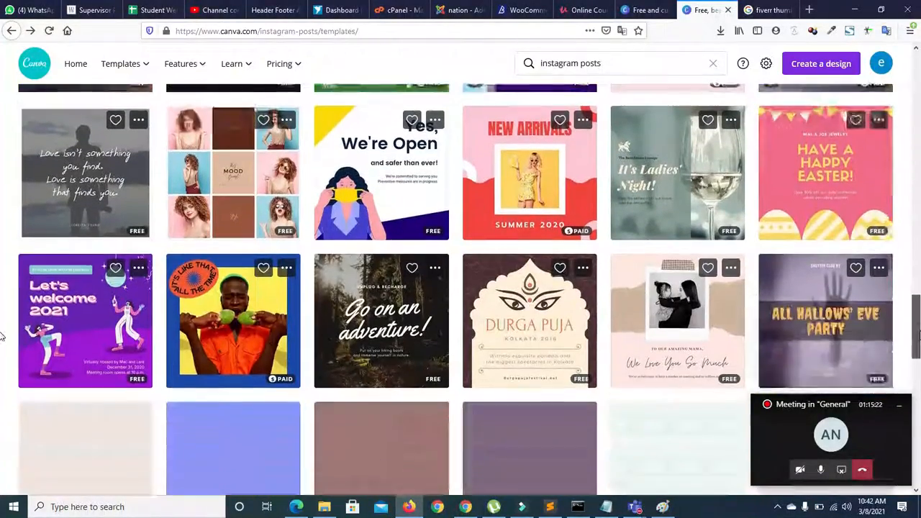
pyautogui.scroll(-2, 2, 360)
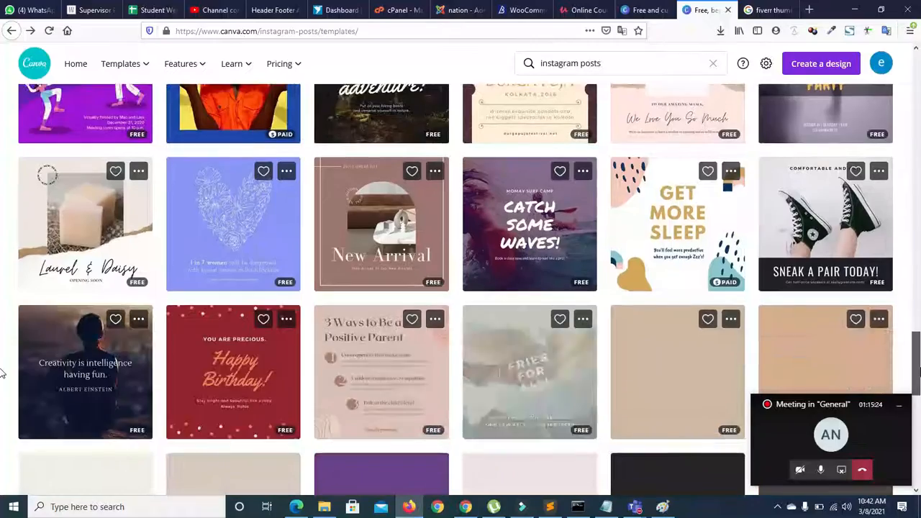
pyautogui.scroll(-3, 3, 379)
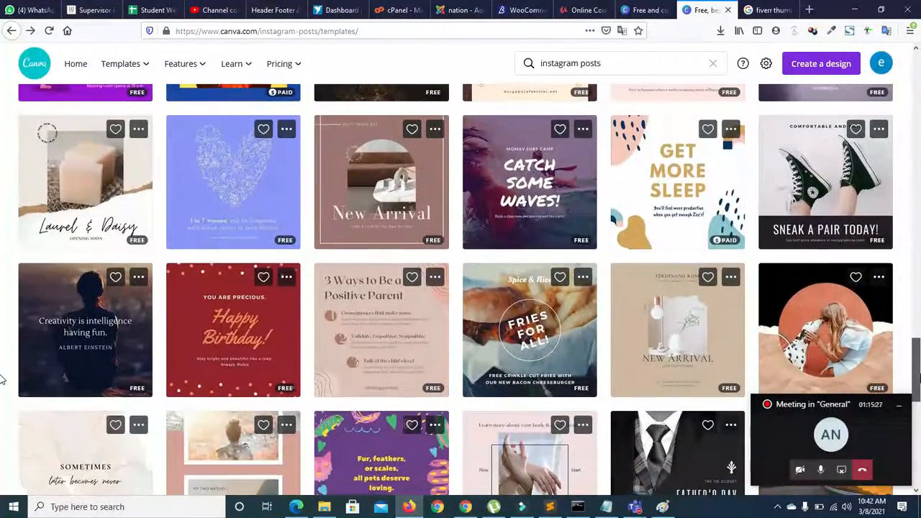
pyautogui.scroll(-1, 2, 407)
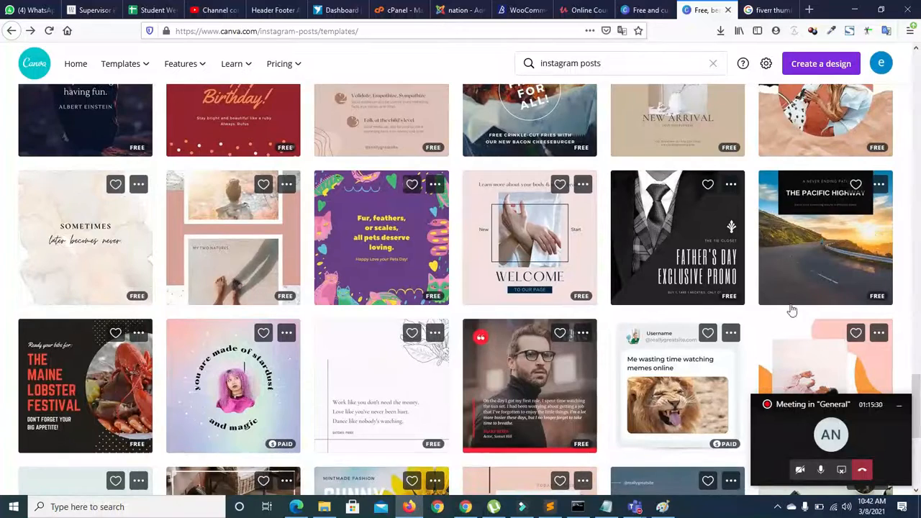
pyautogui.click(675, 234)
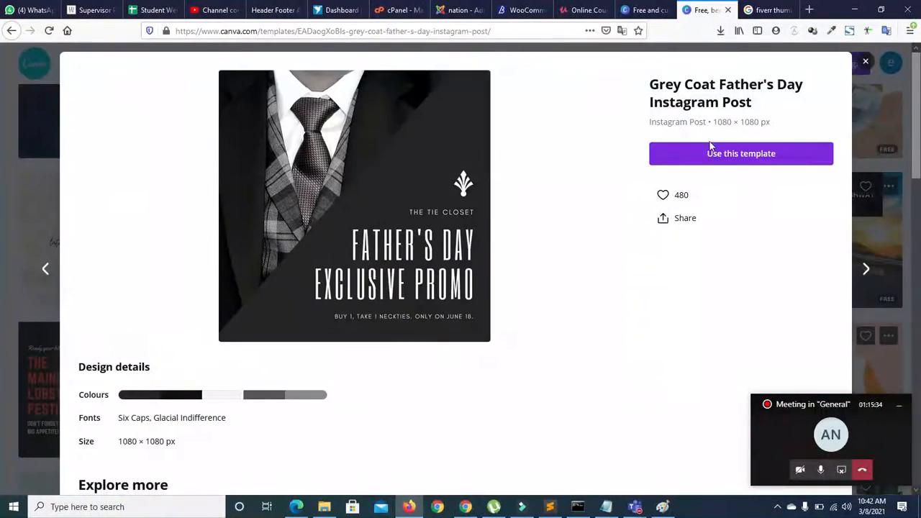
pyautogui.click(719, 160)
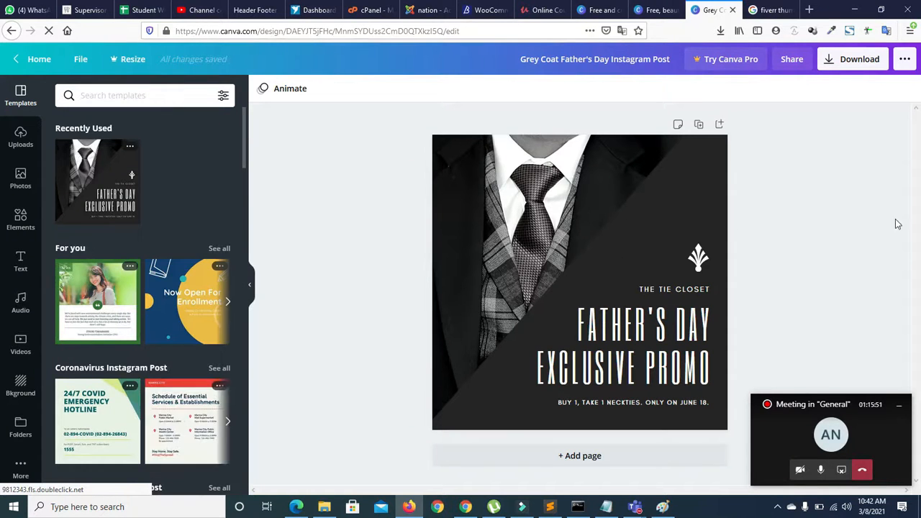
# Step: Look through the Instagram template categories beside the design and select the Father's Day heading group and its white leaf ornament
pyautogui.moveTo(242, 143); pyautogui.dragTo(233, 376)
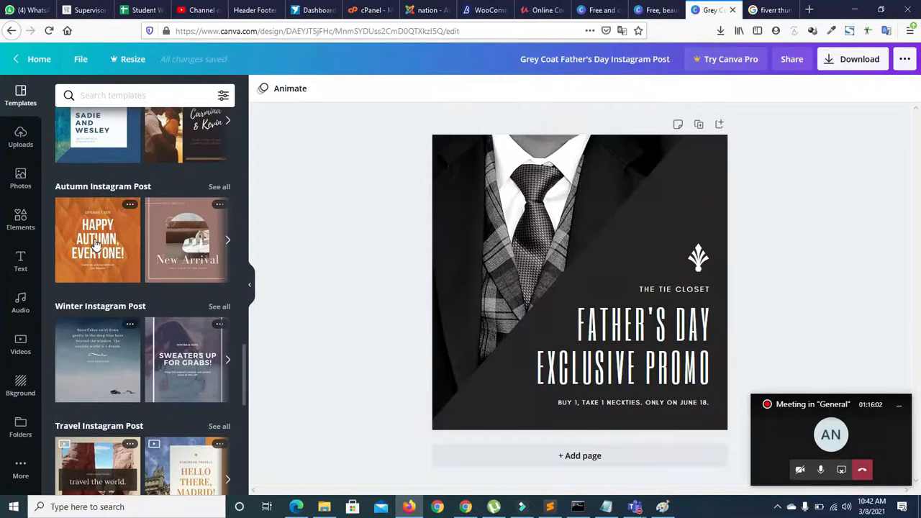
pyautogui.moveTo(243, 363); pyautogui.dragTo(244, 394)
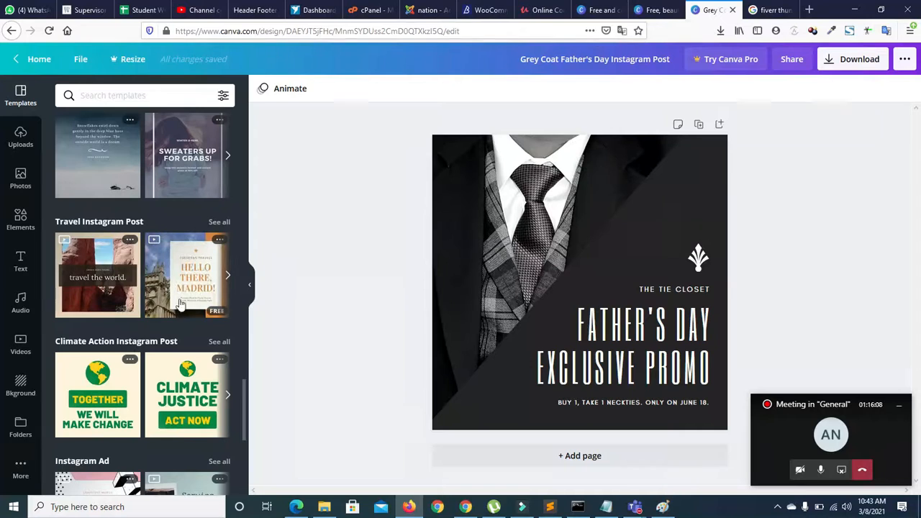
pyautogui.click(645, 315)
pyautogui.click(654, 308)
pyautogui.click(698, 258)
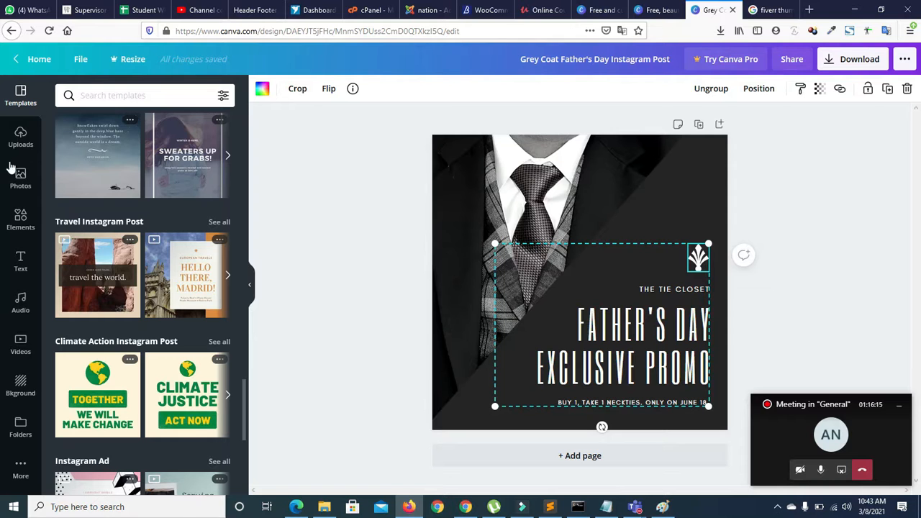
# Step: Add the uploaded WordPress gears logo to the Father's Day design and move it to the page's upper-right corner, above the leaf ornament
pyautogui.click(21, 137)
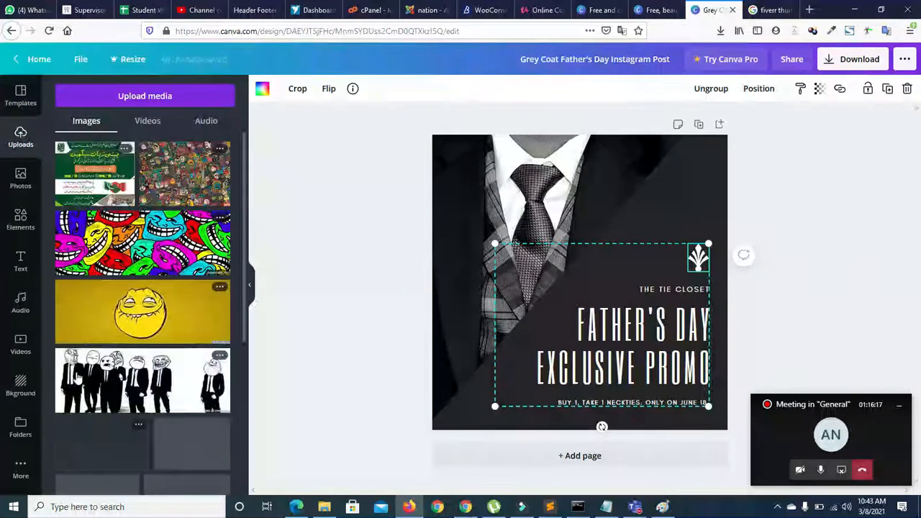
pyautogui.click(189, 441)
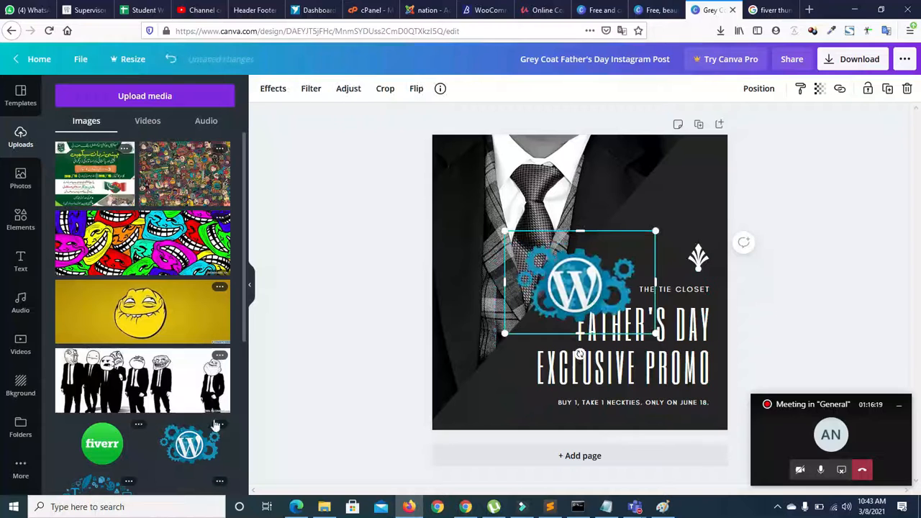
pyautogui.moveTo(563, 286); pyautogui.dragTo(661, 223)
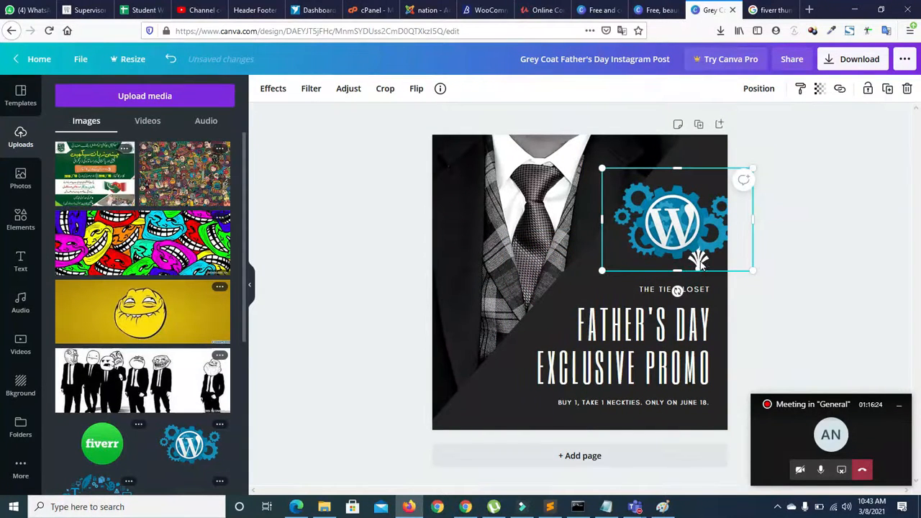
pyautogui.moveTo(672, 233); pyautogui.dragTo(669, 191)
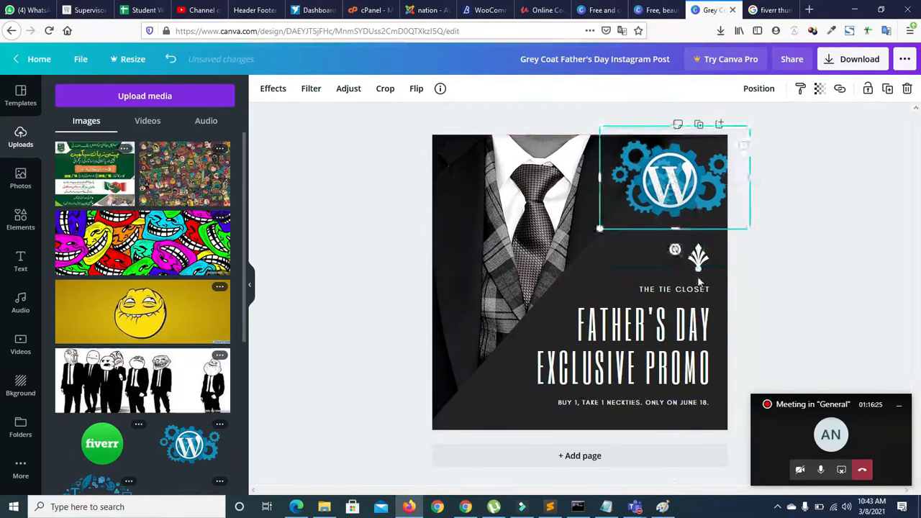
# Step: Add the faded WordPress logo from the uploads over the Father's Day heading and send it backwards behind the text
pyautogui.moveTo(245, 317); pyautogui.dragTo(238, 439)
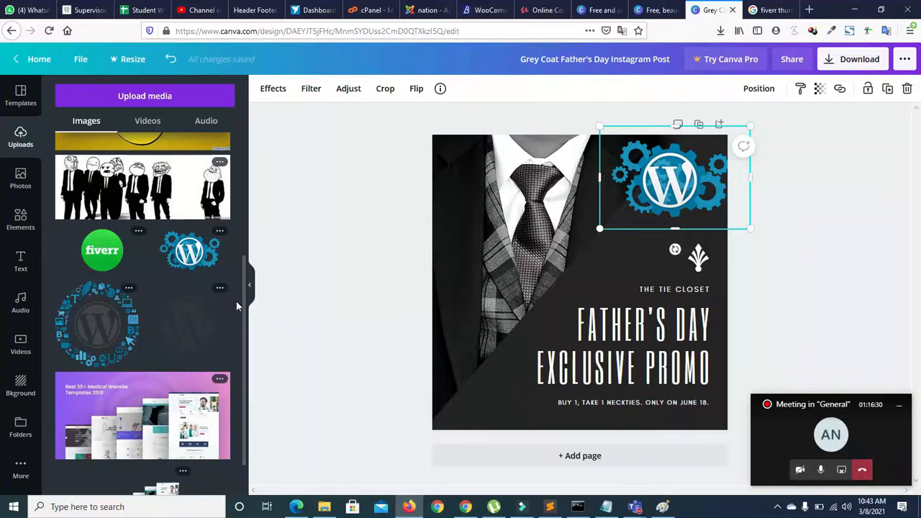
pyautogui.click(181, 326)
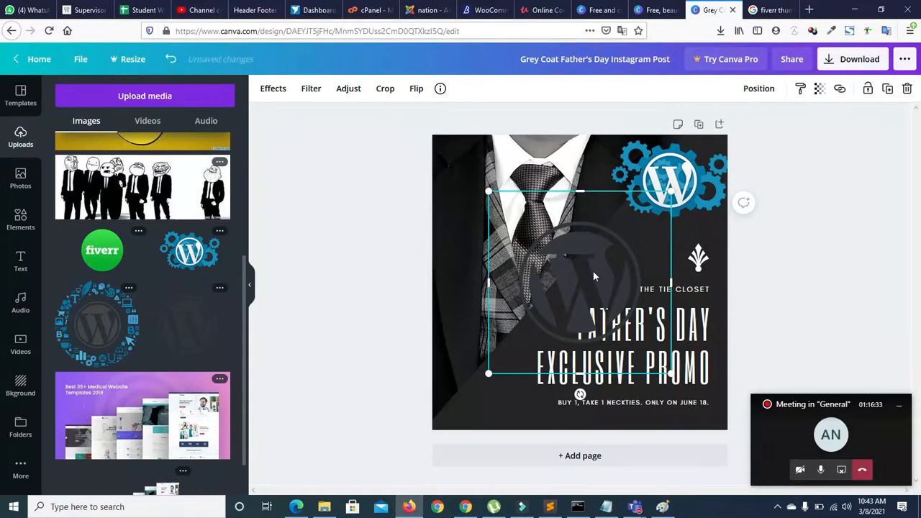
pyautogui.moveTo(593, 276); pyautogui.dragTo(641, 341)
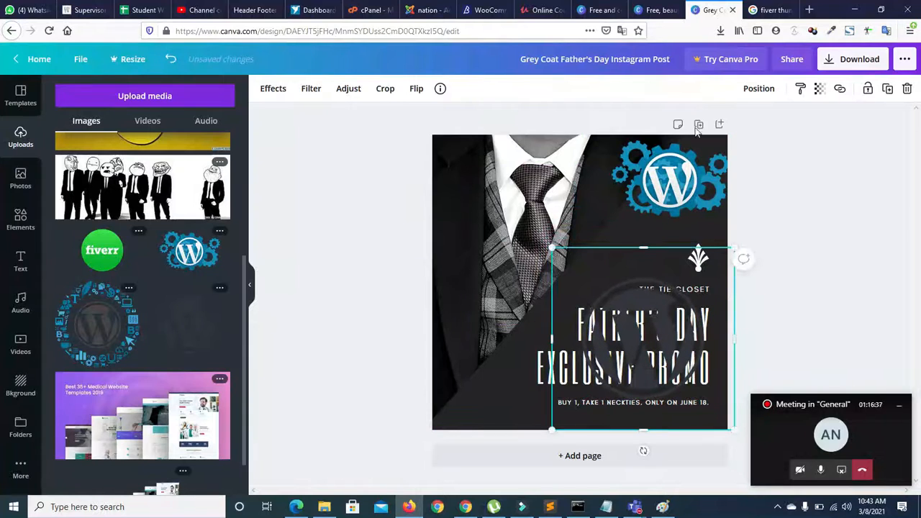
pyautogui.click(759, 89)
pyautogui.click(709, 125)
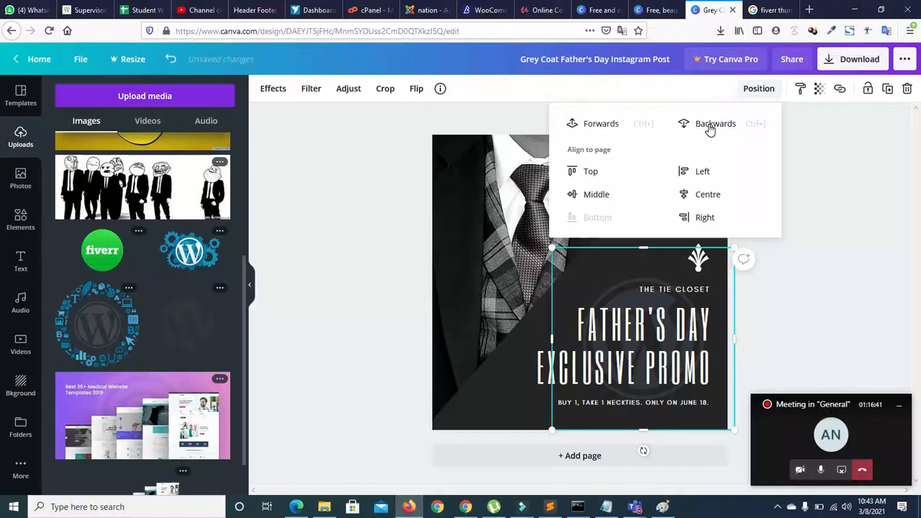
# Step: Set the transparency of the faded WordPress logo to 62
pyautogui.click(819, 88)
pyautogui.moveTo(767, 123)
pyautogui.mouseDown()
pyautogui.moveTo(740, 128)
pyautogui.moveTo(758, 128)
pyautogui.mouseUp()
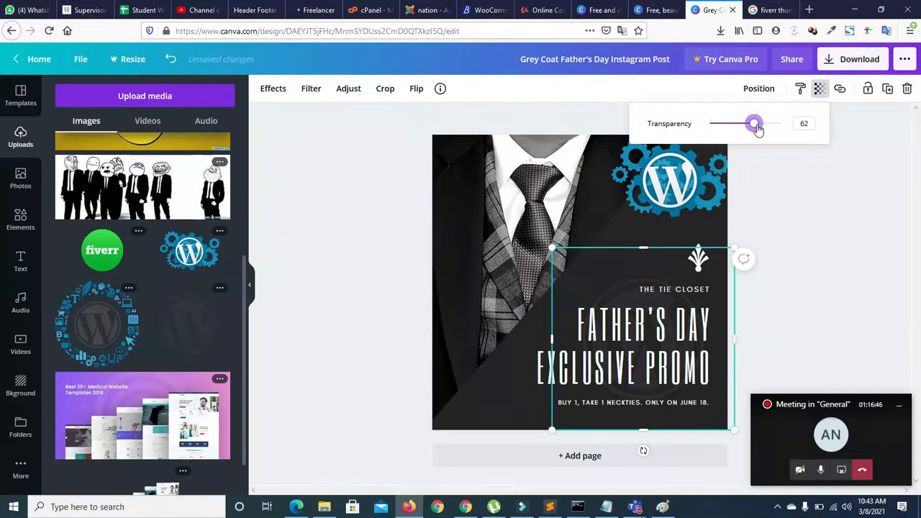
pyautogui.click(484, 394)
# Step: Delete the white leaf ornament from the Father's Day heading group
pyautogui.click(607, 334)
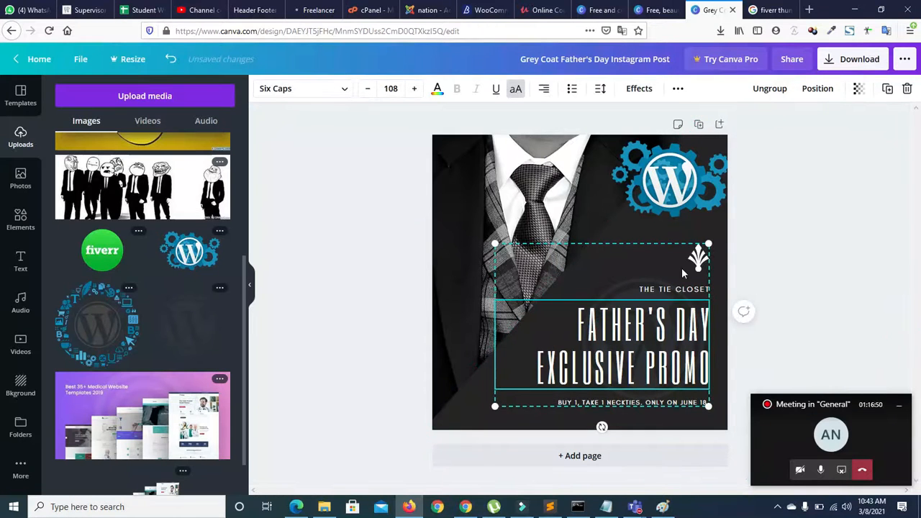
pyautogui.click(698, 260)
pyautogui.press('Delete')
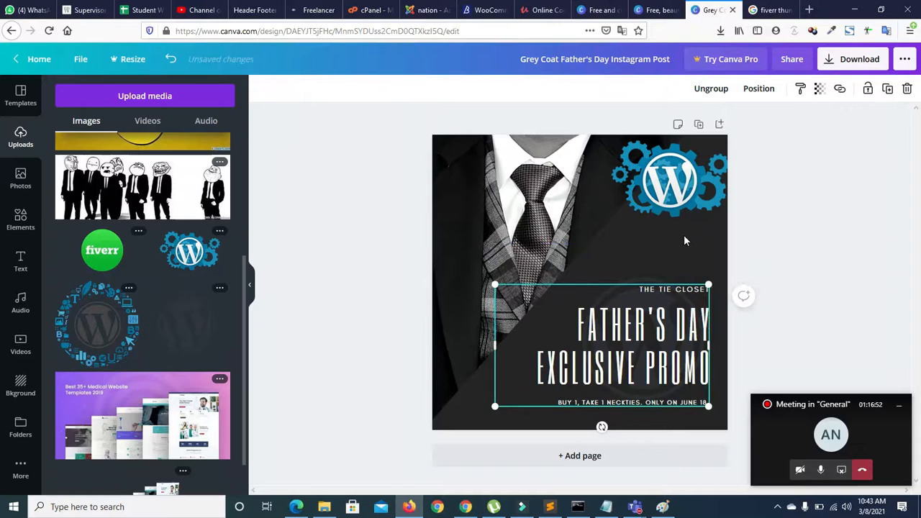
# Step: Shrink the WordPress gears logo and place it inside the dark area above the "THE TIE CLOSET" line
pyautogui.moveTo(668, 197); pyautogui.dragTo(681, 264)
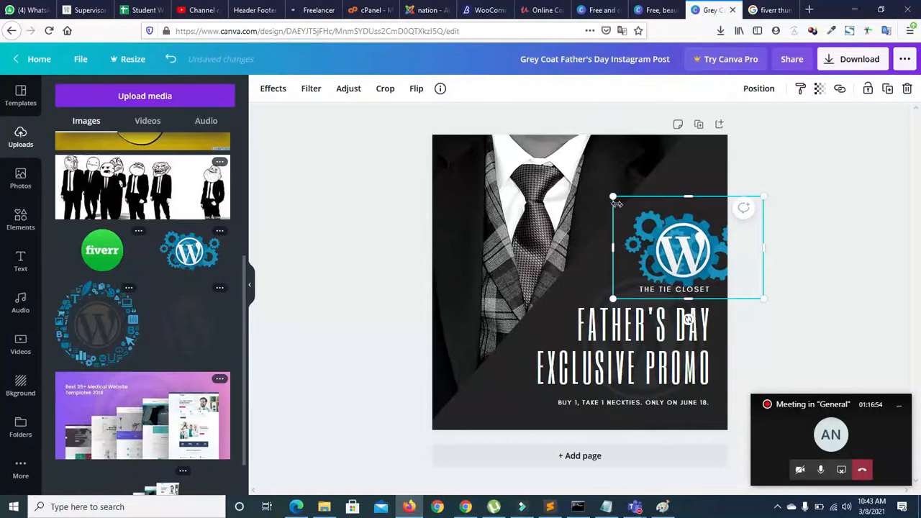
pyautogui.moveTo(612, 198); pyautogui.dragTo(670, 236)
pyautogui.moveTo(698, 276); pyautogui.dragTo(680, 249)
pyautogui.moveTo(734, 279); pyautogui.dragTo(672, 205)
pyautogui.click(590, 269)
pyautogui.click(632, 250)
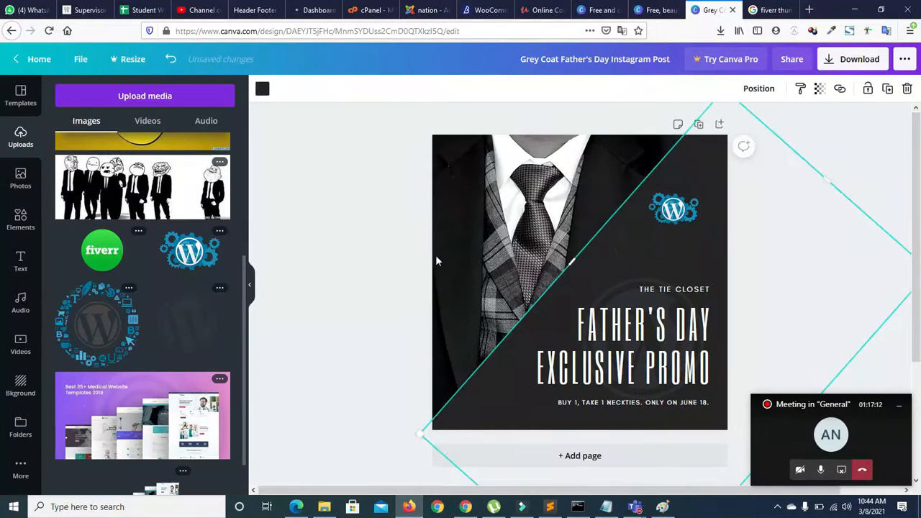
pyautogui.click(337, 279)
# Step: Enlarge the WordPress gears logo slightly and adjust its position above the heading
pyautogui.click(674, 209)
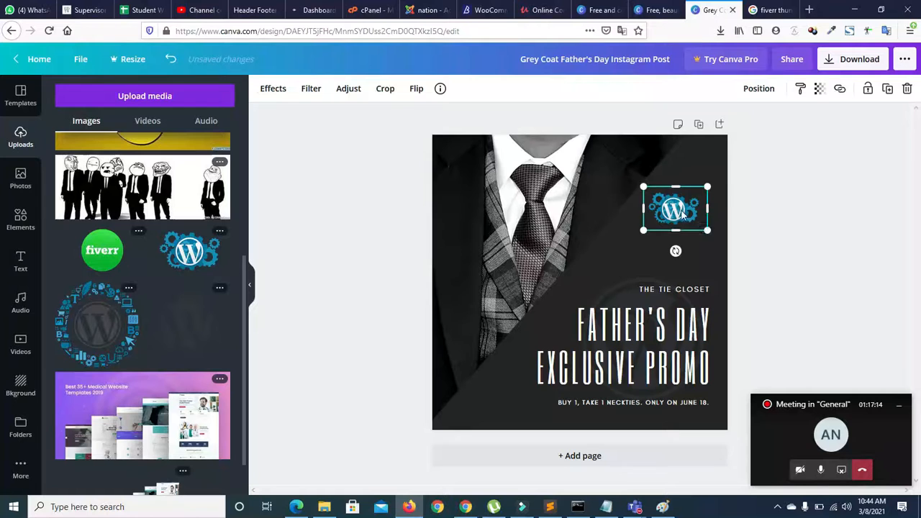
pyautogui.moveTo(710, 232); pyautogui.dragTo(720, 239)
pyautogui.moveTo(721, 186); pyautogui.dragTo(687, 174)
pyautogui.click(320, 249)
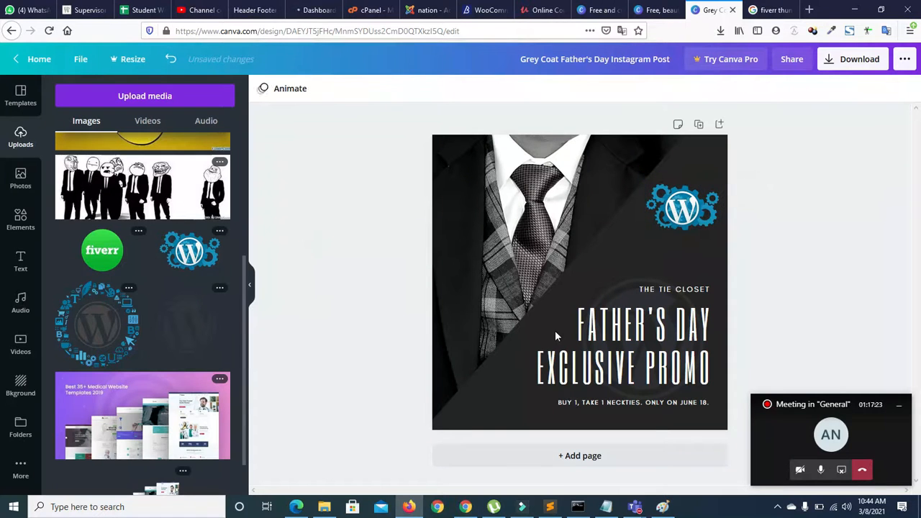
# Step: Delete the "THE TIE CLOSET" and necktie promo lines, and move the Father's Day heading up under the gears logo
pyautogui.click(665, 291)
pyautogui.press('Delete')
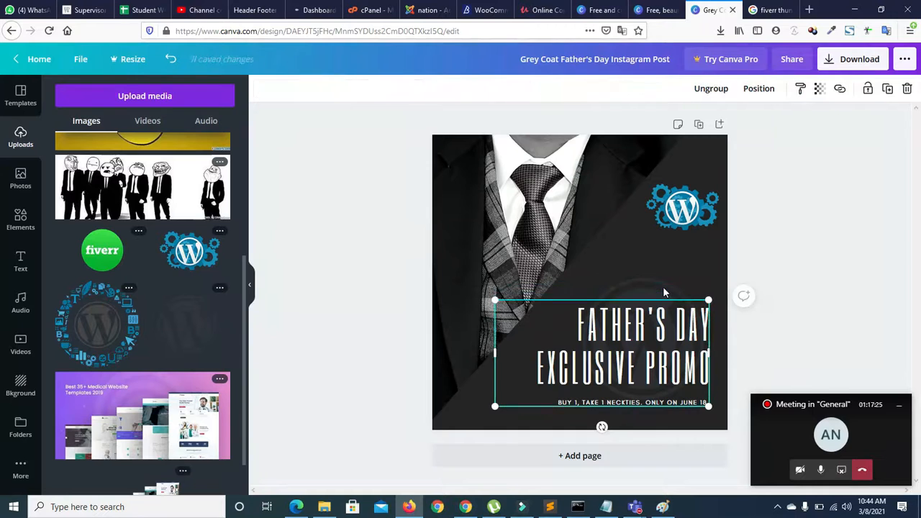
pyautogui.moveTo(648, 330); pyautogui.dragTo(655, 281)
pyautogui.click(662, 353)
pyautogui.press('Delete')
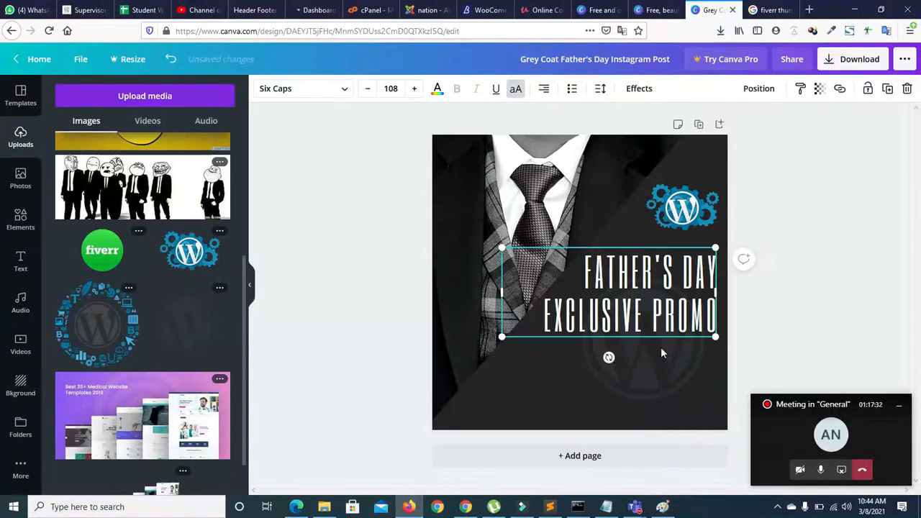
# Step: Check Fiverr's WordPress gig results in Edge for wording, and return to Canva to start the heading with "WE BUILD"
pyautogui.click(296, 506)
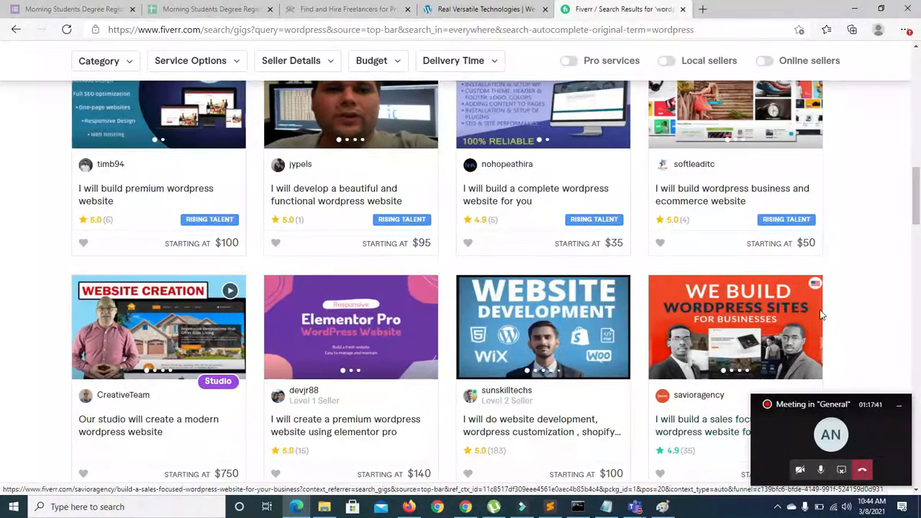
pyautogui.click(405, 510)
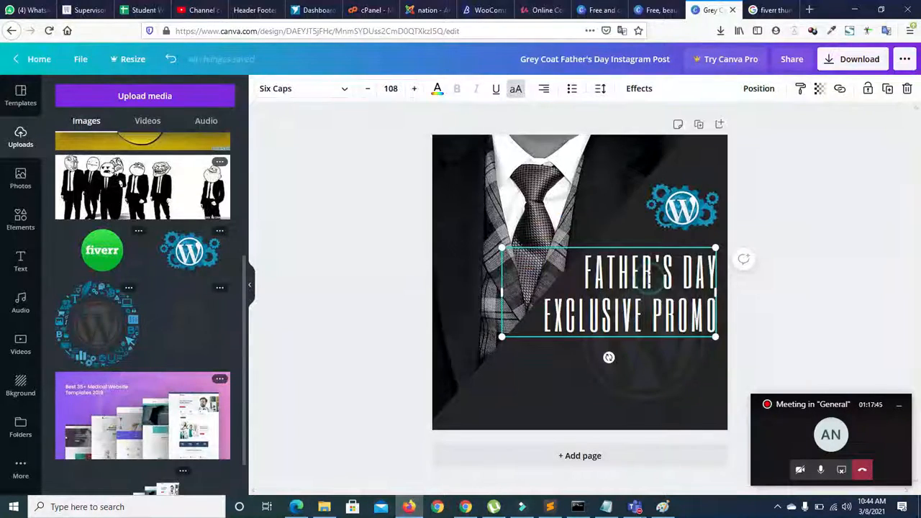
pyautogui.doubleClick(650, 279)
pyautogui.click(649, 279)
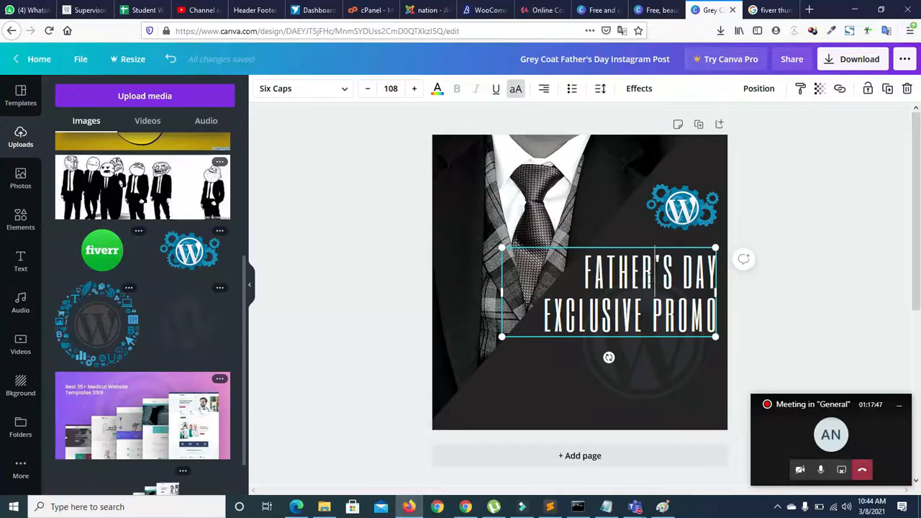
pyautogui.press('BackSpace')
pyautogui.press('BackSpace')
pyautogui.press('BackSpace')
pyautogui.press('BackSpace')
pyautogui.press('BackSpace')
pyautogui.press('BackSpace')
pyautogui.press('BackSpace')
pyautogui.press('BackSpace')
pyautogui.press('BackSpace')
pyautogui.press('BackSpace')
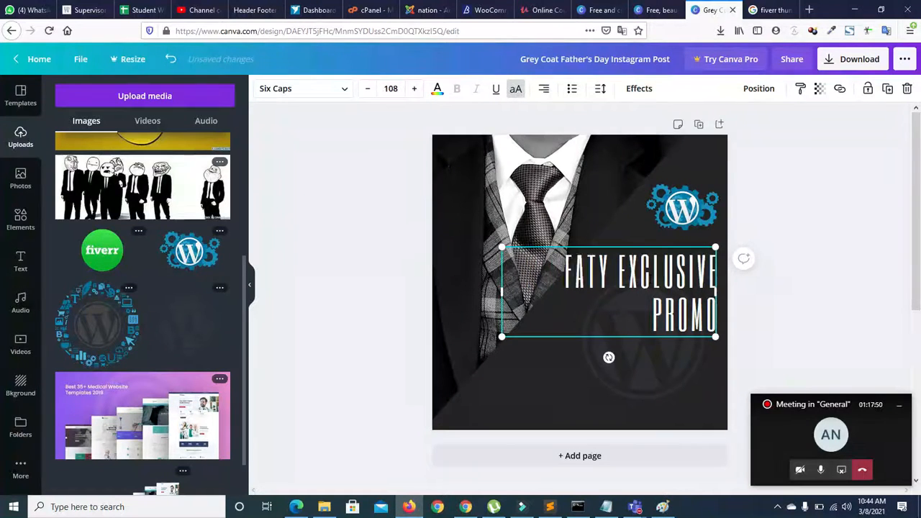
pyautogui.write('R')
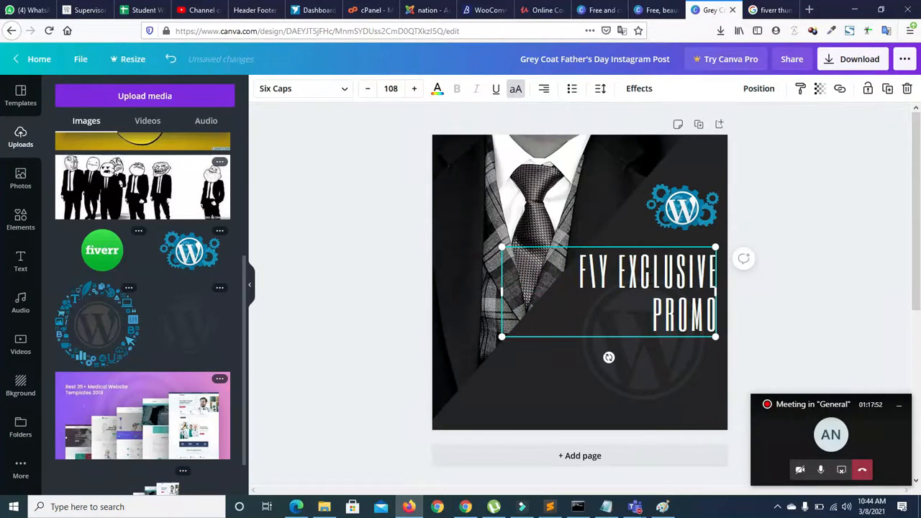
pyautogui.write('WE')
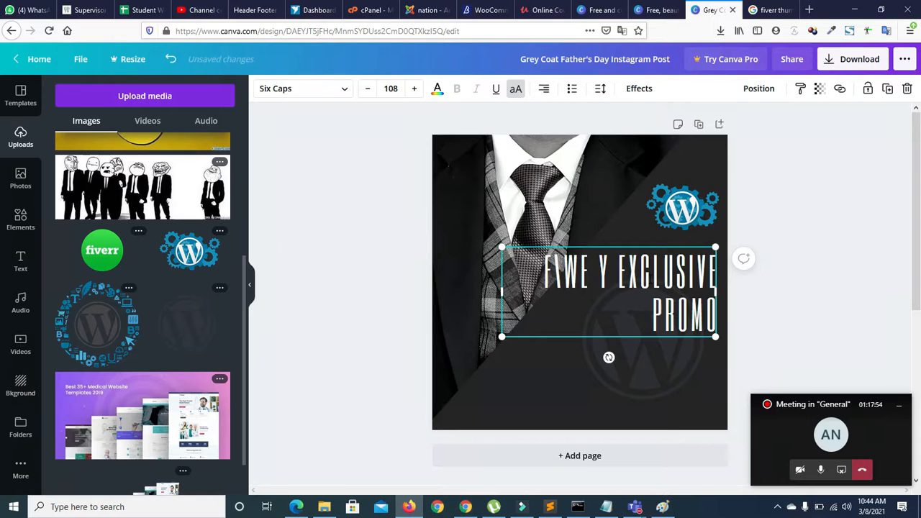
pyautogui.press('BackSpace')
pyautogui.press('BackSpace')
pyautogui.press('BackSpace')
pyautogui.press('BackSpace')
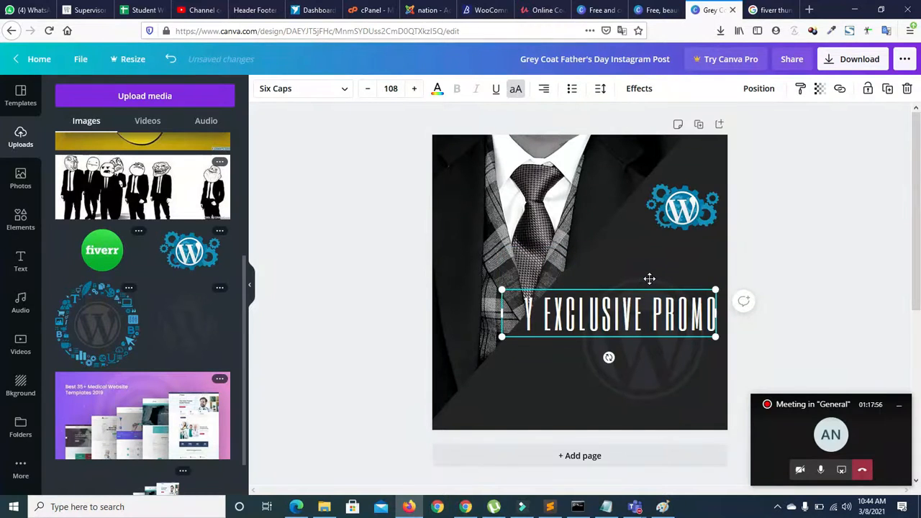
pyautogui.write('W')
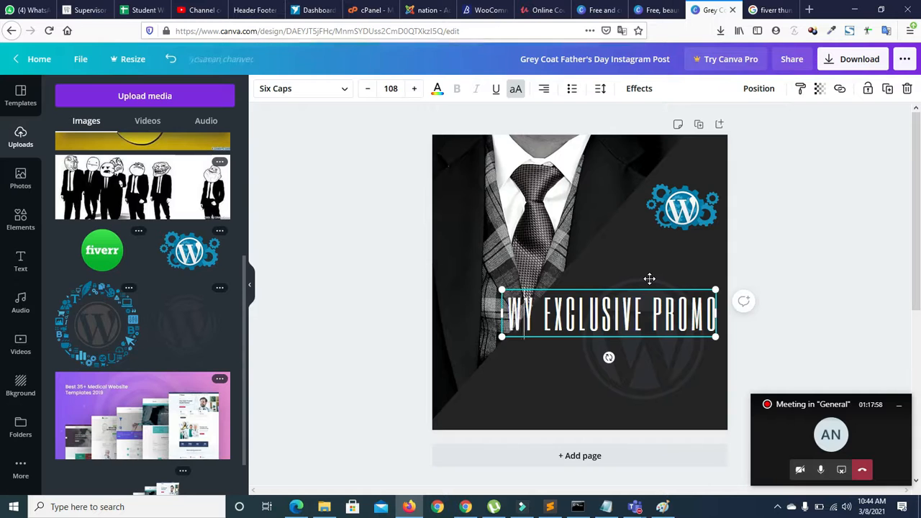
pyautogui.write('E BUILD')
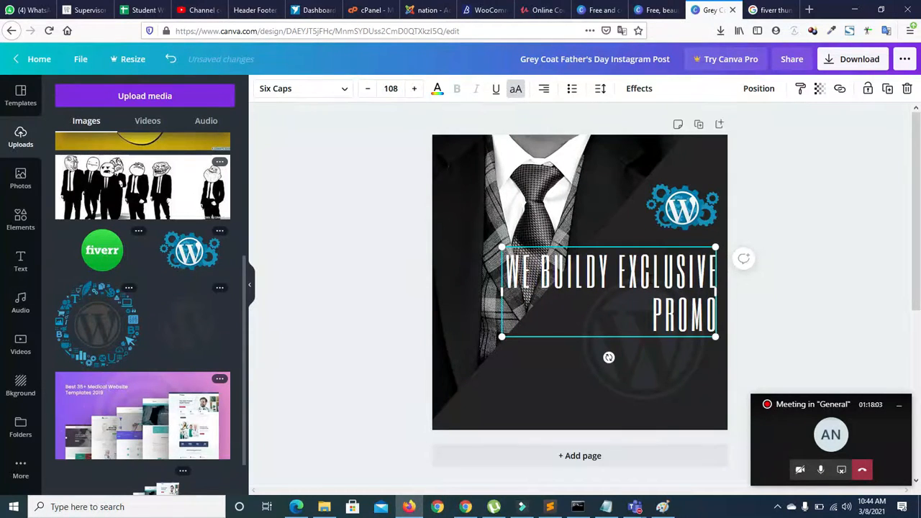
# Step: Remove the leftover "Y EXCLUSIVE PROMO" text after "WE BUILD" in the heading
pyautogui.press('Delete')
pyautogui.press('Delete')
pyautogui.press('Delete')
pyautogui.press('Delete')
pyautogui.press('Delete')
pyautogui.press('Delete')
pyautogui.press('Delete')
pyautogui.press('Delete')
pyautogui.press('Delete')
pyautogui.press('Delete')
pyautogui.press('Delete')
pyautogui.press('Delete')
pyautogui.press('Delete')
pyautogui.press('Delete')
pyautogui.press('Delete')
pyautogui.press('Delete')
pyautogui.press('Delete')
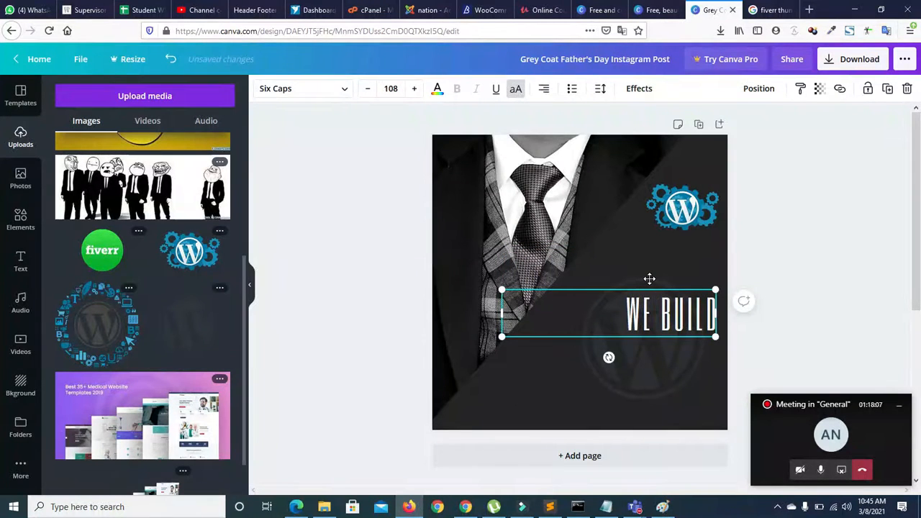
# Step: Add "WORDPRESS" and "WEBISTE" as separate lines under "WE BUILD" in the heading
pyautogui.press('Return')
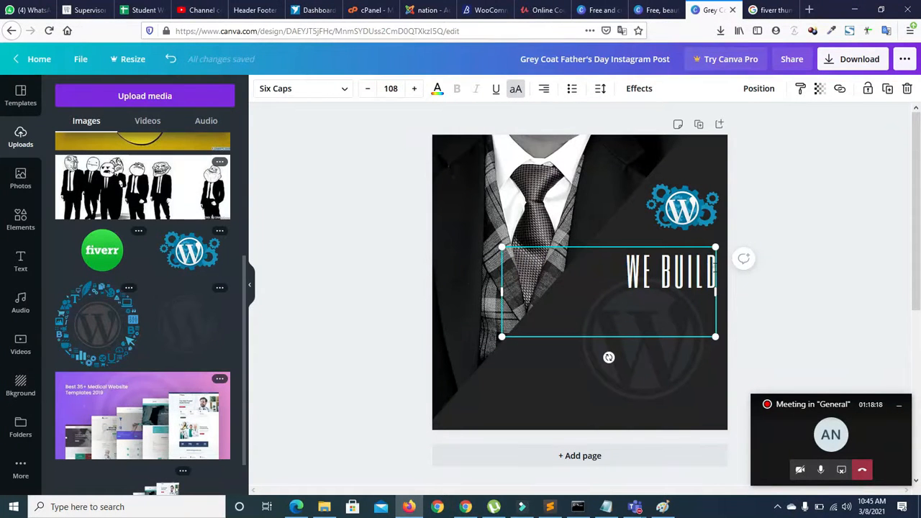
pyautogui.write('WO')
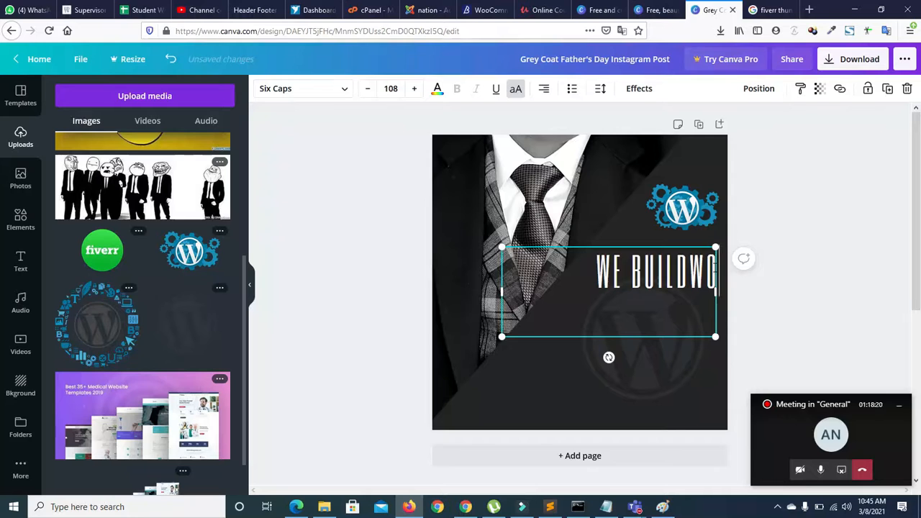
pyautogui.press('BackSpace')
pyautogui.press('BackSpace')
pyautogui.press('Return')
pyautogui.write('WOR')
pyautogui.press('BackSpace')
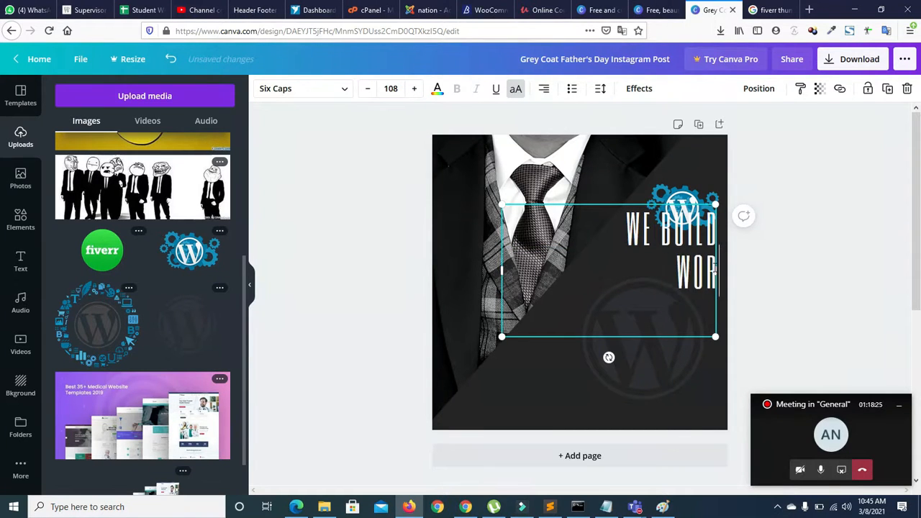
pyautogui.write('DPRESS')
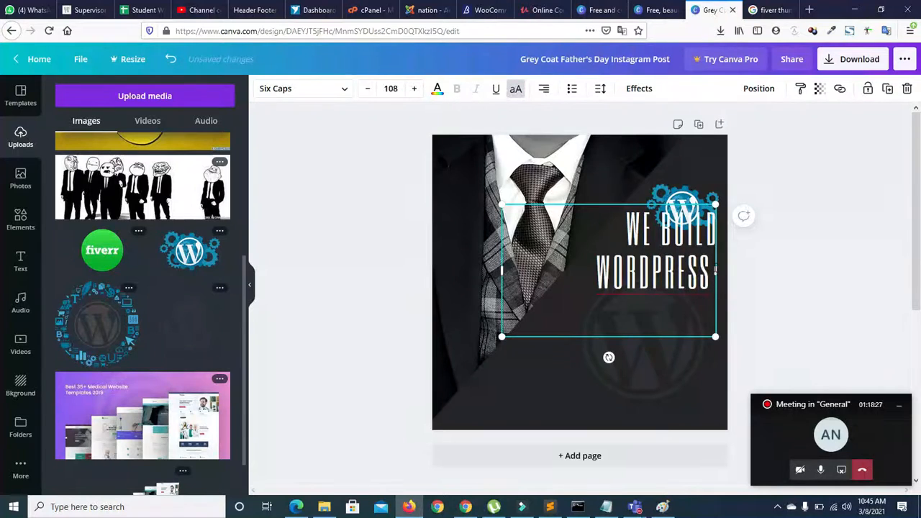
pyautogui.press('Return')
pyautogui.write('WEBISTE')
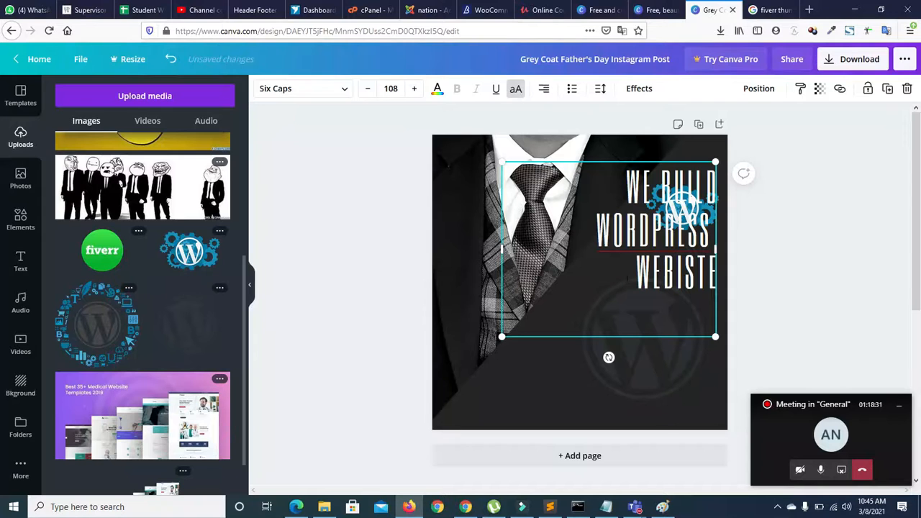
# Step: Join "WORDPRESS WEBISTE" on one line of the heading and add the line "FOR BUSINESS" below it
pyautogui.doubleClick(637, 266)
pyautogui.doubleClick(709, 226)
pyautogui.click(708, 227)
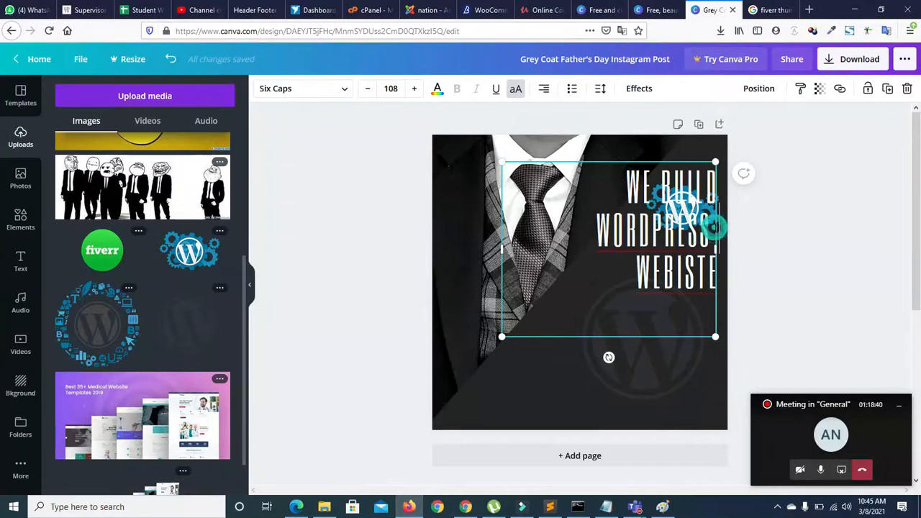
pyautogui.press('Delete')
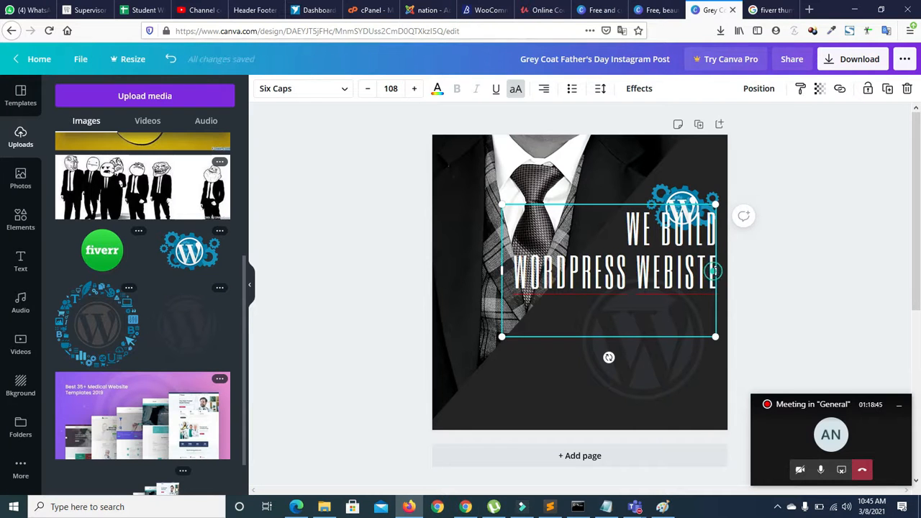
pyautogui.press('Return')
pyautogui.write('FOR')
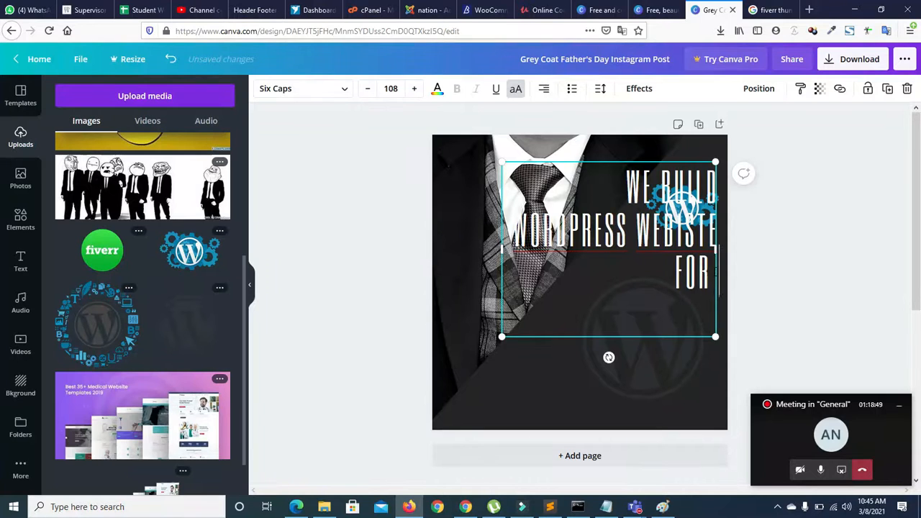
pyautogui.write(' BUSINESS')
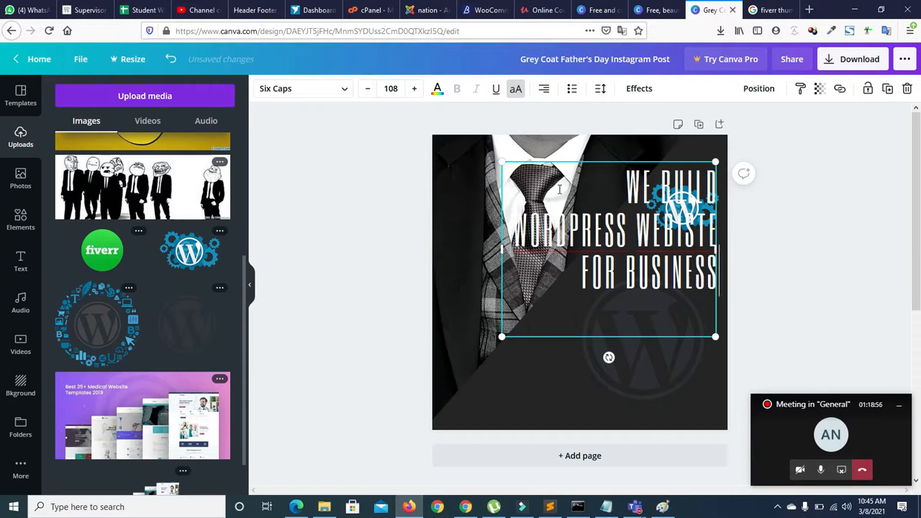
# Step: Move the rewritten heading down below the gears logo, against the page's right edge
pyautogui.click(367, 267)
pyautogui.click(613, 307)
pyautogui.moveTo(617, 229); pyautogui.dragTo(611, 340)
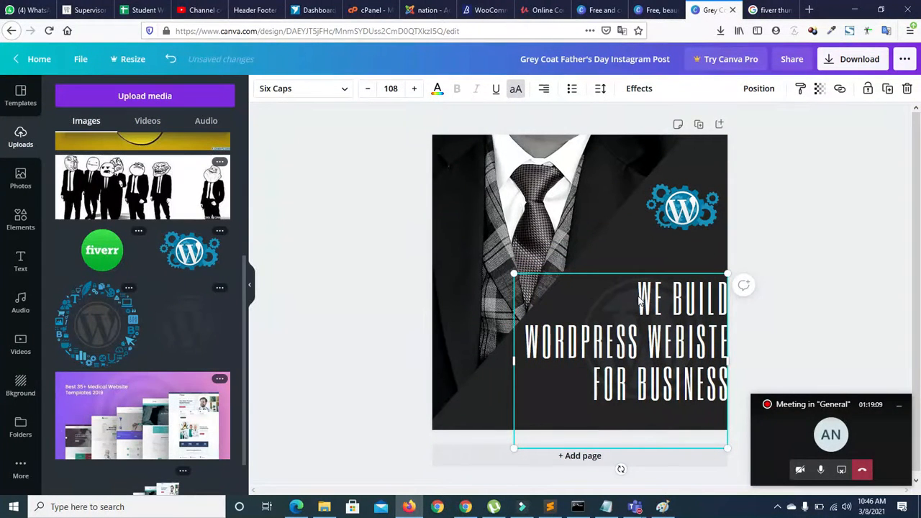
pyautogui.click(373, 323)
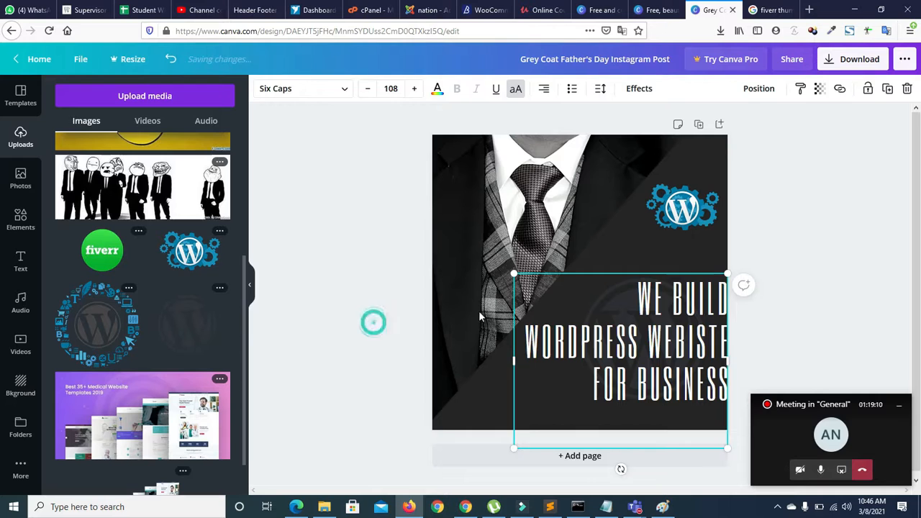
# Step: Centre the "WE BUILD" line of the heading and set its font size to 111
pyautogui.click(643, 294)
pyautogui.moveTo(638, 295); pyautogui.dragTo(726, 293)
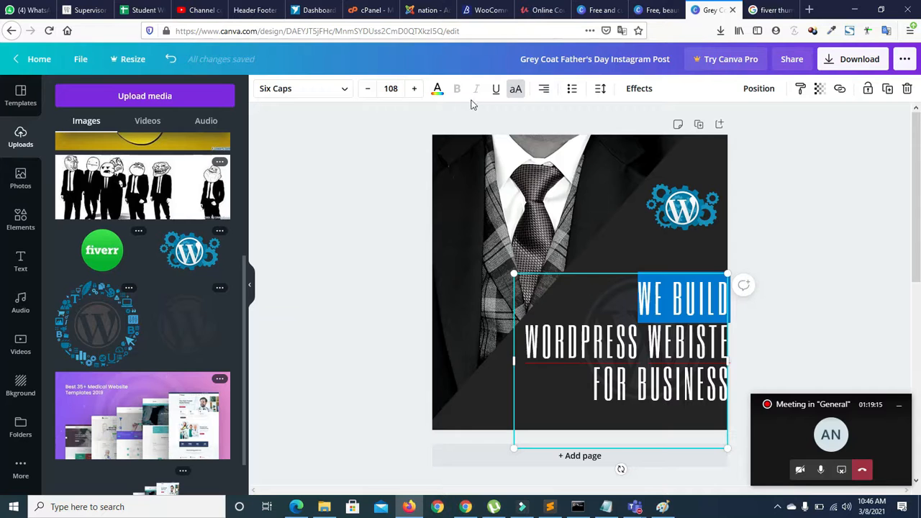
pyautogui.click(544, 89)
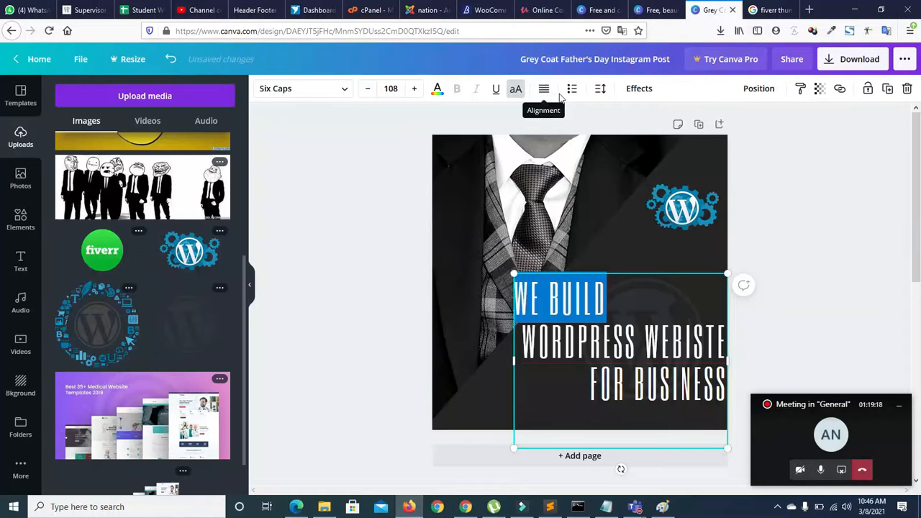
pyautogui.click(542, 93)
pyautogui.click(541, 92)
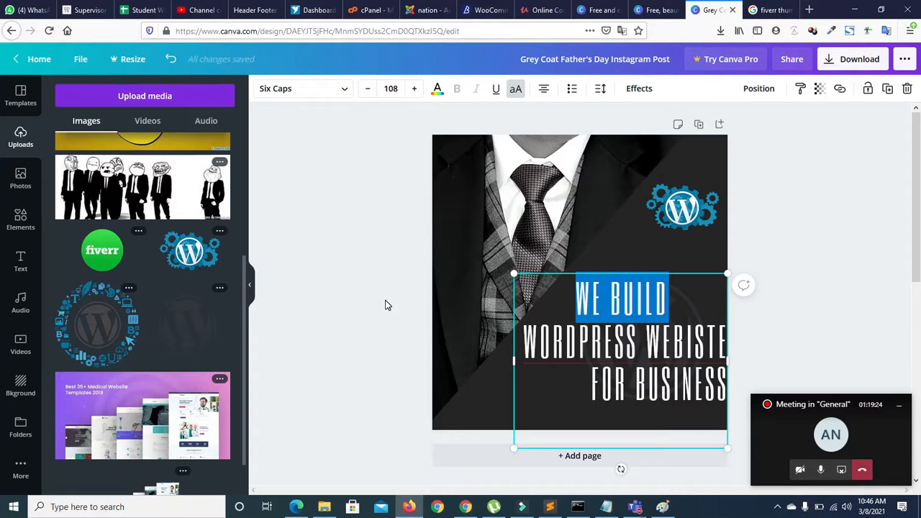
pyautogui.click(415, 88)
pyautogui.click(414, 88)
pyautogui.click(414, 89)
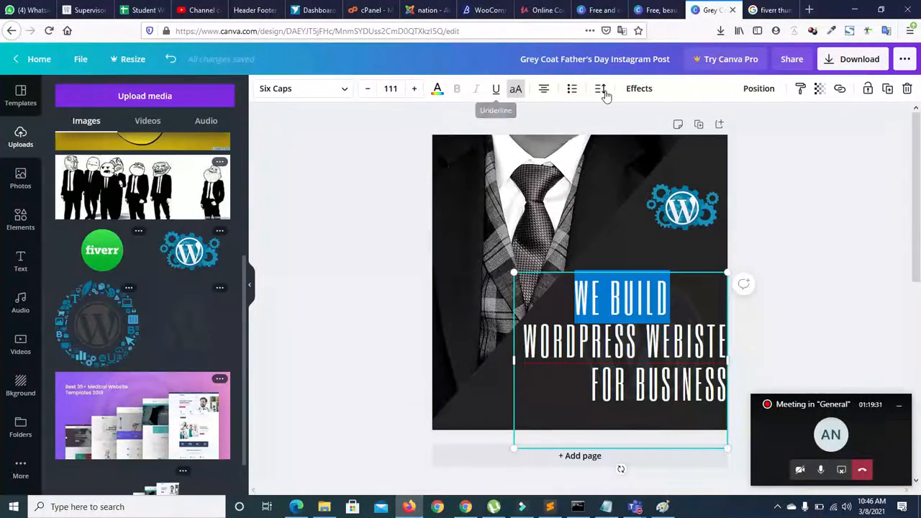
# Step: Apply the Shadow text effect to the heading with an offset of 56 and a blur of 39
pyautogui.click(633, 92)
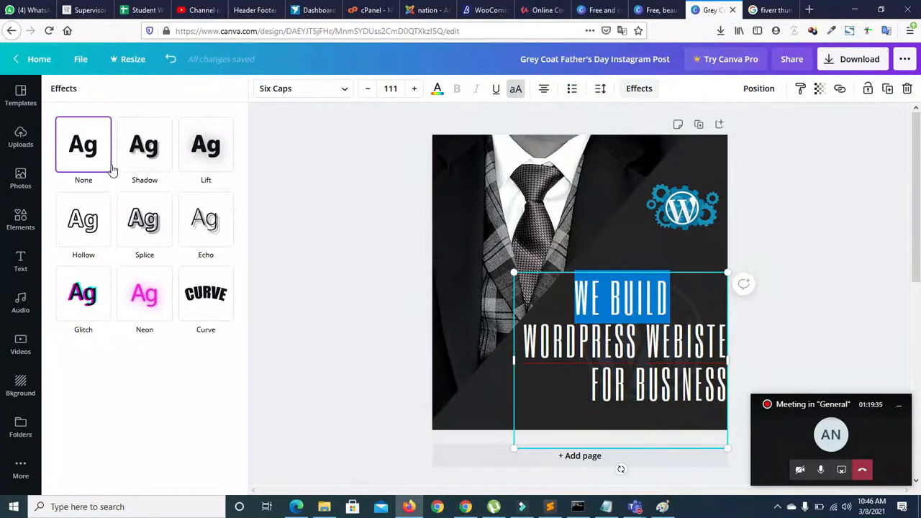
pyautogui.click(148, 151)
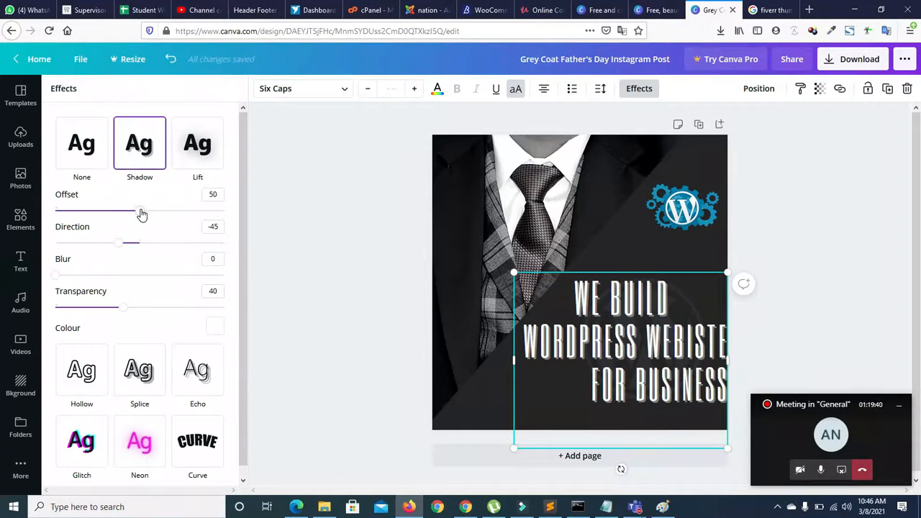
pyautogui.moveTo(143, 216); pyautogui.dragTo(152, 217)
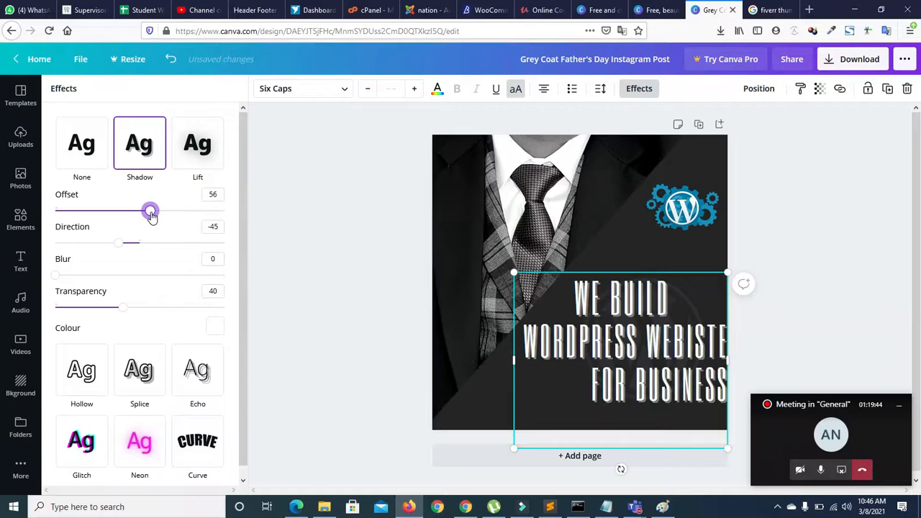
pyautogui.moveTo(59, 281); pyautogui.dragTo(121, 276)
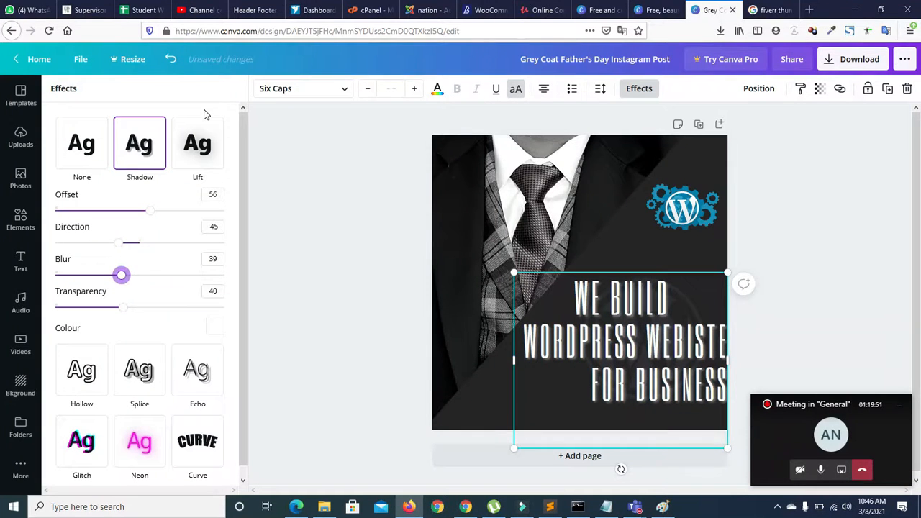
pyautogui.click(372, 128)
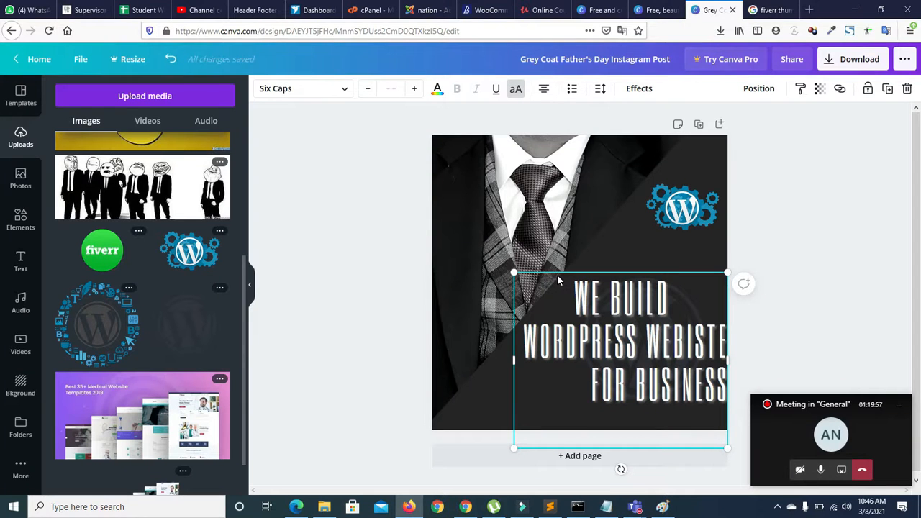
pyautogui.click(637, 88)
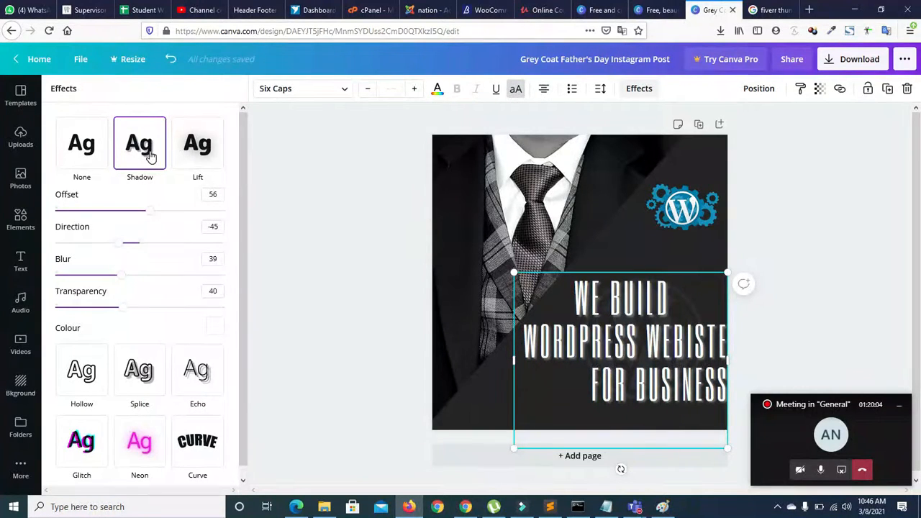
pyautogui.scroll(-1, 244, 331)
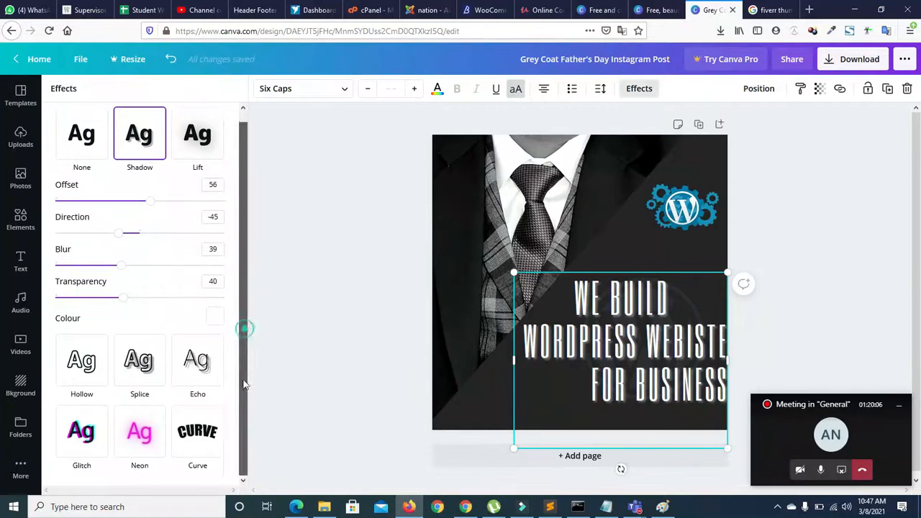
pyautogui.click(320, 315)
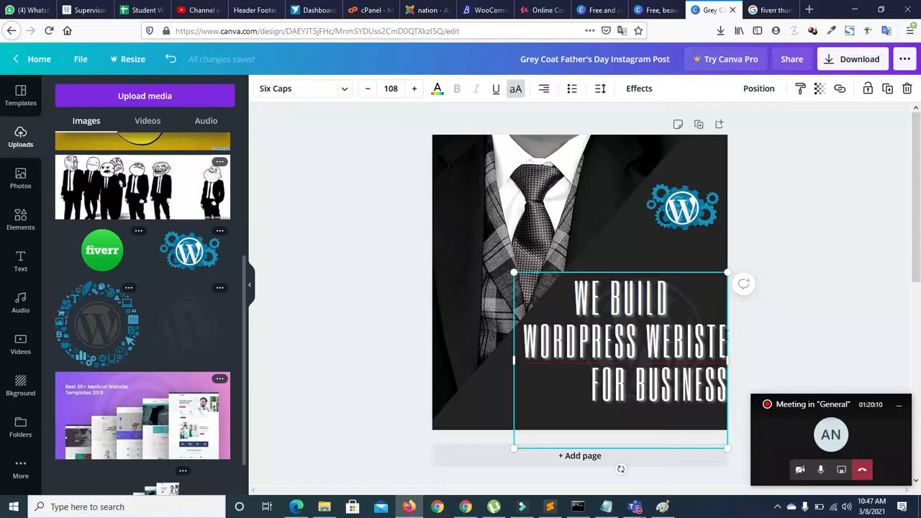
# Step: Centre the "FOR BUSINESS" line of the heading
pyautogui.moveTo(591, 385); pyautogui.dragTo(729, 383)
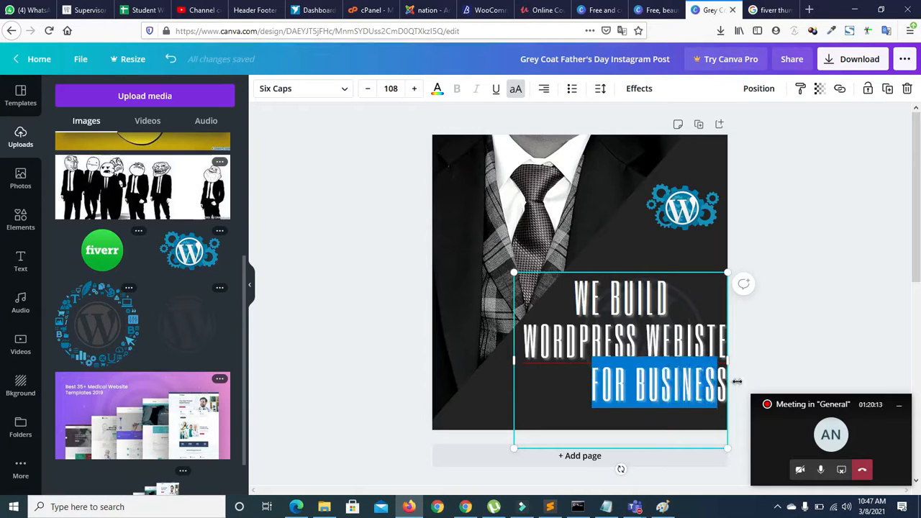
pyautogui.click(593, 388)
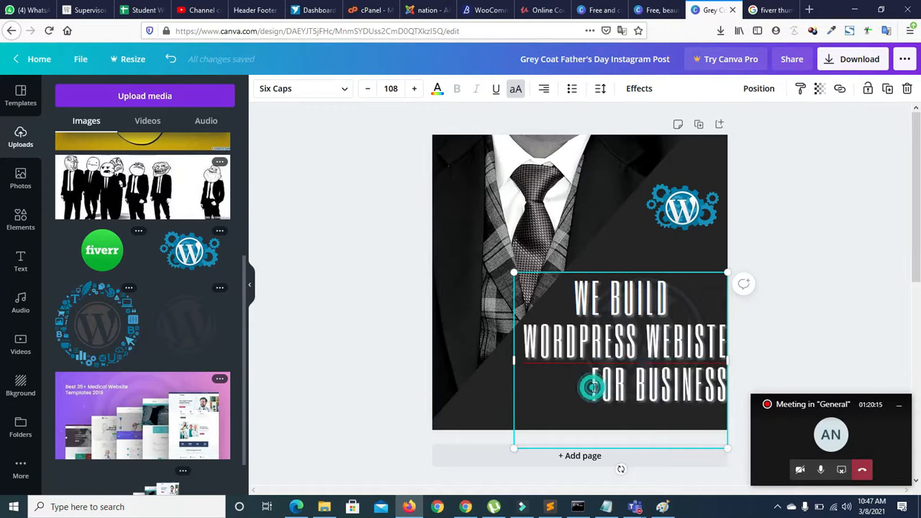
pyautogui.moveTo(593, 388); pyautogui.dragTo(755, 387)
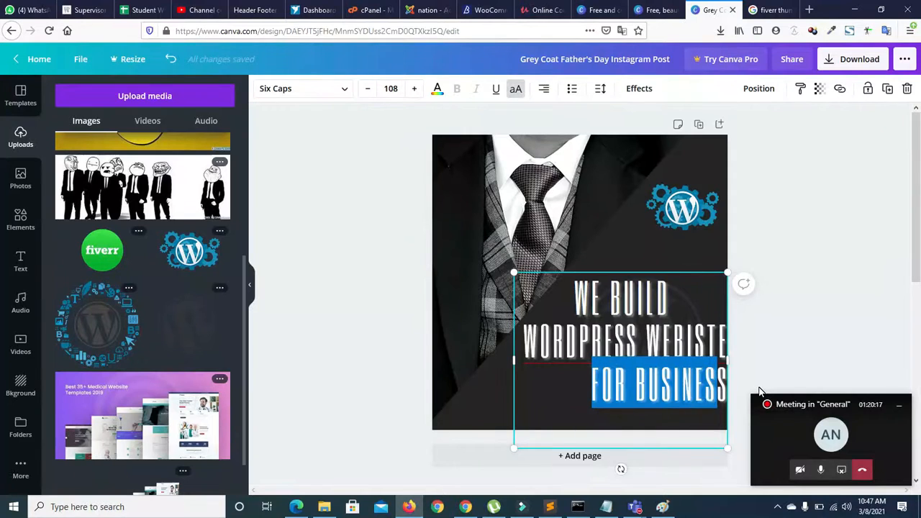
pyautogui.moveTo(592, 384); pyautogui.dragTo(737, 382)
pyautogui.click(544, 90)
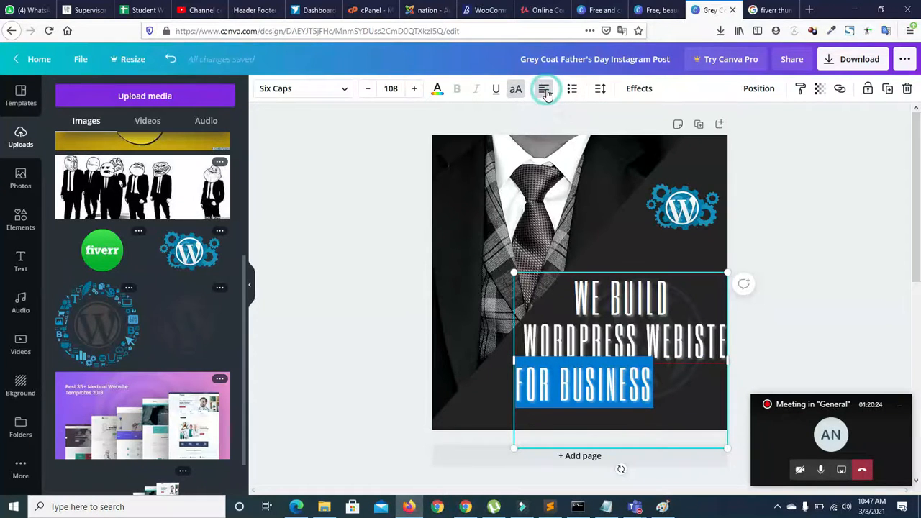
pyautogui.click(545, 90)
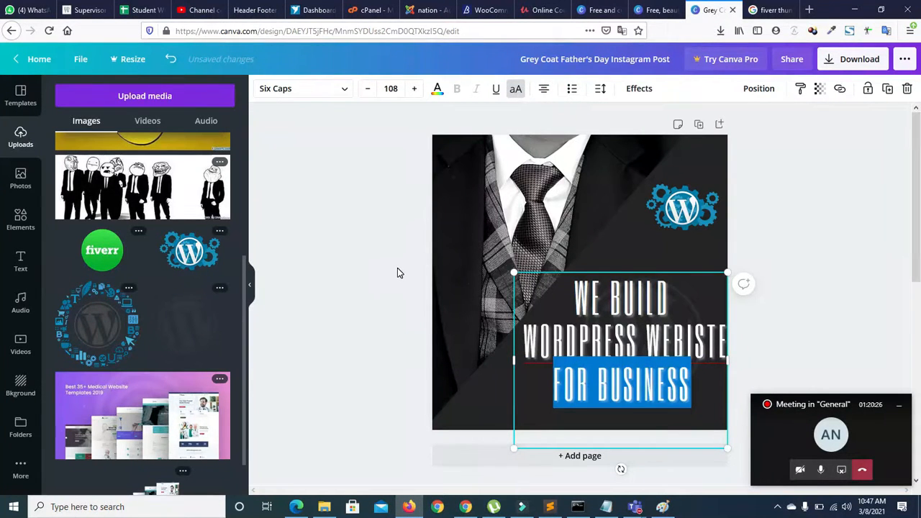
pyautogui.click(435, 367)
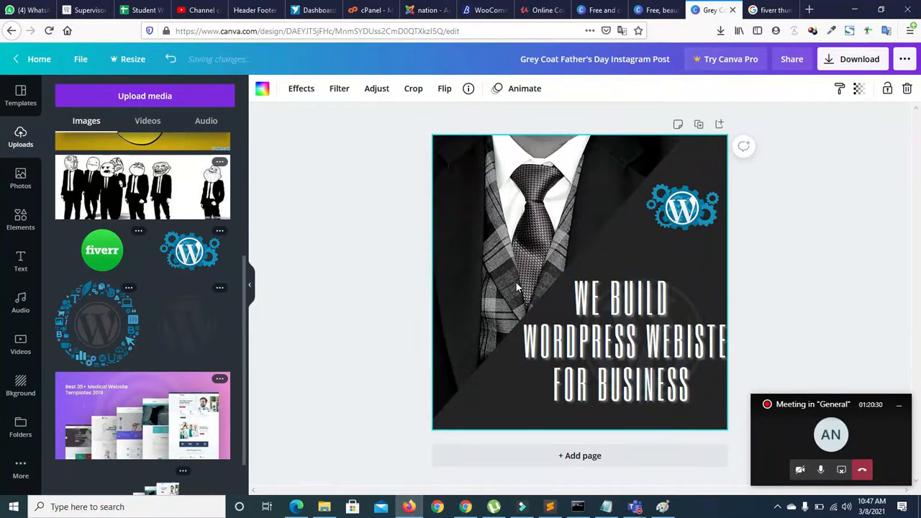
# Step: Nudge the heading slightly left, away from the page's right edge
pyautogui.click(685, 304)
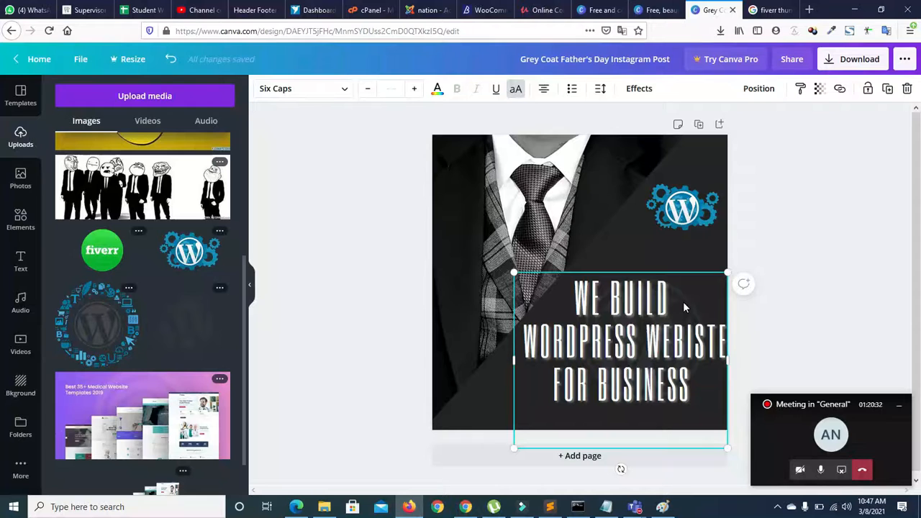
pyautogui.press('Left')
pyautogui.press('Left')
pyautogui.press('Left')
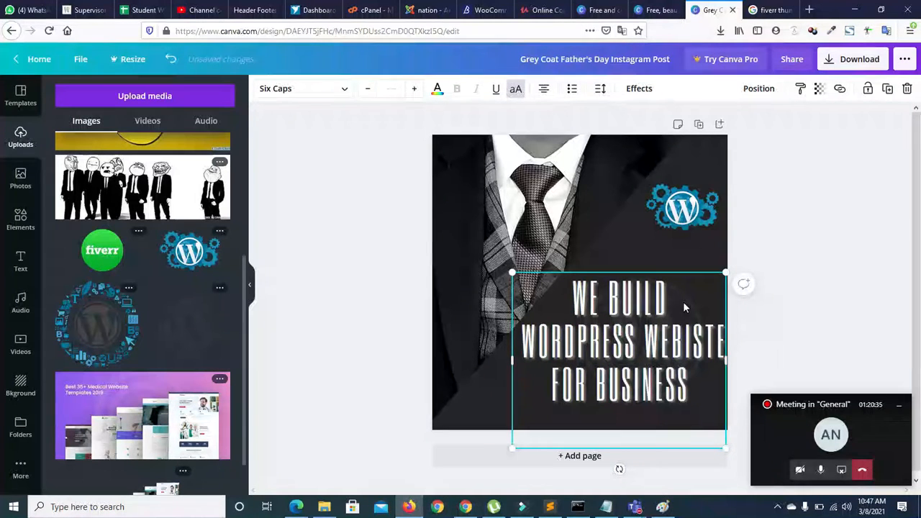
pyautogui.press('Left')
pyautogui.press('Left')
pyautogui.press('Left')
pyautogui.press('Left')
pyautogui.press('Left')
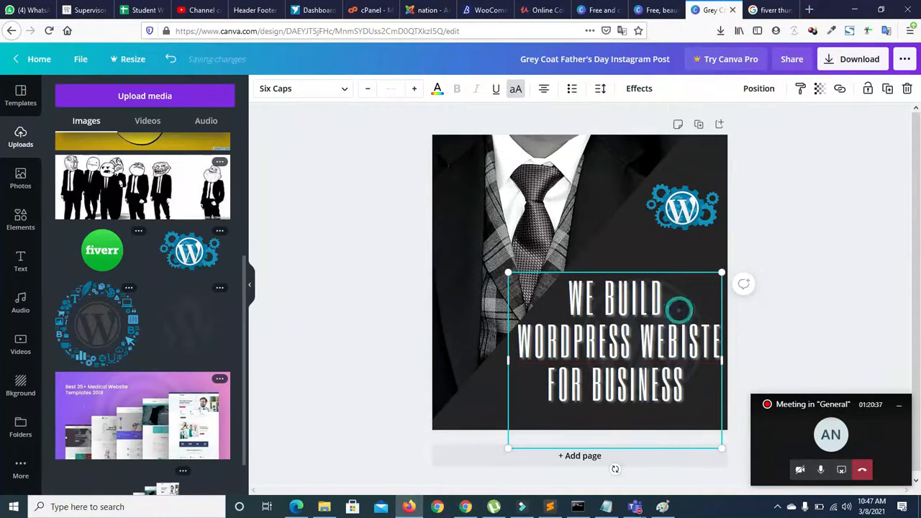
pyautogui.click(679, 311)
pyautogui.click(357, 385)
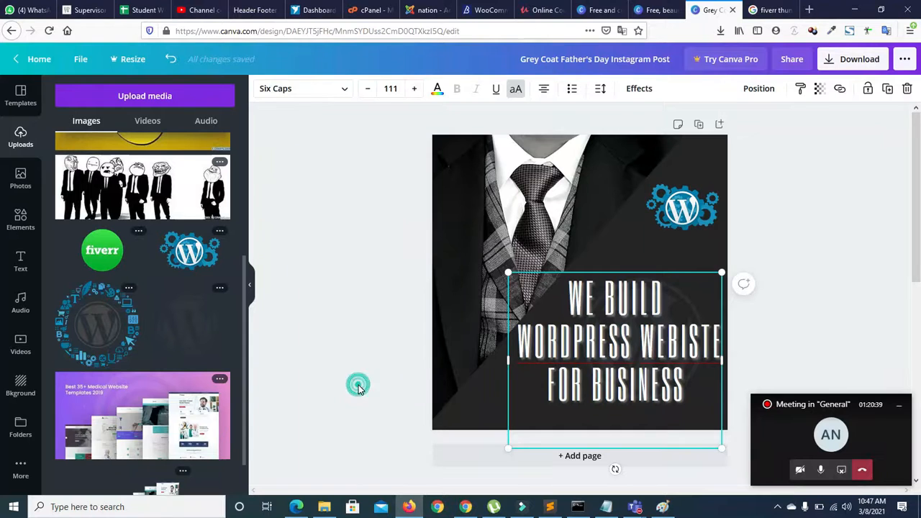
# Step: Move the heading up out of the way and shift the faint WordPress watermark slightly left
pyautogui.moveTo(565, 354); pyautogui.dragTo(518, 269)
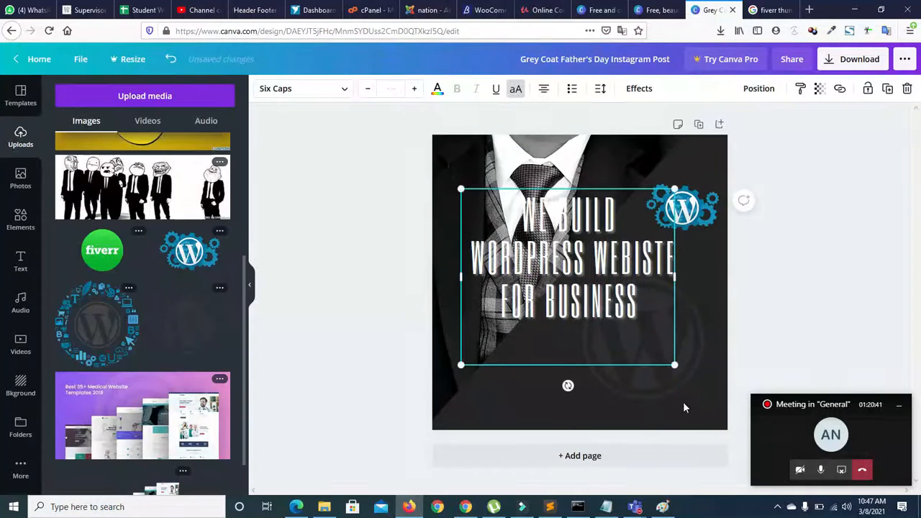
pyautogui.moveTo(659, 391); pyautogui.dragTo(637, 392)
pyautogui.click(353, 237)
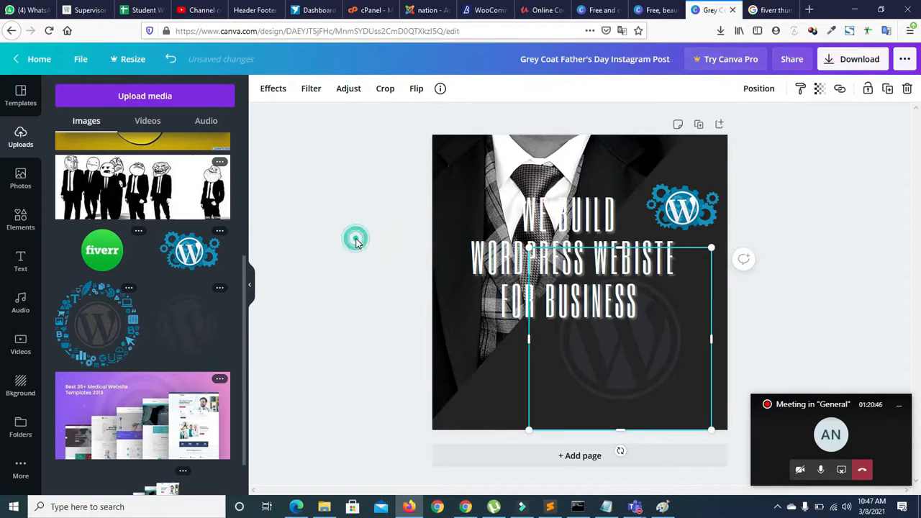
# Step: Place the heading back over the faint WordPress watermark in the dark lower area and scale it down slightly
pyautogui.moveTo(533, 253); pyautogui.dragTo(570, 349)
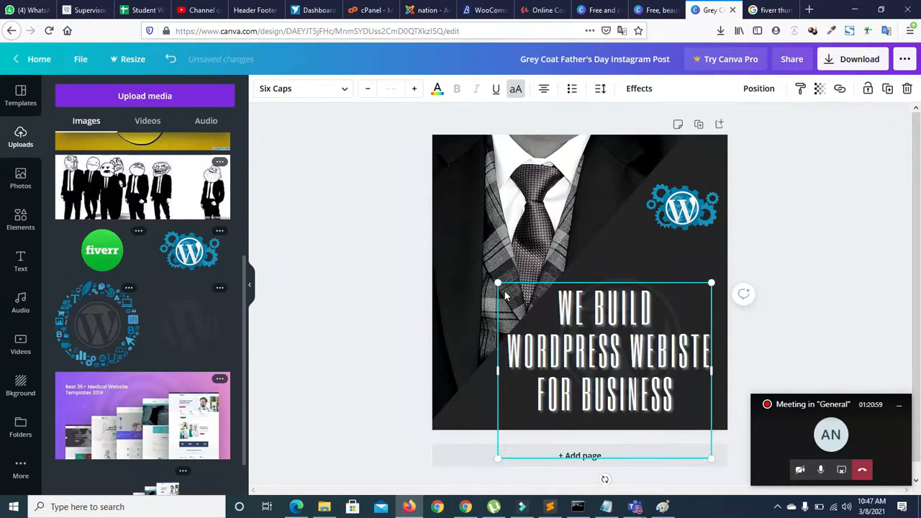
pyautogui.moveTo(498, 283); pyautogui.dragTo(506, 290)
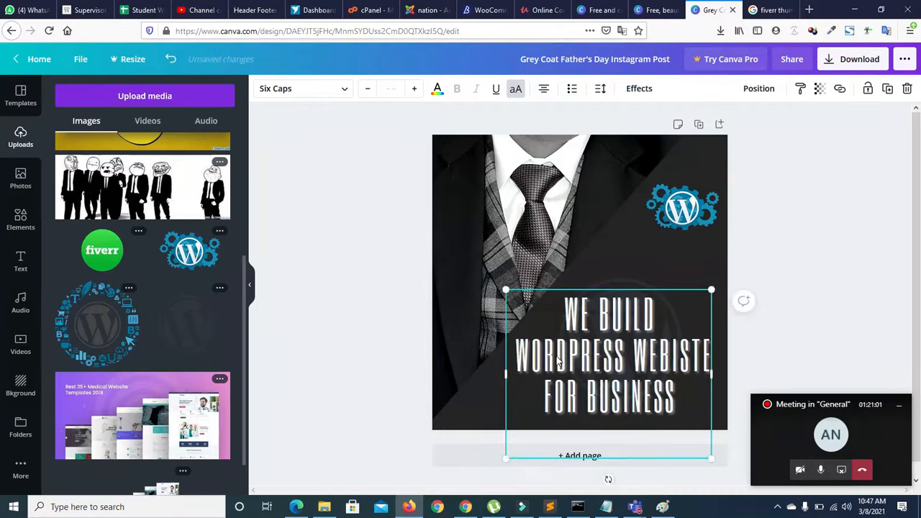
pyautogui.moveTo(557, 362); pyautogui.dragTo(553, 362)
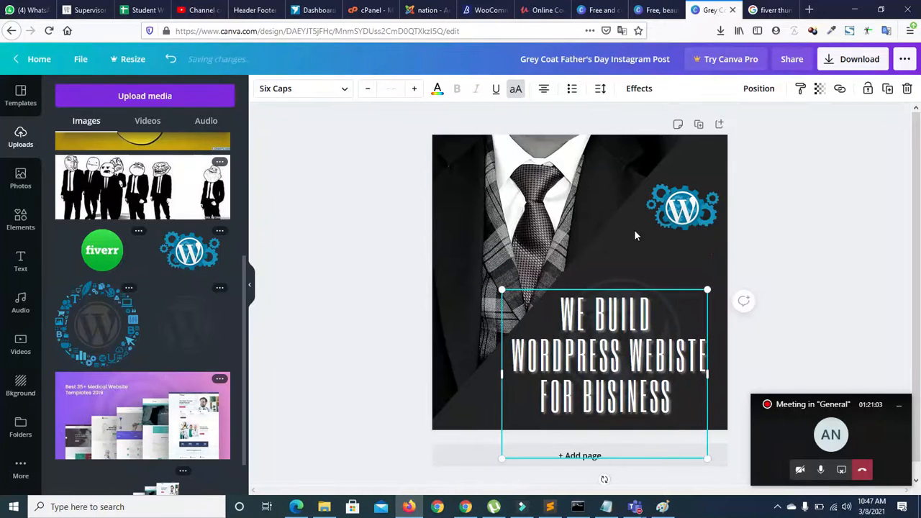
# Step: Shrink the WordPress gears logo to about half its size and place it just above the heading
pyautogui.moveTo(689, 213); pyautogui.dragTo(654, 234)
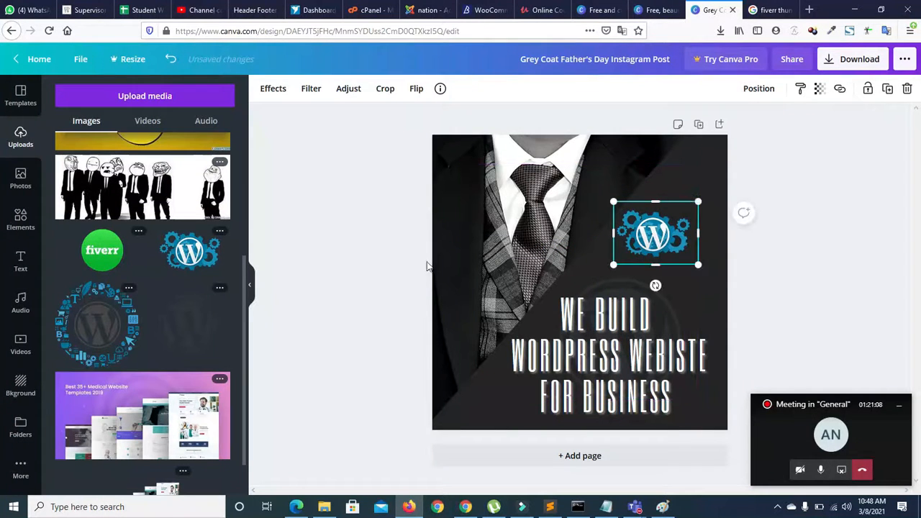
pyautogui.moveTo(612, 201); pyautogui.dragTo(658, 235)
pyautogui.moveTo(660, 266); pyautogui.dragTo(637, 284)
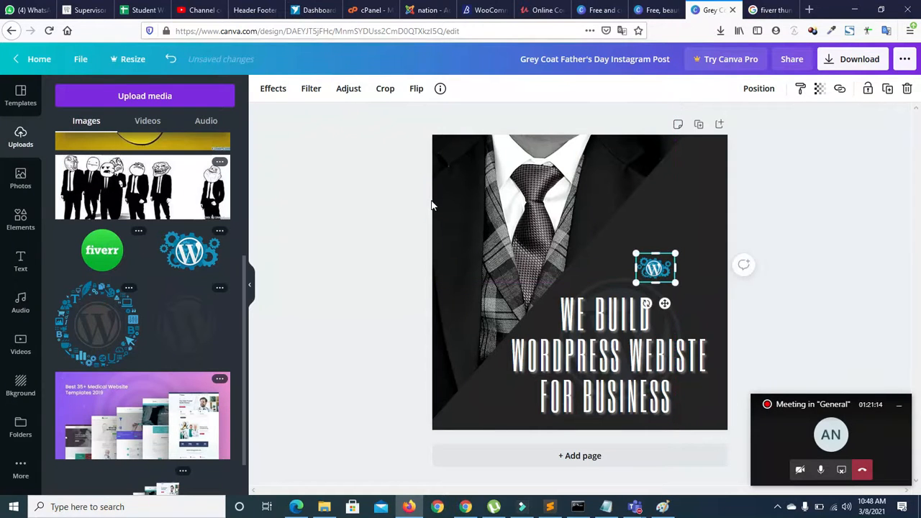
pyautogui.click(357, 220)
pyautogui.click(323, 322)
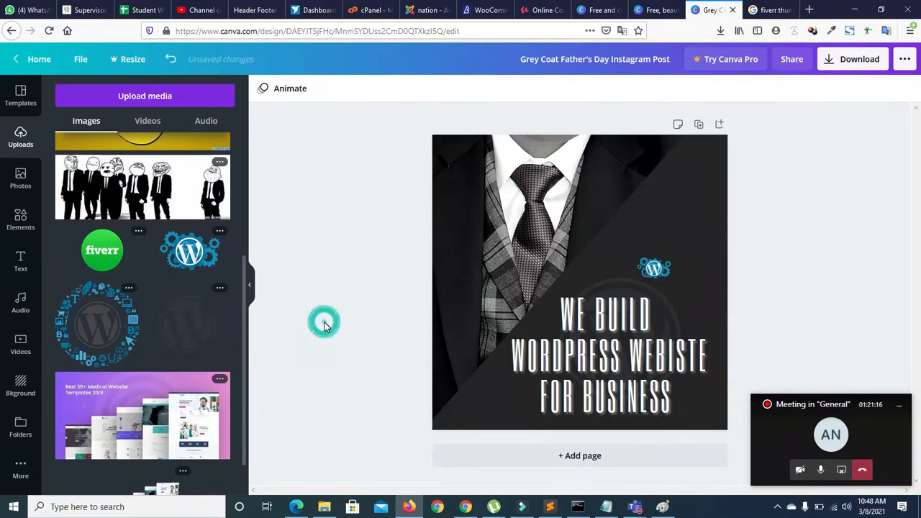
# Step: Recolour the whole heading yellow and remove its shadow by setting the text effect to None
pyautogui.click(600, 354)
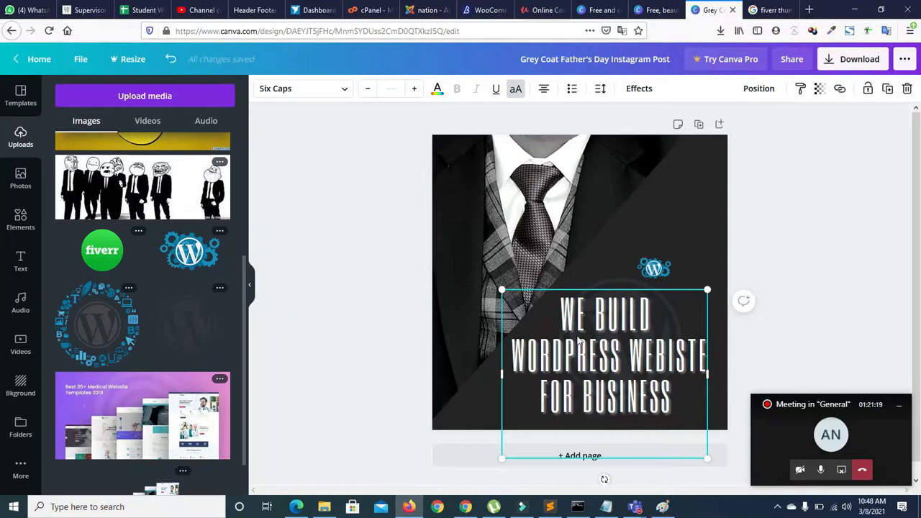
pyautogui.click(437, 88)
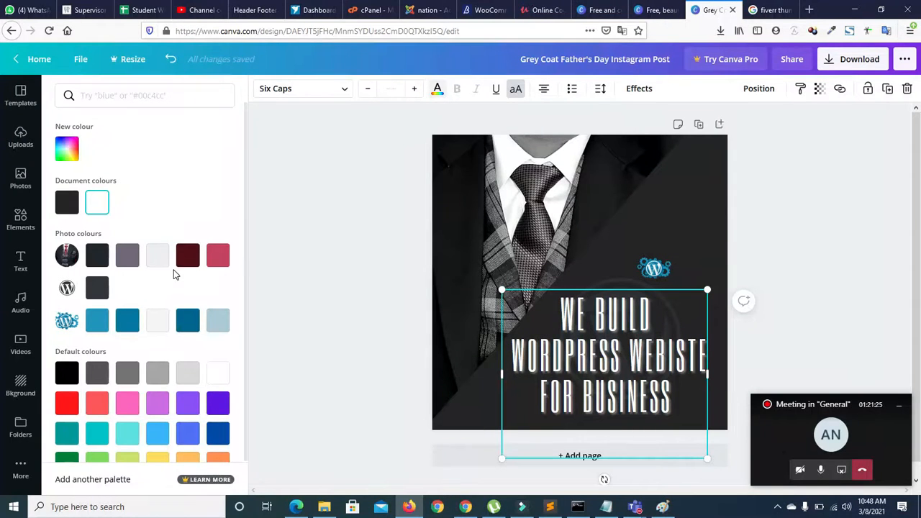
pyautogui.click(219, 255)
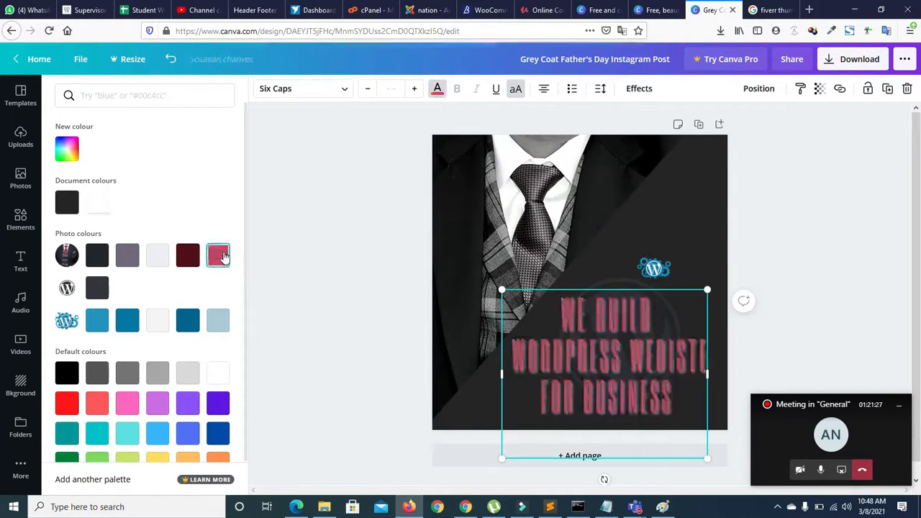
pyautogui.click(216, 458)
pyautogui.click(160, 458)
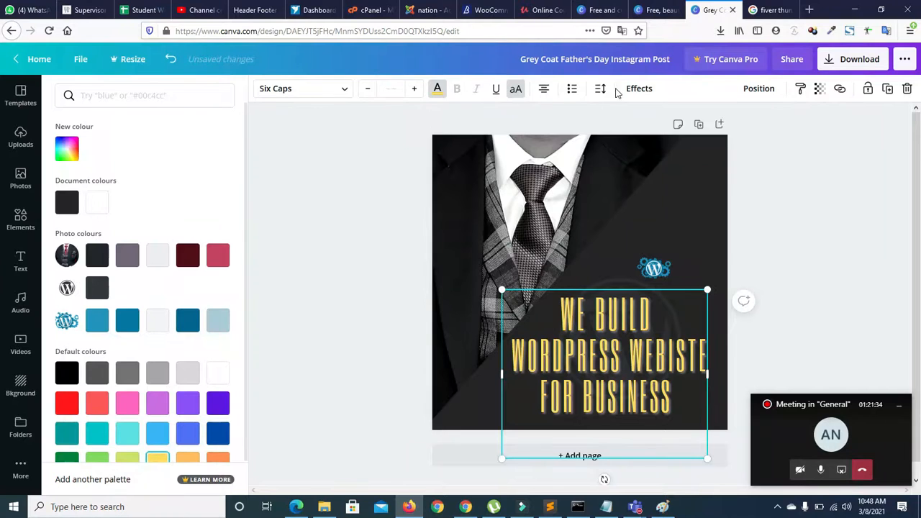
pyautogui.click(637, 88)
pyautogui.click(83, 144)
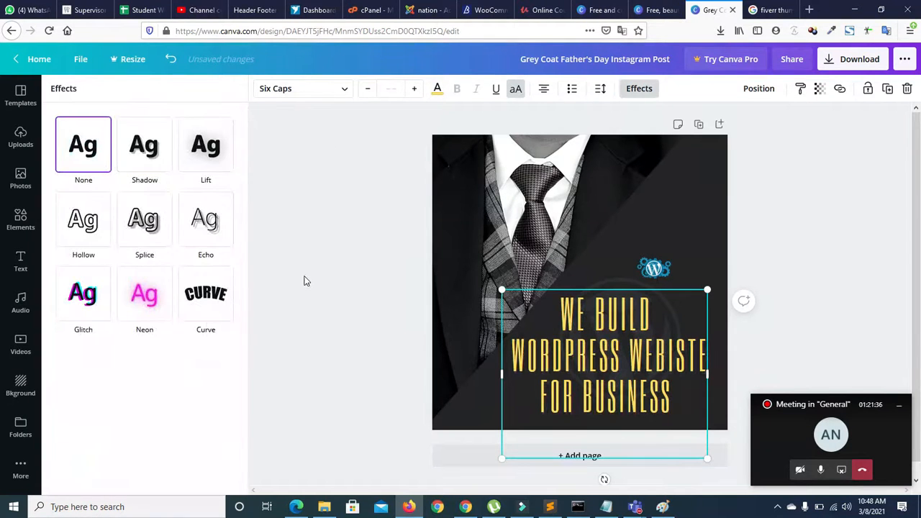
# Step: Apply the Shadow effect to the heading with offset 52, direction -13, blur 34 and transparency 53
pyautogui.click(149, 145)
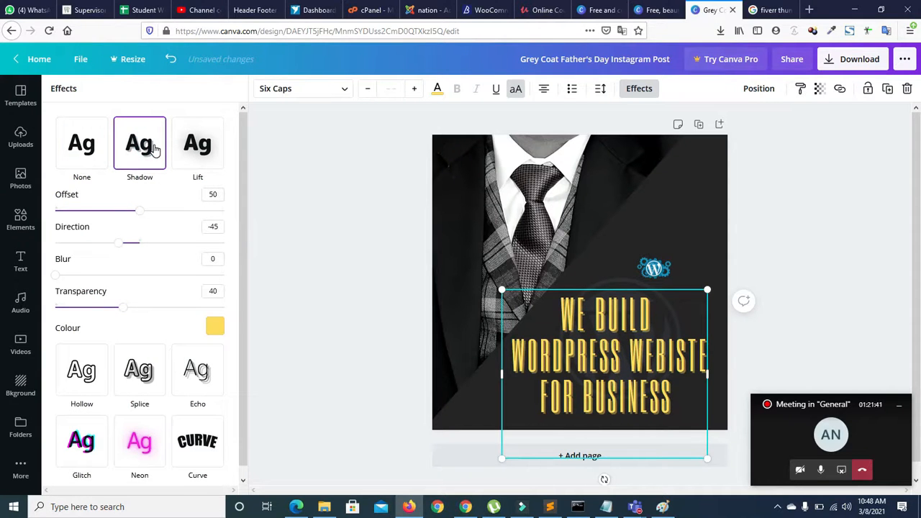
pyautogui.moveTo(118, 242); pyautogui.dragTo(134, 245)
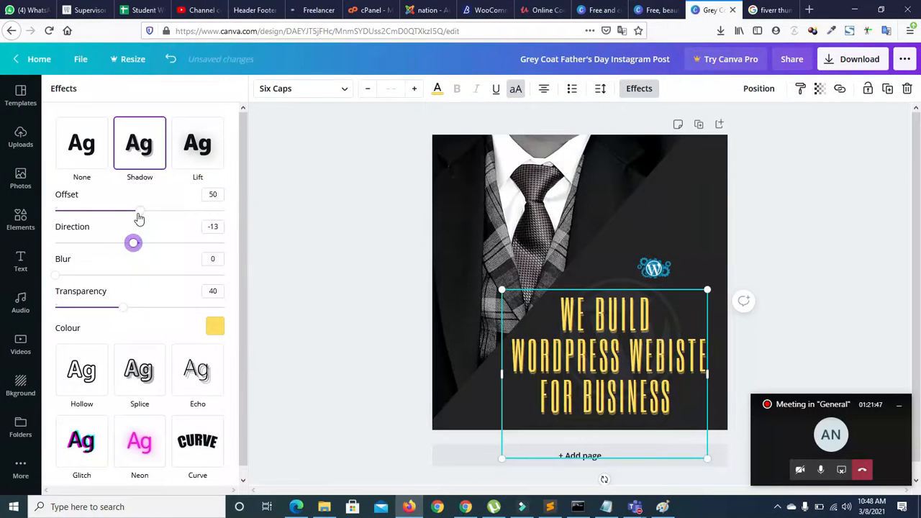
pyautogui.moveTo(139, 211)
pyautogui.mouseDown()
pyautogui.moveTo(157, 217)
pyautogui.moveTo(143, 211)
pyautogui.mouseUp()
pyautogui.moveTo(56, 276); pyautogui.dragTo(113, 275)
pyautogui.moveTo(123, 308); pyautogui.dragTo(147, 313)
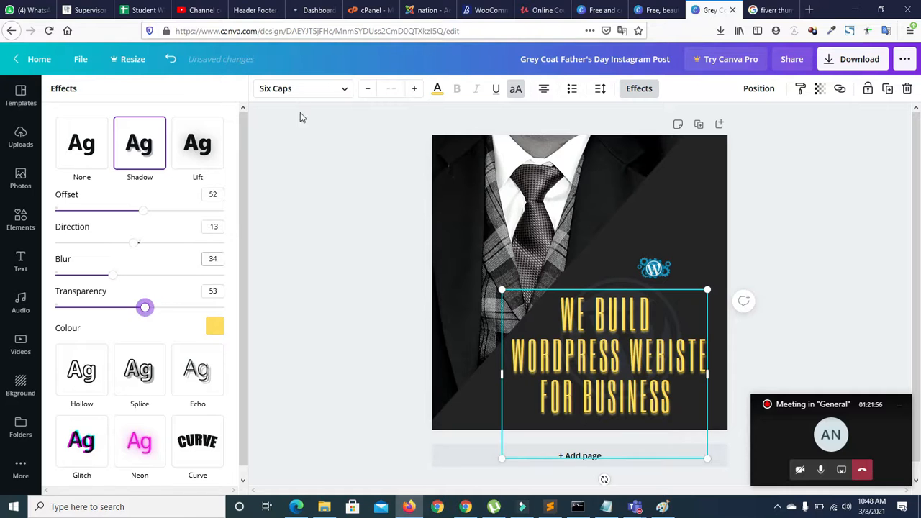
# Step: Try dark grey, black and light grey for the heading's shadow colour, and settle on light purple
pyautogui.click(215, 326)
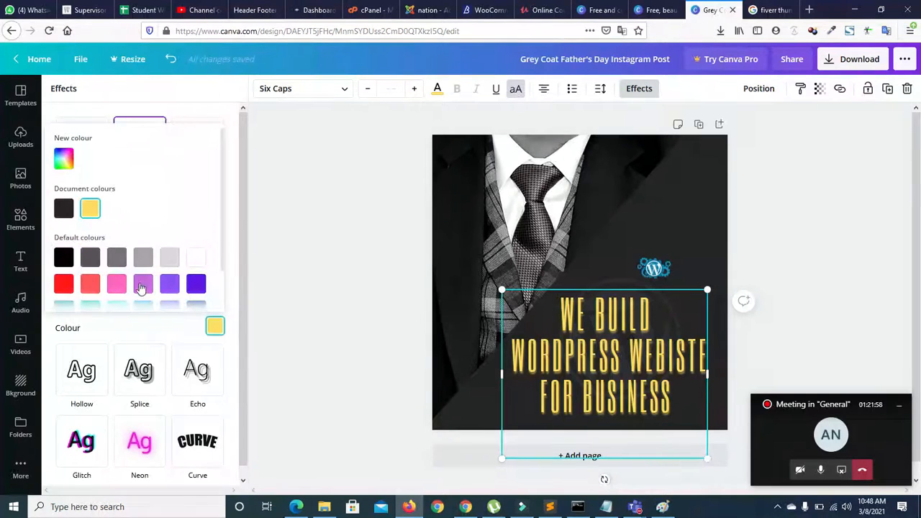
pyautogui.click(89, 257)
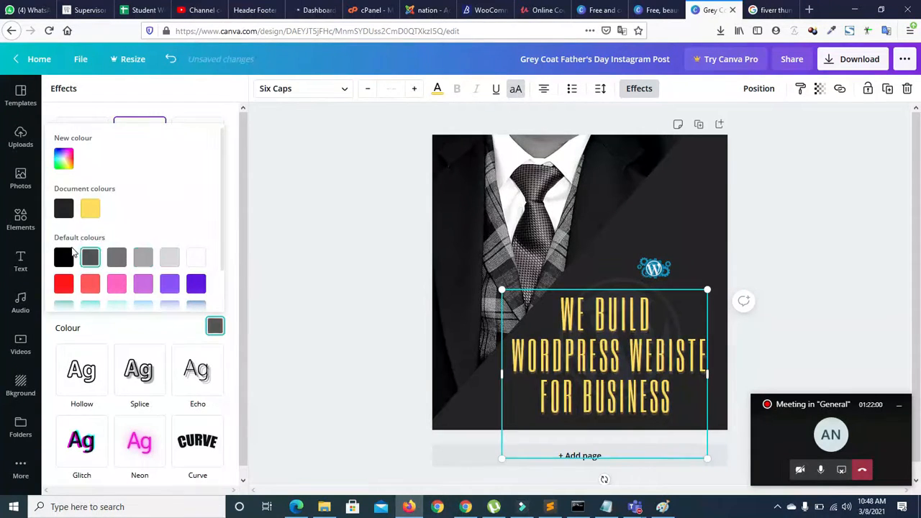
pyautogui.click(65, 258)
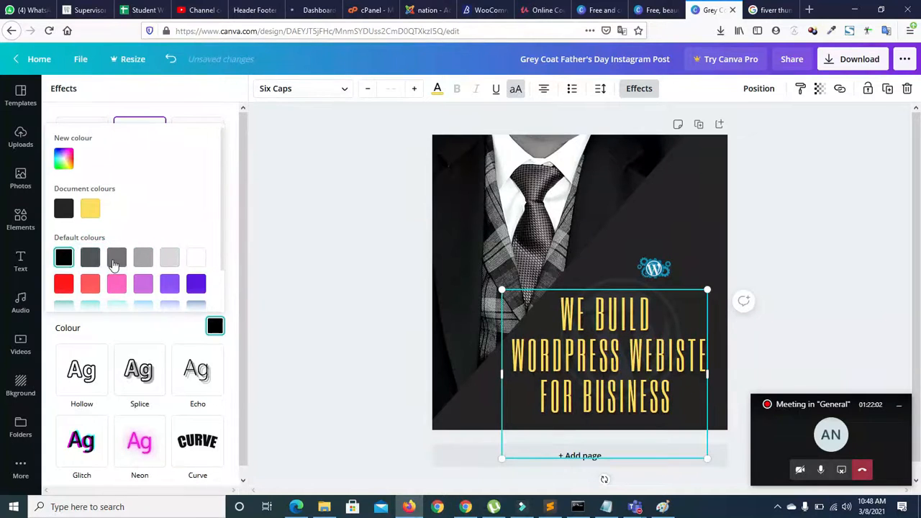
pyautogui.click(171, 260)
pyautogui.click(143, 285)
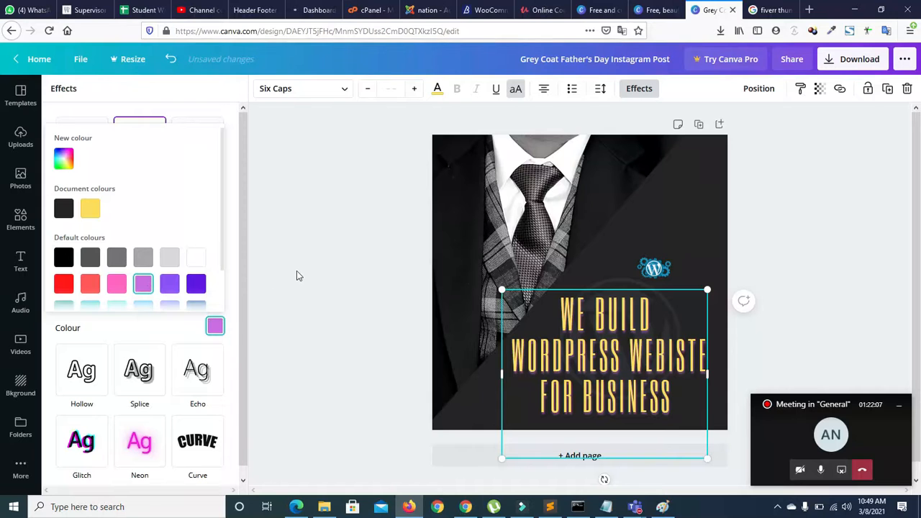
pyautogui.click(316, 185)
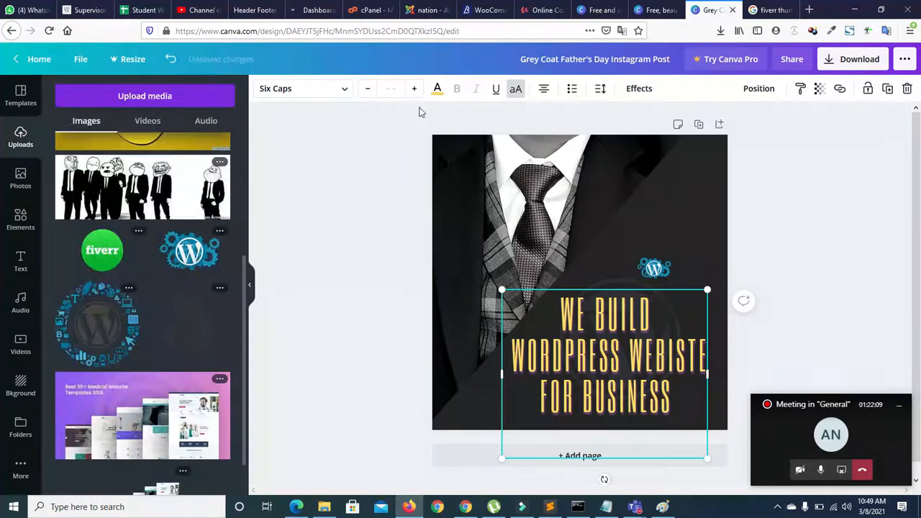
# Step: Try purple, blue, orange and lime green text colours on the heading, and return it to yellow
pyautogui.click(437, 89)
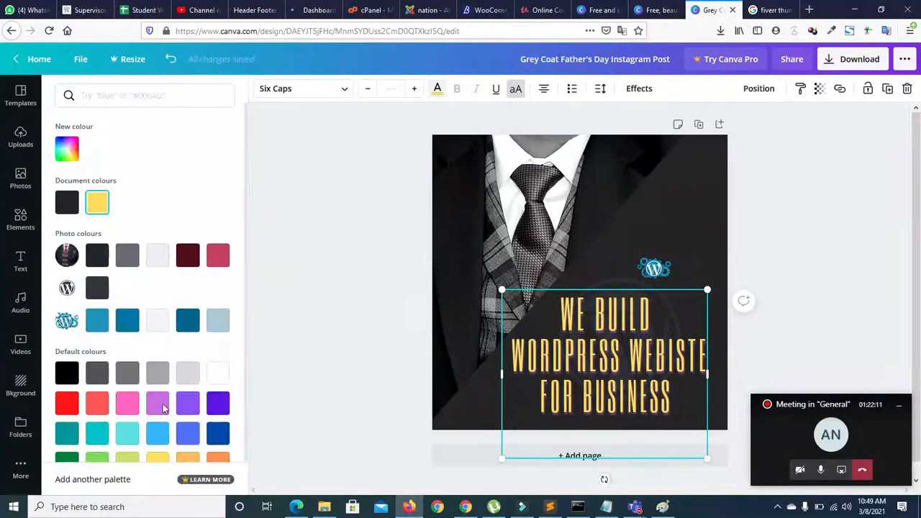
pyautogui.click(187, 404)
pyautogui.click(219, 403)
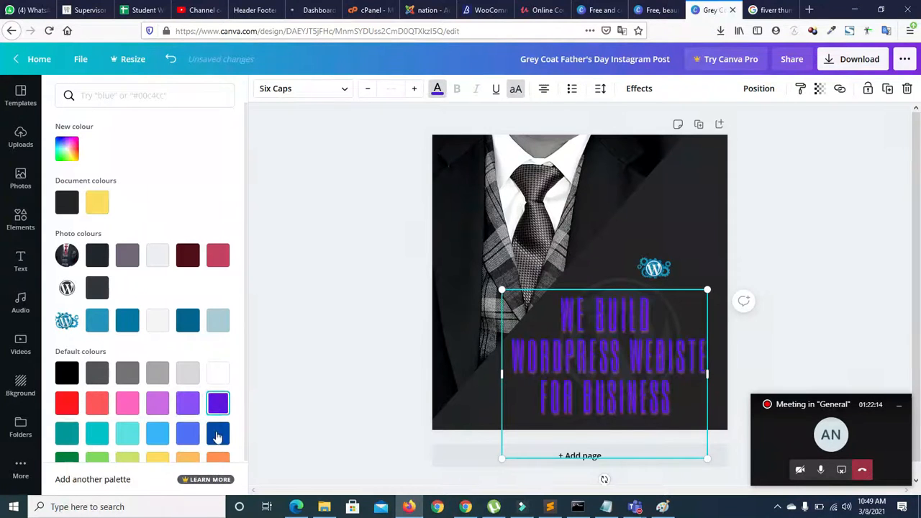
pyautogui.click(188, 434)
pyautogui.click(210, 459)
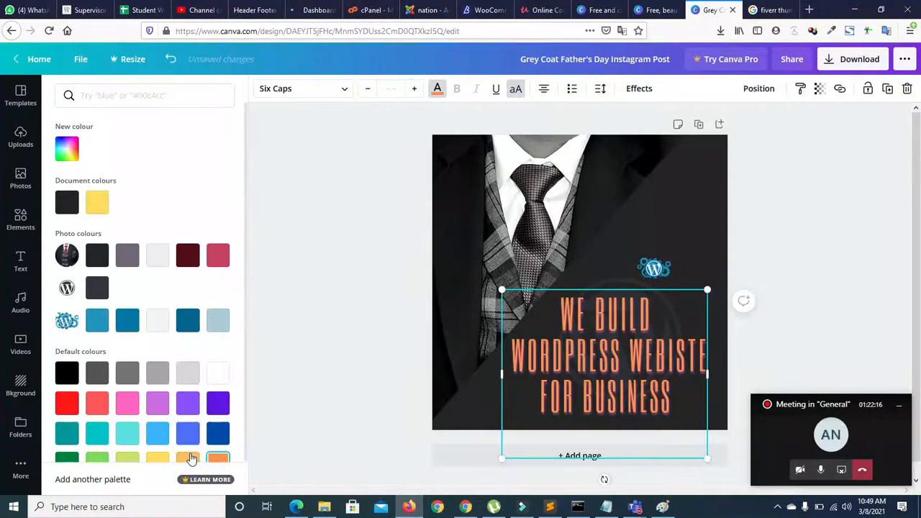
pyautogui.click(191, 459)
pyautogui.click(157, 459)
pyautogui.click(127, 458)
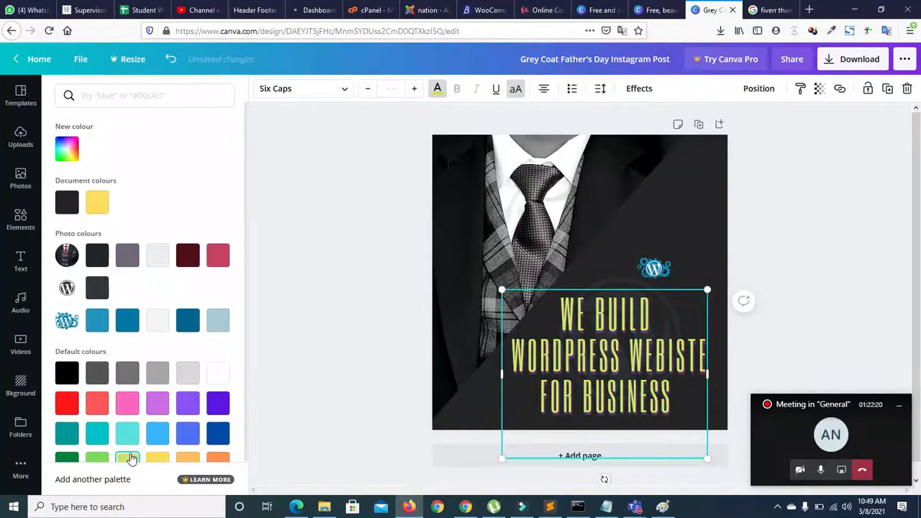
pyautogui.click(214, 460)
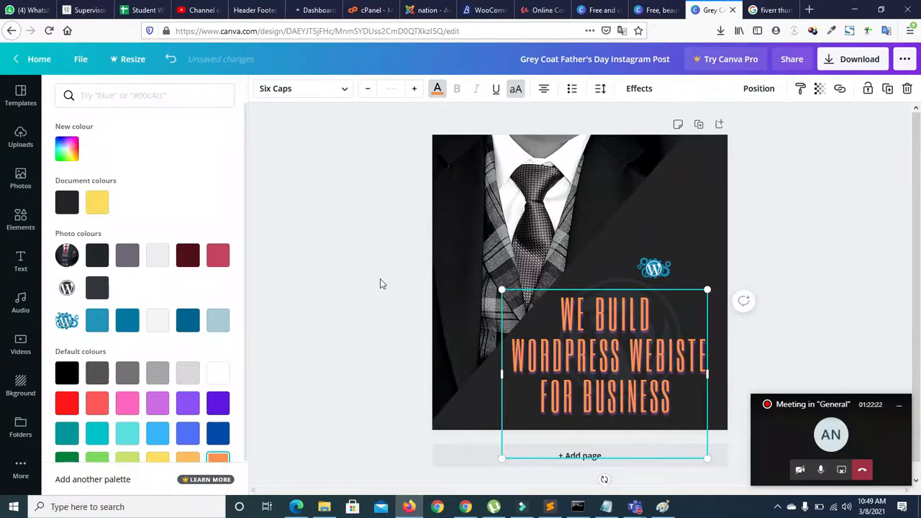
pyautogui.click(158, 458)
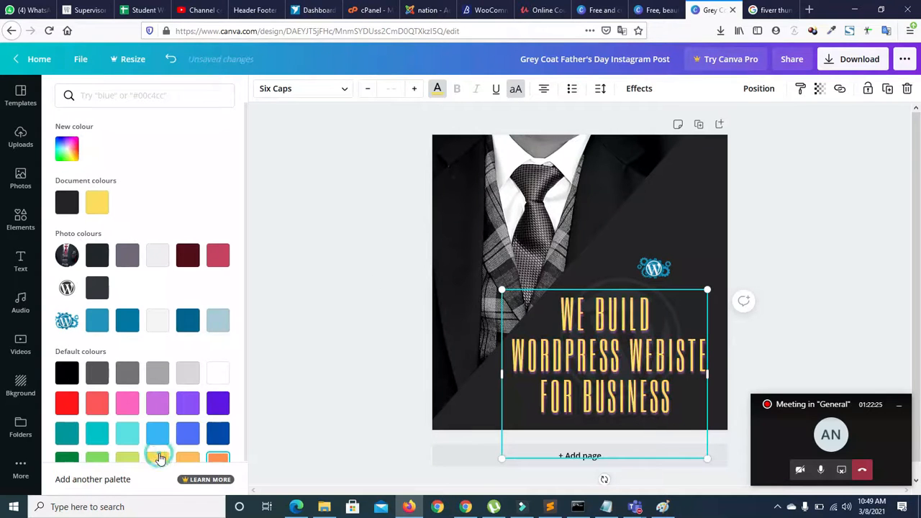
# Step: Try several grey text colours on the heading and settle on white
pyautogui.click(98, 374)
pyautogui.click(127, 372)
pyautogui.click(160, 372)
pyautogui.click(226, 377)
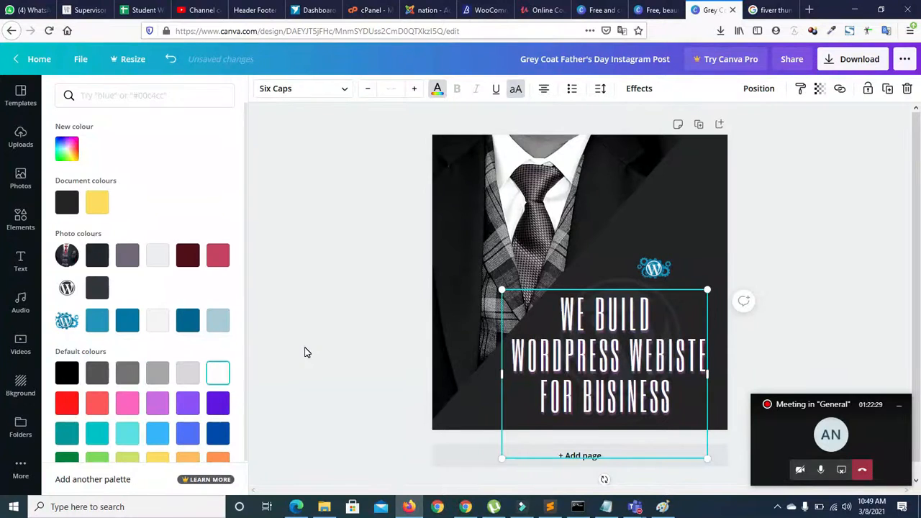
# Step: Move the heading up over the suit photo to clear the dark area, and delete the faint WordPress watermark
pyautogui.click(539, 304)
pyautogui.click(605, 267)
pyautogui.click(602, 308)
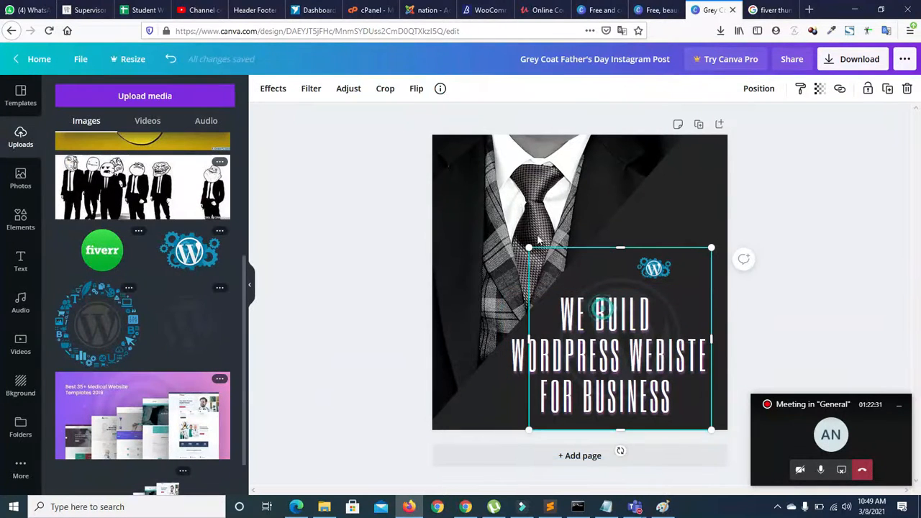
pyautogui.moveTo(537, 236); pyautogui.dragTo(526, 229)
pyautogui.click(651, 364)
pyautogui.press('Delete')
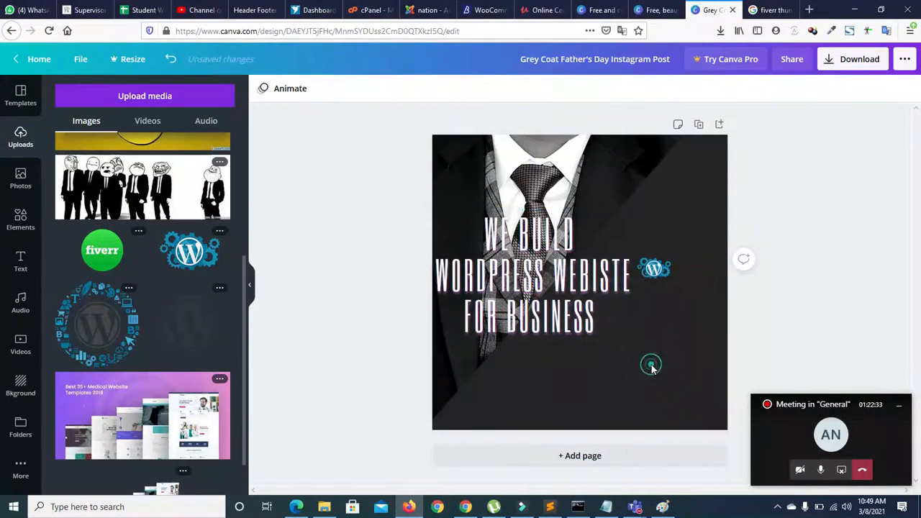
# Step: Place the heading back in the dark lower-right area of the design and delete the WordPress gears logo above it
pyautogui.click(644, 361)
pyautogui.moveTo(540, 284); pyautogui.dragTo(597, 350)
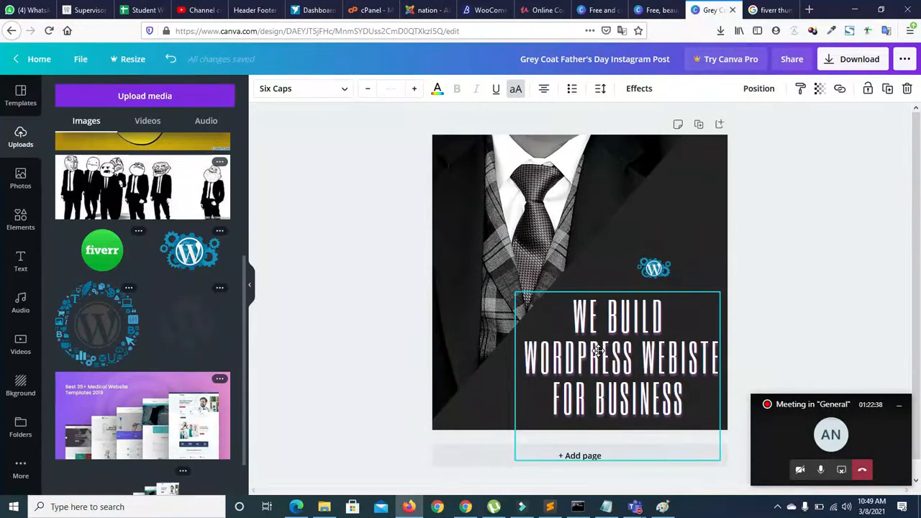
pyautogui.click(654, 267)
pyautogui.press('Delete')
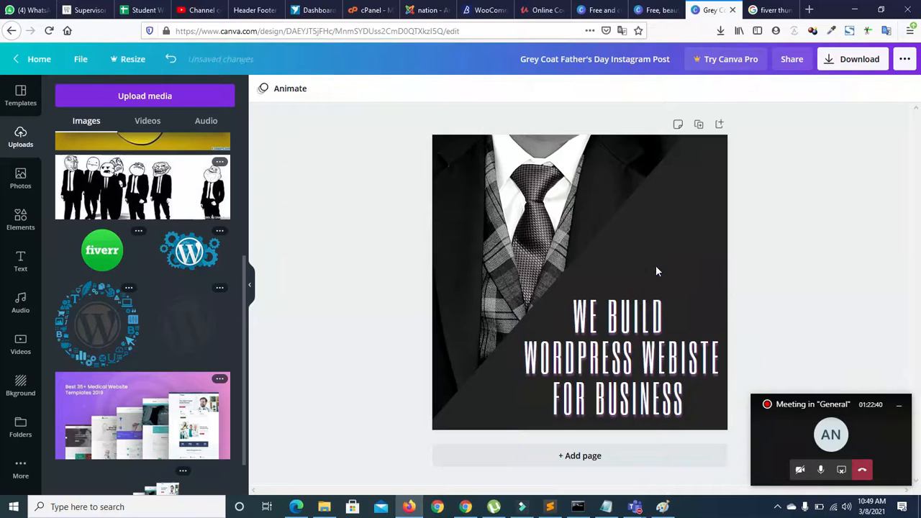
# Step: Reduce the "FOR BUSINESS" line to font size 92.7 and shift the heading text slightly left and up
pyautogui.moveTo(606, 368); pyautogui.dragTo(598, 368)
pyautogui.click(361, 231)
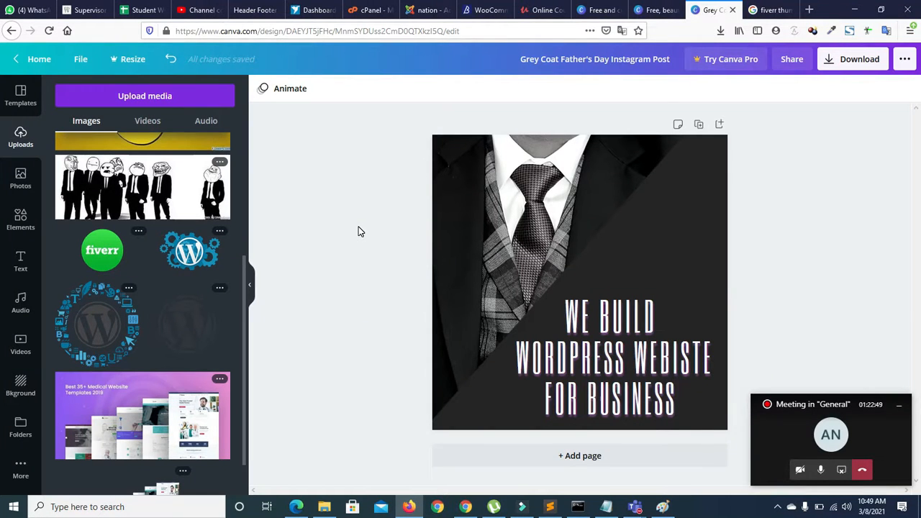
pyautogui.click(549, 396)
pyautogui.doubleClick(548, 395)
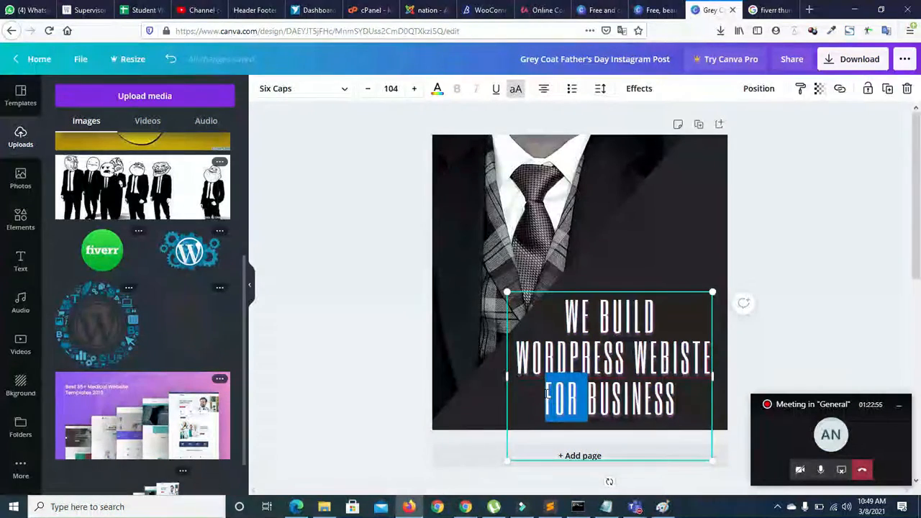
pyautogui.click(547, 395)
pyautogui.moveTo(546, 396); pyautogui.dragTo(662, 379)
pyautogui.click(367, 90)
pyautogui.click(366, 90)
pyautogui.click(366, 90)
pyautogui.click(366, 90)
pyautogui.click(366, 90)
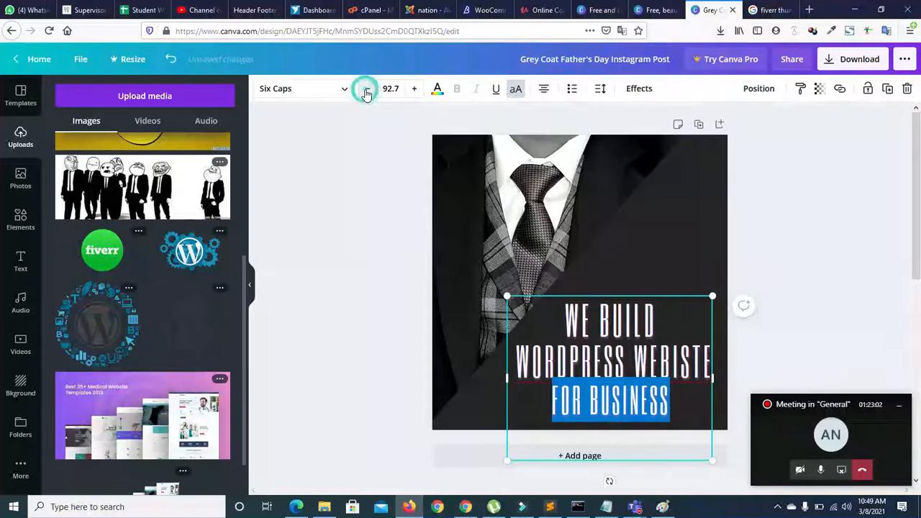
pyautogui.click(362, 216)
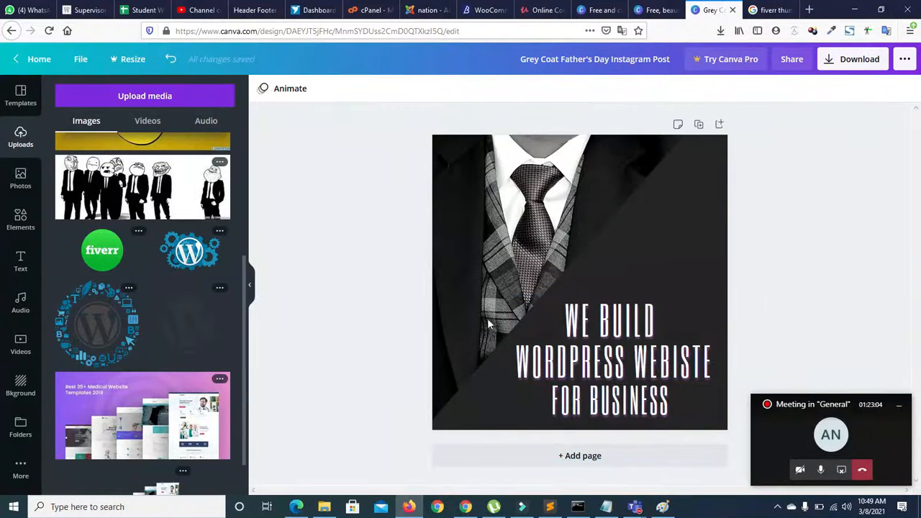
pyautogui.moveTo(578, 370); pyautogui.dragTo(573, 359)
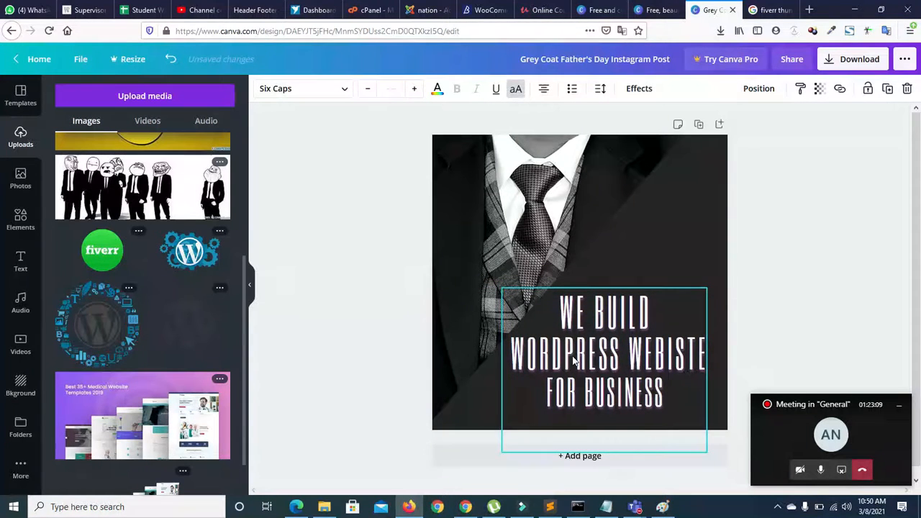
pyautogui.click(370, 271)
# Step: Try placing the recently used portrait of the woman in white over the upper-left part of the suit photo, and delete it
pyautogui.click(500, 207)
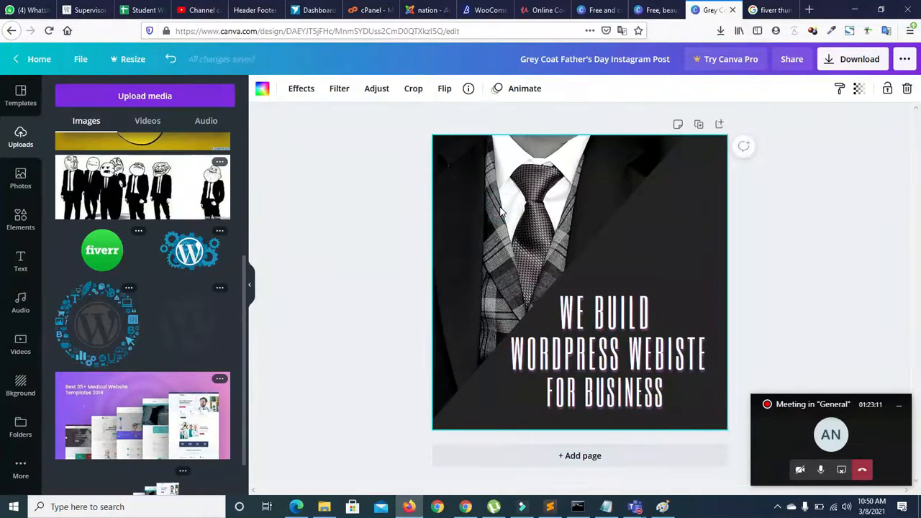
pyautogui.doubleClick(499, 207)
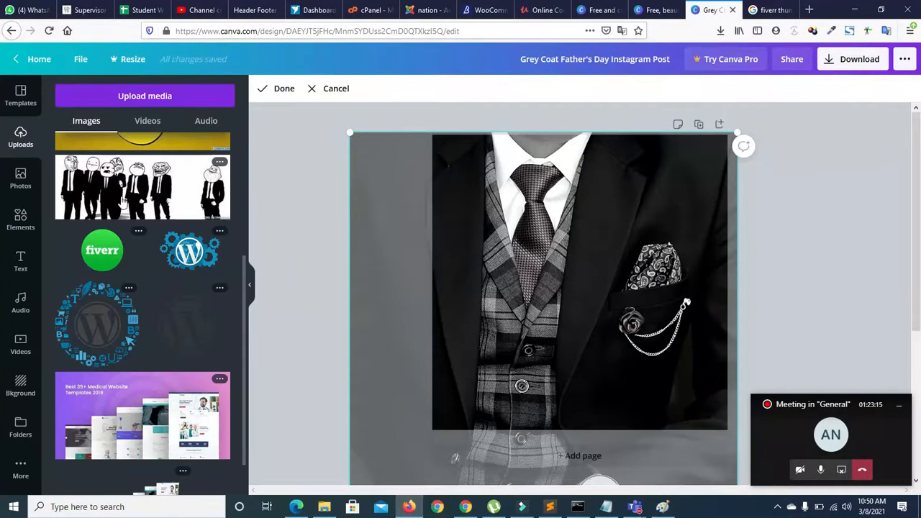
pyautogui.click(20, 177)
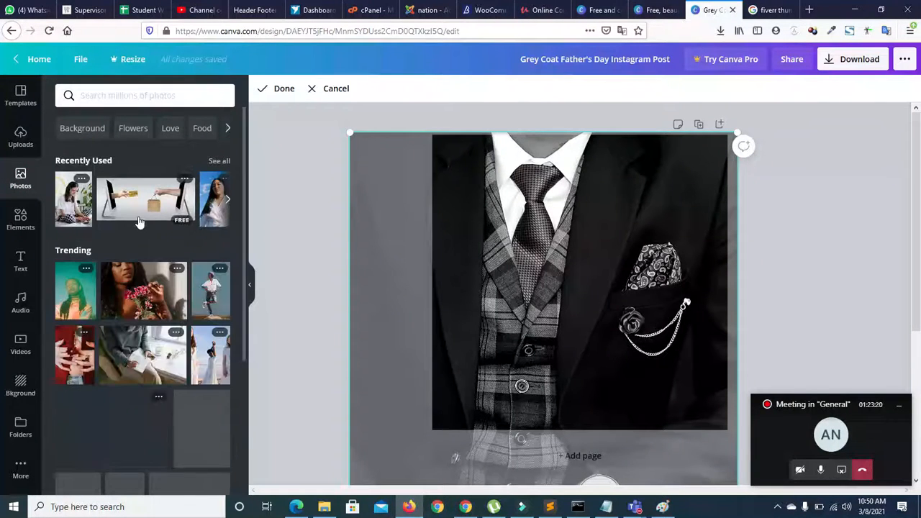
pyautogui.click(216, 207)
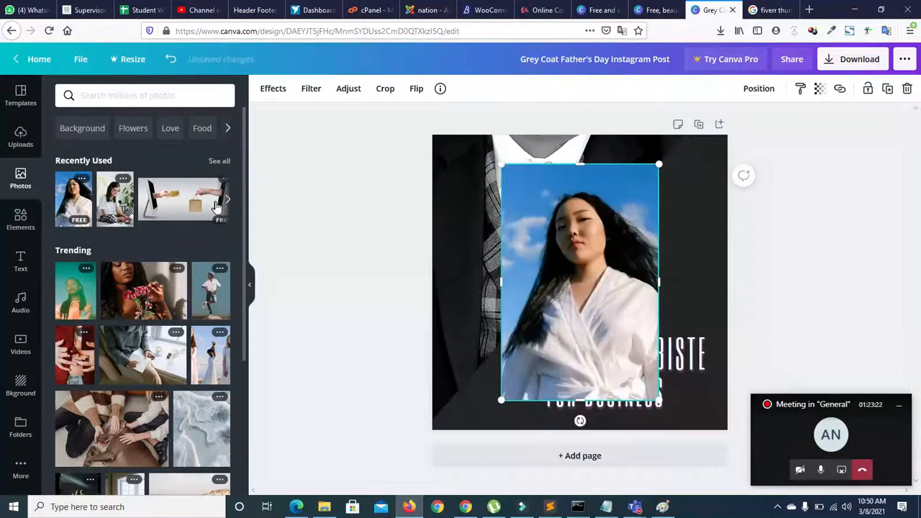
pyautogui.moveTo(547, 224); pyautogui.dragTo(473, 167)
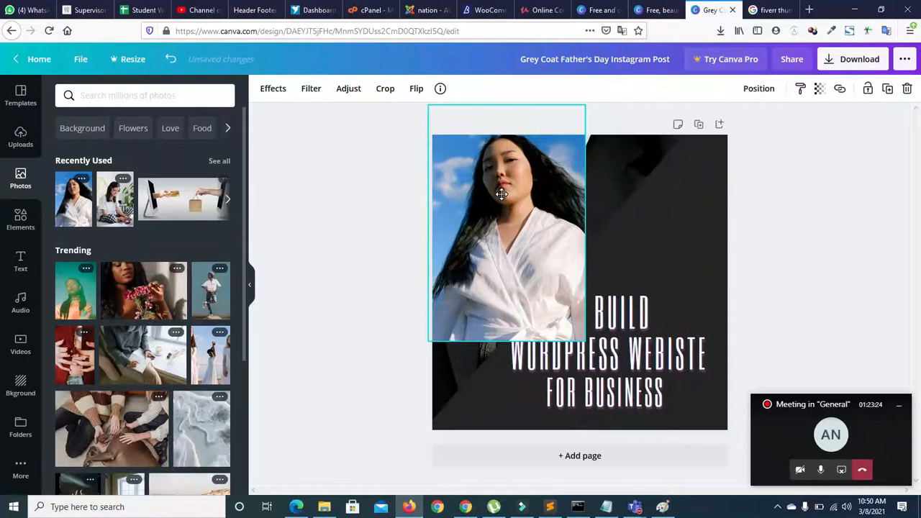
pyautogui.doubleClick(501, 195)
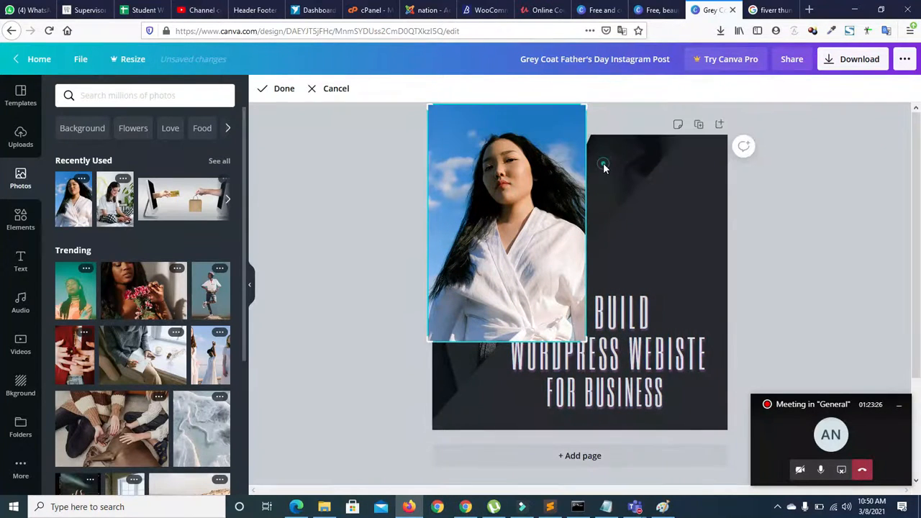
pyautogui.click(603, 164)
pyautogui.click(603, 164)
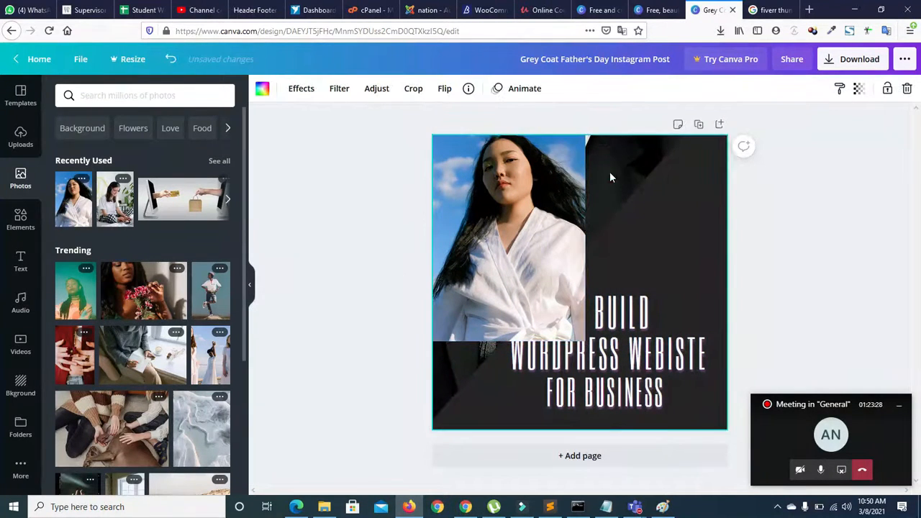
pyautogui.click(540, 246)
pyautogui.press('Delete')
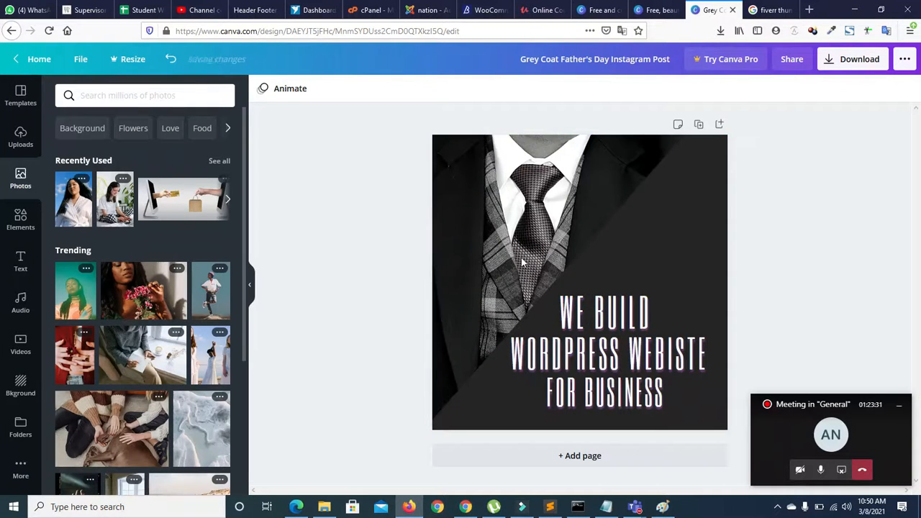
# Step: Try deleting the suit background photo, and undo the deletion
pyautogui.doubleClick(461, 272)
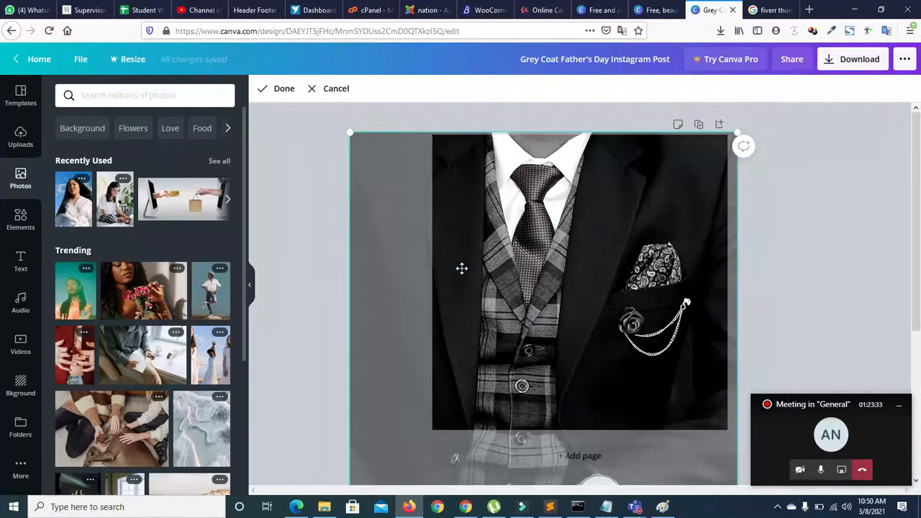
pyautogui.press('Delete')
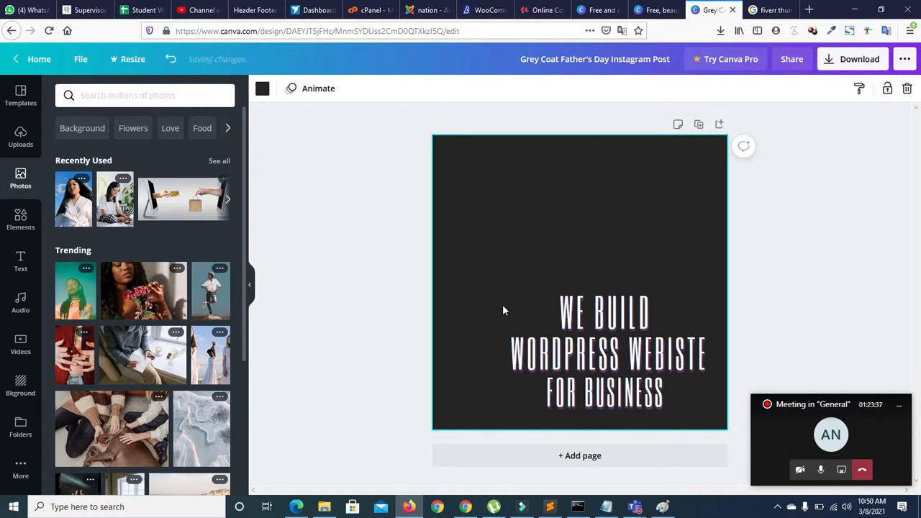
pyautogui.hotkey('ctrl', 'z')
# Step: Insert the recently used portrait of the woman in white and place it over the upper-left part of the design
pyautogui.click(477, 273)
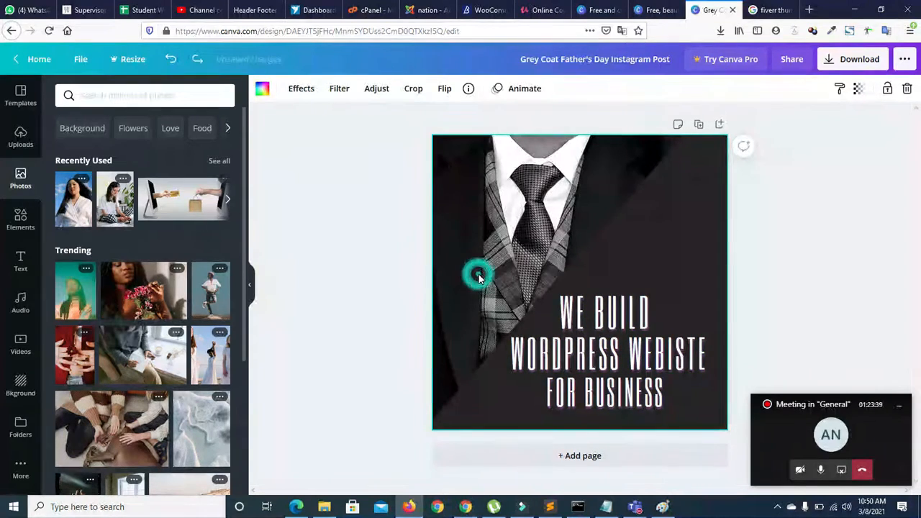
pyautogui.click(478, 275)
pyautogui.doubleClick(478, 275)
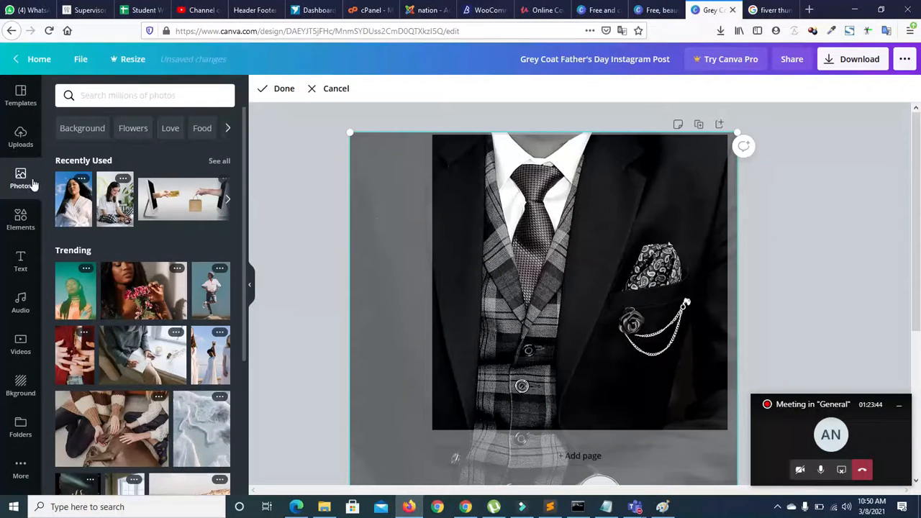
pyautogui.click(66, 206)
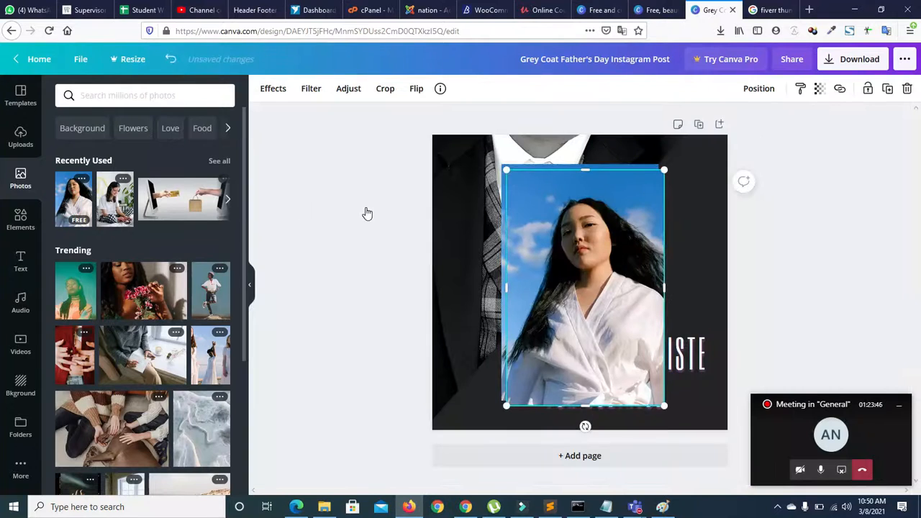
pyautogui.click(548, 286)
pyautogui.moveTo(548, 287); pyautogui.dragTo(475, 231)
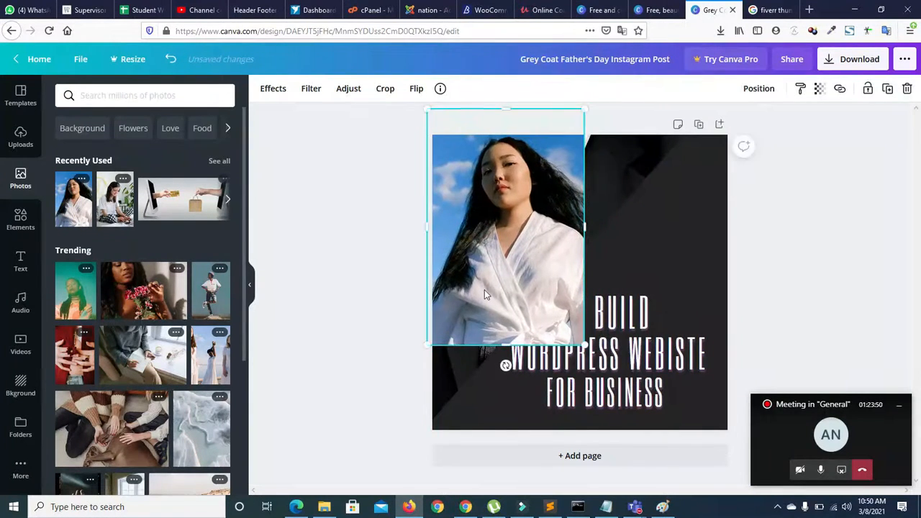
# Step: Delete the suit background photo behind the portrait, leaving the plain dark page background
pyautogui.doubleClick(454, 326)
pyautogui.press('Escape')
pyautogui.doubleClick(457, 392)
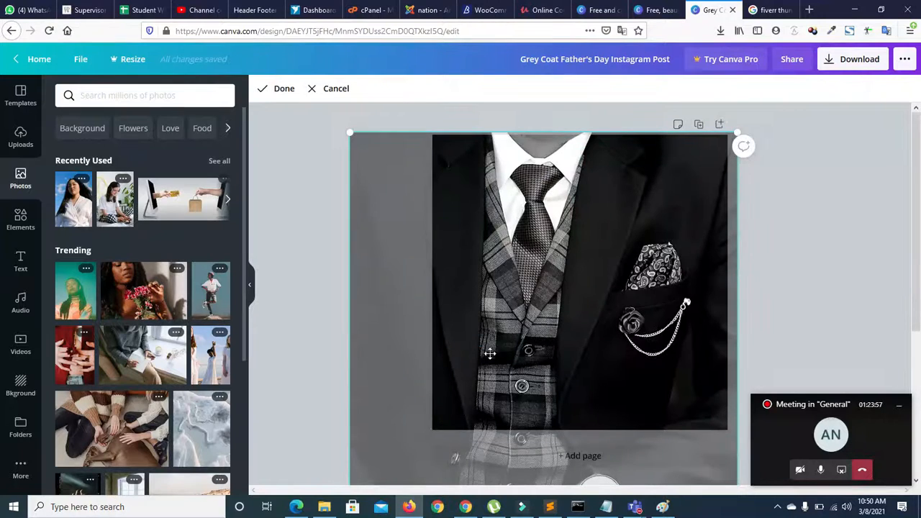
pyautogui.click(310, 266)
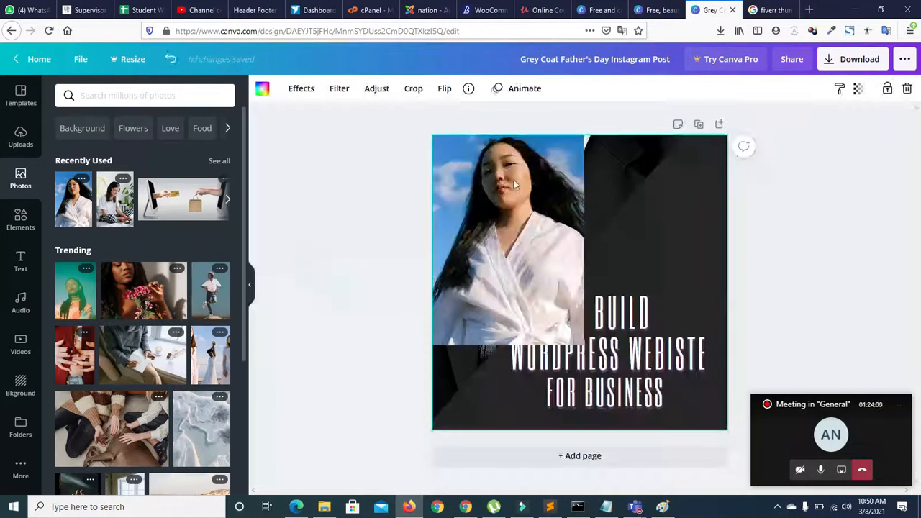
pyautogui.doubleClick(613, 160)
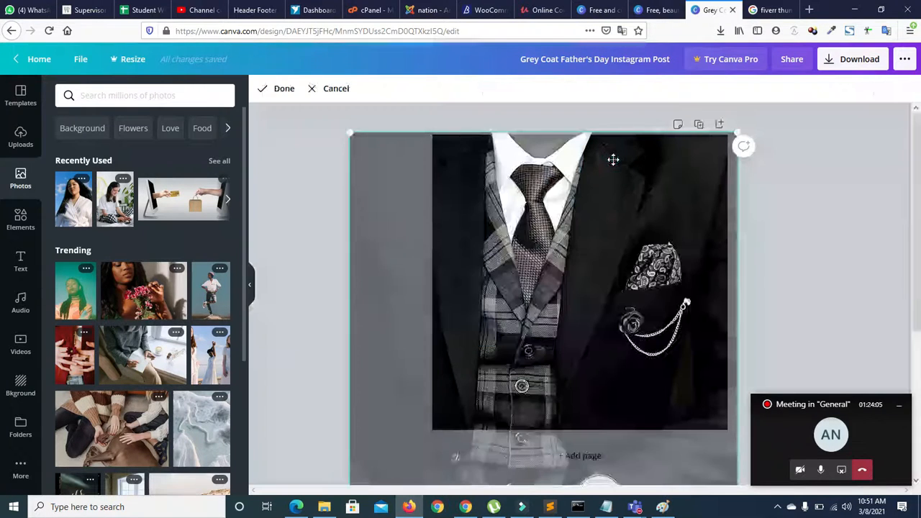
pyautogui.press('Escape')
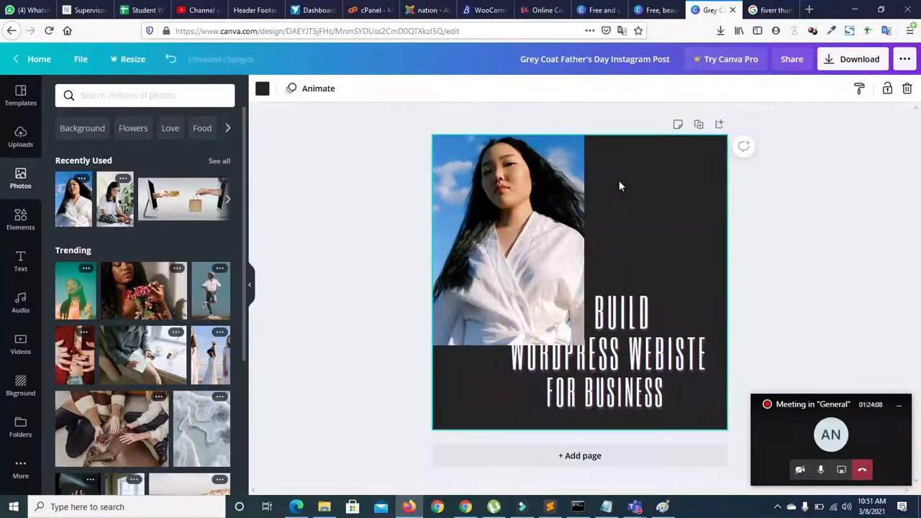
# Step: Send the woman's portrait backwards behind the heading text and the diagonal dark shape
pyautogui.click(556, 205)
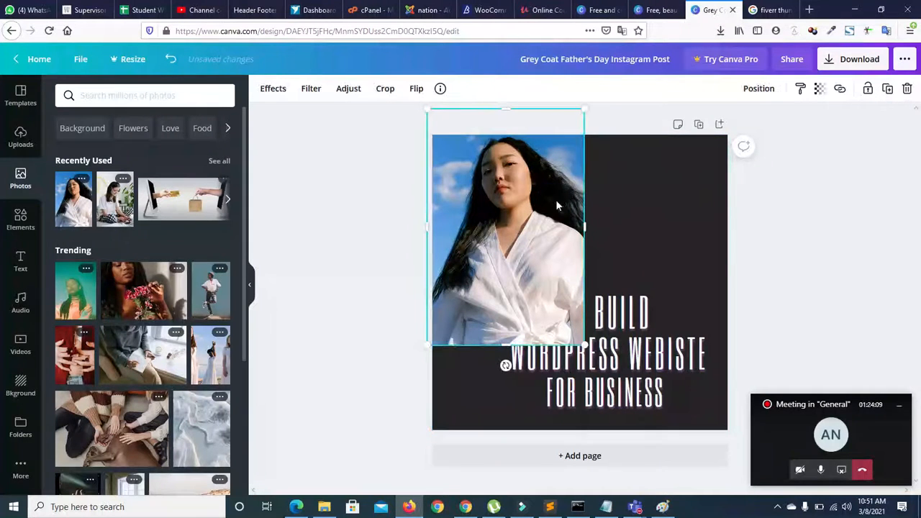
pyautogui.click(764, 92)
pyautogui.click(693, 126)
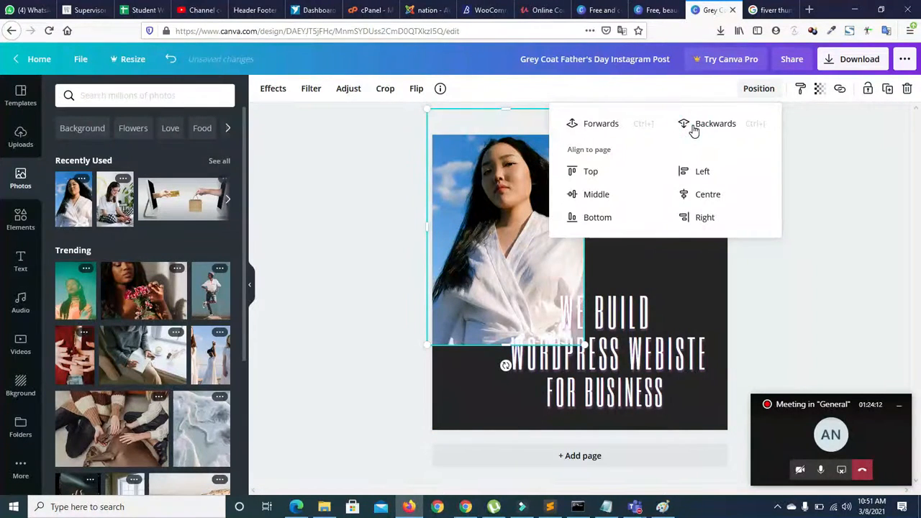
pyautogui.click(693, 127)
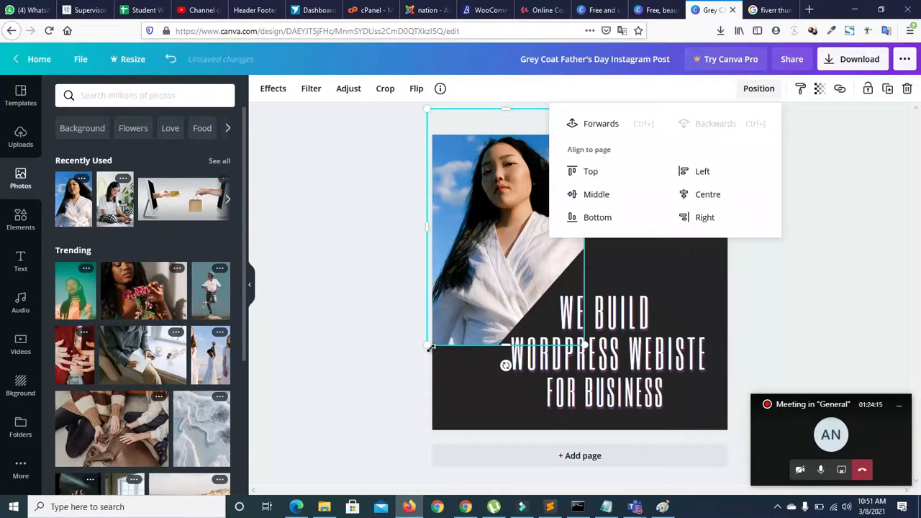
pyautogui.click(315, 375)
# Step: Resize the portrait to about 546 wide and 1,112 high so it fills the left side of the page down to the bottom edge
pyautogui.click(486, 343)
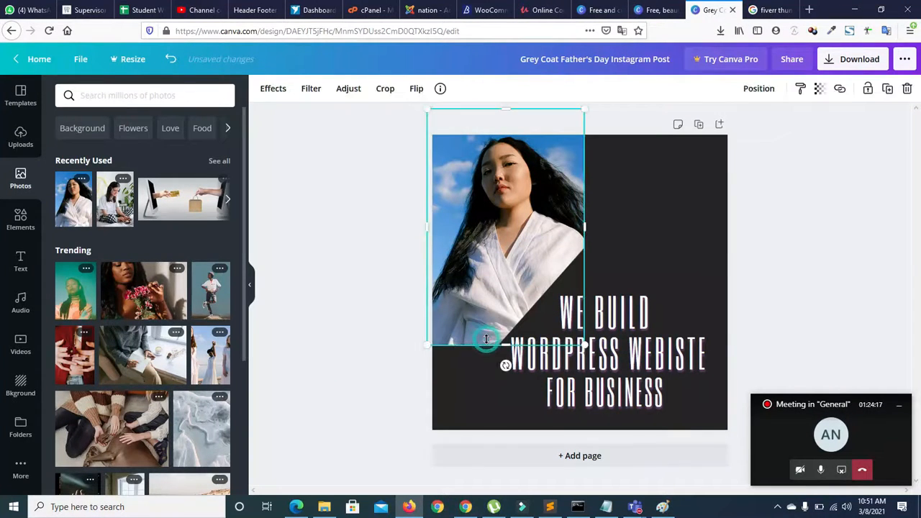
pyautogui.moveTo(506, 351); pyautogui.dragTo(477, 430)
pyautogui.moveTo(649, 93); pyautogui.dragTo(697, 183)
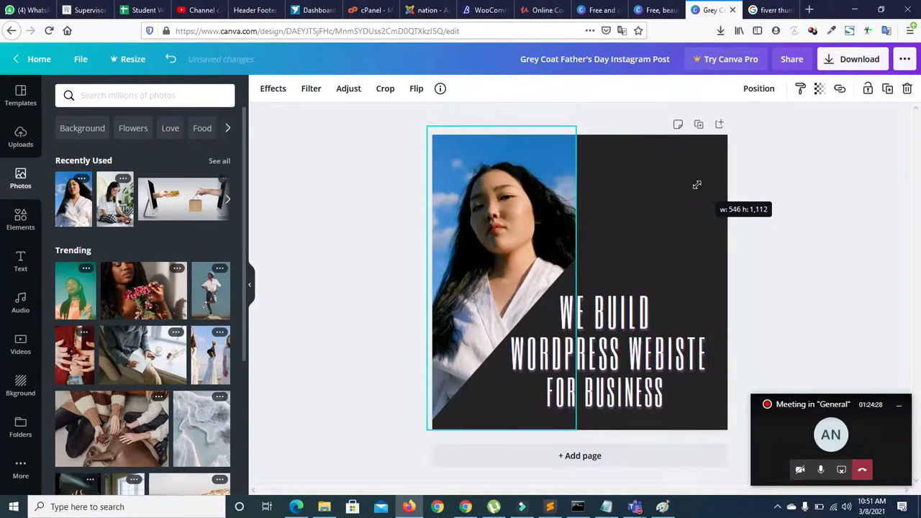
pyautogui.click(360, 205)
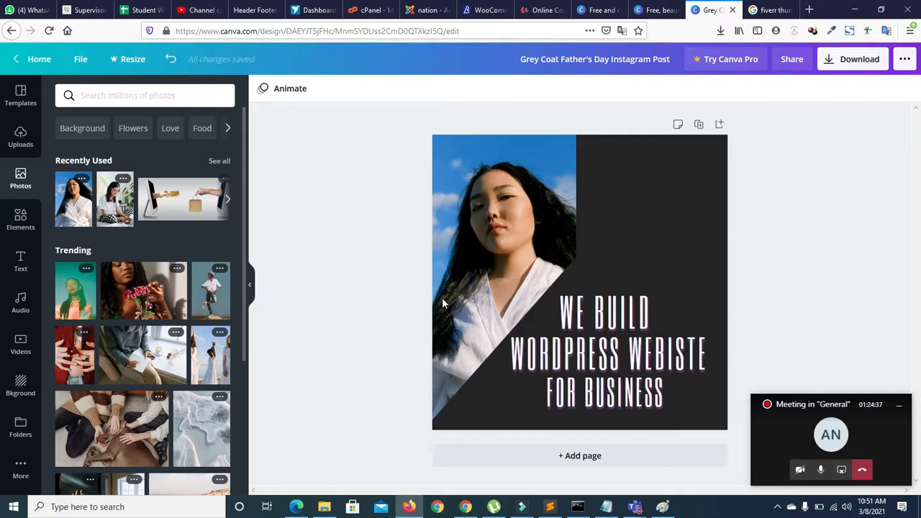
# Step: Add the uploaded green Fiverr logo, shrink it and place it in the page's upper-right corner above the heading
pyautogui.click(20, 137)
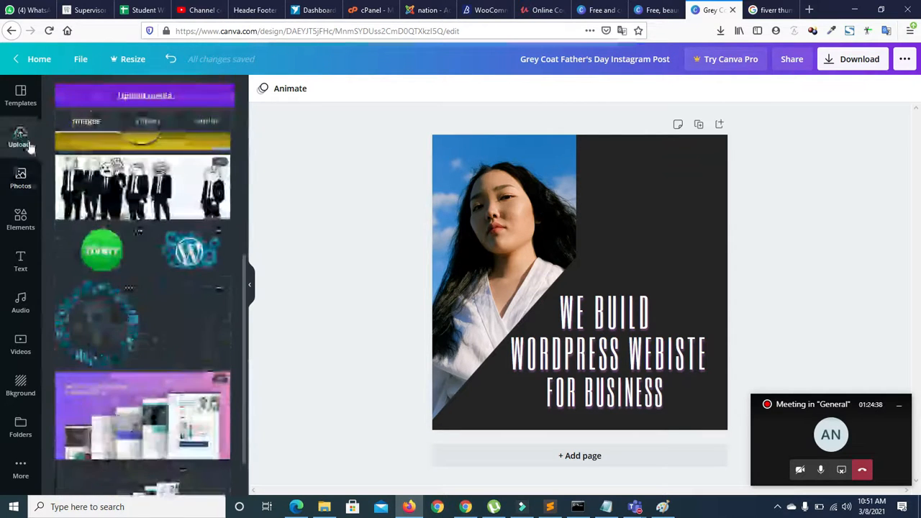
pyautogui.click(89, 249)
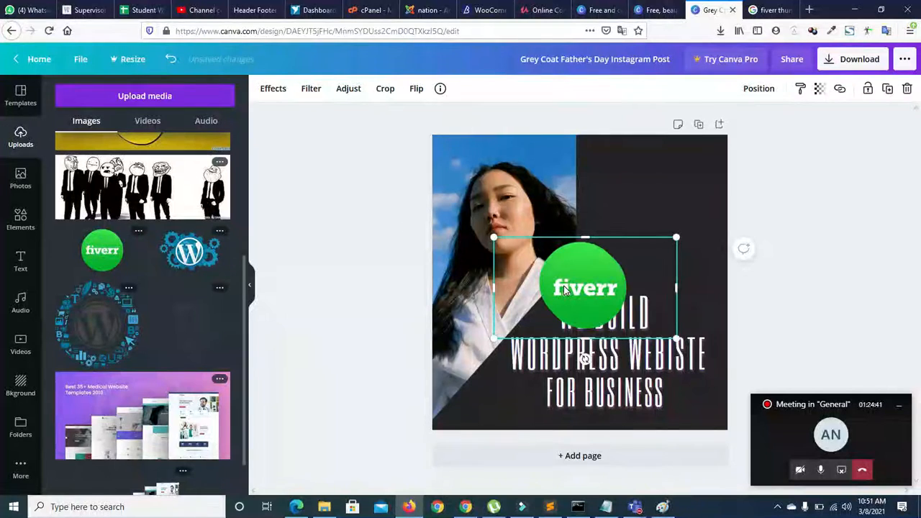
pyautogui.press('Delete')
pyautogui.moveTo(564, 286); pyautogui.dragTo(627, 191)
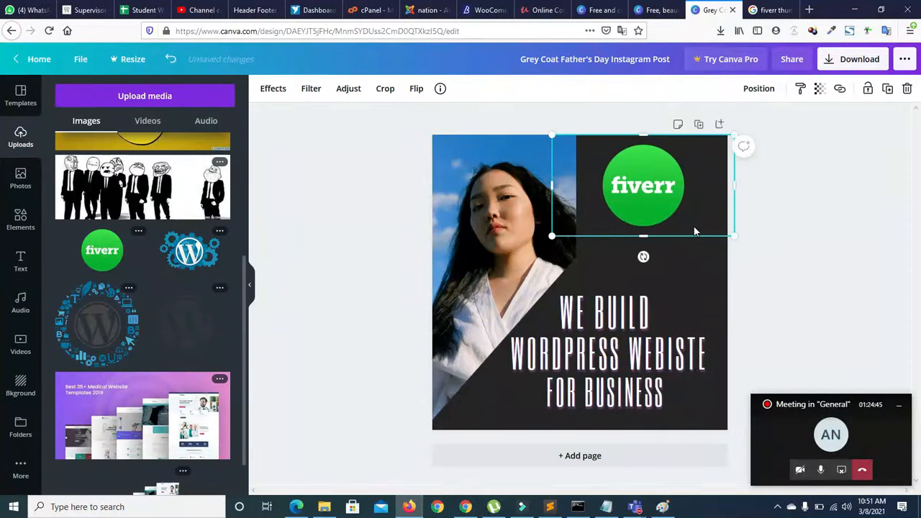
pyautogui.moveTo(732, 235); pyautogui.dragTo(684, 207)
pyautogui.moveTo(626, 176); pyautogui.dragTo(661, 179)
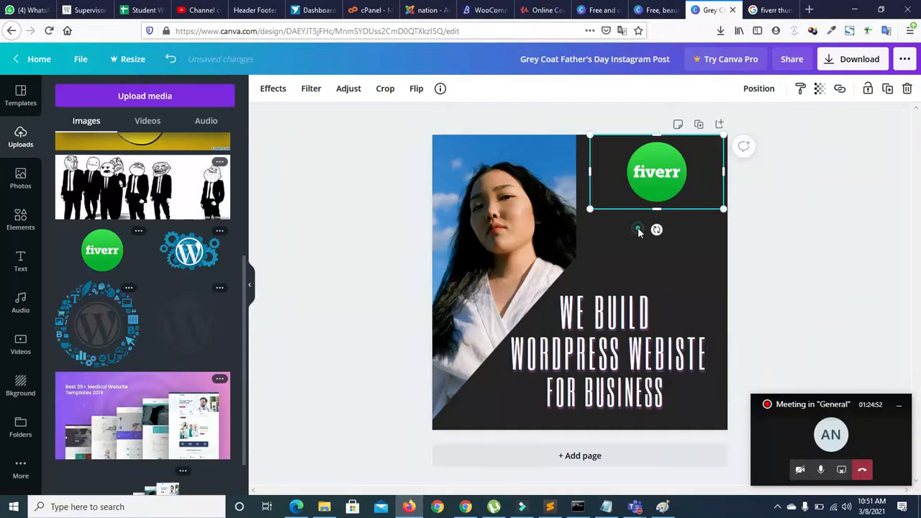
# Step: Add a plain square from the basic shapes to the page
pyautogui.click(656, 228)
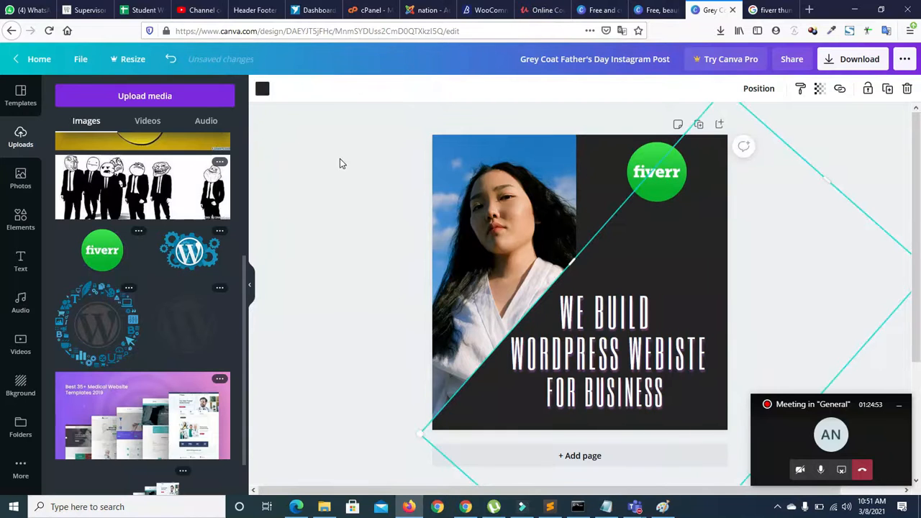
pyautogui.click(18, 224)
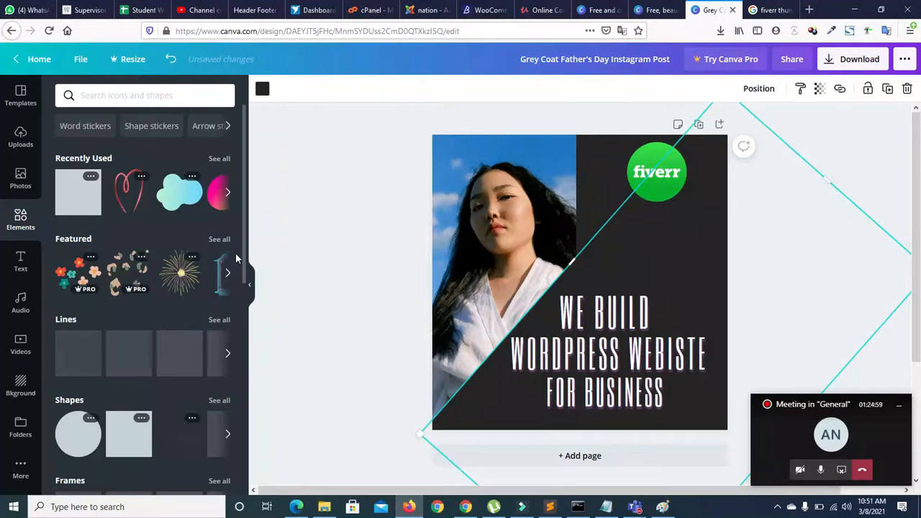
pyautogui.moveTo(245, 255); pyautogui.dragTo(239, 319)
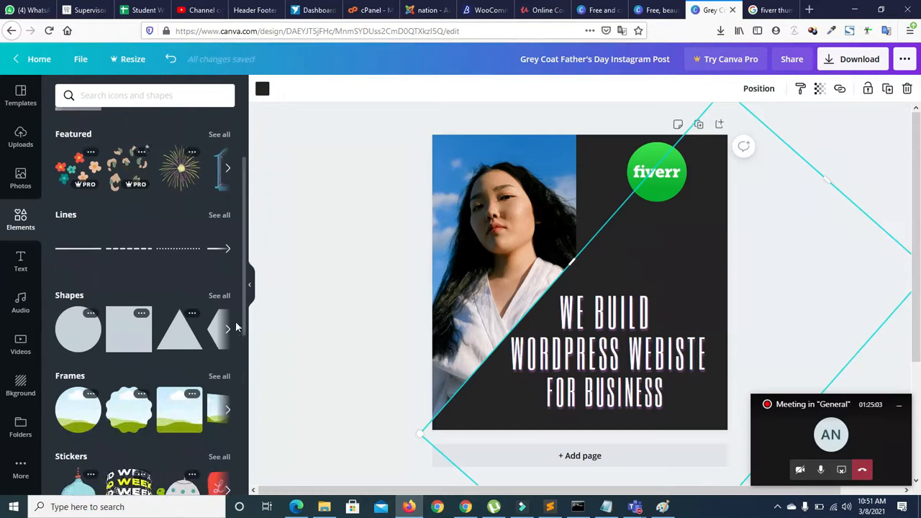
pyautogui.click(229, 334)
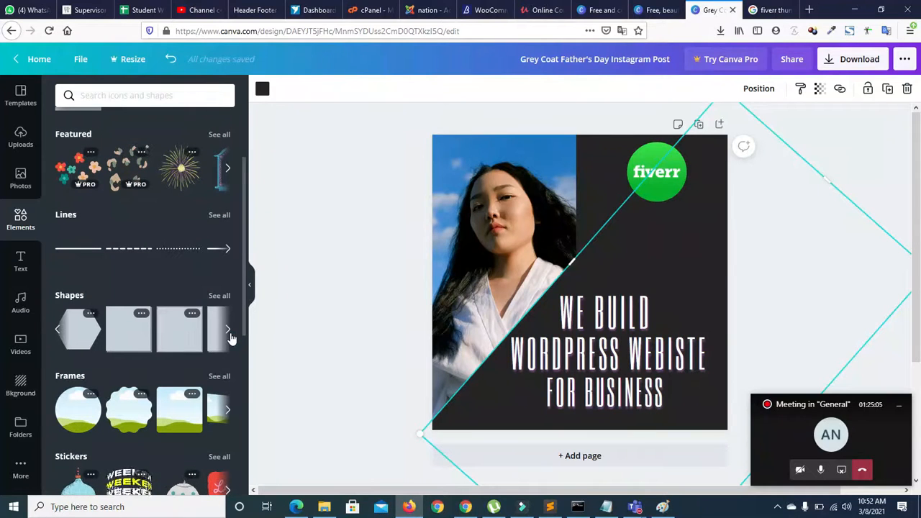
pyautogui.click(58, 329)
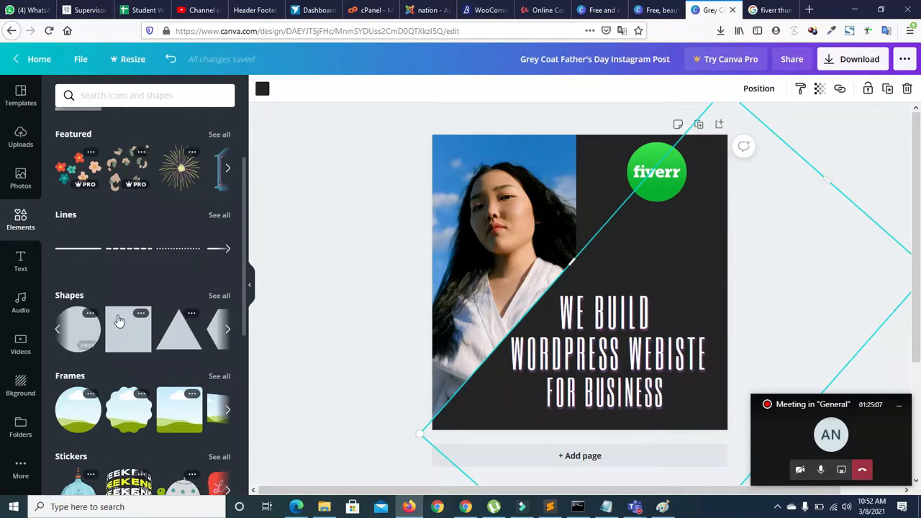
pyautogui.click(132, 337)
pyautogui.click(379, 289)
# Step: Reshape the square into a flat, wide bar and place it between the Fiverr logo and the heading
pyautogui.moveTo(595, 284); pyautogui.dragTo(667, 263)
pyautogui.moveTo(657, 346); pyautogui.dragTo(657, 232)
pyautogui.moveTo(656, 196); pyautogui.dragTo(645, 239)
pyautogui.moveTo(702, 244); pyautogui.dragTo(703, 244)
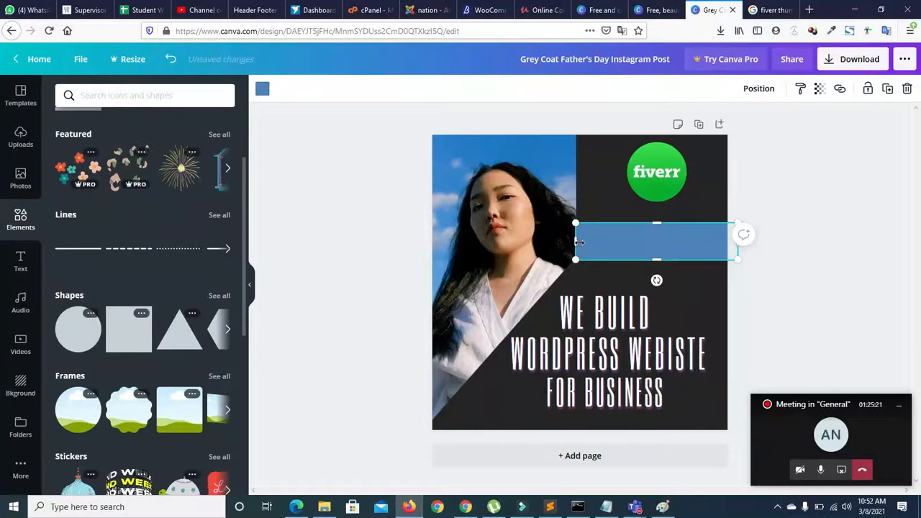
pyautogui.moveTo(598, 243); pyautogui.dragTo(632, 240)
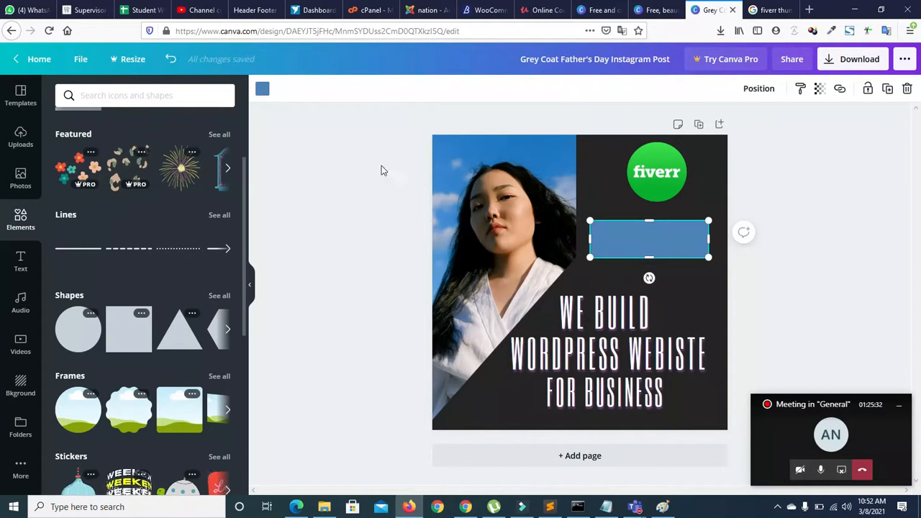
# Step: Fill the rectangular bar below the logo with white
pyautogui.click(261, 90)
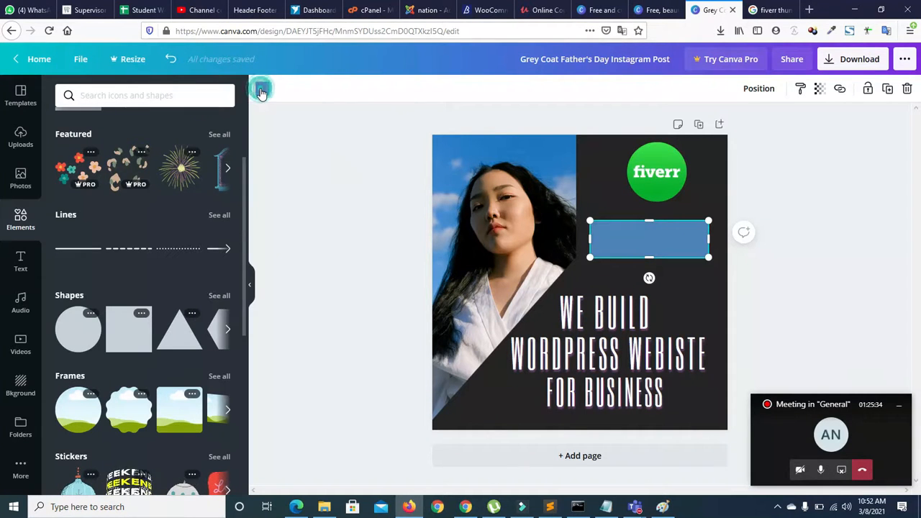
pyautogui.click(219, 344)
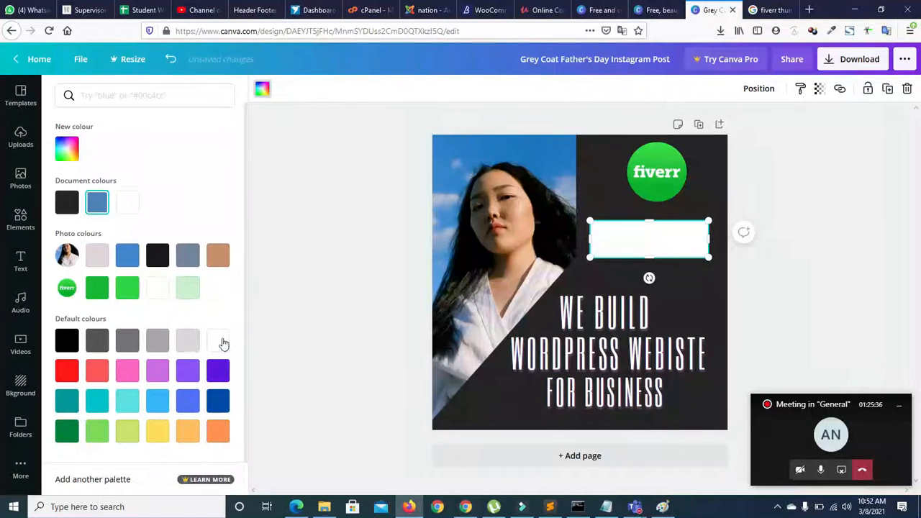
pyautogui.click(263, 247)
# Step: Shift the Fiverr logo and the white bar slightly so they sit centred one above the other
pyautogui.moveTo(634, 240)
pyautogui.mouseDown()
pyautogui.moveTo(639, 228)
pyautogui.moveTo(631, 231)
pyautogui.mouseUp()
pyautogui.moveTo(658, 166); pyautogui.dragTo(644, 165)
pyautogui.click(630, 238)
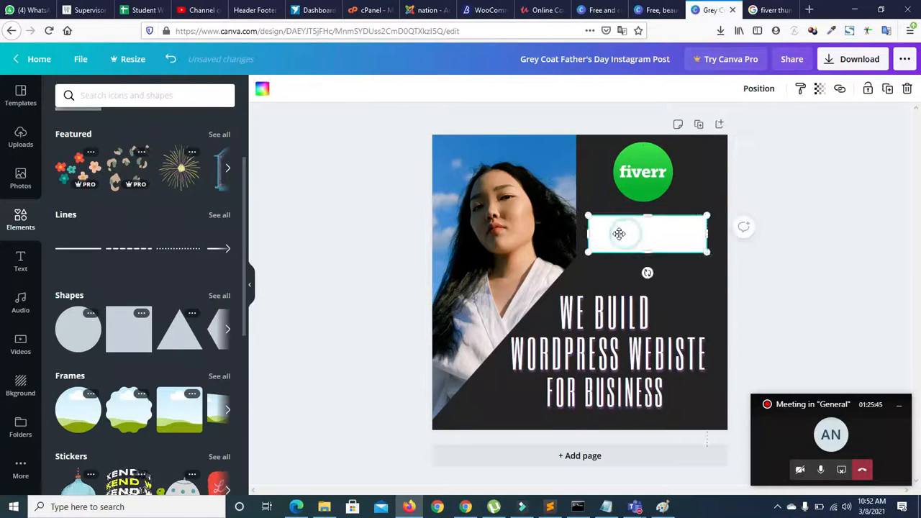
pyautogui.moveTo(623, 234); pyautogui.dragTo(625, 238)
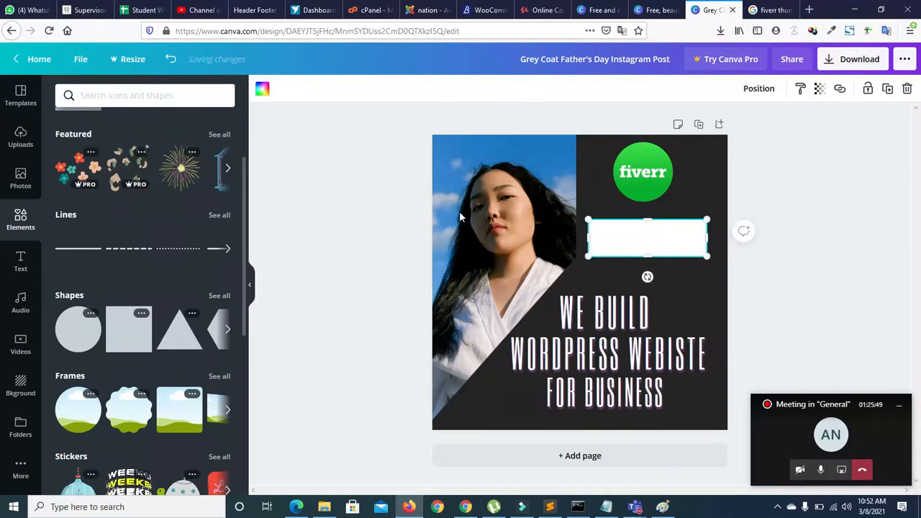
pyautogui.click(365, 230)
pyautogui.click(636, 242)
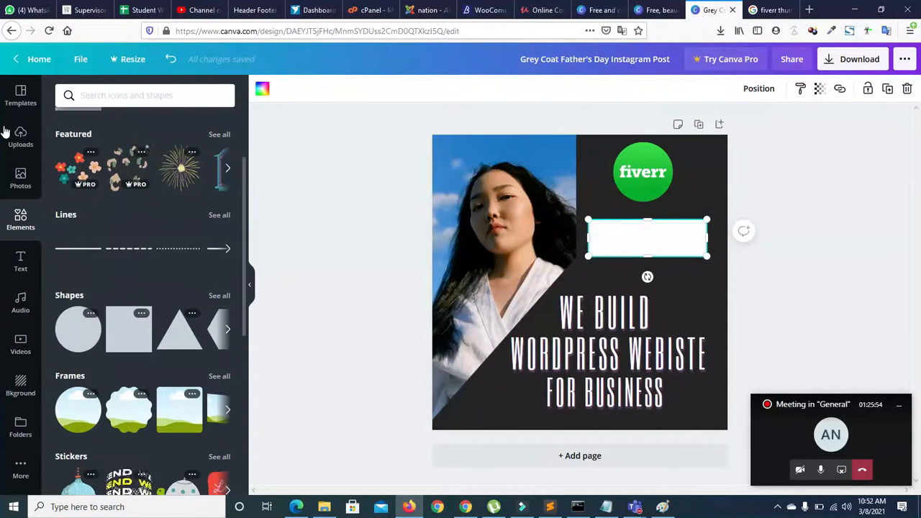
# Step: Add the STEAK NIGHT font combination to the page and delete its small lines above and below the title
pyautogui.click(22, 259)
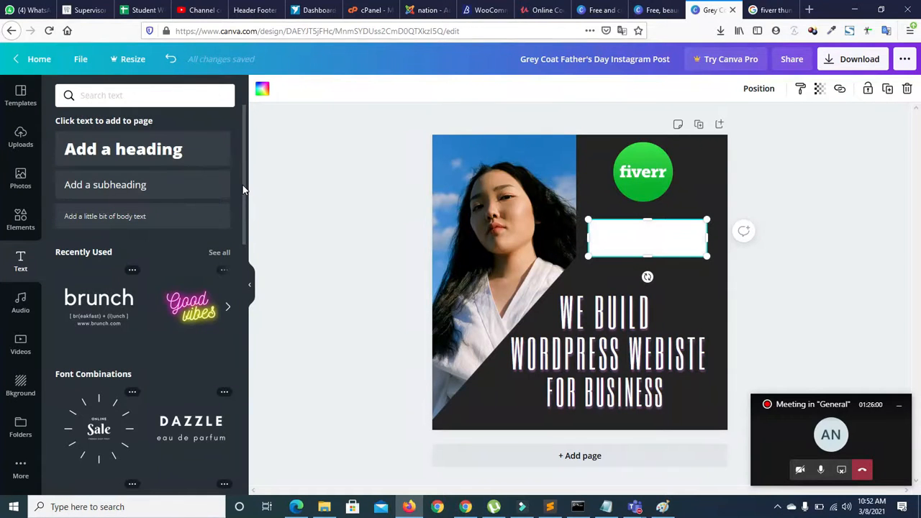
pyautogui.moveTo(242, 190); pyautogui.dragTo(243, 446)
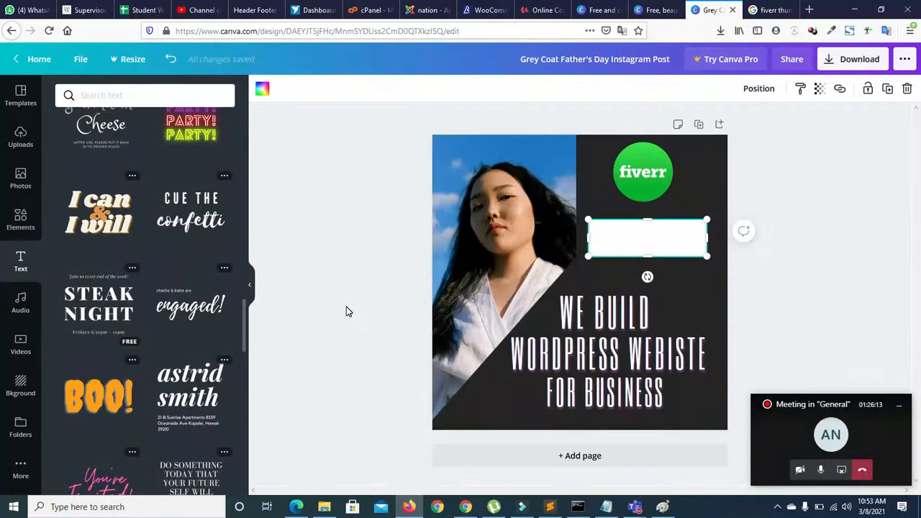
pyautogui.moveTo(559, 262); pyautogui.dragTo(493, 215)
pyautogui.click(493, 213)
pyautogui.press('Delete')
pyautogui.click(496, 250)
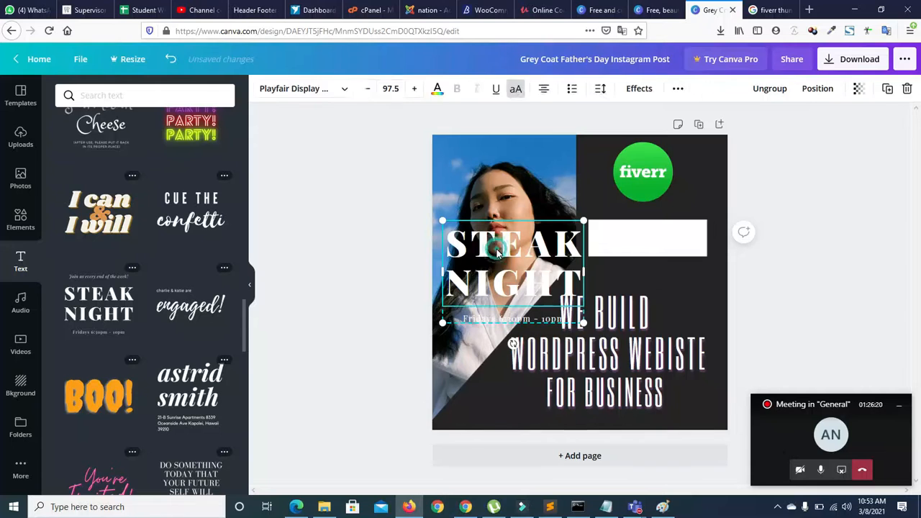
pyautogui.click(504, 321)
pyautogui.press('Delete')
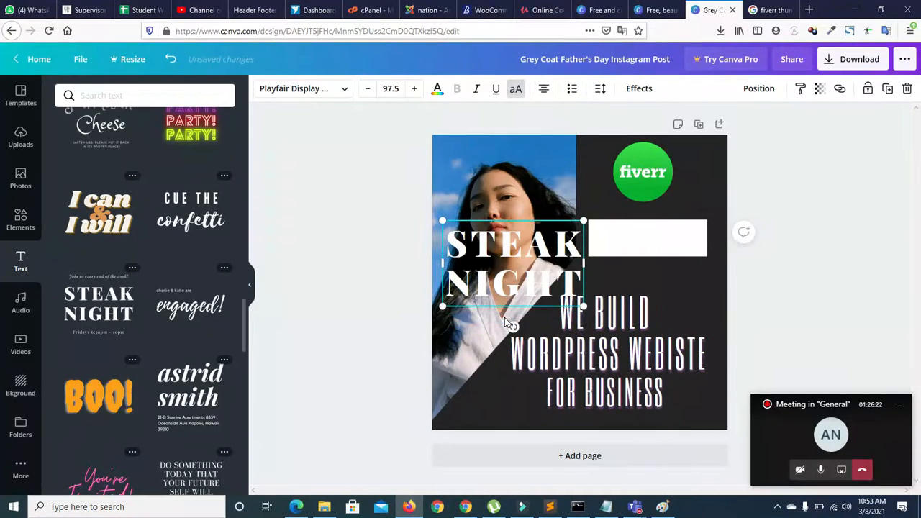
# Step: Replace the STEAK NIGHT text with ORDER NOW
pyautogui.doubleClick(508, 264)
pyautogui.doubleClick(509, 263)
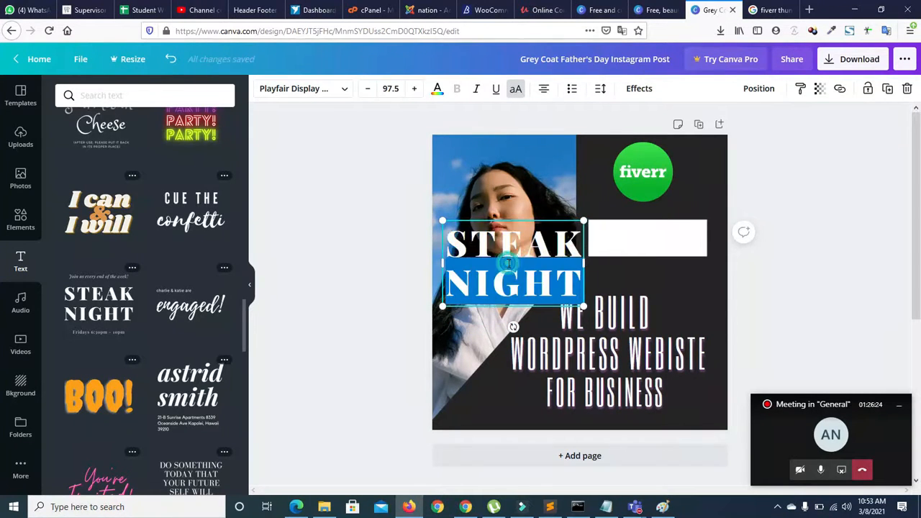
pyautogui.hotkey('ctrl', 'a')
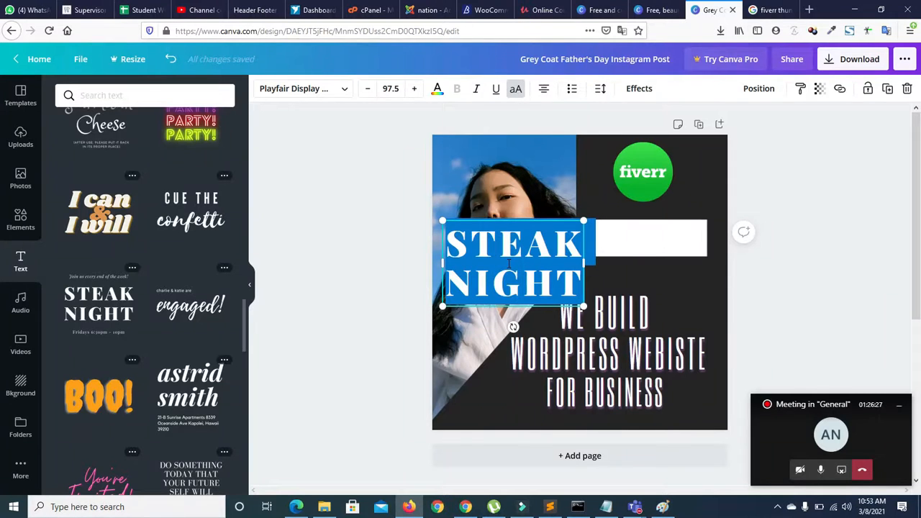
pyautogui.write('ORDER')
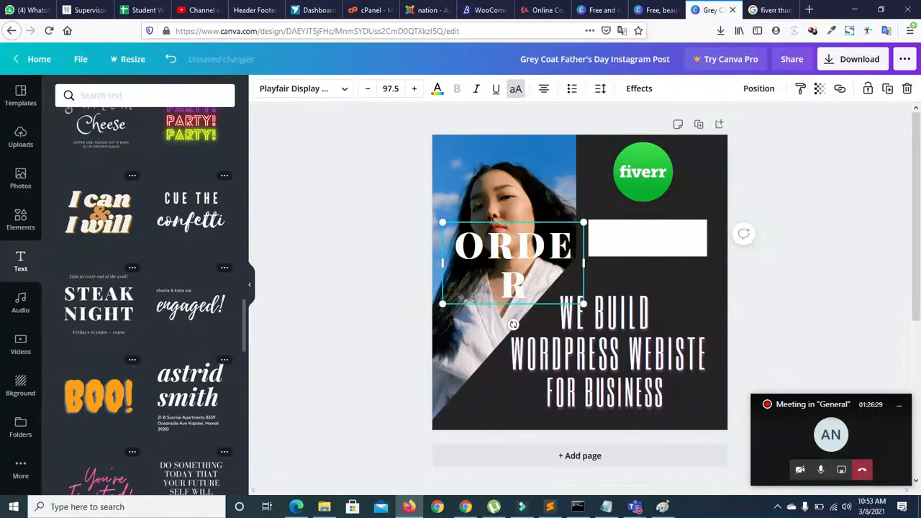
pyautogui.write(' NOW')
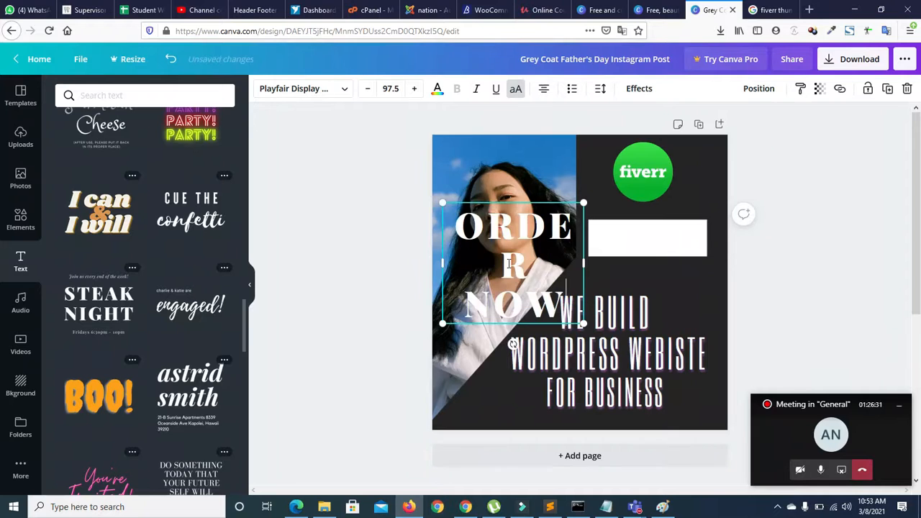
# Step: Widen the ORDER NOW text box towards the page's right edge and reduce its font size to 29.5
pyautogui.moveTo(441, 263); pyautogui.dragTo(727, 263)
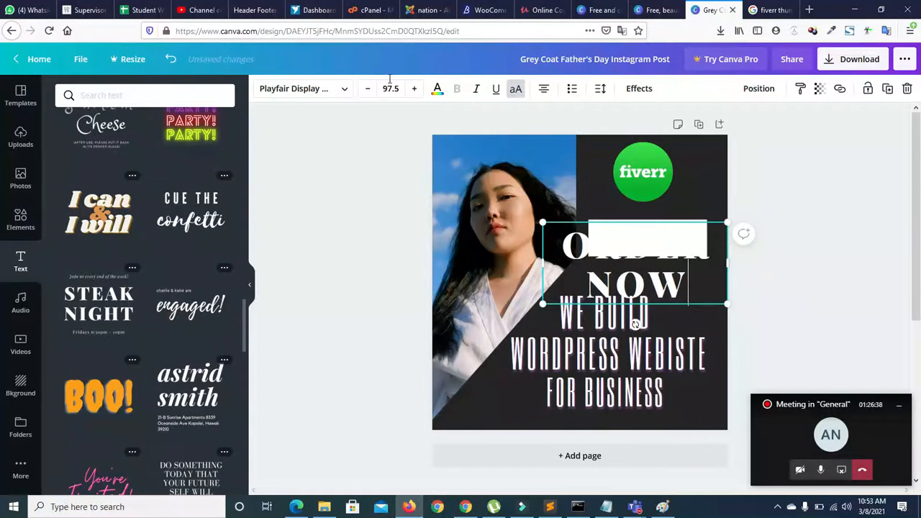
pyautogui.click(366, 88)
pyautogui.click(365, 88)
pyautogui.click(366, 89)
pyautogui.click(365, 89)
pyautogui.click(366, 89)
pyautogui.click(365, 89)
pyautogui.click(365, 88)
pyautogui.click(366, 88)
pyautogui.click(366, 88)
pyautogui.click(365, 88)
pyautogui.click(366, 89)
pyautogui.click(366, 88)
pyautogui.click(365, 89)
pyautogui.click(366, 88)
pyautogui.click(365, 88)
pyautogui.click(366, 88)
pyautogui.click(365, 88)
pyautogui.click(366, 88)
pyautogui.click(365, 89)
pyautogui.click(366, 89)
pyautogui.click(366, 89)
pyautogui.click(366, 89)
pyautogui.click(365, 88)
pyautogui.click(365, 88)
pyautogui.click(365, 89)
pyautogui.click(365, 89)
pyautogui.click(365, 89)
pyautogui.click(365, 89)
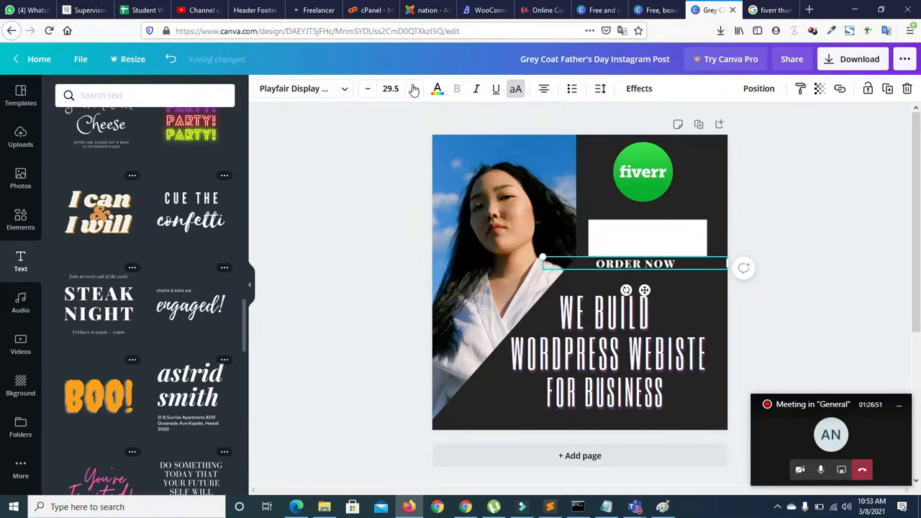
# Step: Change the ORDER NOW text colour to the document's dark grey
pyautogui.click(437, 89)
pyautogui.click(75, 210)
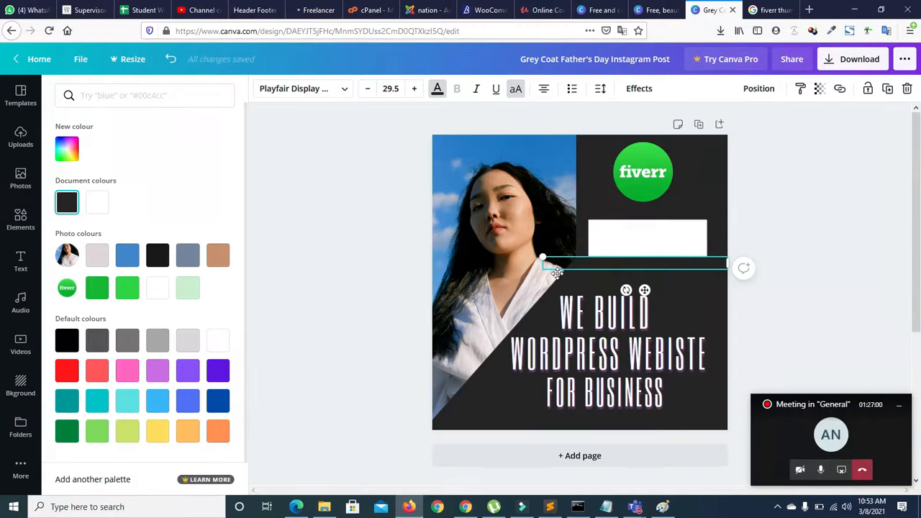
pyautogui.click(598, 271)
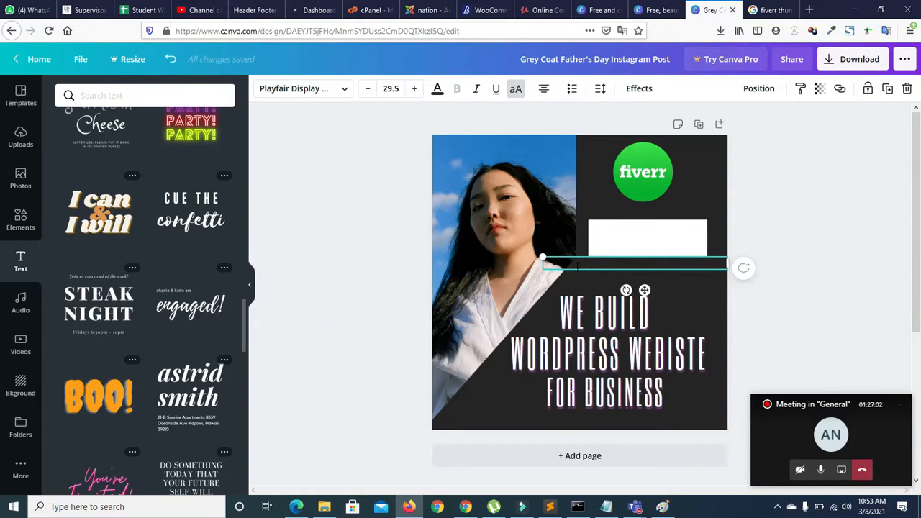
# Step: Move the ORDER NOW text onto the white bar and set its font size to 35.5
pyautogui.moveTo(576, 274); pyautogui.dragTo(593, 248)
pyautogui.click(415, 89)
pyautogui.click(415, 89)
pyautogui.click(414, 89)
pyautogui.click(414, 89)
pyautogui.click(415, 88)
pyautogui.click(414, 88)
pyautogui.click(415, 89)
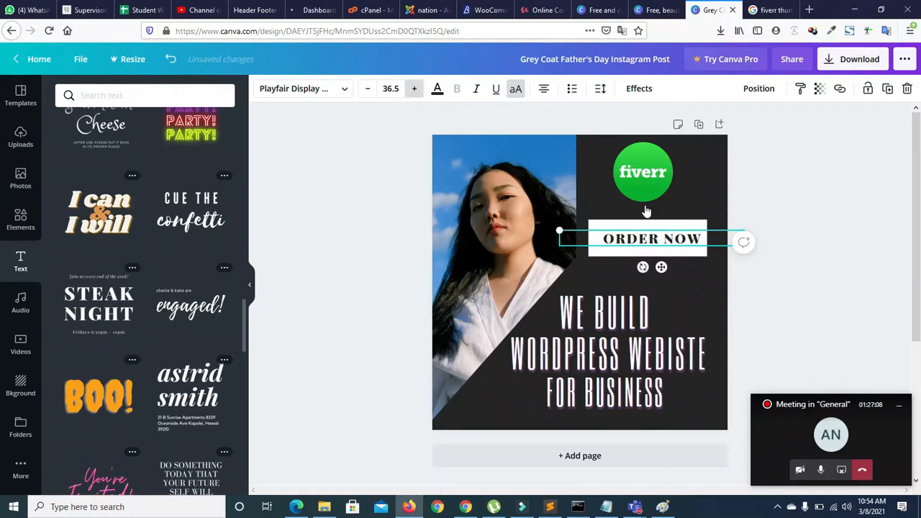
pyautogui.click(368, 96)
pyautogui.click(368, 96)
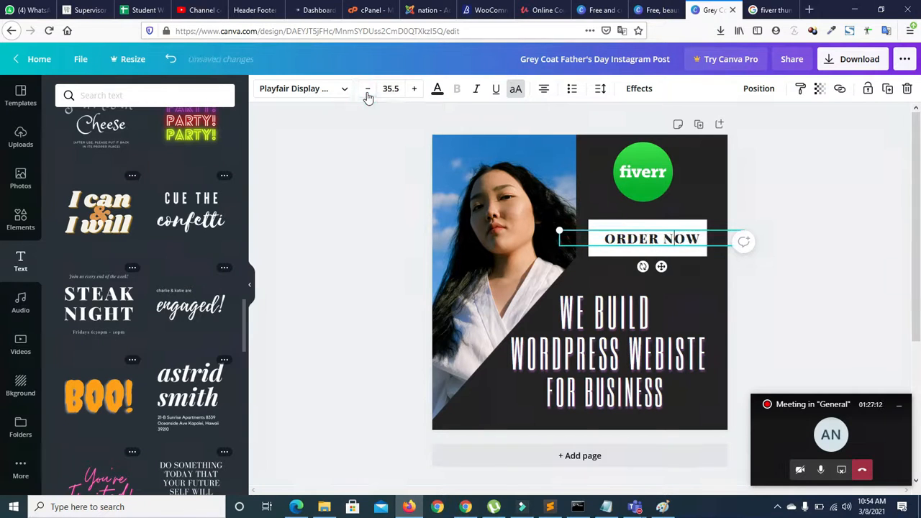
# Step: Scale the ORDER NOW text box up to font size 37 so the words sit centred on the bar
pyautogui.click(316, 201)
pyautogui.click(614, 250)
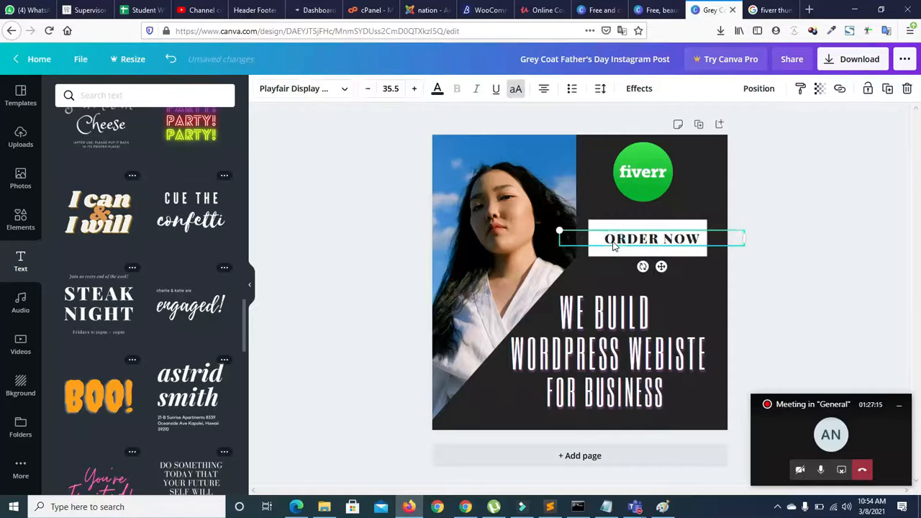
pyautogui.moveTo(555, 217); pyautogui.dragTo(380, 243)
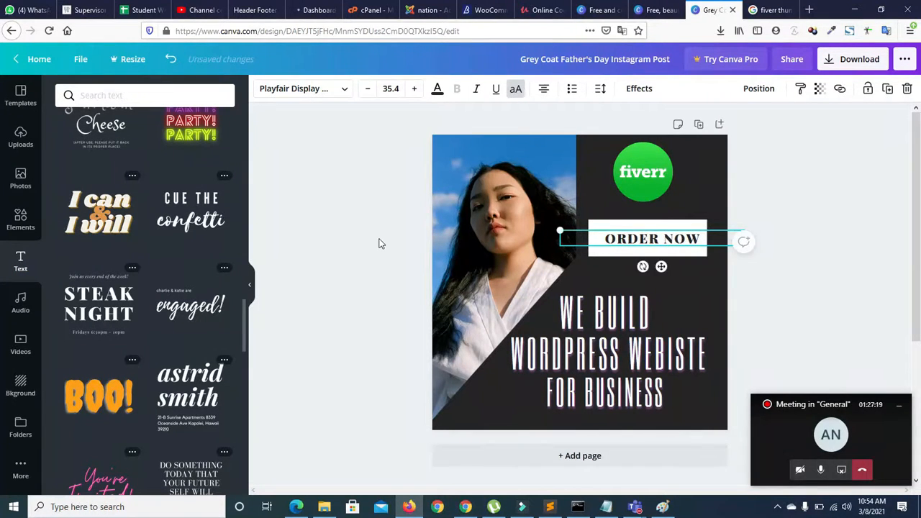
pyautogui.moveTo(555, 229); pyautogui.dragTo(548, 229)
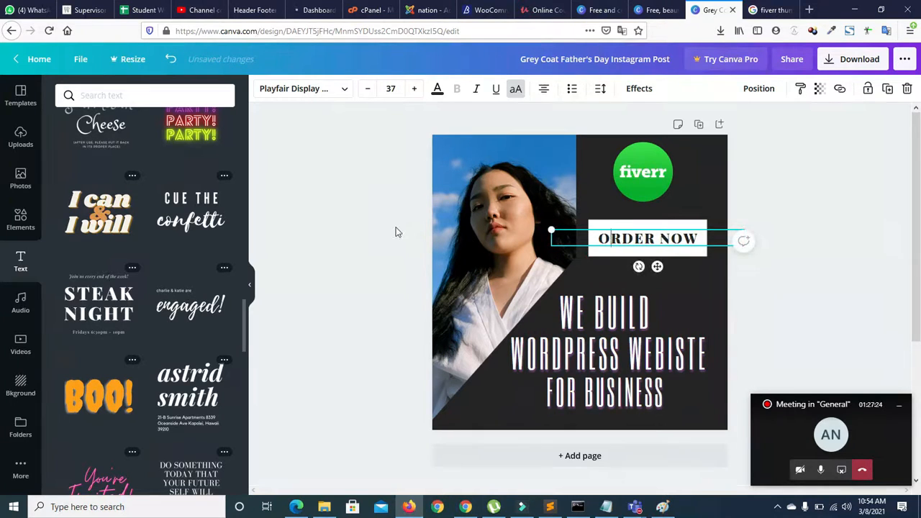
pyautogui.press('Escape')
# Step: Reduce the height of the white bar so it fits closely around the ORDER NOW text
pyautogui.click(648, 227)
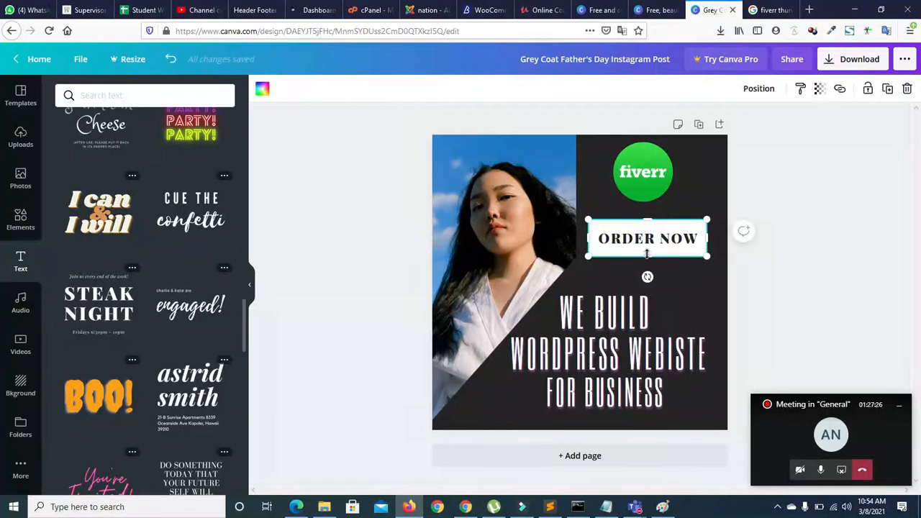
pyautogui.moveTo(648, 253); pyautogui.dragTo(648, 223)
pyautogui.click(334, 280)
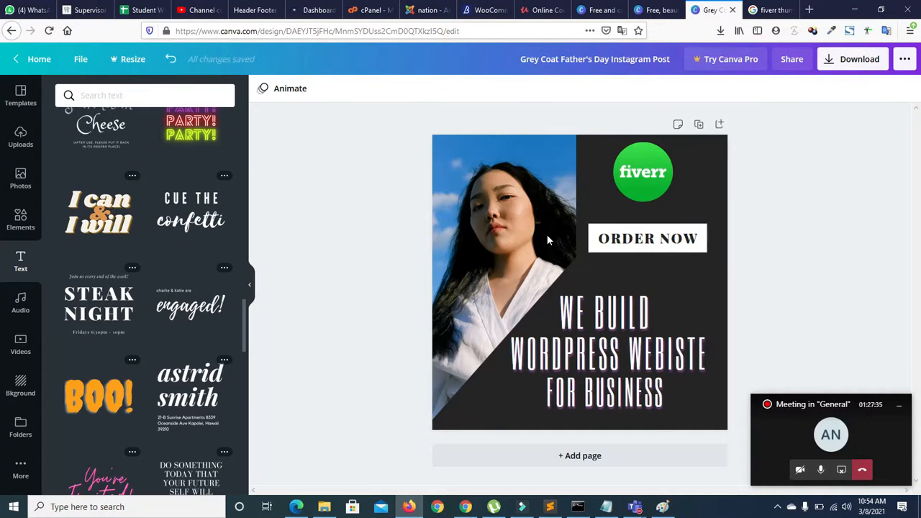
# Step: Make the white bar behind ORDER NOW slightly transparent so it turns light grey
pyautogui.click(592, 248)
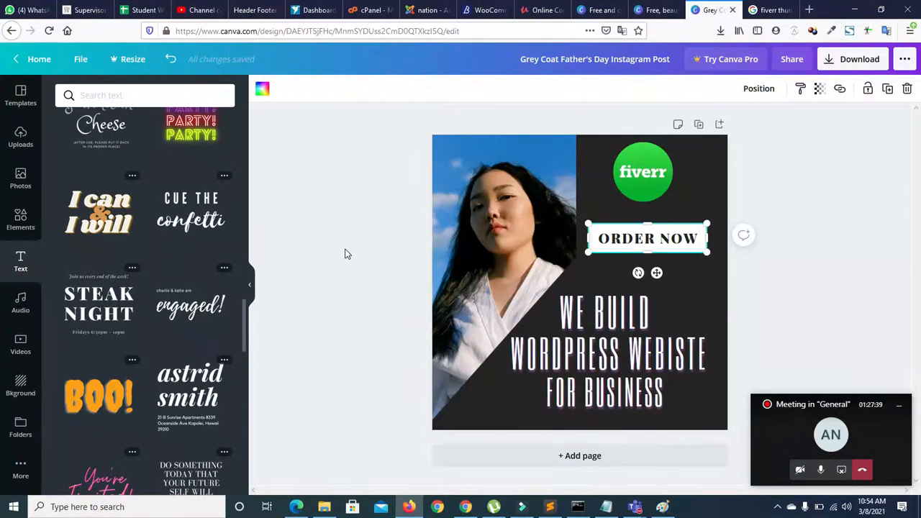
pyautogui.click(819, 90)
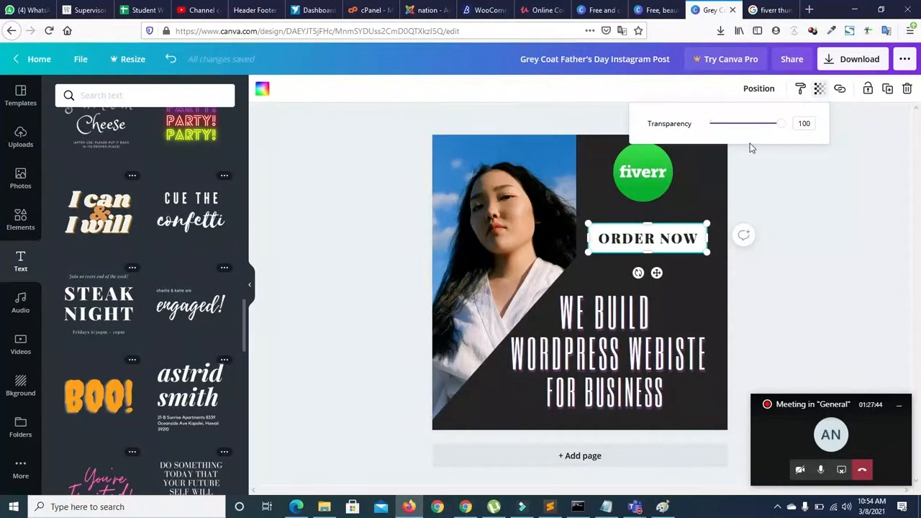
pyautogui.moveTo(779, 127)
pyautogui.mouseDown()
pyautogui.moveTo(749, 128)
pyautogui.moveTo(770, 129)
pyautogui.mouseUp()
pyautogui.click(358, 247)
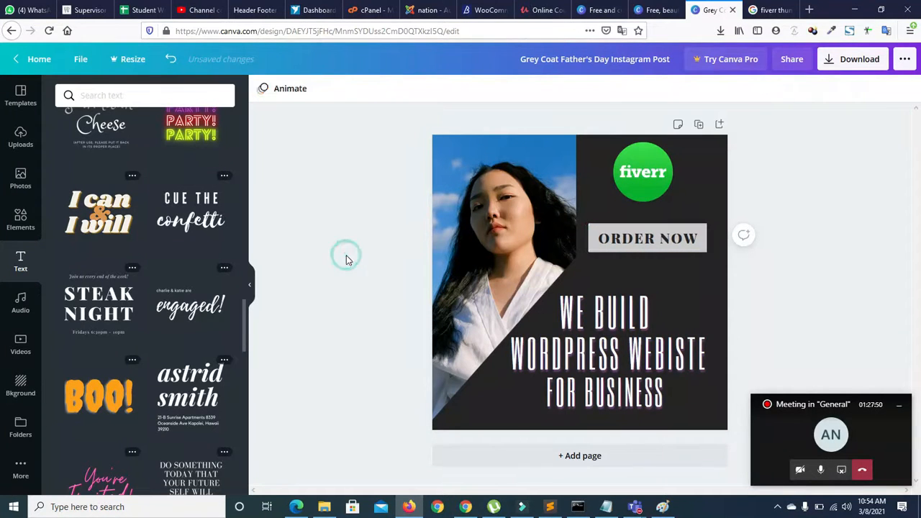
pyautogui.click(608, 242)
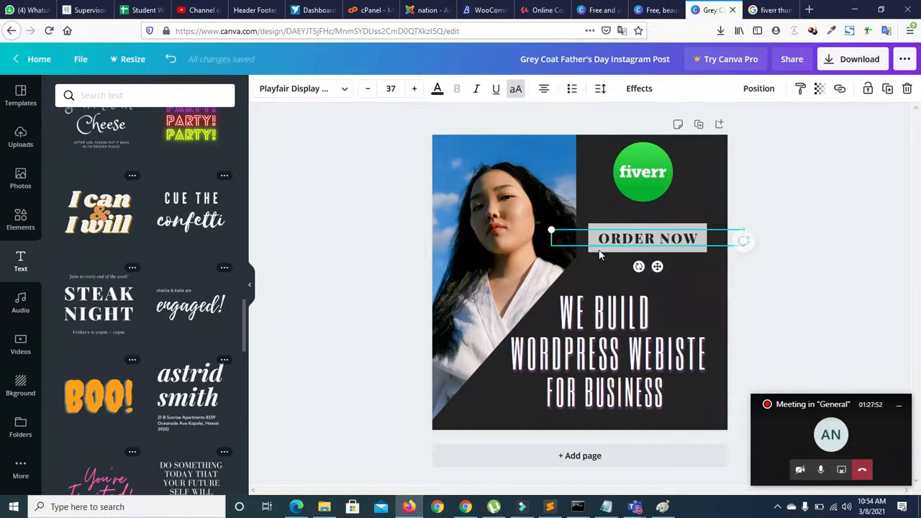
# Step: Increase the height of the light grey bar slightly above and below the ORDER NOW text
pyautogui.click(628, 253)
pyautogui.click(626, 246)
pyautogui.click(597, 225)
pyautogui.moveTo(647, 253); pyautogui.dragTo(647, 256)
pyautogui.moveTo(648, 222); pyautogui.dragTo(648, 218)
pyautogui.click(326, 272)
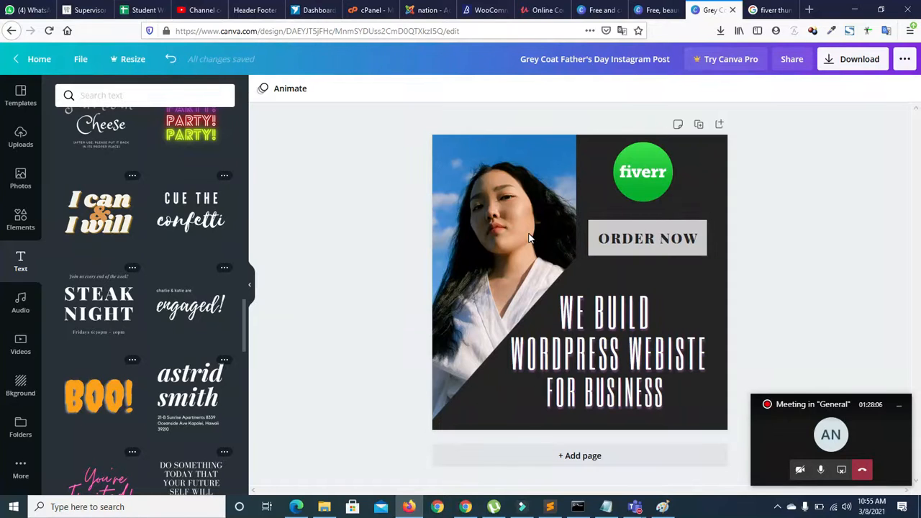
# Step: Browse the full shapes collection and add the rounded square outline to the design
pyautogui.click(20, 220)
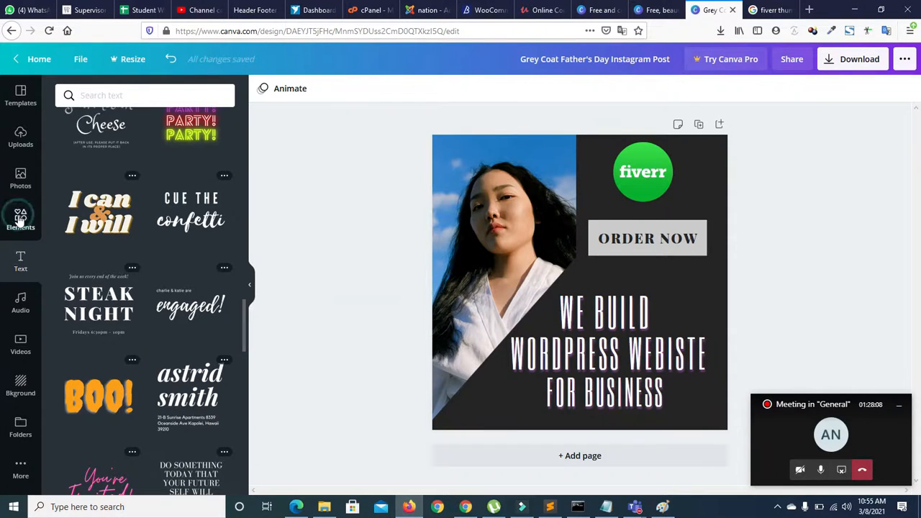
pyautogui.click(228, 335)
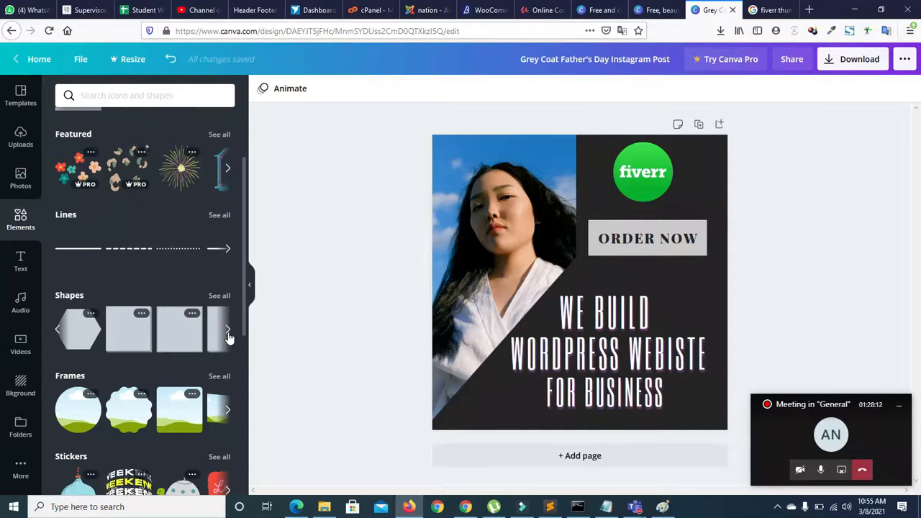
pyautogui.click(228, 334)
pyautogui.click(228, 335)
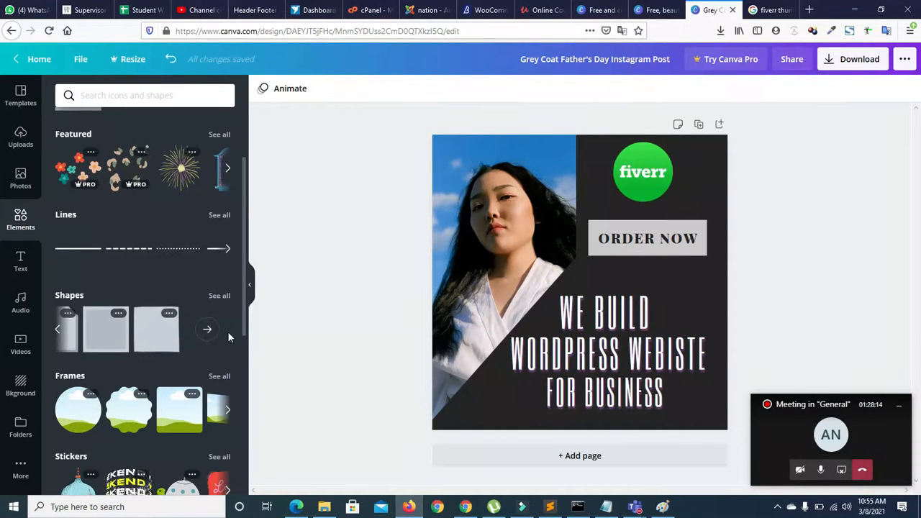
pyautogui.click(207, 329)
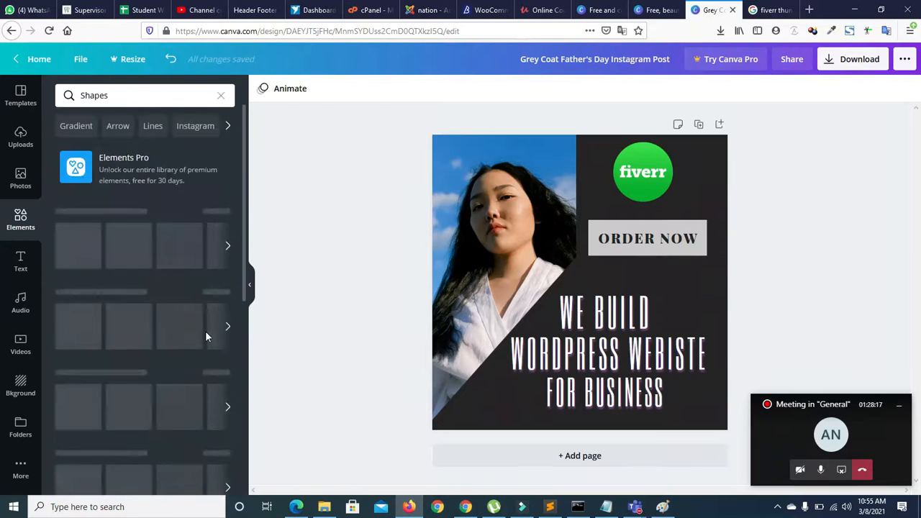
pyautogui.scroll(-5, 242, 272)
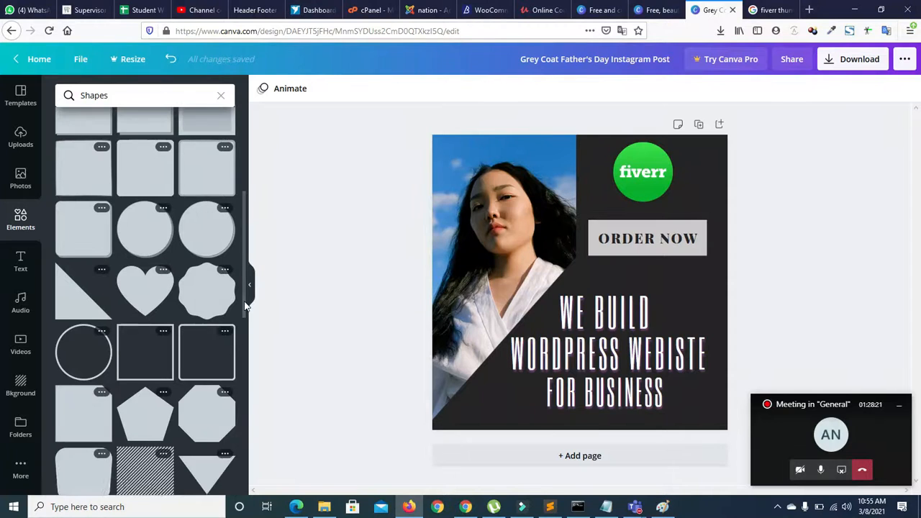
pyautogui.scroll(-3, 239, 329)
pyautogui.scroll(-3, 240, 367)
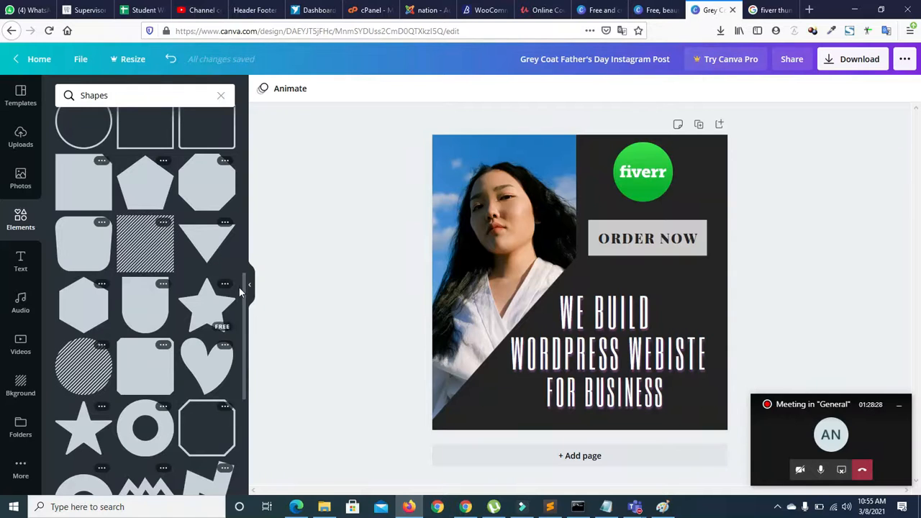
pyautogui.scroll(-2, 244, 317)
pyautogui.scroll(-2, 245, 317)
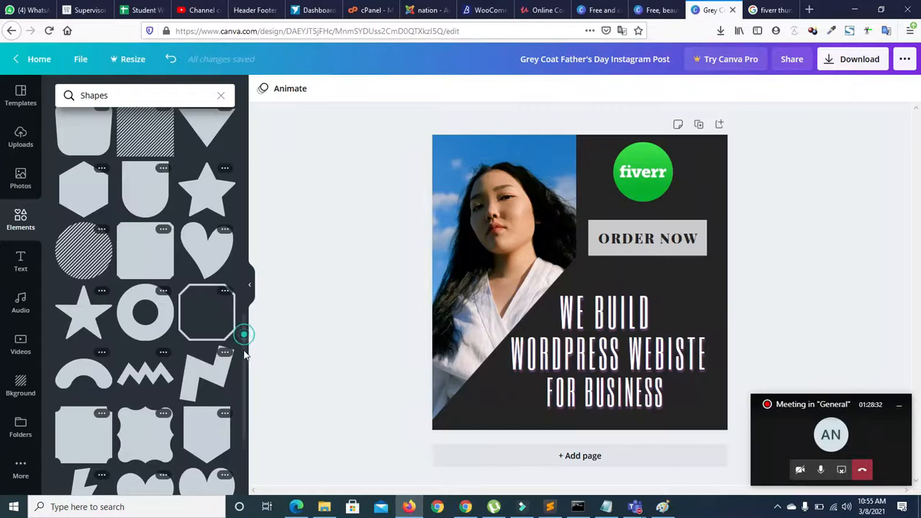
pyautogui.scroll(-4, 243, 353)
pyautogui.moveTo(243, 365); pyautogui.dragTo(244, 227)
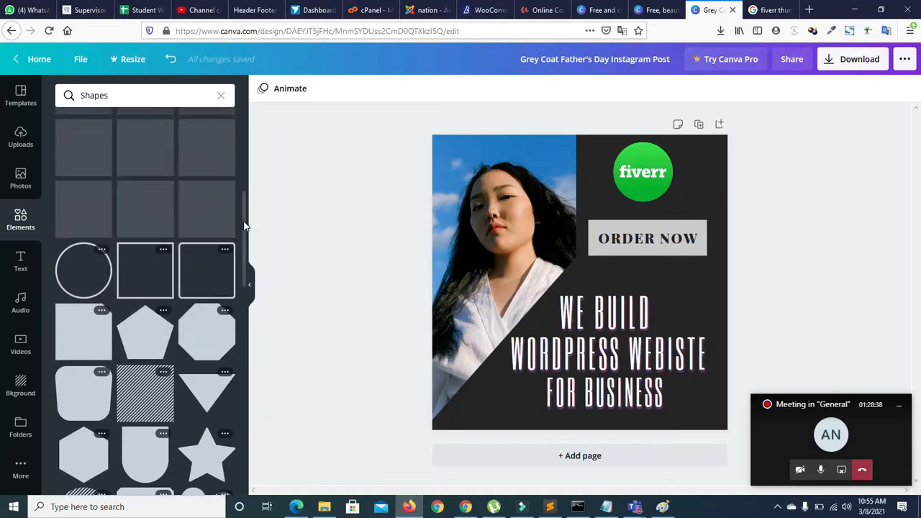
pyautogui.click(187, 277)
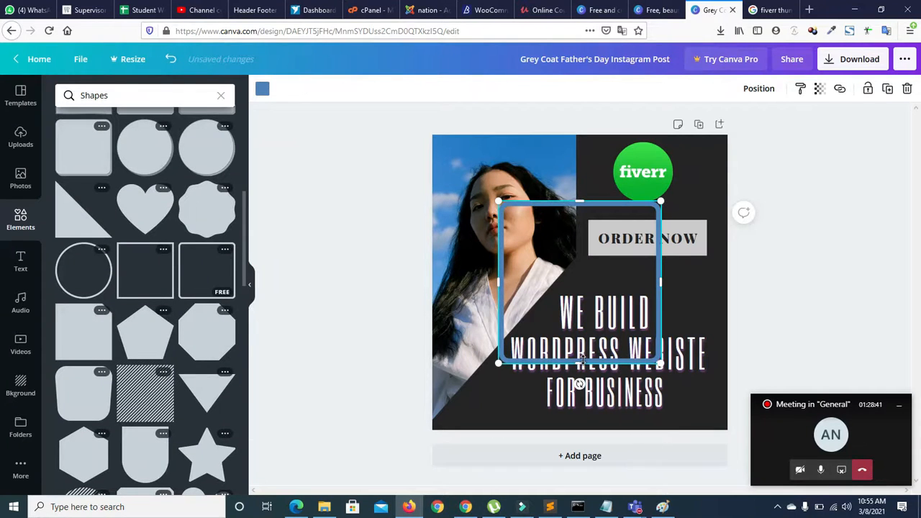
# Step: Resize the blue rounded outline into a wide, low frame that fits around the ORDER NOW bar
pyautogui.moveTo(579, 364); pyautogui.dragTo(582, 220)
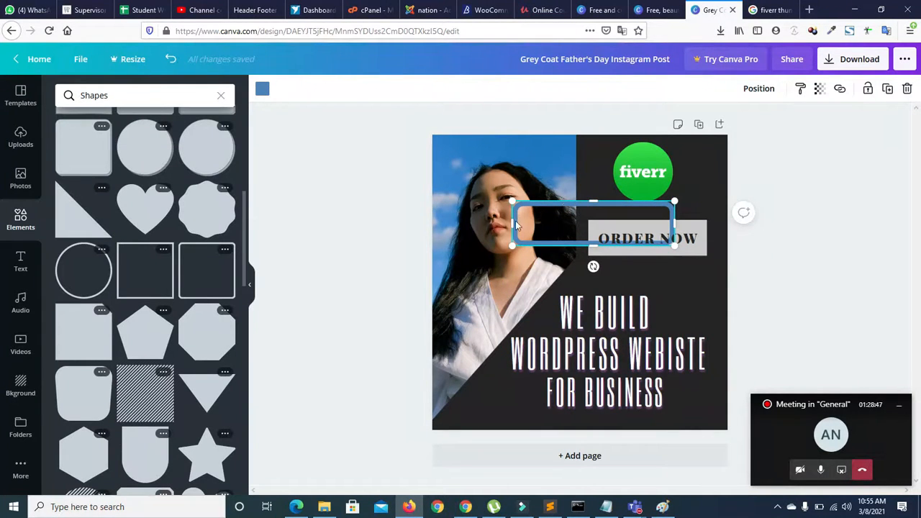
pyautogui.moveTo(539, 224); pyautogui.dragTo(551, 224)
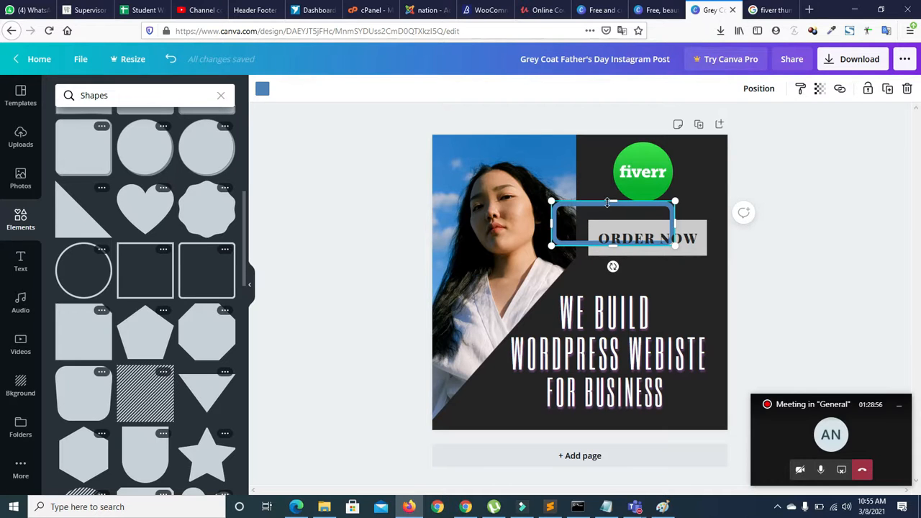
pyautogui.moveTo(611, 246); pyautogui.dragTo(619, 260)
pyautogui.moveTo(675, 228); pyautogui.dragTo(709, 231)
pyautogui.moveTo(553, 200); pyautogui.dragTo(589, 227)
pyautogui.click(327, 229)
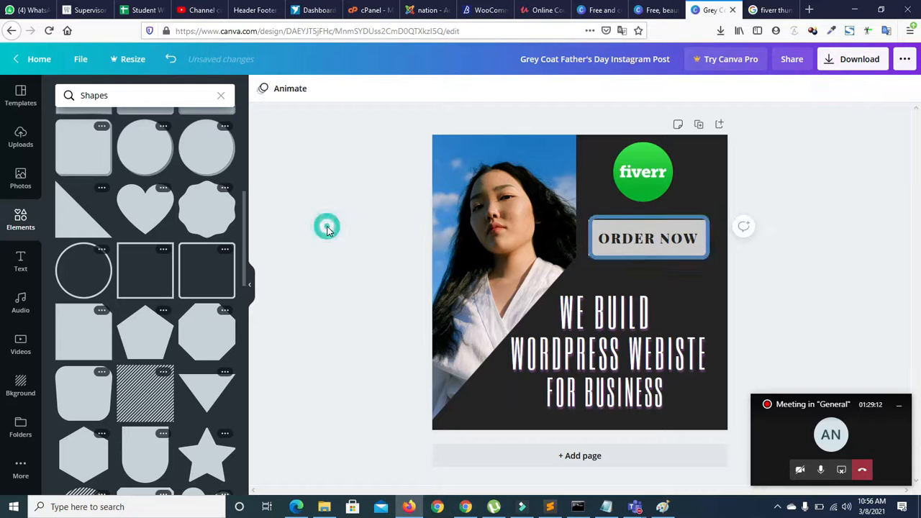
# Step: Nudge the blue frame slightly down and to the left around the ORDER NOW bar
pyautogui.click(591, 221)
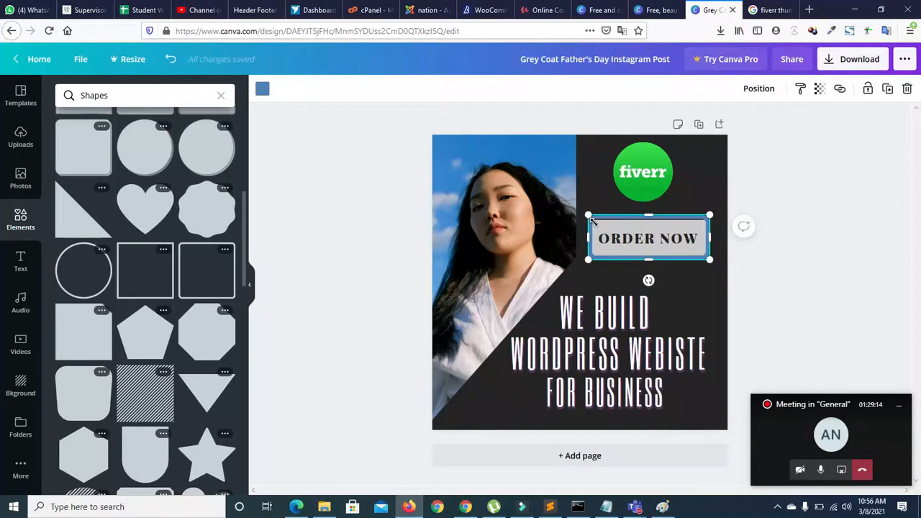
pyautogui.moveTo(591, 221); pyautogui.dragTo(592, 222)
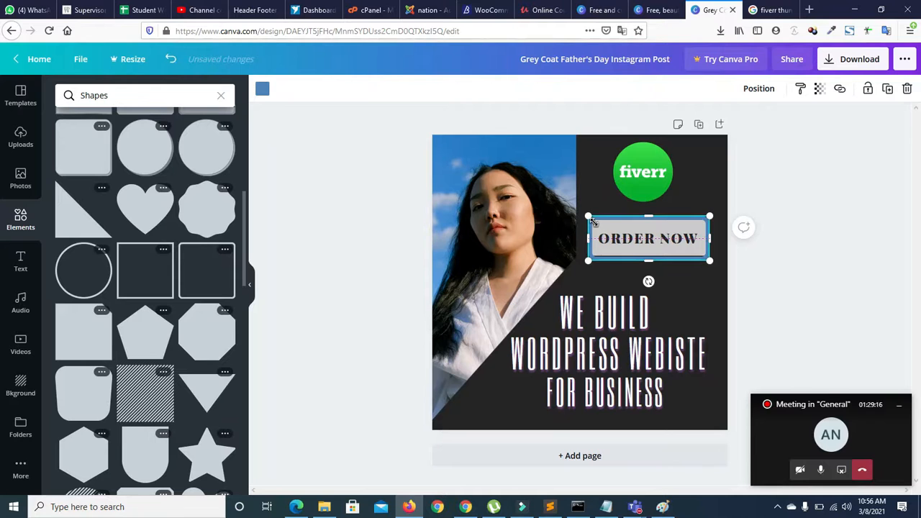
pyautogui.click(394, 250)
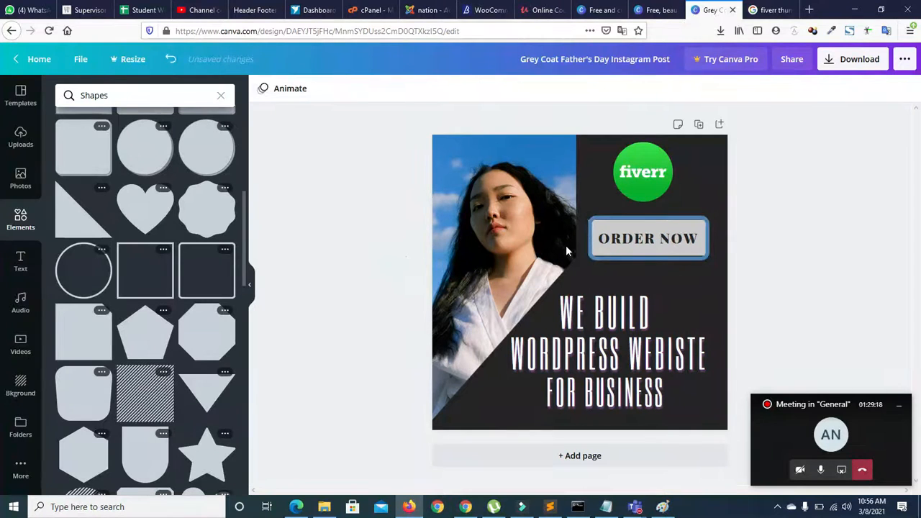
pyautogui.click(592, 239)
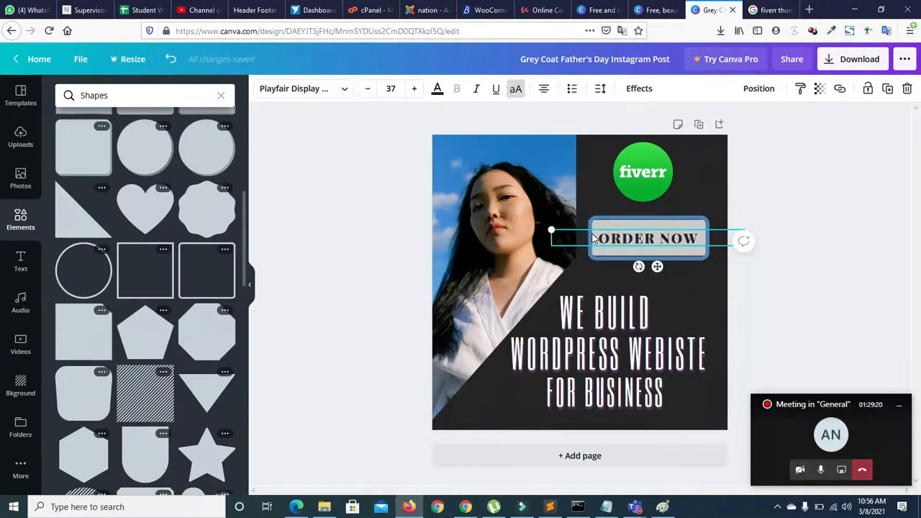
pyautogui.click(591, 222)
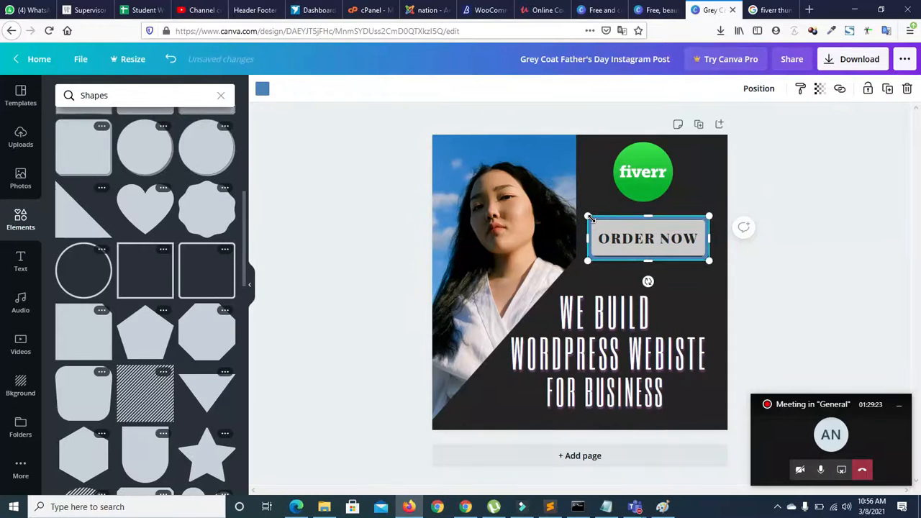
pyautogui.click(363, 250)
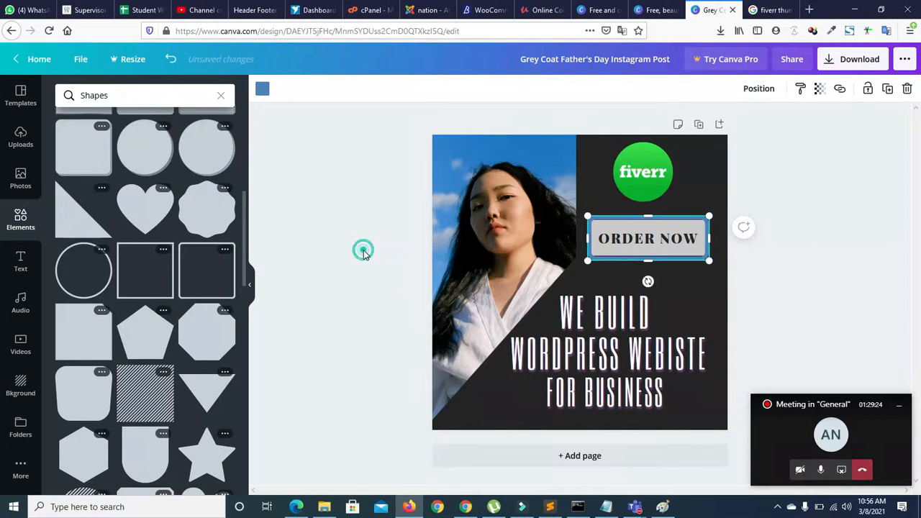
# Step: Reduce the blue frame's height slightly, shift it up and extend its upper-left corner so it covers the bar's edges
pyautogui.click(636, 218)
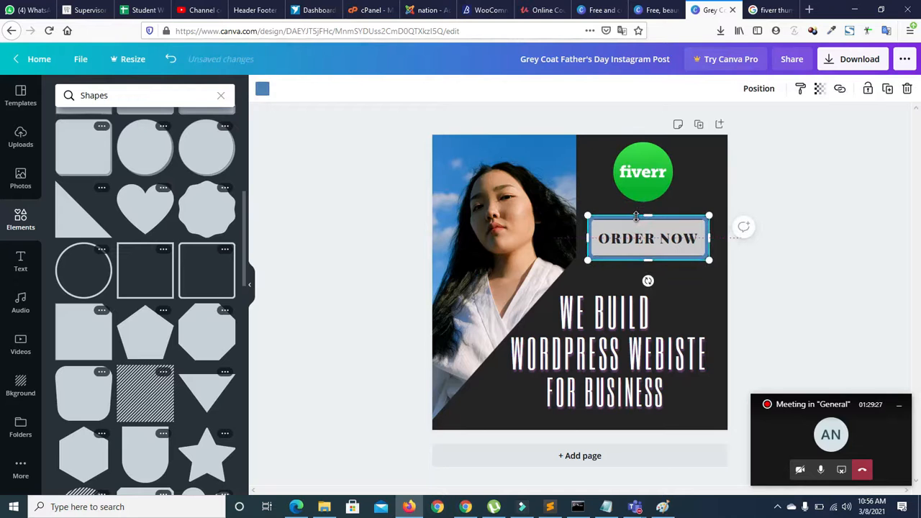
pyautogui.moveTo(646, 214); pyautogui.dragTo(646, 217)
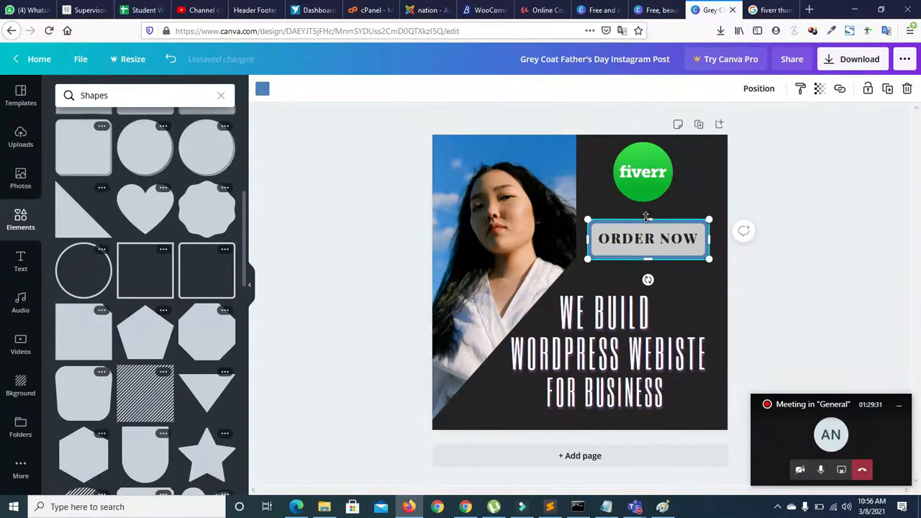
pyautogui.click(290, 210)
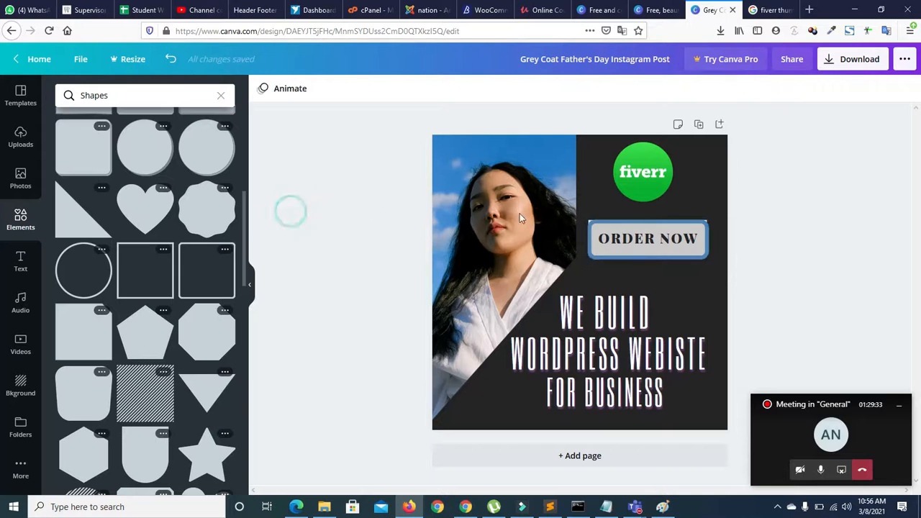
pyautogui.click(615, 227)
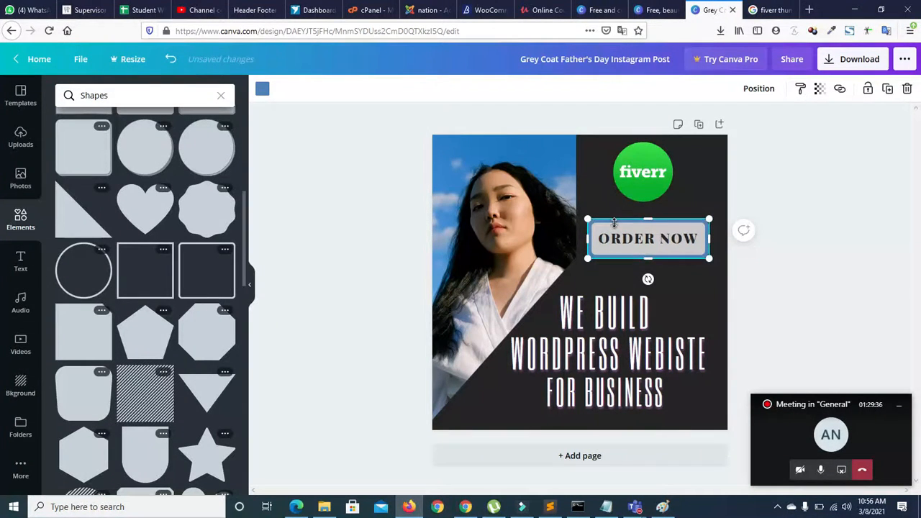
pyautogui.click(328, 277)
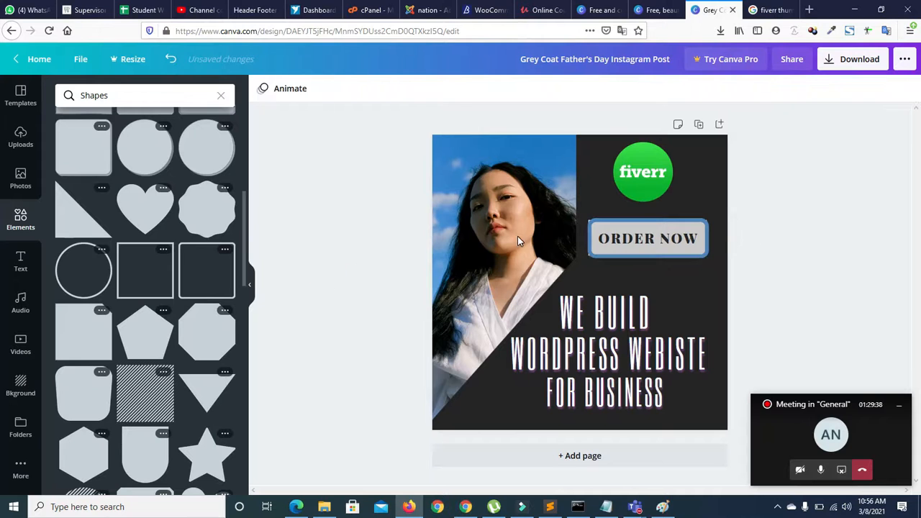
pyautogui.click(622, 229)
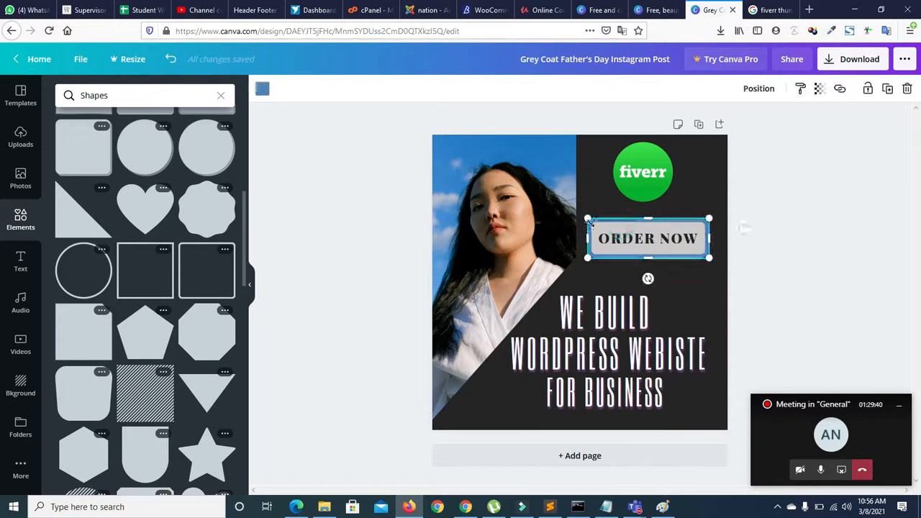
pyautogui.moveTo(590, 219); pyautogui.dragTo(584, 217)
pyautogui.click(393, 265)
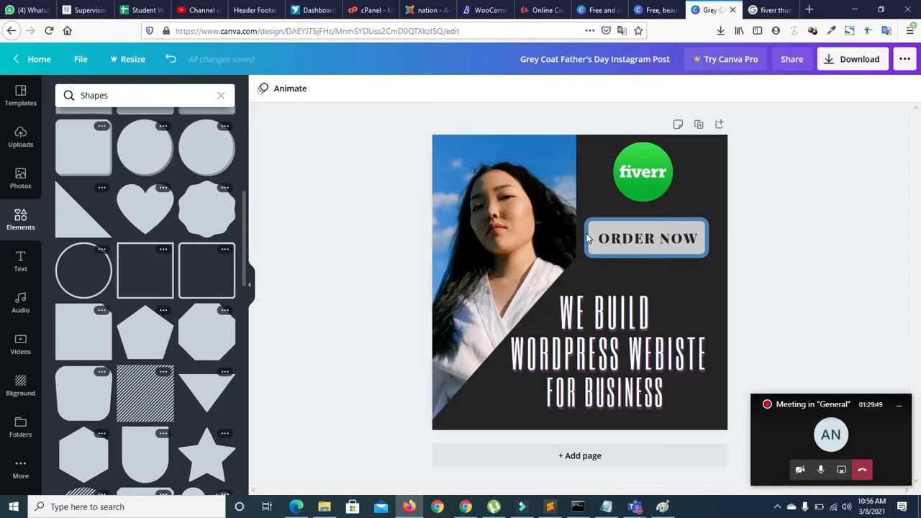
# Step: Recolour the blue frame around the ORDER NOW bar to white
pyautogui.click(587, 238)
pyautogui.click(590, 228)
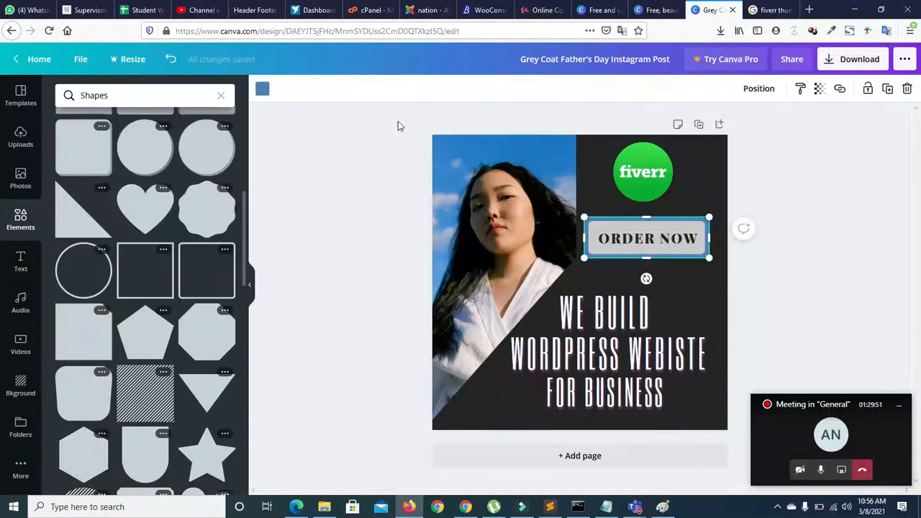
pyautogui.click(262, 88)
pyautogui.click(90, 256)
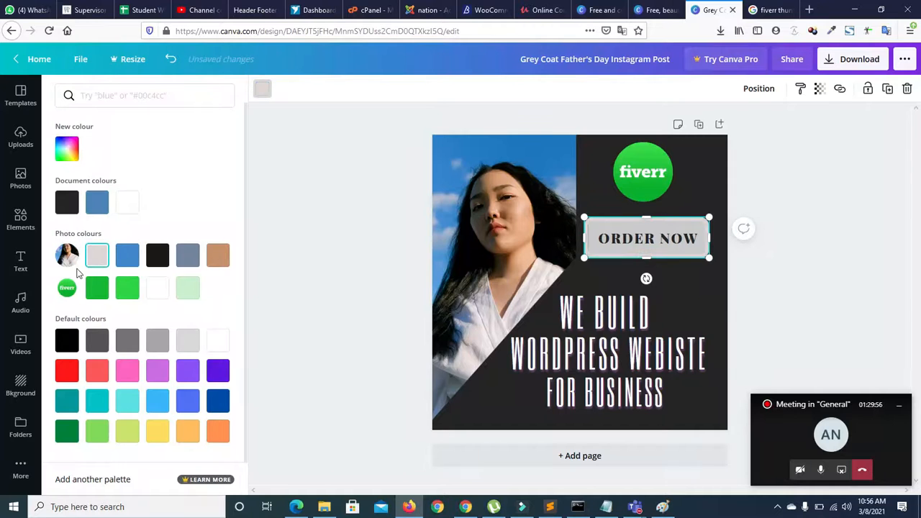
pyautogui.click(322, 175)
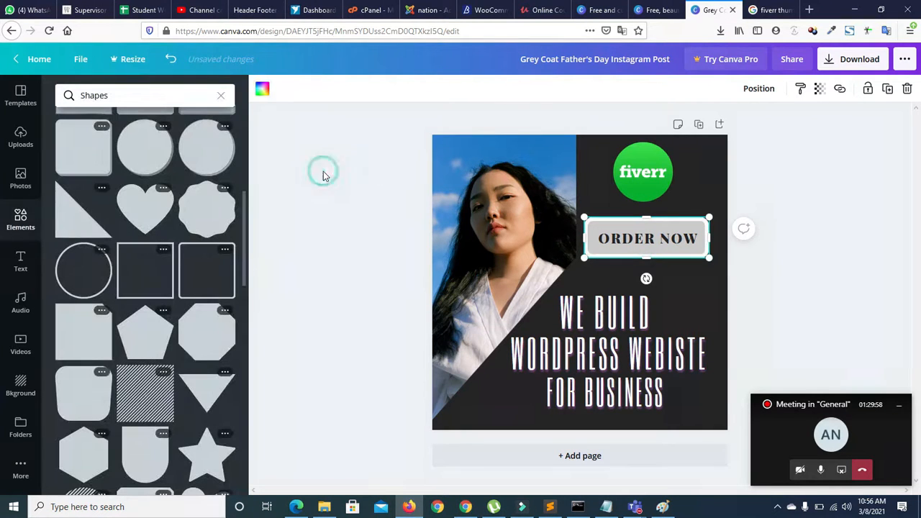
pyautogui.click(793, 151)
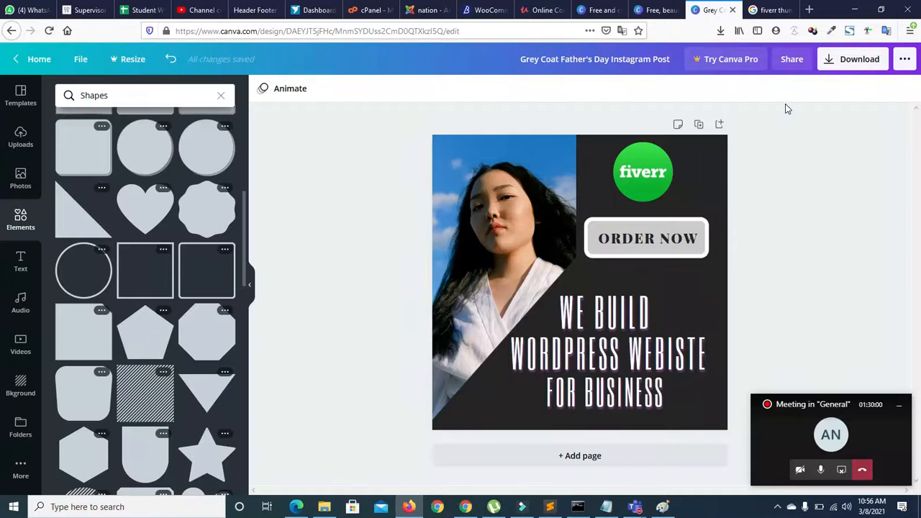
# Step: Check the transparency settings of the ORDER NOW text and of the white frame around it
pyautogui.click(675, 249)
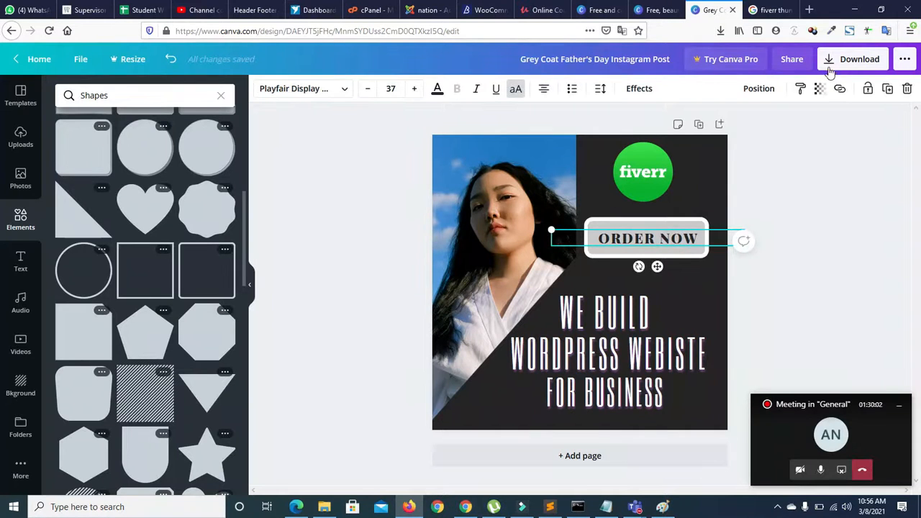
pyautogui.click(812, 92)
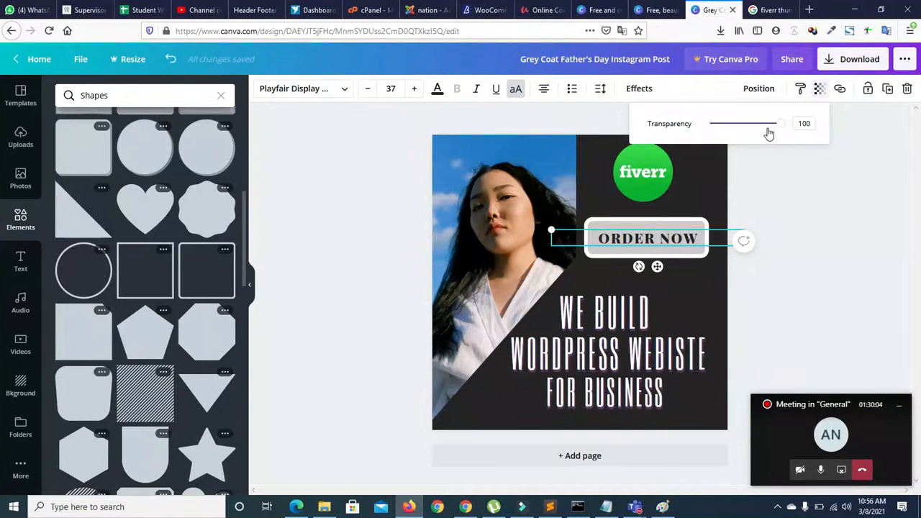
pyautogui.click(693, 252)
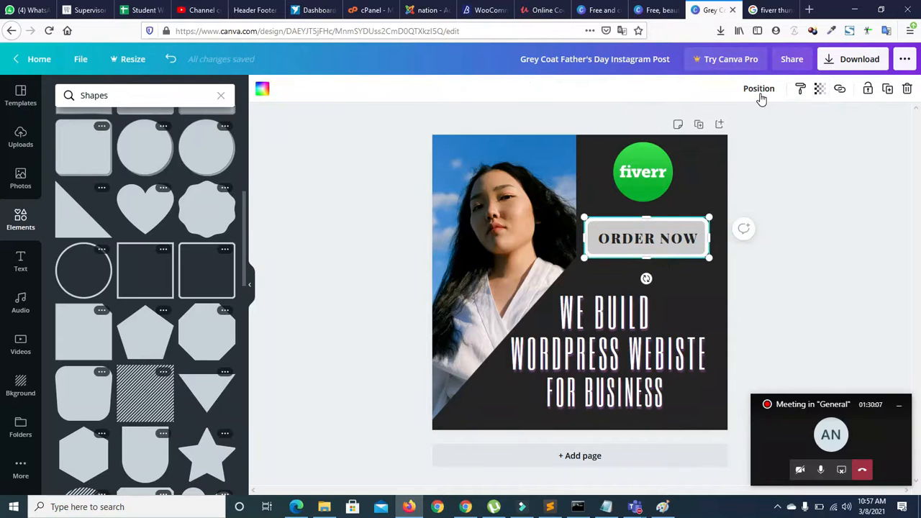
pyautogui.click(819, 92)
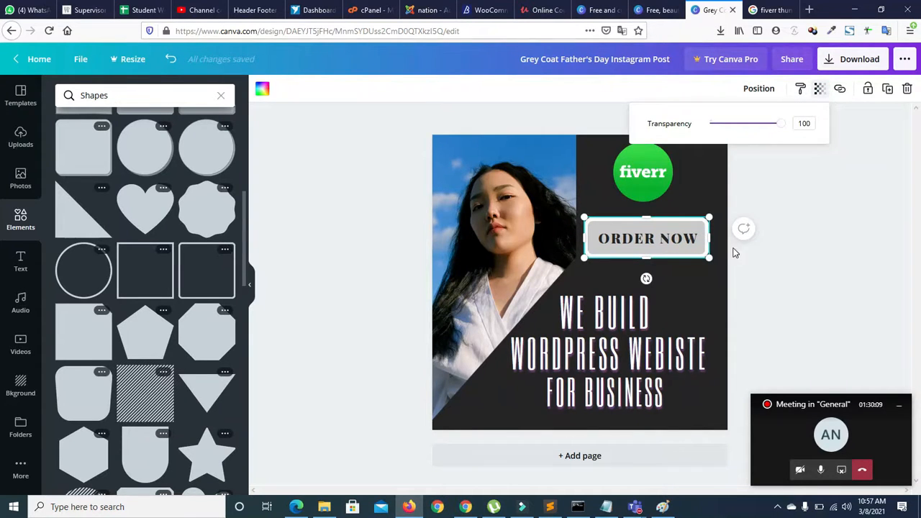
pyautogui.click(693, 288)
pyautogui.click(686, 253)
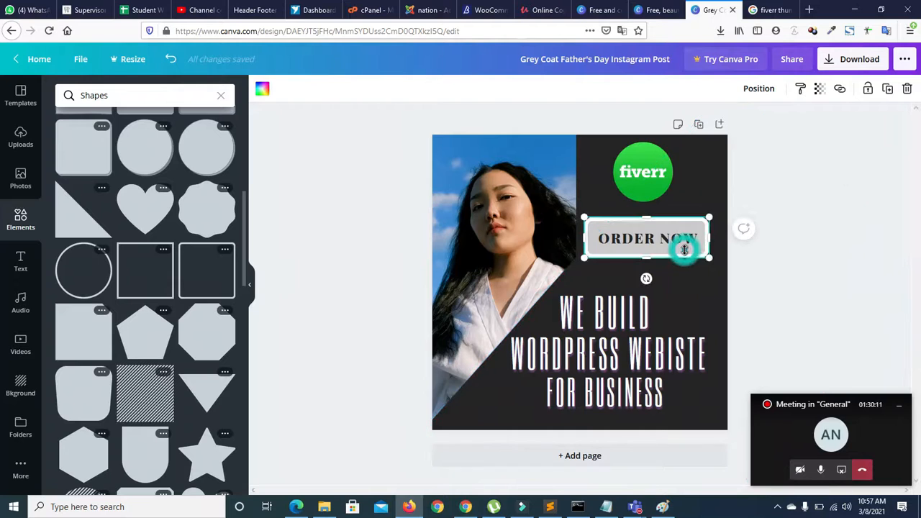
# Step: Set the transparency of the white frame around the ORDER NOW bar to 77
pyautogui.click(686, 252)
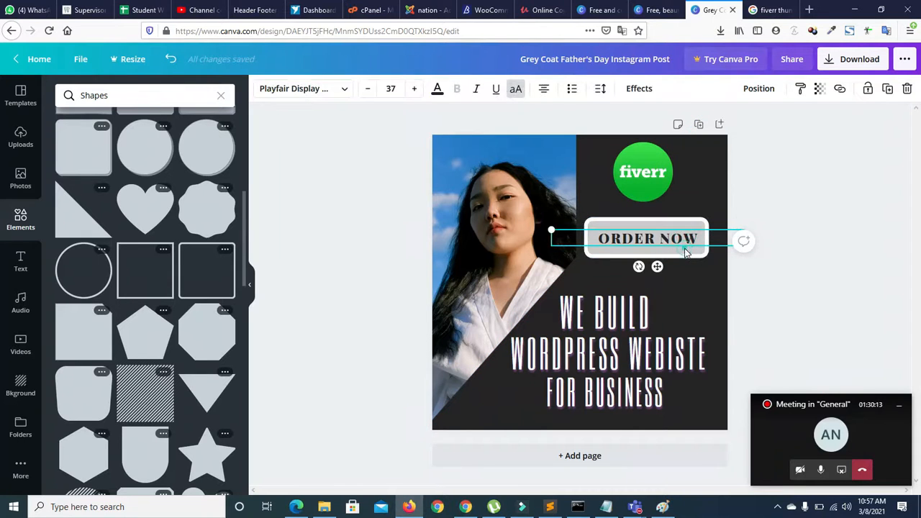
pyautogui.click(686, 253)
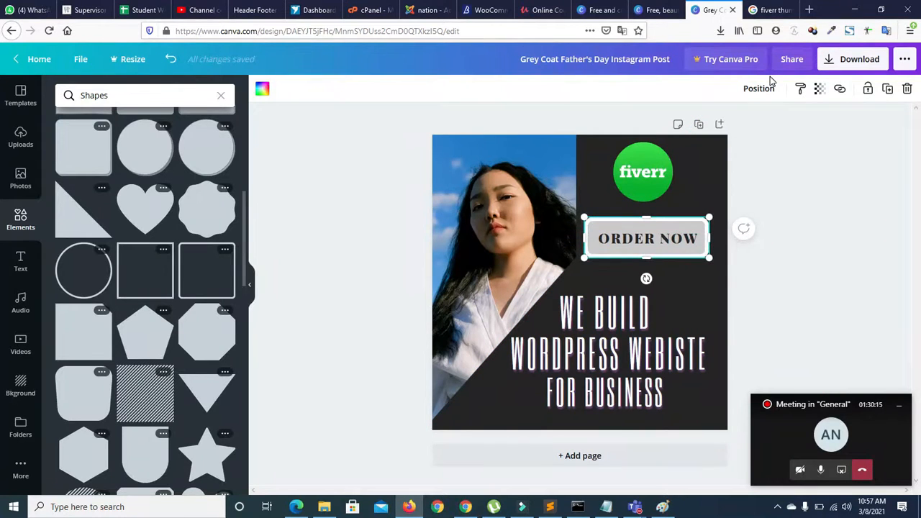
pyautogui.click(819, 88)
pyautogui.moveTo(782, 124)
pyautogui.mouseDown()
pyautogui.moveTo(766, 129)
pyautogui.moveTo(790, 126)
pyautogui.moveTo(770, 127)
pyautogui.mouseUp()
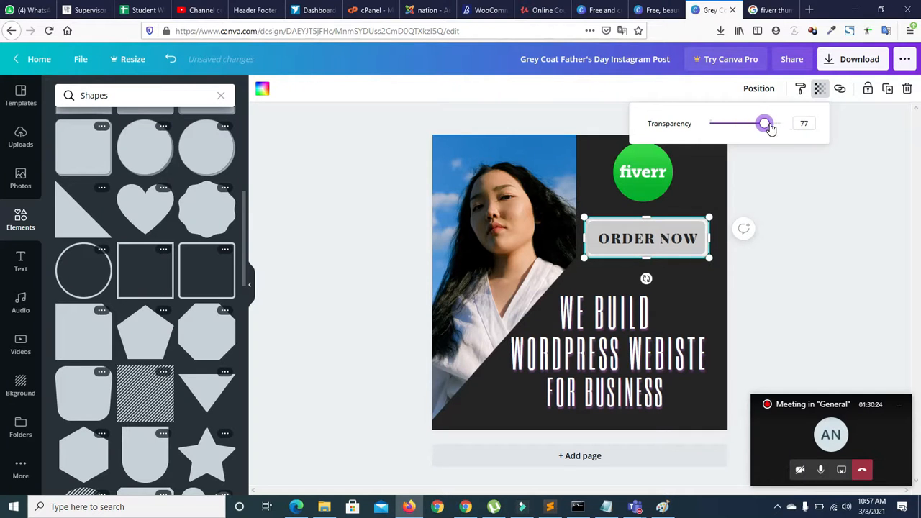
pyautogui.click(331, 199)
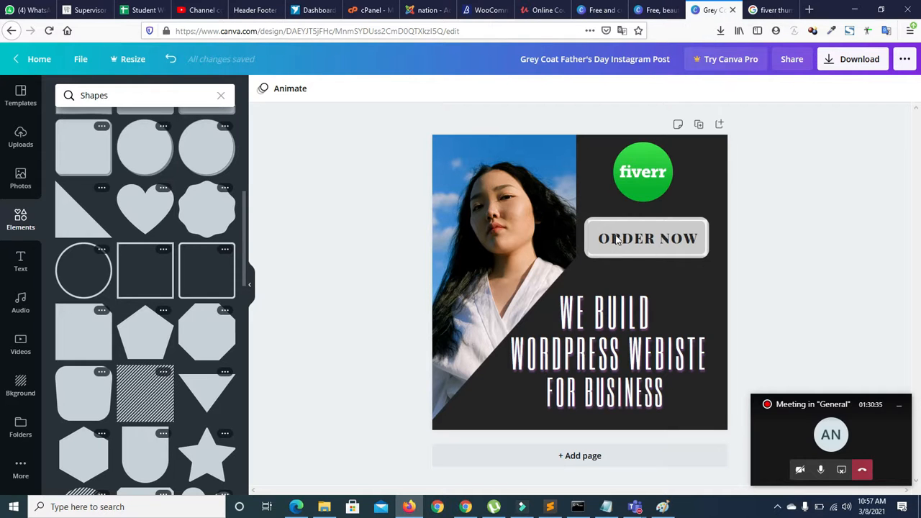
# Step: Shift the Fiverr logo slightly right and down above the ORDER NOW bar
pyautogui.moveTo(638, 190)
pyautogui.mouseDown()
pyautogui.moveTo(654, 188)
pyautogui.moveTo(646, 191)
pyautogui.mouseUp()
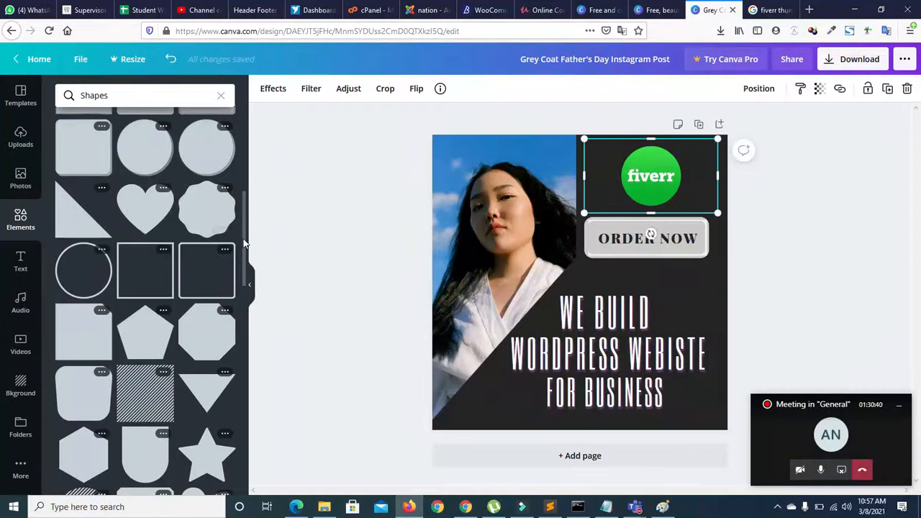
# Step: Search the templates for "button"
pyautogui.moveTo(244, 238); pyautogui.dragTo(70, 140)
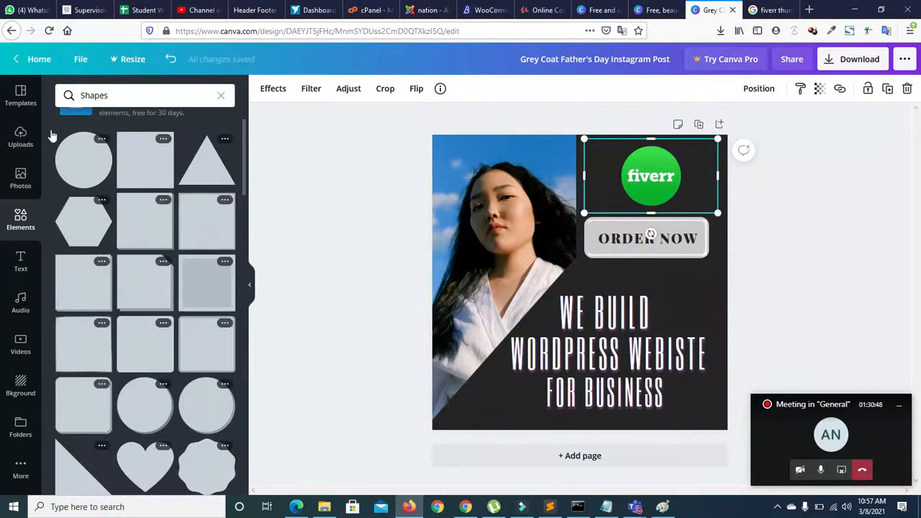
pyautogui.click(23, 97)
pyautogui.click(98, 97)
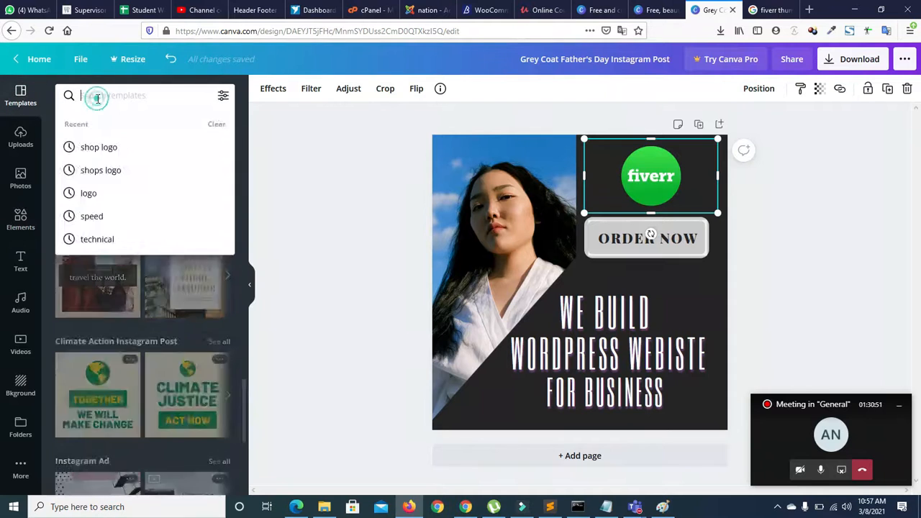
pyautogui.write('butti')
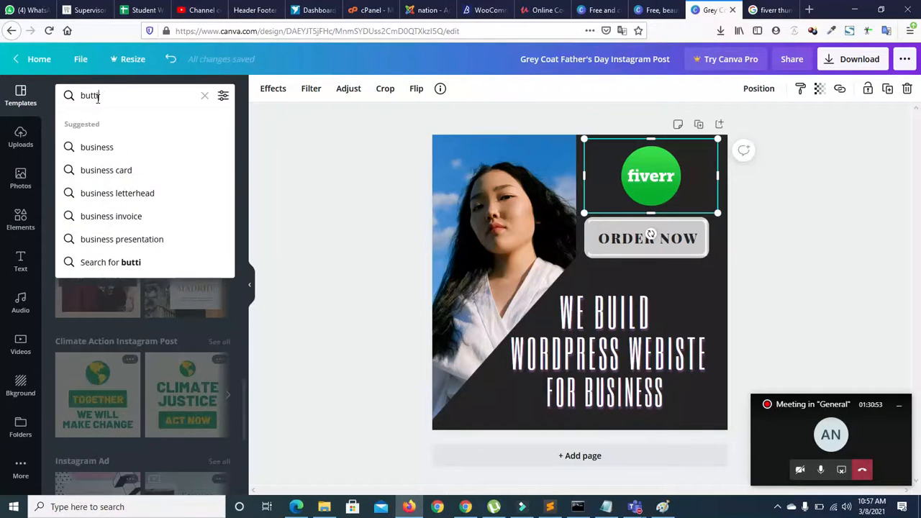
pyautogui.press('BackSpace')
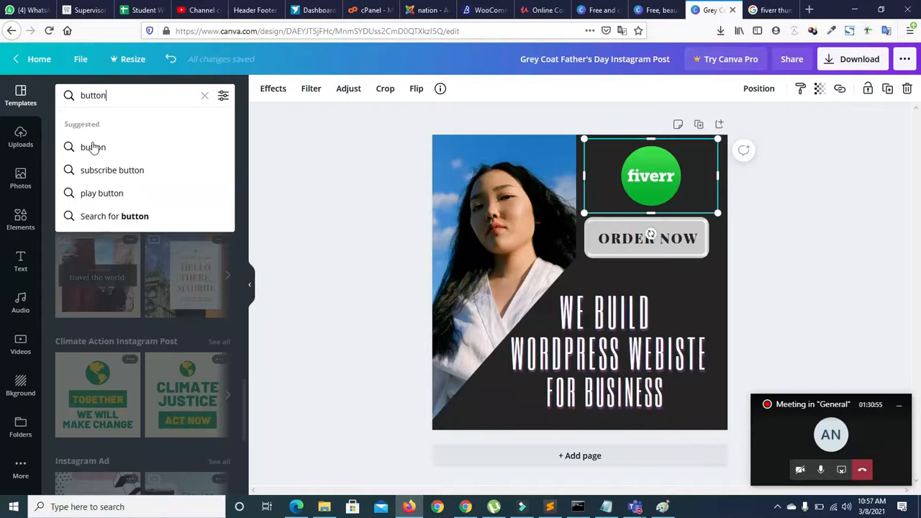
pyautogui.click(93, 147)
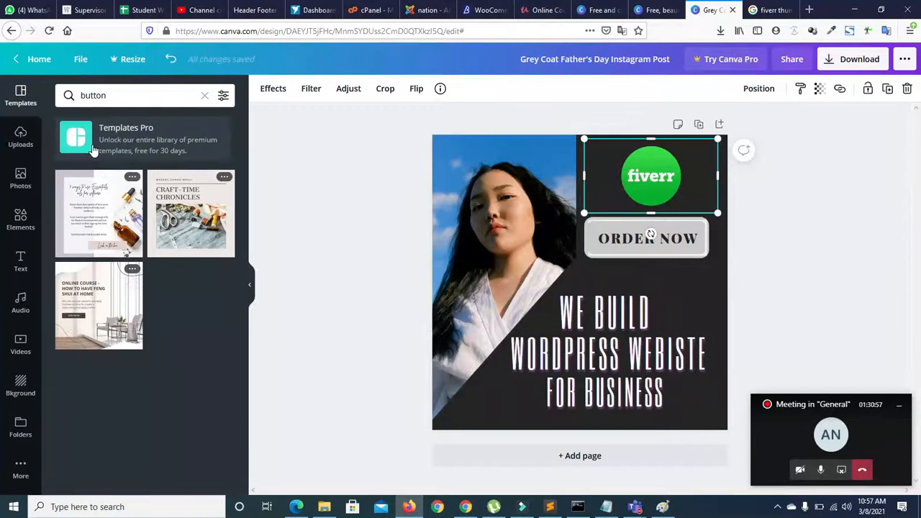
# Step: Search the elements for "button" and place the button graphic with the arrow cursor just below the ORDER NOW bar
pyautogui.click(26, 216)
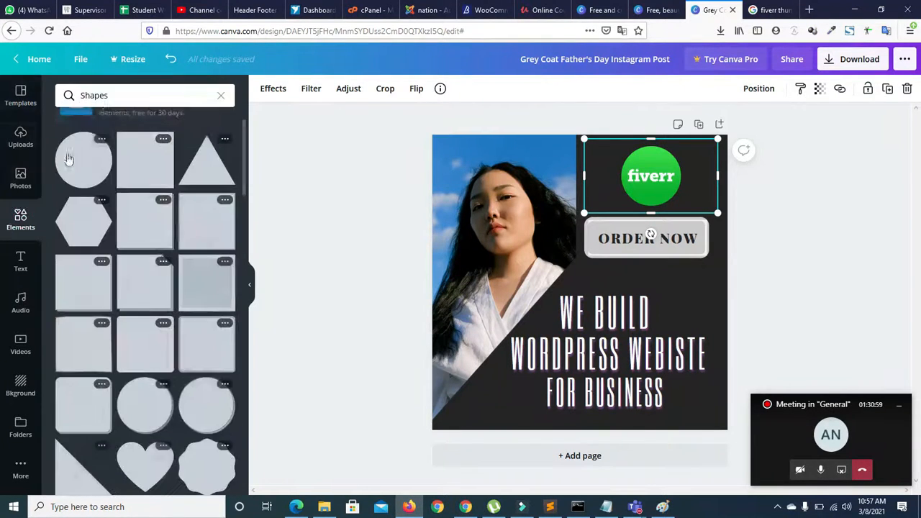
pyautogui.click(118, 92)
pyautogui.write('button')
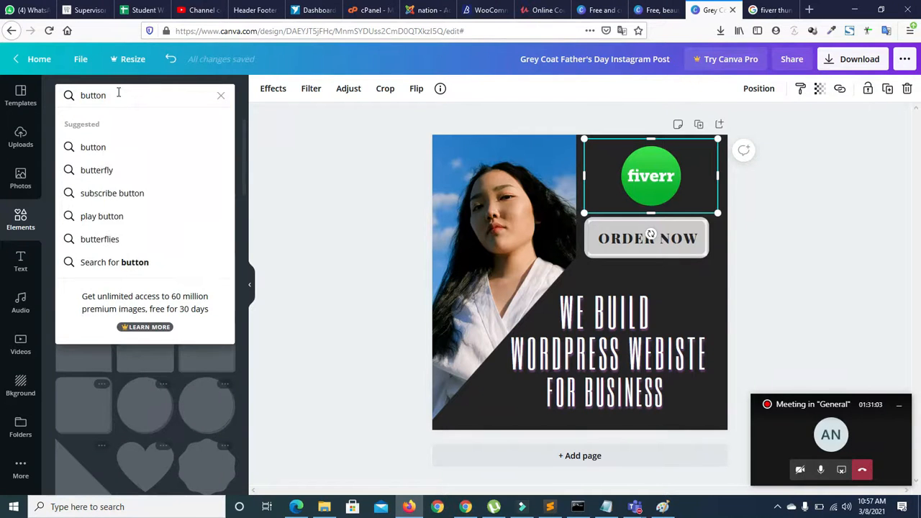
pyautogui.press('Return')
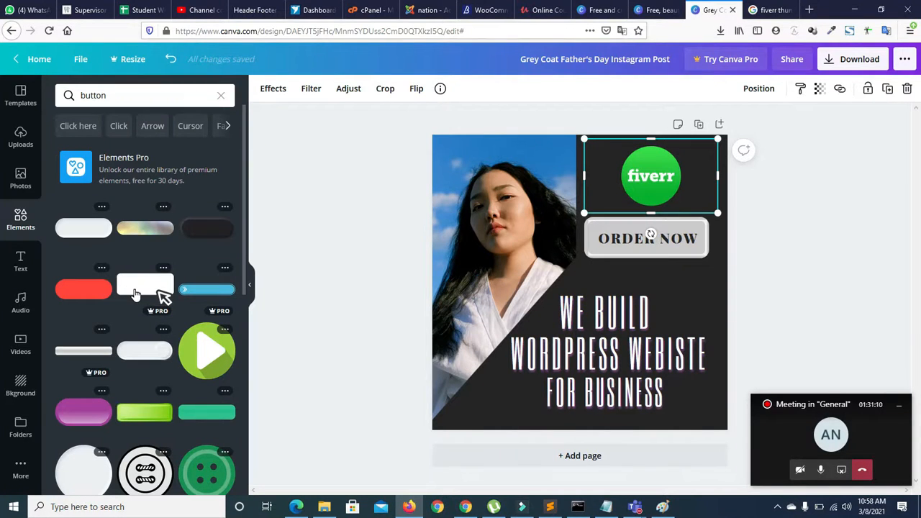
pyautogui.moveTo(136, 293); pyautogui.dragTo(635, 278)
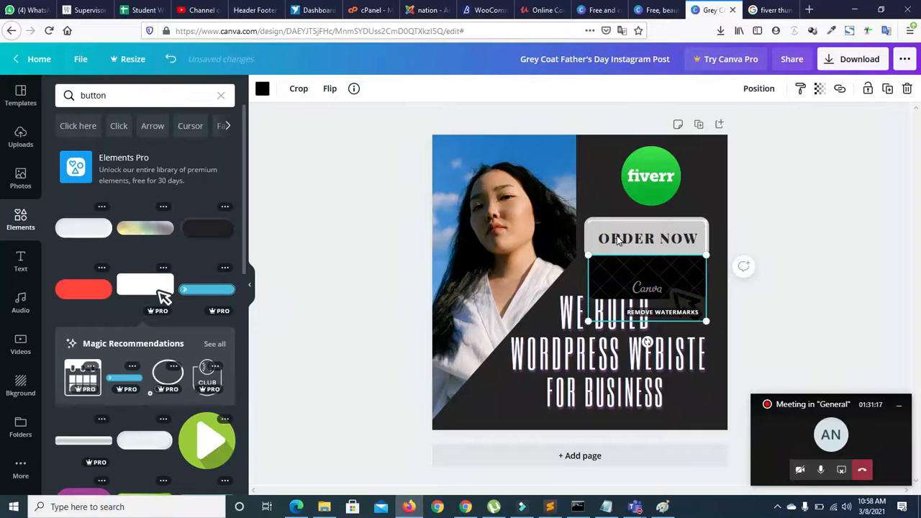
# Step: Recolour the ORDER NOW text to white
pyautogui.click(617, 236)
pyautogui.click(437, 88)
pyautogui.click(127, 208)
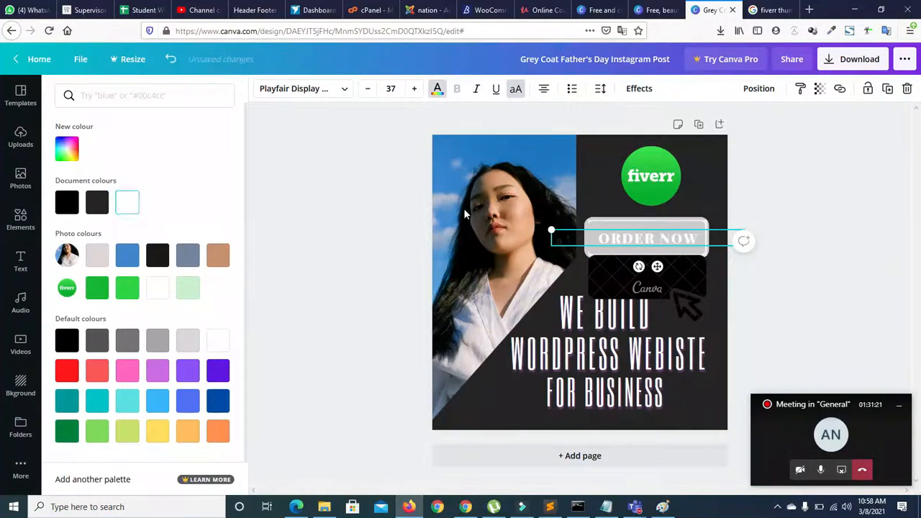
# Step: Delete the white frame, the grey bar behind ORDER NOW and the watermarked button graphic below it
pyautogui.click(598, 222)
pyautogui.press('Delete')
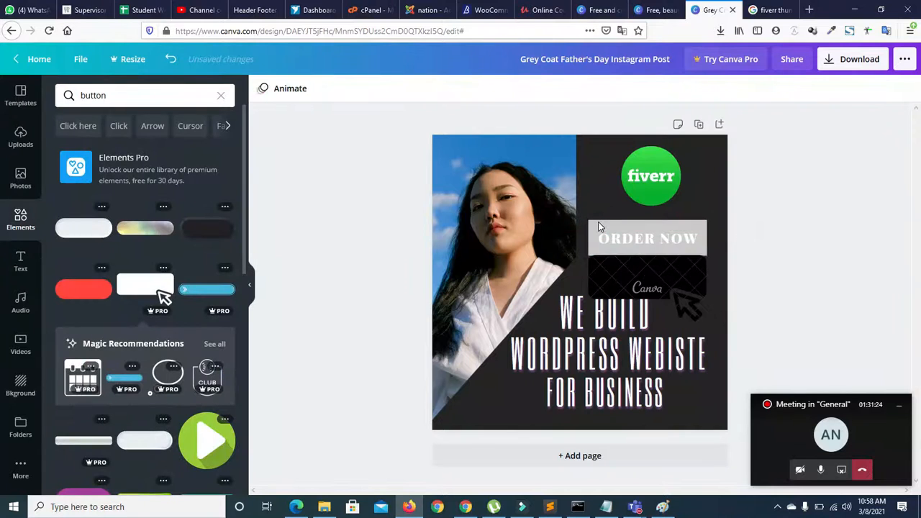
pyautogui.click(598, 223)
pyautogui.press('Delete')
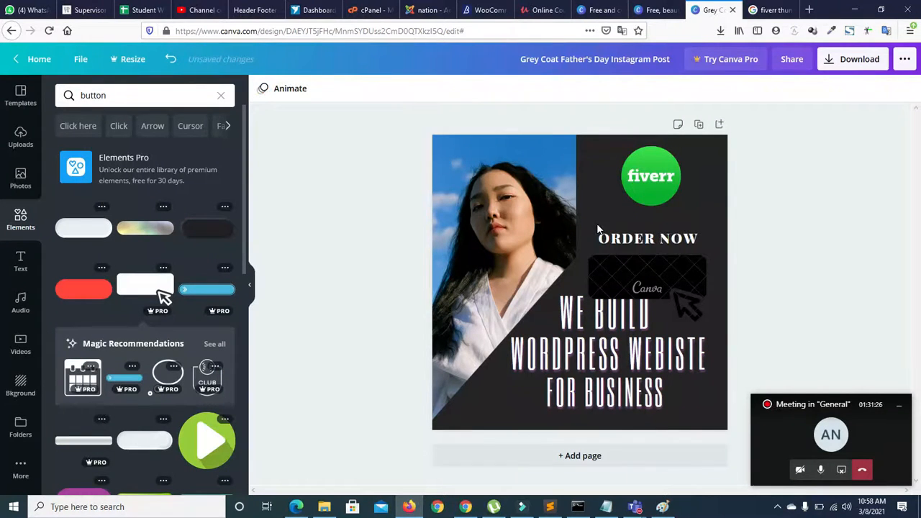
pyautogui.moveTo(620, 263); pyautogui.dragTo(618, 235)
pyautogui.press('Delete')
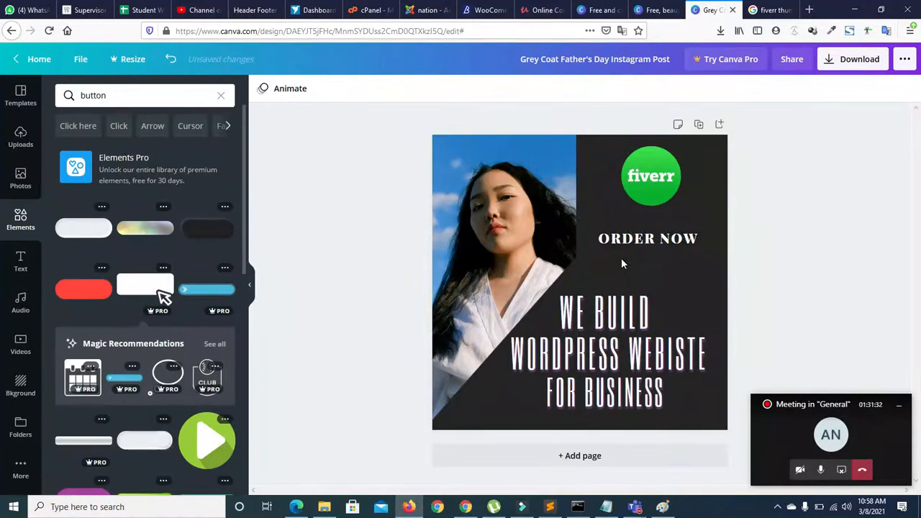
# Step: Add the free dark pill-shaped toggle button from the "button" search results to the design
pyautogui.scroll(-3, 239, 281)
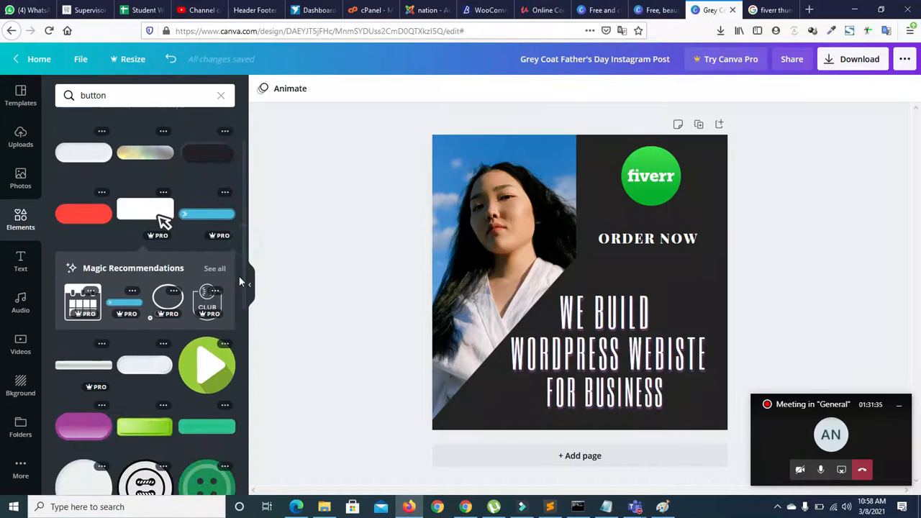
pyautogui.scroll(-5, 237, 317)
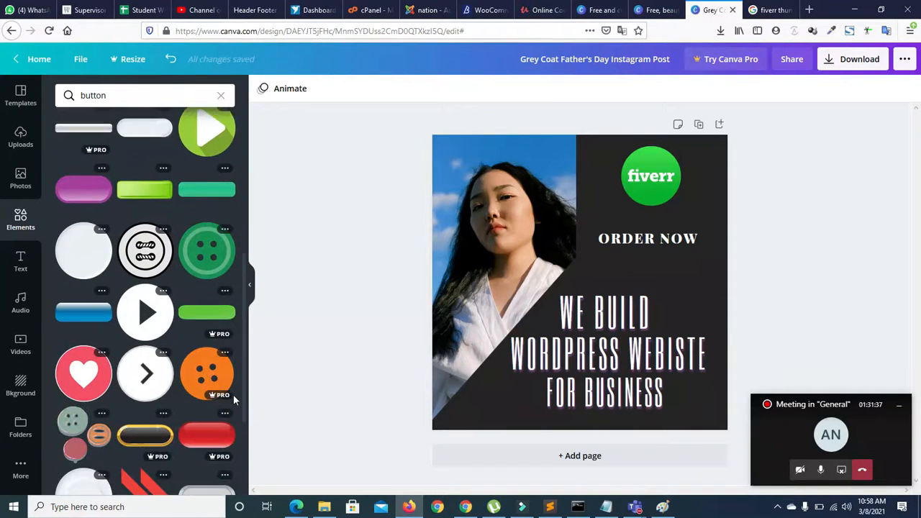
pyautogui.scroll(-8, 237, 424)
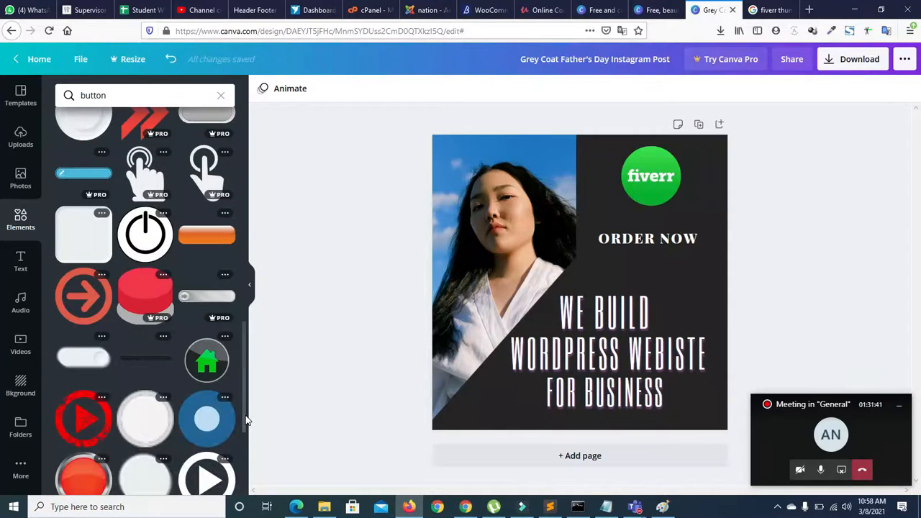
pyautogui.scroll(-8, 246, 418)
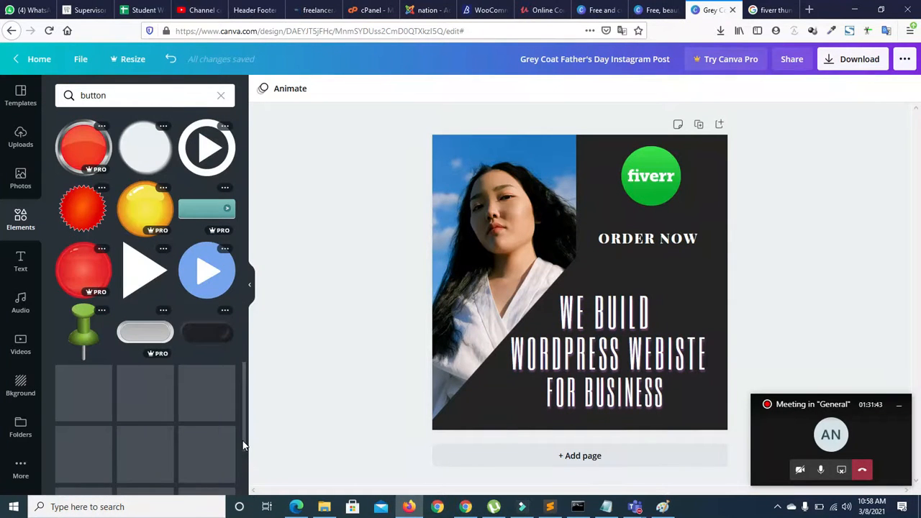
pyautogui.click(200, 336)
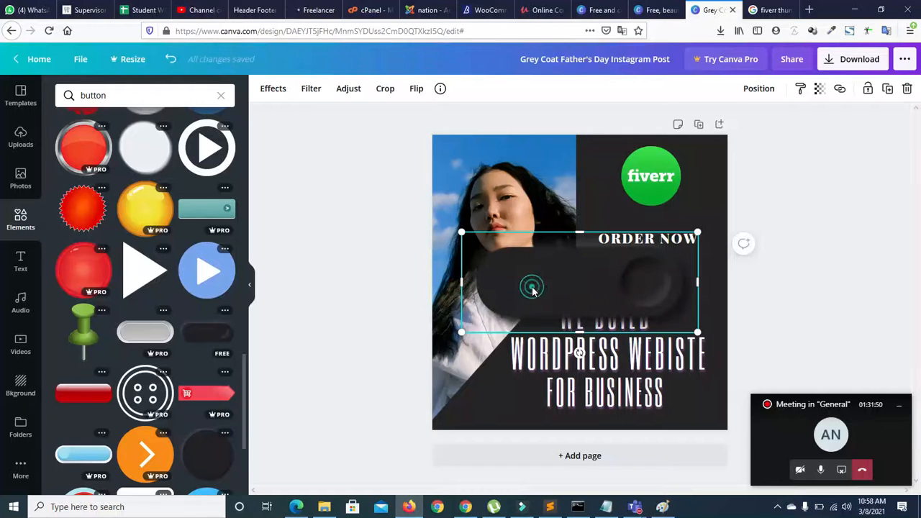
# Step: Shrink the dark toggle button and position it around the ORDER NOW text, between the Fiverr logo and the heading
pyautogui.moveTo(538, 287); pyautogui.dragTo(630, 239)
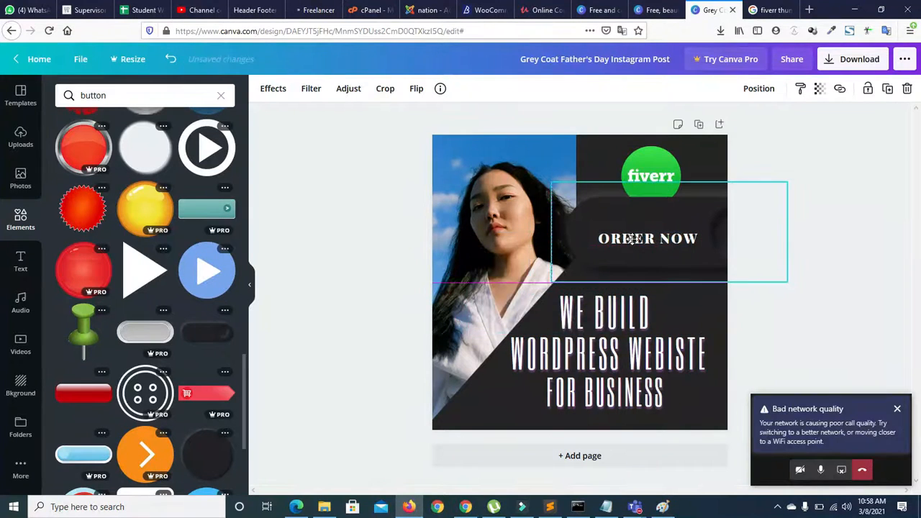
pyautogui.moveTo(549, 282); pyautogui.dragTo(618, 255)
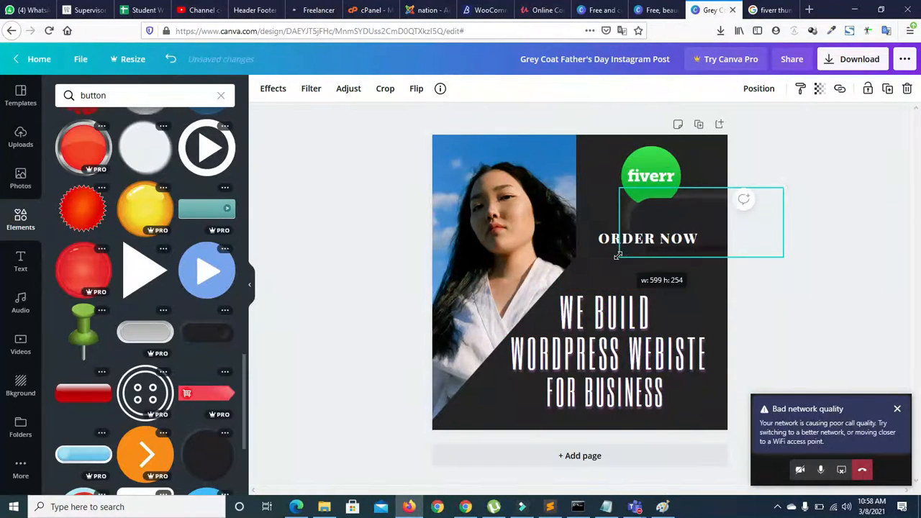
pyautogui.moveTo(681, 209); pyautogui.dragTo(611, 231)
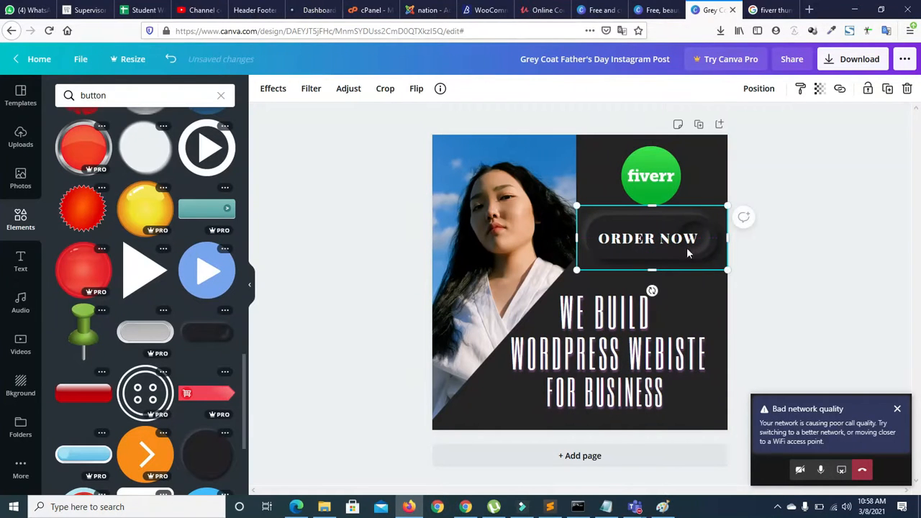
pyautogui.moveTo(729, 269); pyautogui.dragTo(718, 266)
pyautogui.moveTo(577, 273); pyautogui.dragTo(584, 266)
pyautogui.moveTo(613, 228); pyautogui.dragTo(616, 230)
# Step: Set the ORDER NOW text size to 27 and shift it left, clear of the dark button's round knob
pyautogui.click(614, 241)
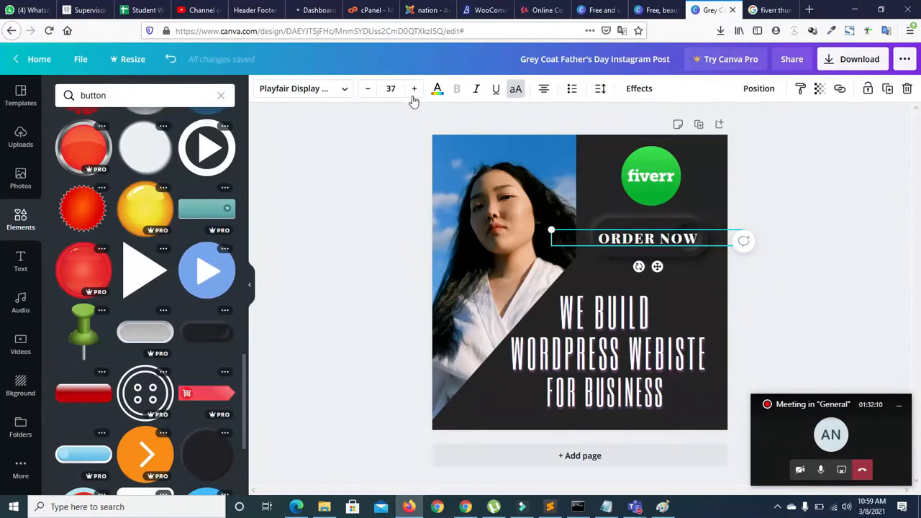
pyautogui.click(368, 89)
pyautogui.click(368, 90)
pyautogui.click(368, 90)
pyautogui.click(367, 89)
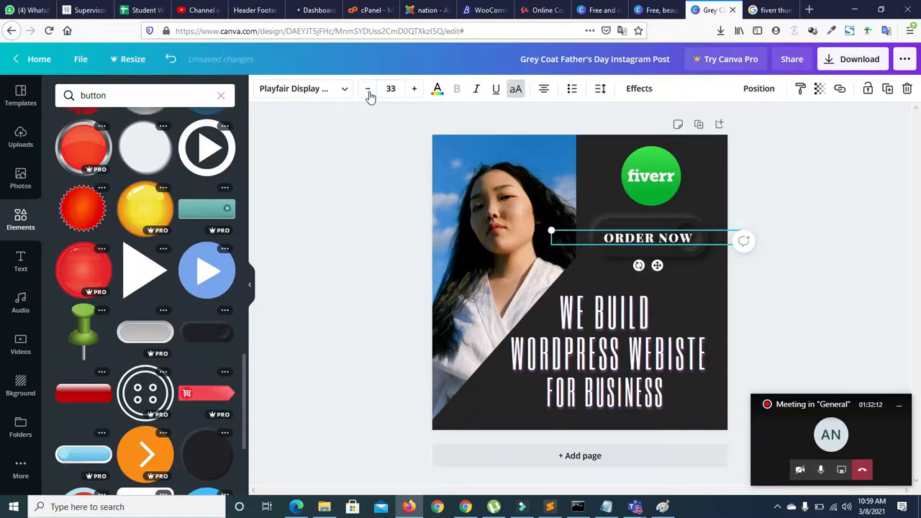
pyautogui.click(368, 92)
pyautogui.click(369, 92)
pyautogui.click(369, 92)
pyautogui.click(625, 237)
pyautogui.moveTo(624, 239); pyautogui.dragTo(616, 237)
pyautogui.click(414, 88)
pyautogui.click(414, 88)
pyautogui.click(317, 223)
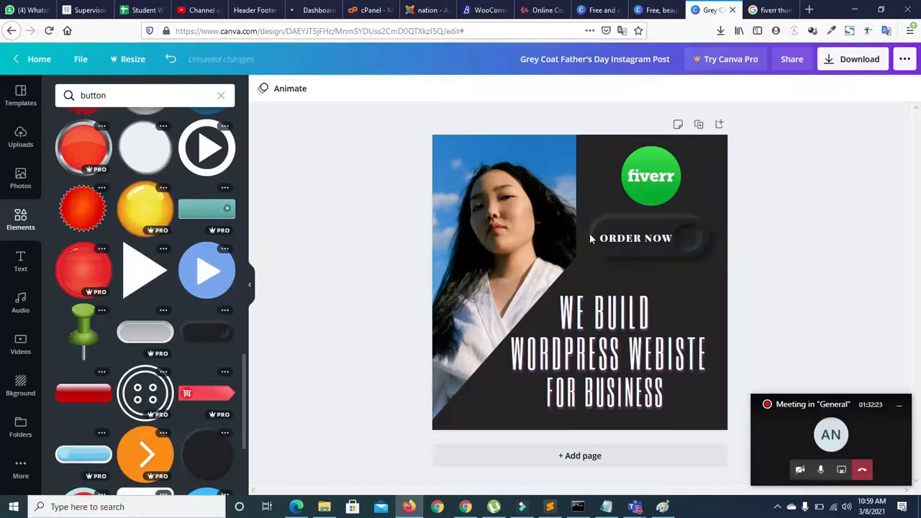
pyautogui.click(618, 243)
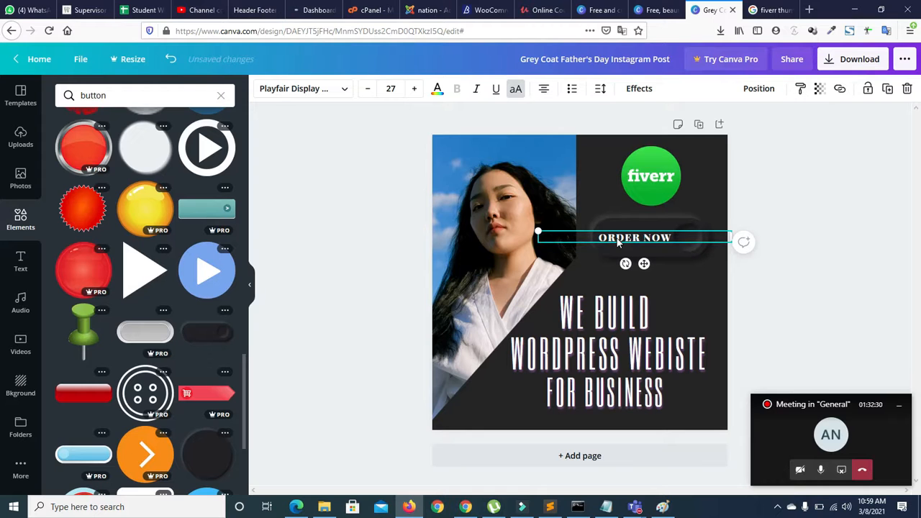
pyautogui.click(385, 255)
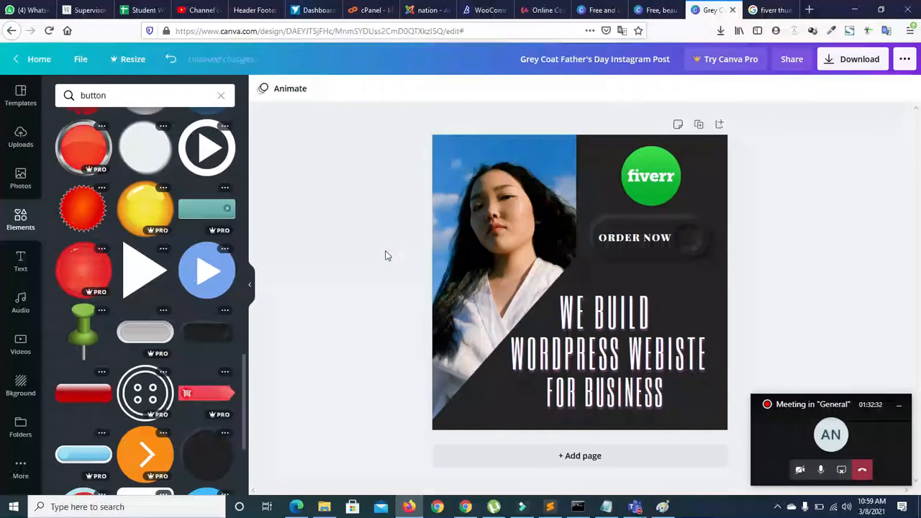
# Step: Widen the dark toggle button slightly and nudge it to the right around the ORDER NOW text
pyautogui.click(609, 226)
pyautogui.moveTo(580, 238); pyautogui.dragTo(580, 238)
pyautogui.moveTo(650, 252); pyautogui.dragTo(653, 250)
pyautogui.click(320, 282)
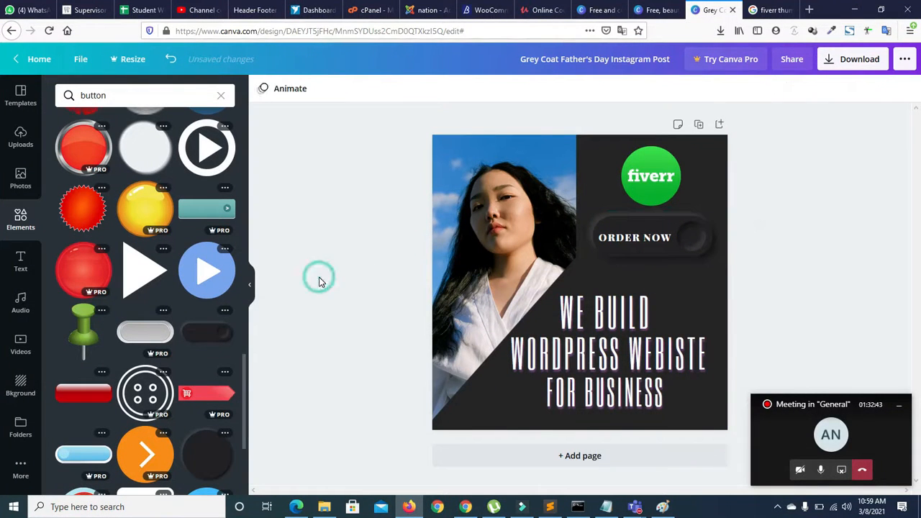
# Step: Nudge the ORDER NOW text slightly up and change its font to Lovelo
pyautogui.click(615, 242)
pyautogui.press('Up')
pyautogui.press('Up')
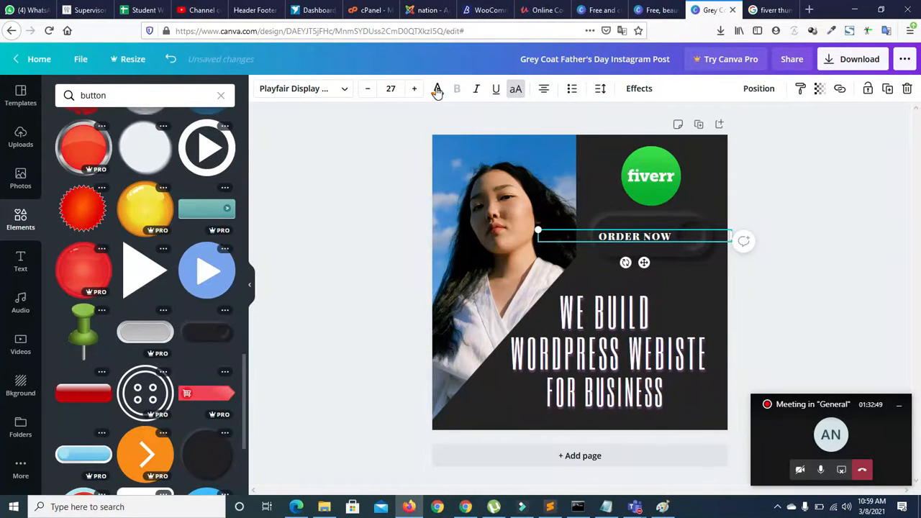
pyautogui.click(348, 89)
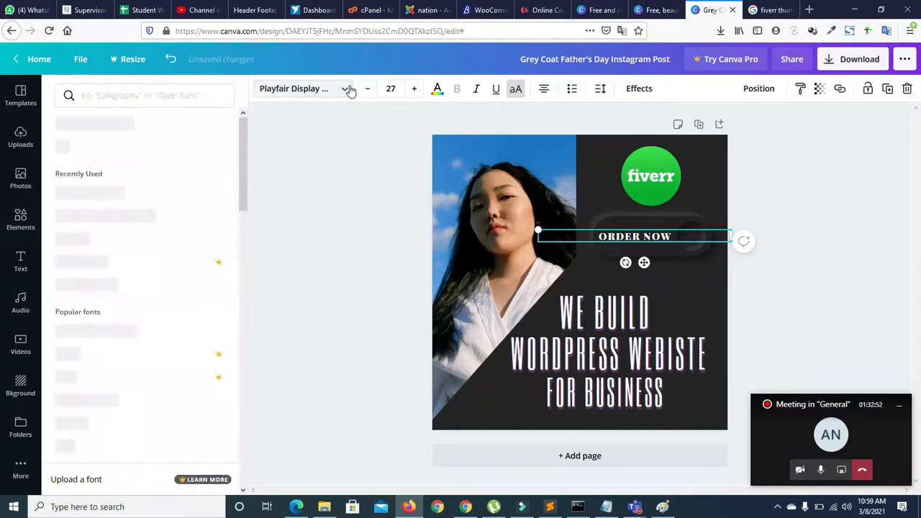
pyautogui.click(105, 243)
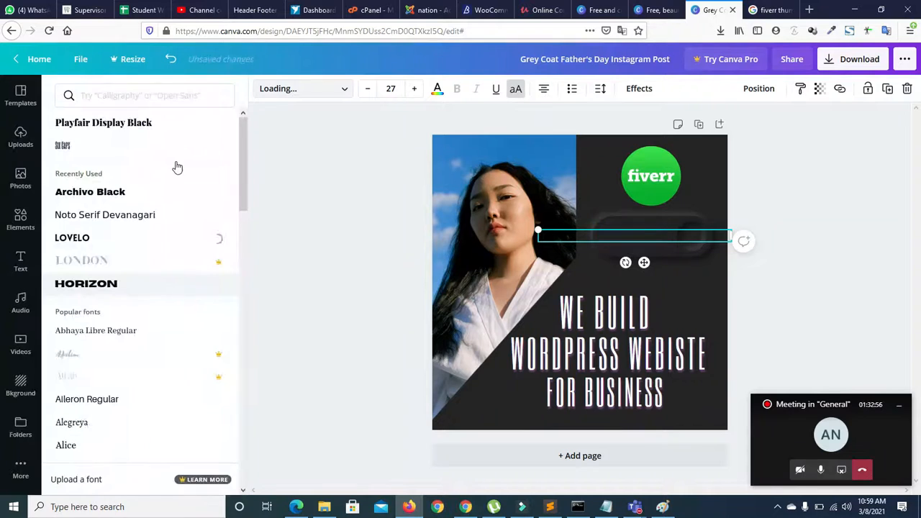
# Step: Change the ORDER NOW text's font to Horizon and set its size to 19
pyautogui.click(104, 283)
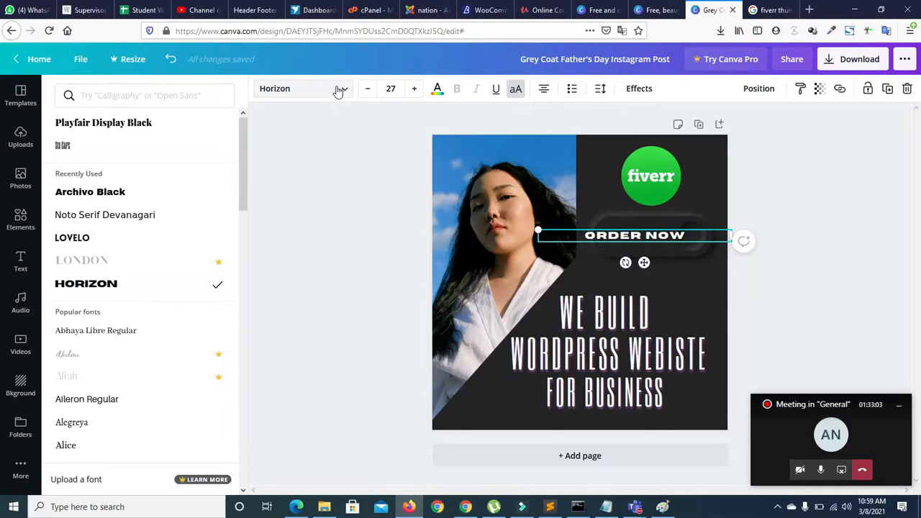
pyautogui.click(367, 88)
pyautogui.click(367, 89)
pyautogui.click(367, 91)
pyautogui.click(367, 92)
pyautogui.click(367, 91)
pyautogui.click(367, 91)
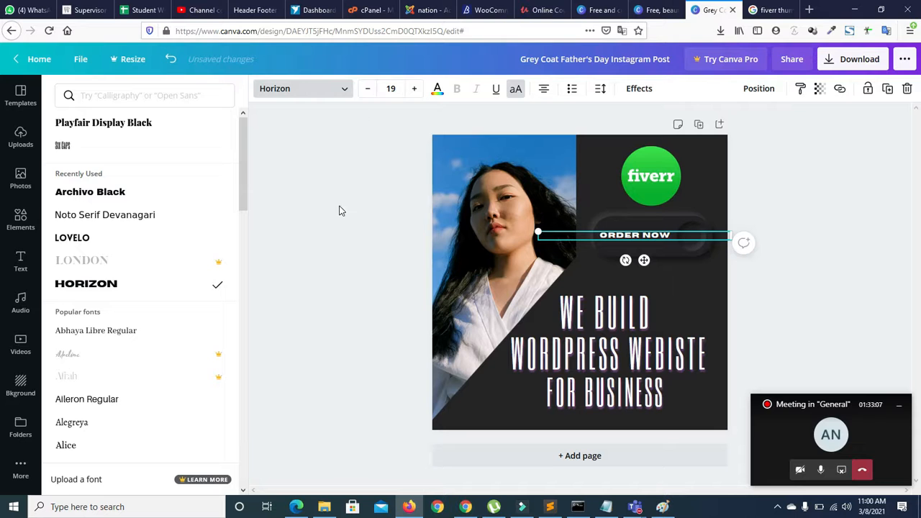
pyautogui.click(339, 209)
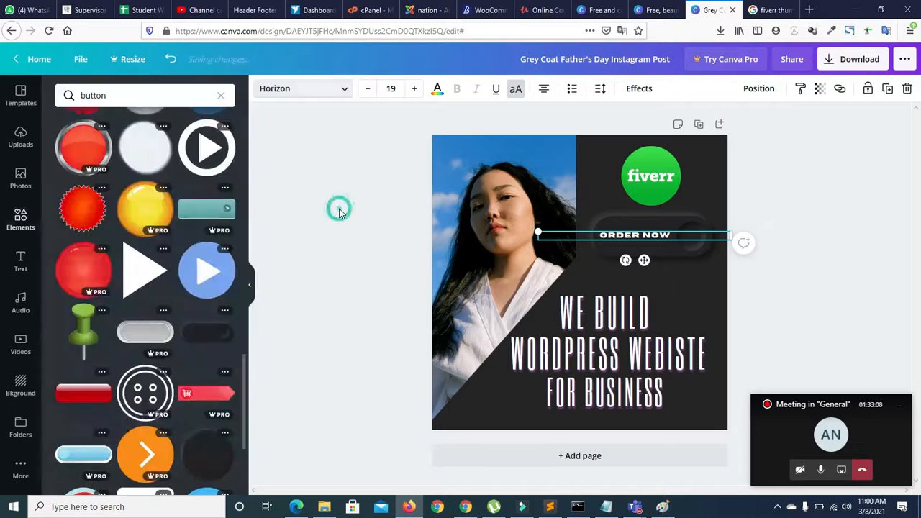
pyautogui.click(847, 203)
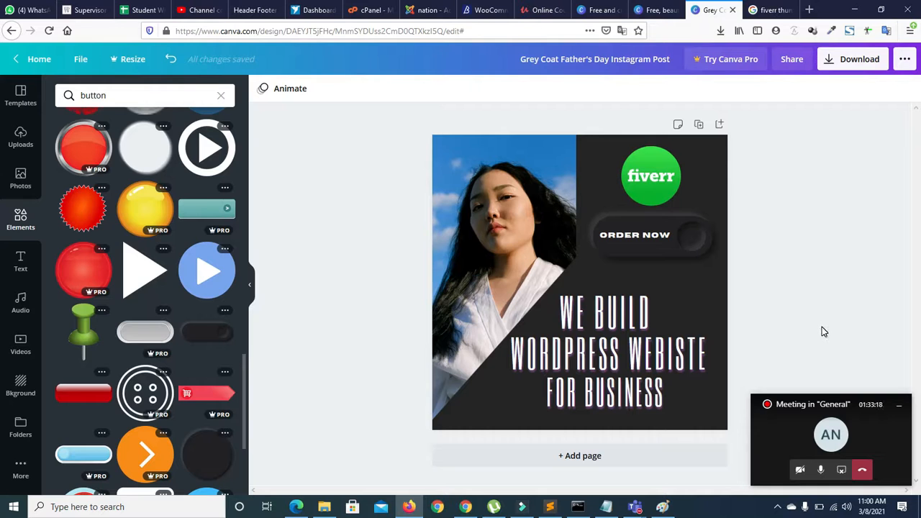
# Step: Search the elements library for "trick" instead of "button"
pyautogui.moveTo(248, 377); pyautogui.dragTo(240, 106)
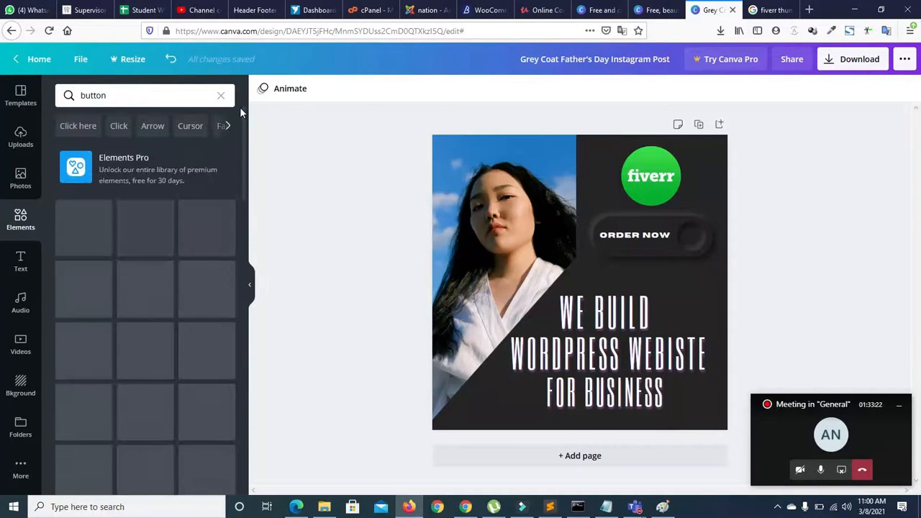
pyautogui.click(113, 94)
pyautogui.doubleClick(113, 94)
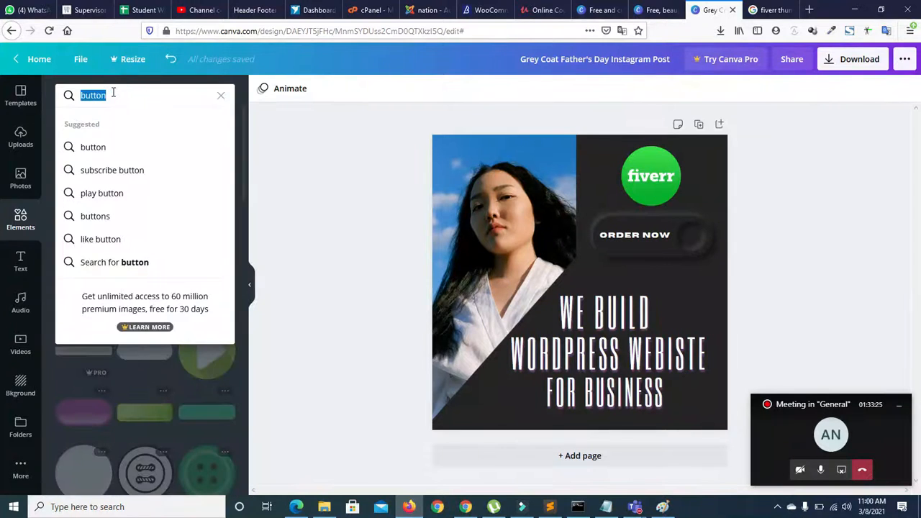
pyautogui.write('stik')
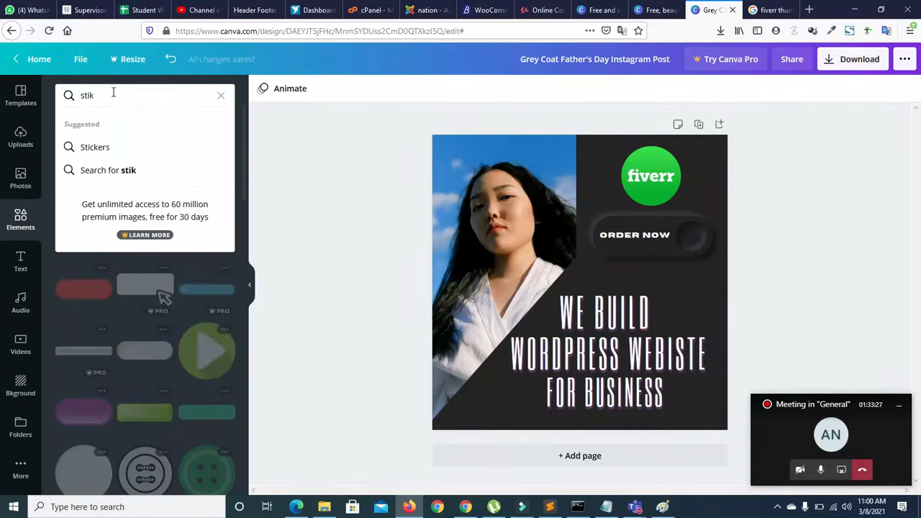
pyautogui.press('BackSpace')
pyautogui.press('BackSpace')
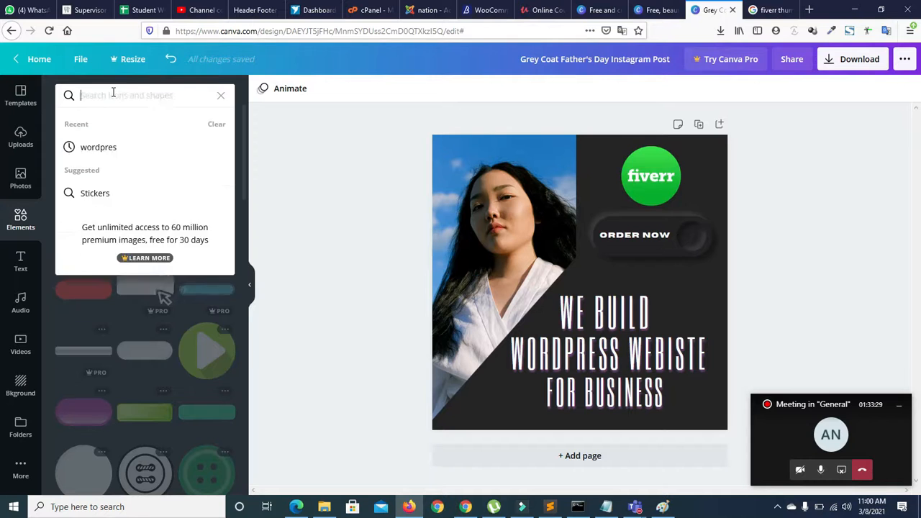
pyautogui.write('trick')
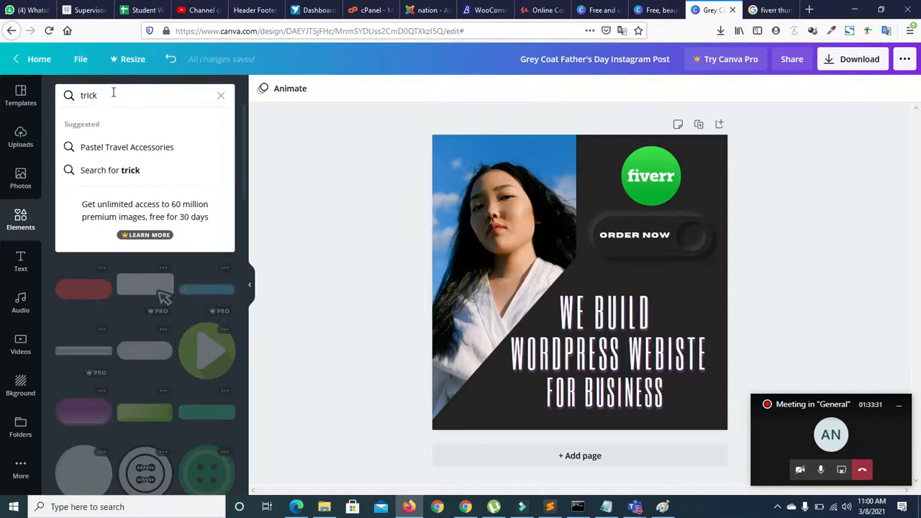
pyautogui.press('Return')
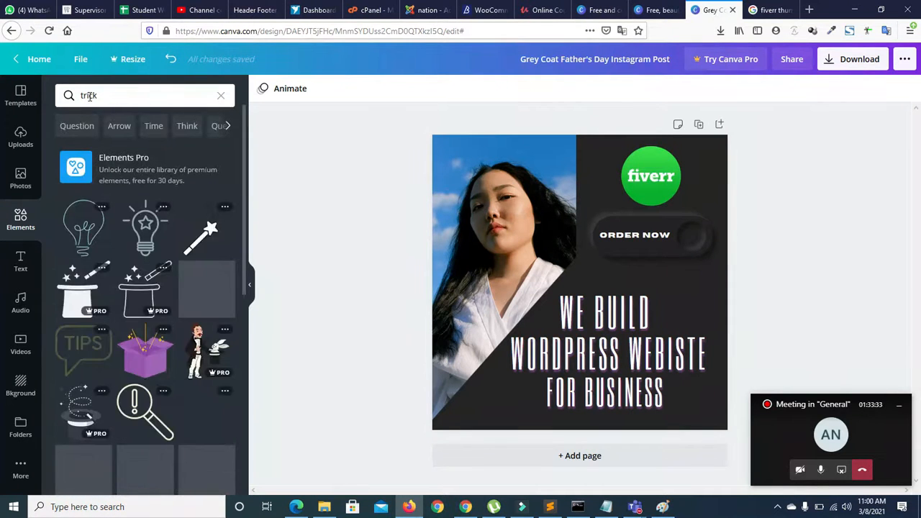
# Step: Correct the element search to "tick" and browse the icons it offers
pyautogui.click(88, 96)
pyautogui.press('BackSpace')
pyautogui.press('Return')
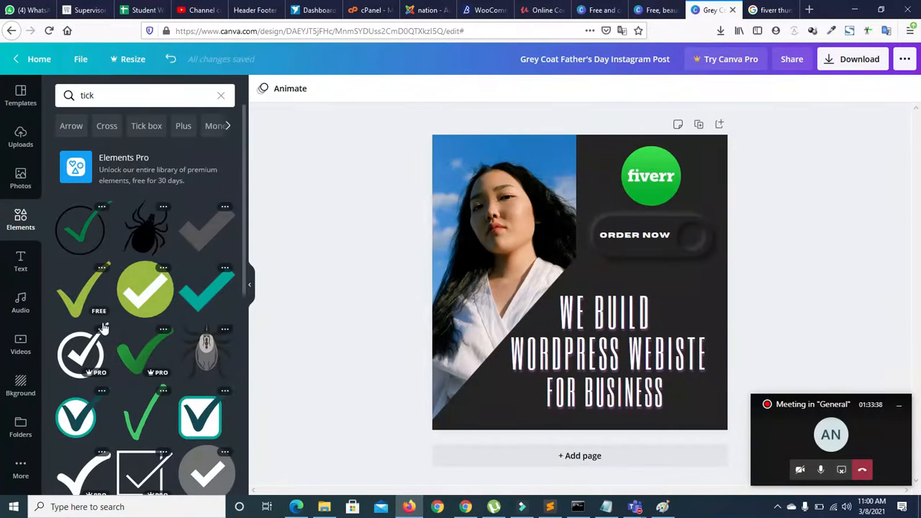
pyautogui.moveTo(244, 250); pyautogui.dragTo(239, 477)
pyautogui.moveTo(246, 422); pyautogui.dragTo(159, 121)
pyautogui.click(146, 99)
pyautogui.click(298, 134)
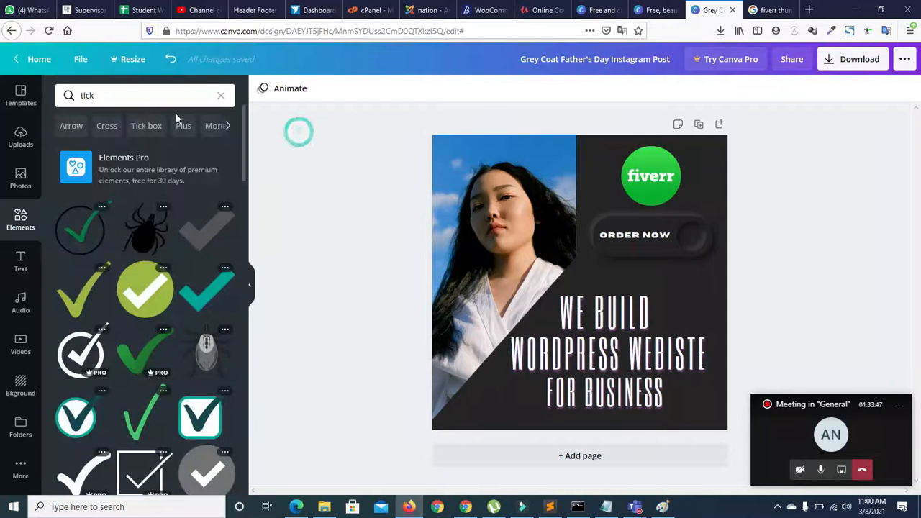
# Step: Show the related Cross elements and try entering "Cur" as the start of a new search term
pyautogui.click(108, 125)
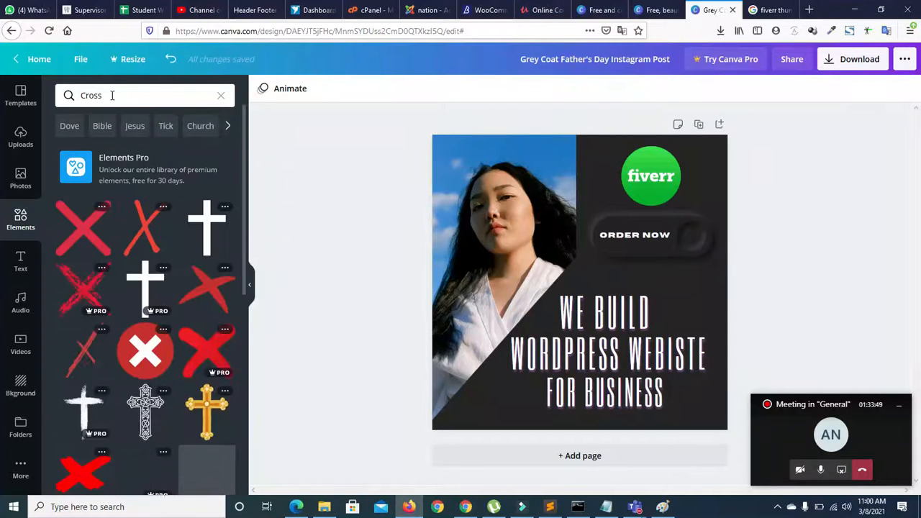
pyautogui.click(112, 95)
pyautogui.press('BackSpace')
pyautogui.press('BackSpace')
pyautogui.press('BackSpace')
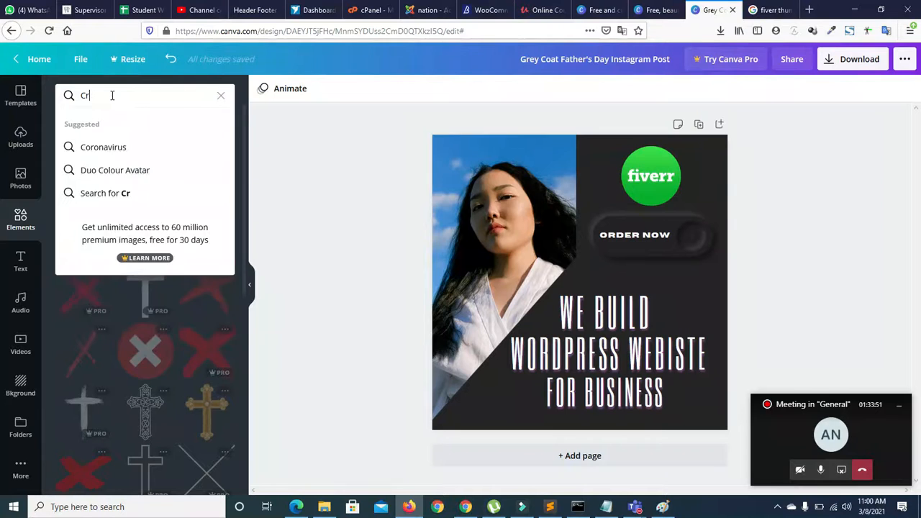
pyautogui.write('uc')
pyautogui.press('BackSpace')
pyautogui.press('BackSpace')
pyautogui.press('BackSpace')
pyautogui.write('rcu')
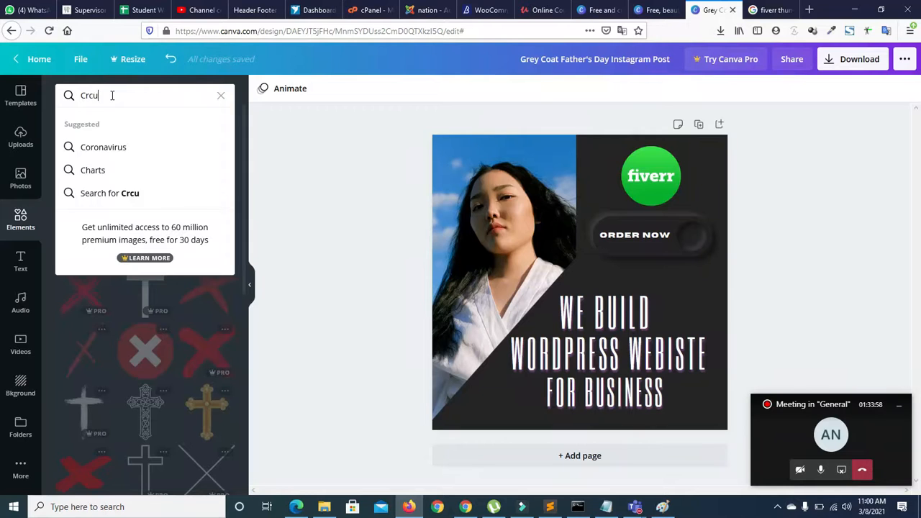
pyautogui.write('rs')
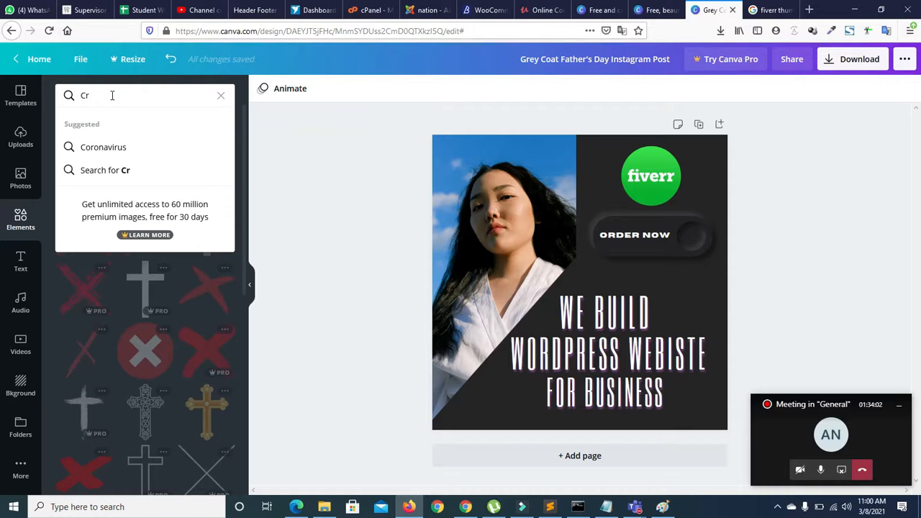
pyautogui.press('BackSpace')
pyautogui.write('ur')
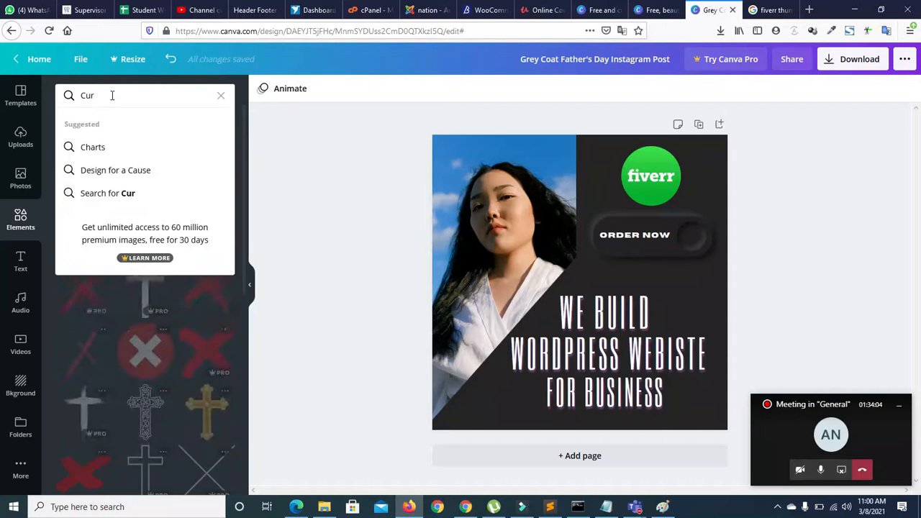
pyautogui.write('c')
pyautogui.press('BackSpace')
pyautogui.write('e')
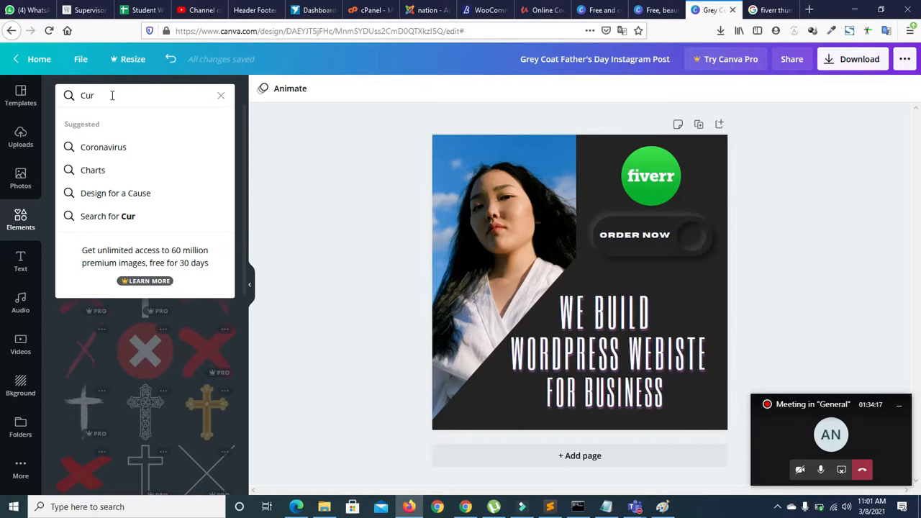
pyautogui.click(367, 206)
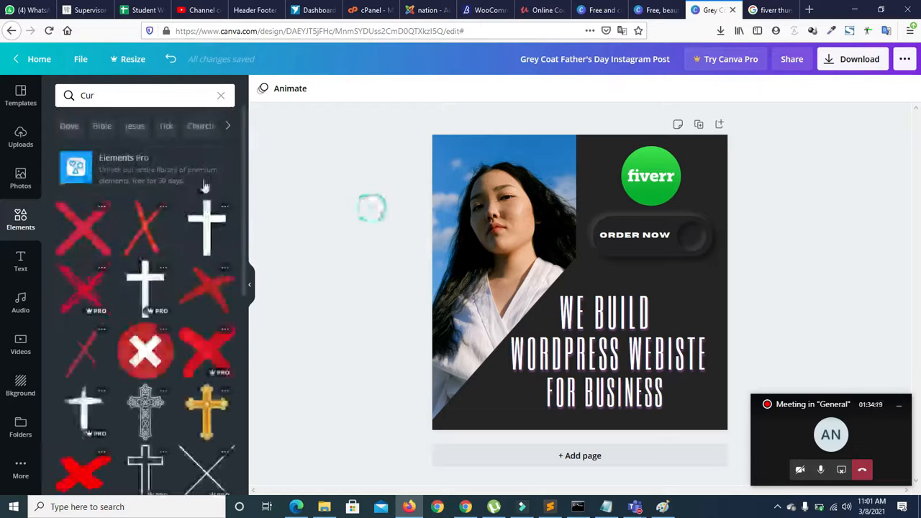
# Step: Show the suggested Arrow elements and browse them for a graphic suited to the ORDER NOW button
pyautogui.click(227, 128)
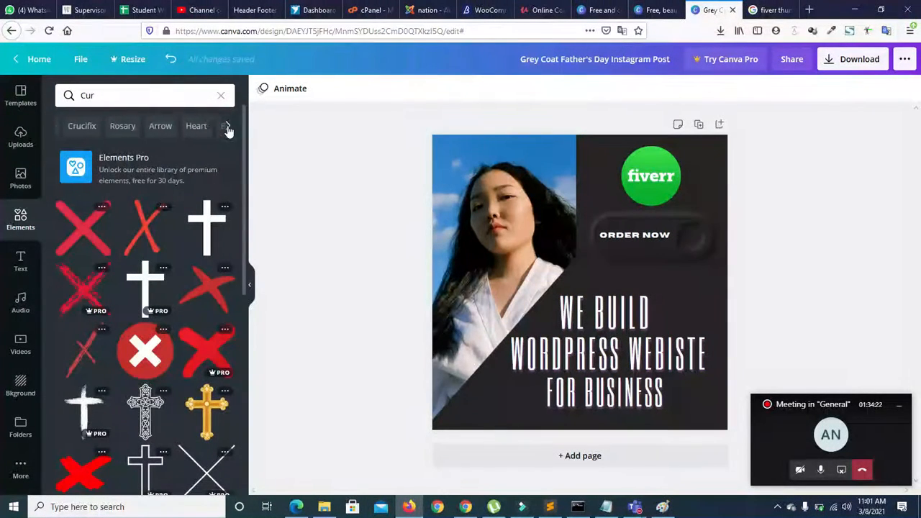
pyautogui.click(162, 128)
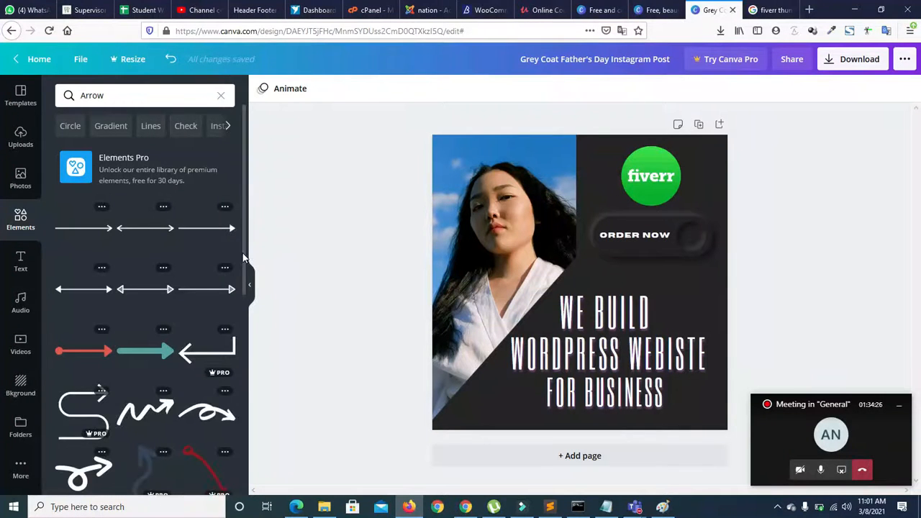
pyautogui.scroll(-3, 238, 288)
pyautogui.scroll(-5, 238, 381)
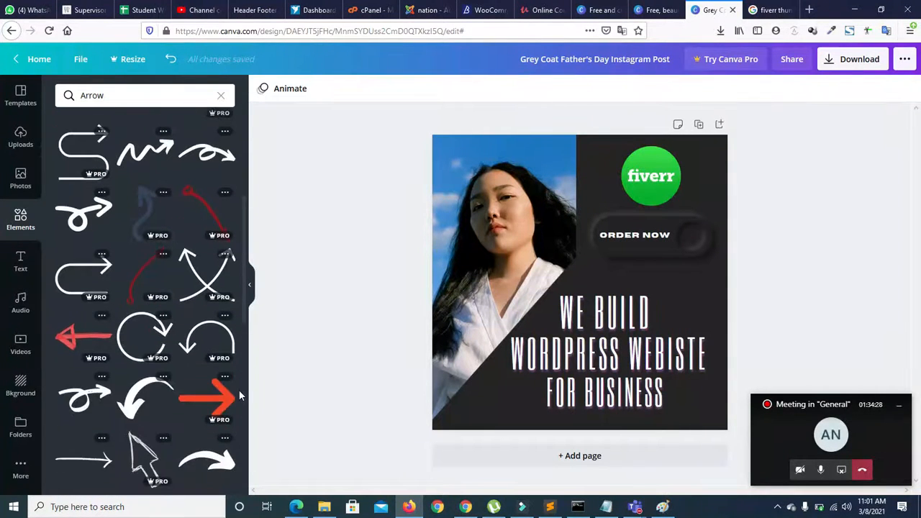
pyautogui.scroll(1, 236, 374)
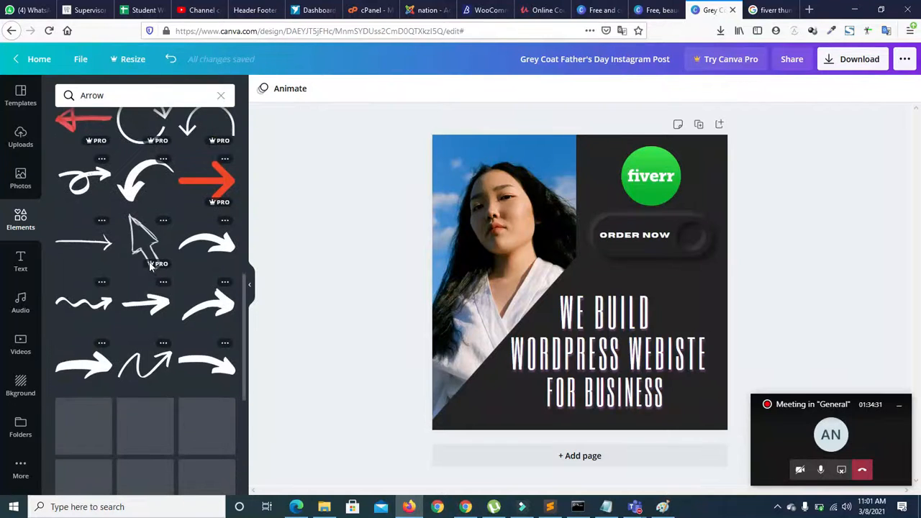
pyautogui.moveTo(243, 286); pyautogui.dragTo(244, 415)
pyautogui.click(245, 411)
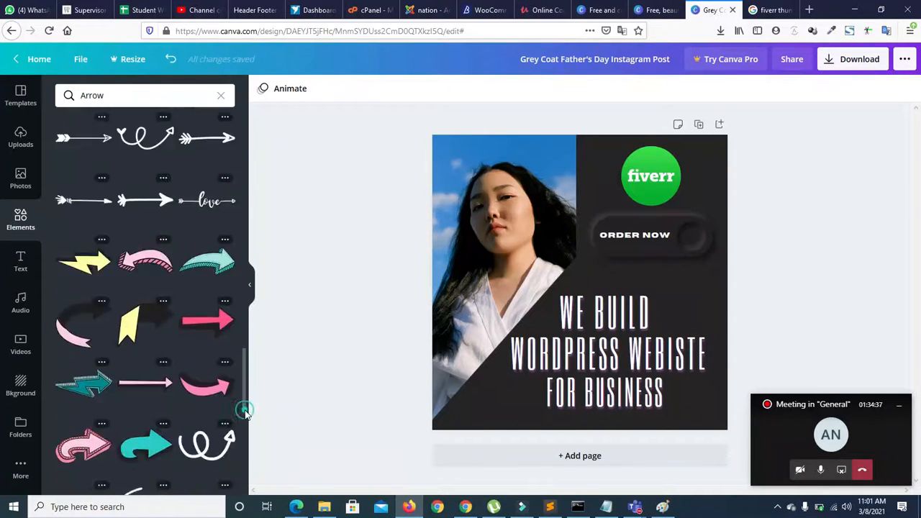
pyautogui.moveTo(242, 411); pyautogui.dragTo(225, 115)
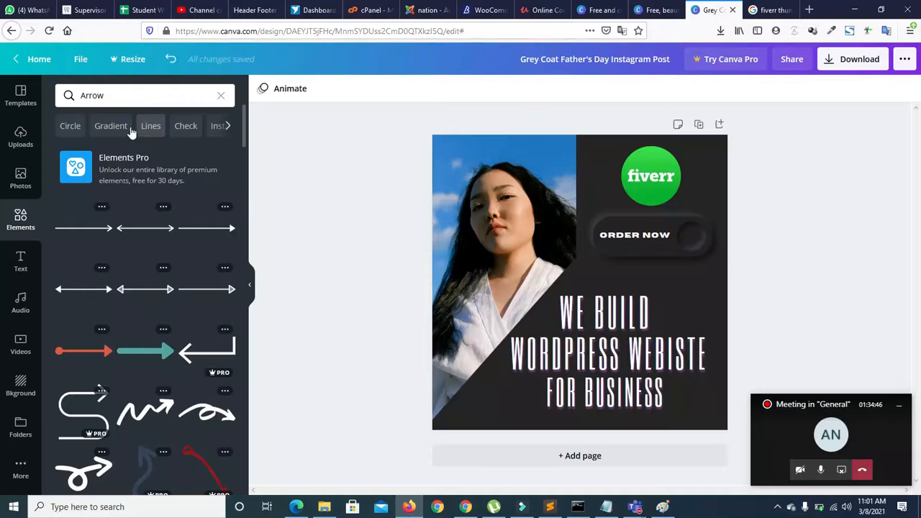
# Step: Look through the suggested Lines elements and switch to the Gradient suggestions
pyautogui.click(150, 126)
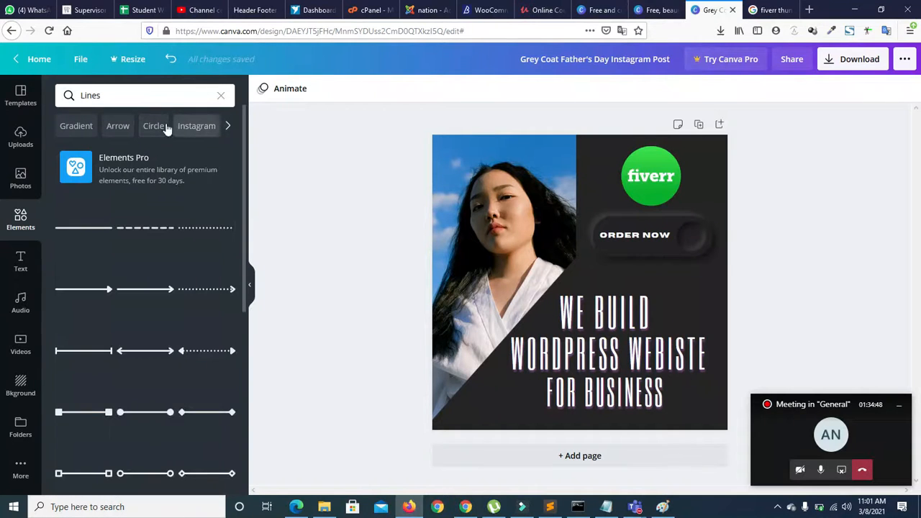
pyautogui.moveTo(248, 208); pyautogui.dragTo(236, 414)
pyautogui.scroll(10, 237, 416)
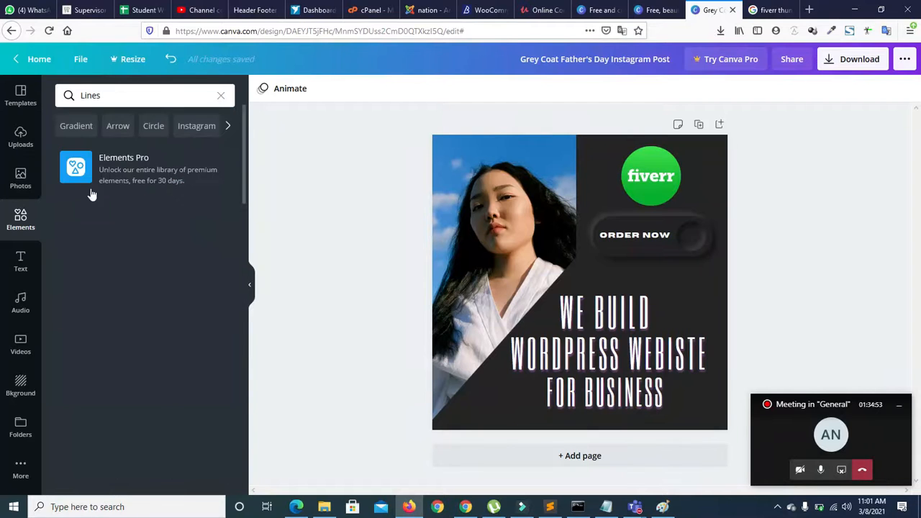
pyautogui.click(80, 128)
# Step: Add the sketched cursor arrow from the Arrow elements to the design and recolour it white
pyautogui.click(104, 127)
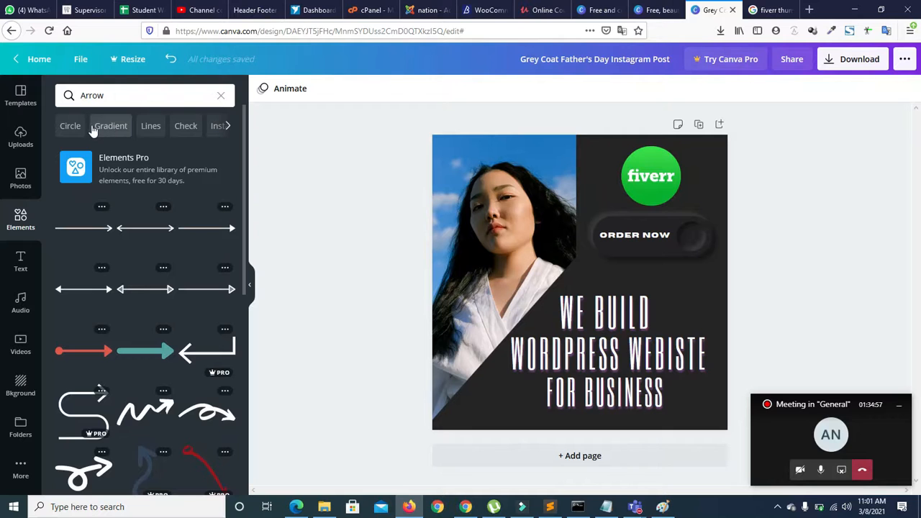
pyautogui.moveTo(241, 271); pyautogui.dragTo(233, 413)
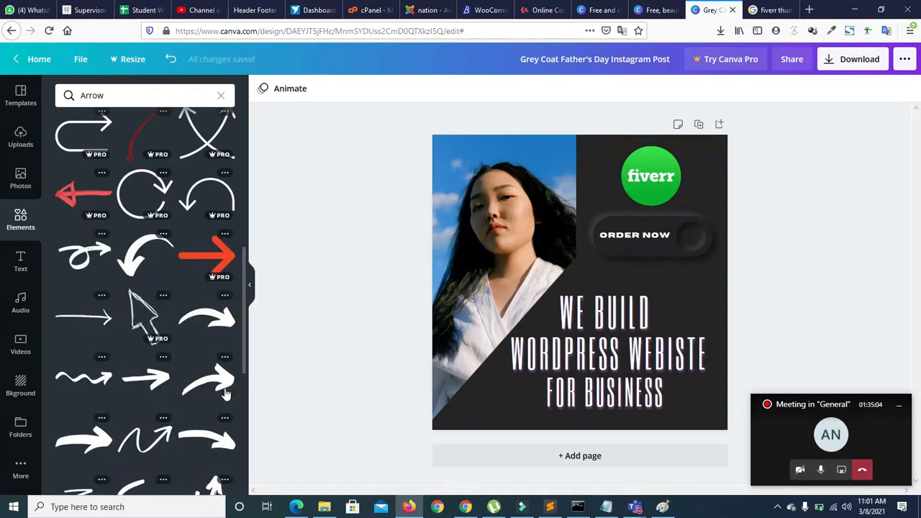
pyautogui.click(144, 313)
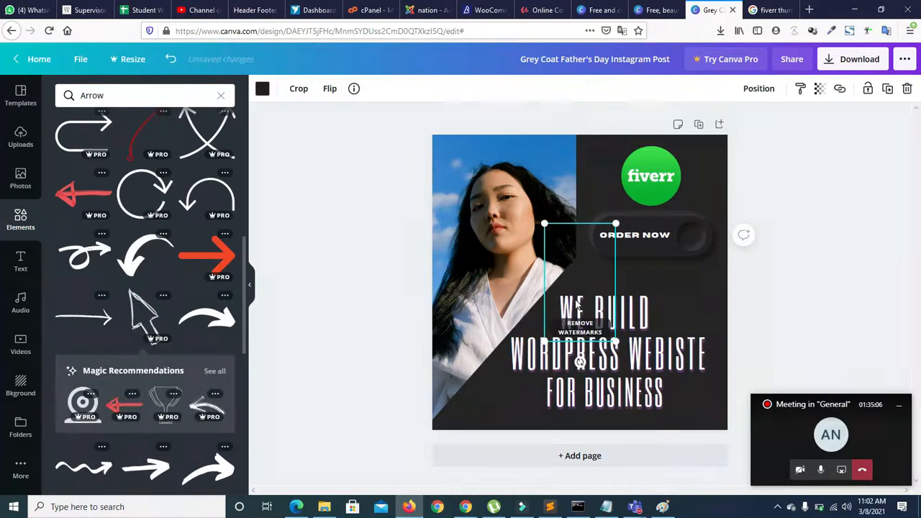
pyautogui.click(262, 88)
pyautogui.click(119, 202)
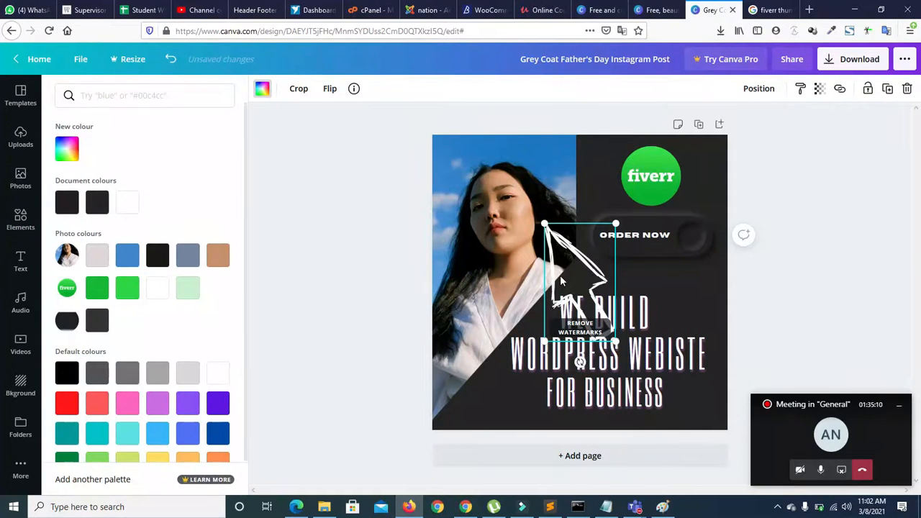
# Step: Move the white cursor arrow onto the round knob of the ORDER NOW button and shrink it to a small pointer
pyautogui.moveTo(570, 279); pyautogui.dragTo(705, 280)
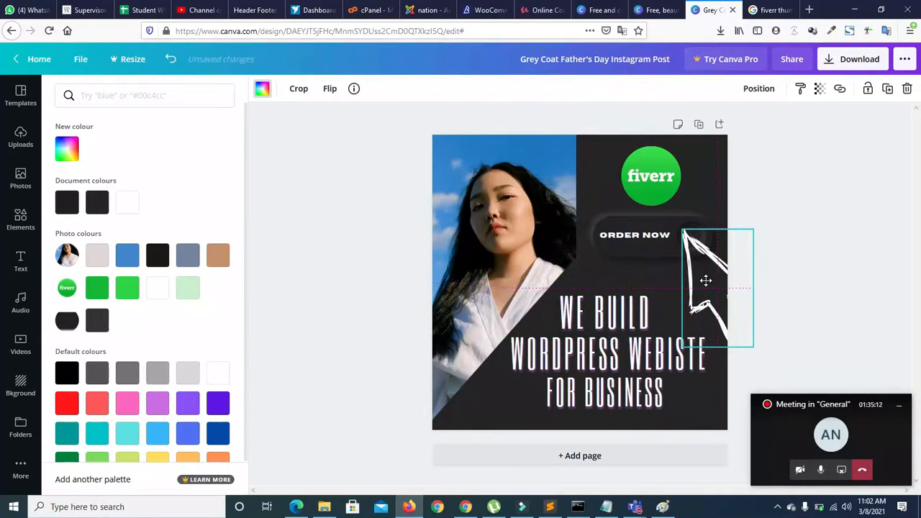
pyautogui.moveTo(752, 347)
pyautogui.mouseDown()
pyautogui.moveTo(714, 281)
pyautogui.moveTo(691, 265)
pyautogui.moveTo(716, 281)
pyautogui.moveTo(710, 274)
pyautogui.mouseUp()
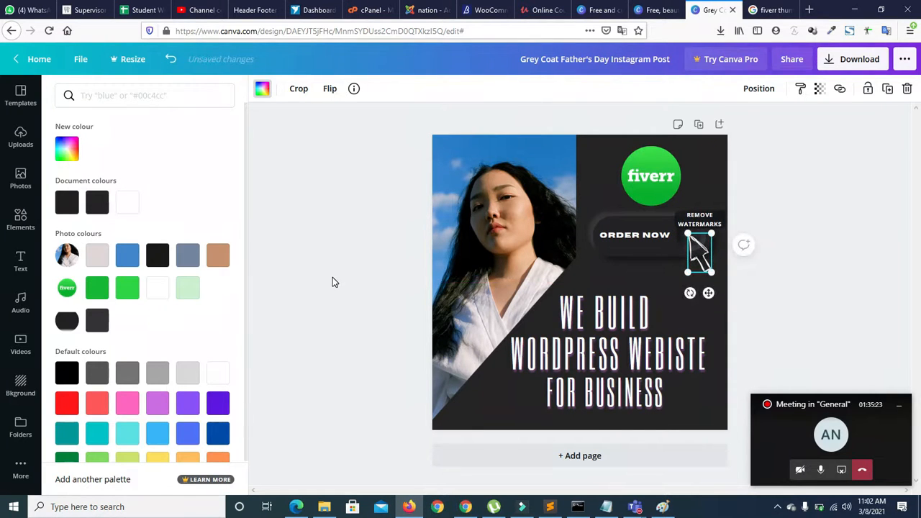
pyautogui.click(333, 277)
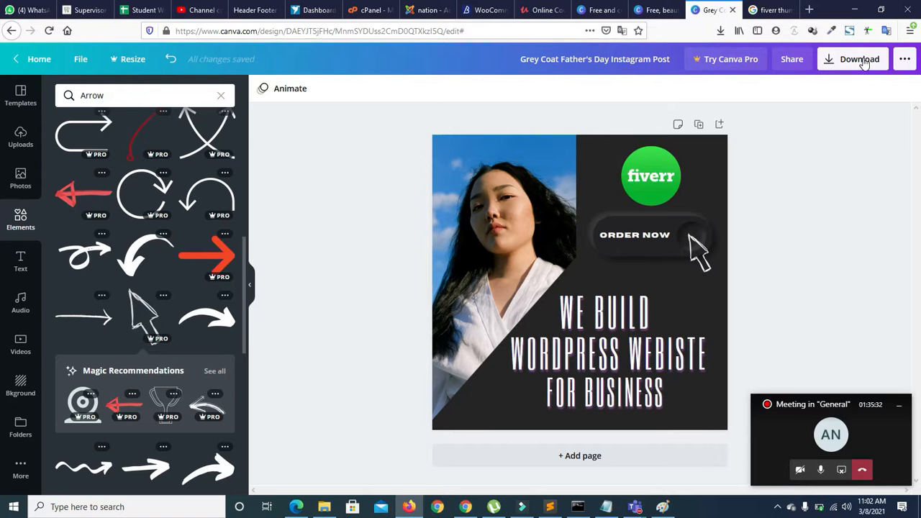
# Step: Review the publishing options and the PNG download settings for the finished design, and close them without downloading
pyautogui.click(911, 63)
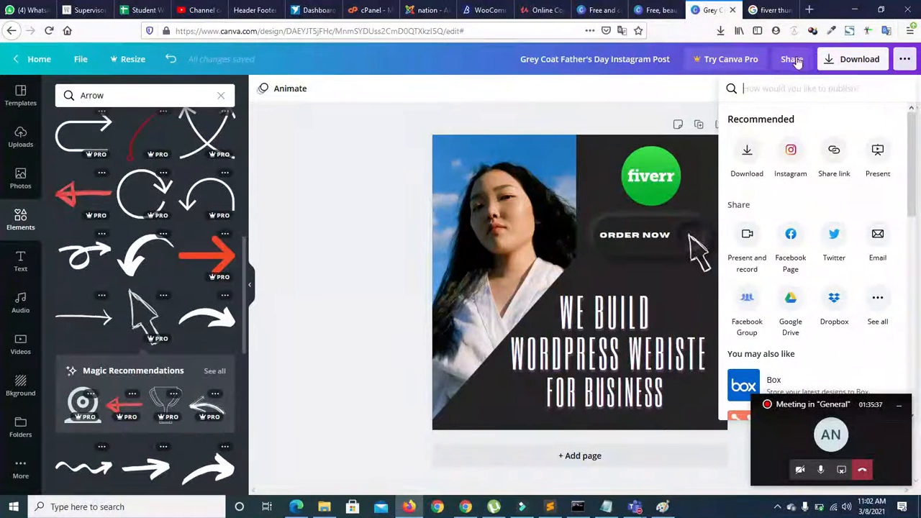
pyautogui.click(835, 63)
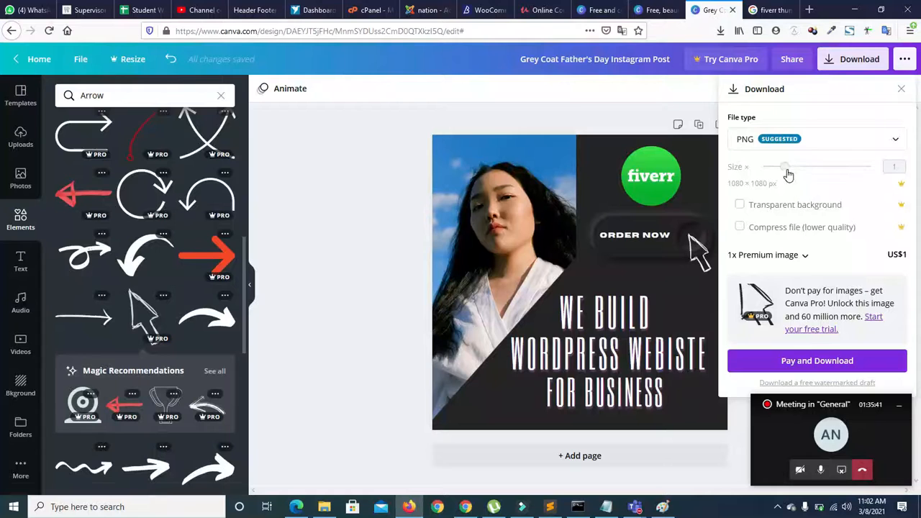
pyautogui.click(905, 62)
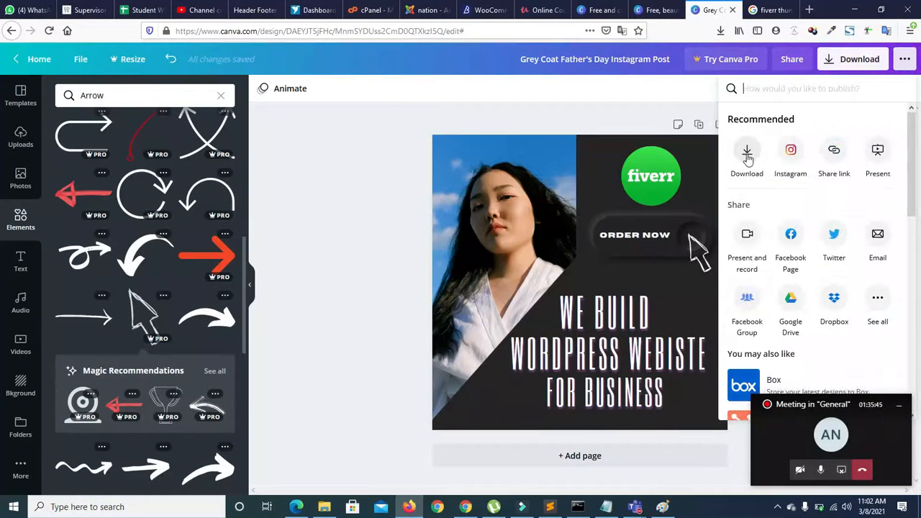
pyautogui.click(747, 154)
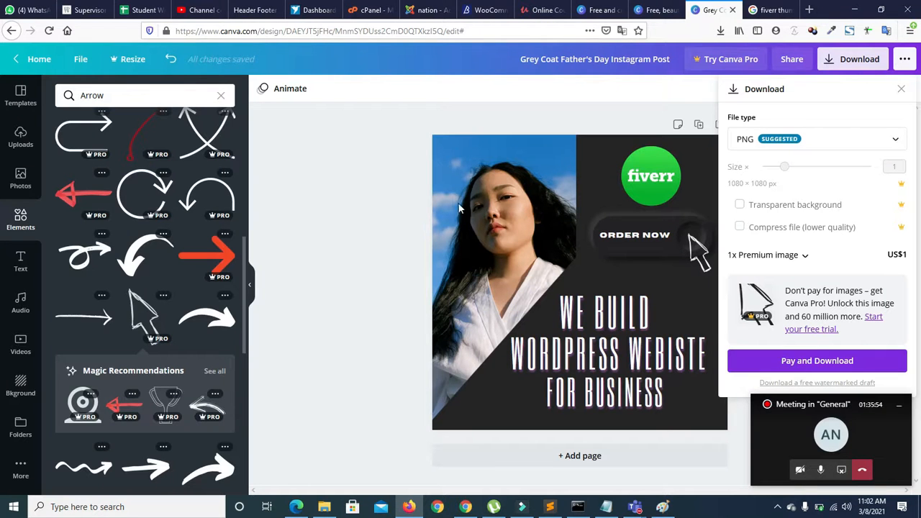
pyautogui.click(327, 190)
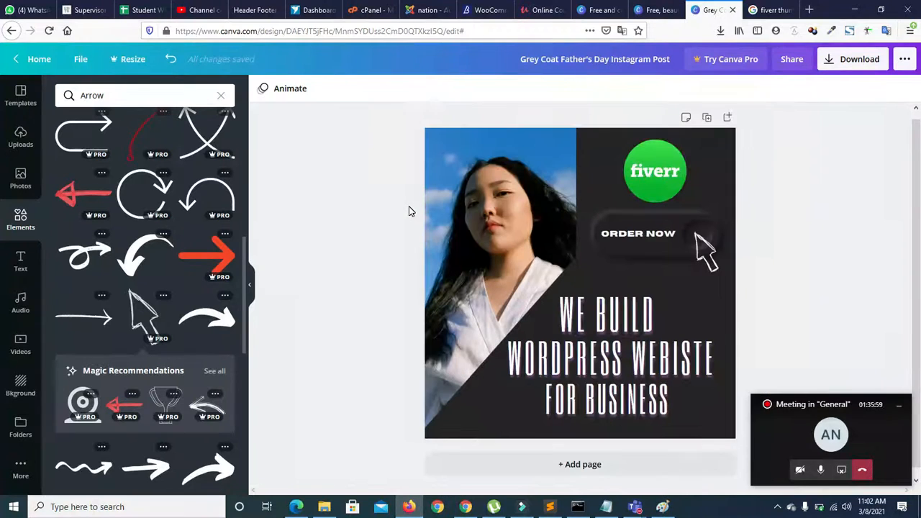
# Step: Open Snipping Tool and capture a rectangular snip of the whole WordPress promotion design on the canvas
pyautogui.click(176, 508)
pyautogui.write('snip')
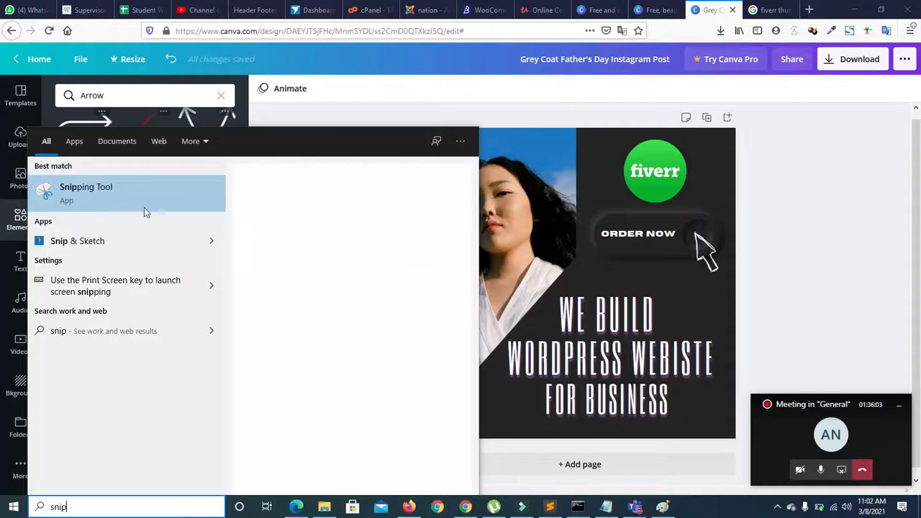
pyautogui.click(140, 196)
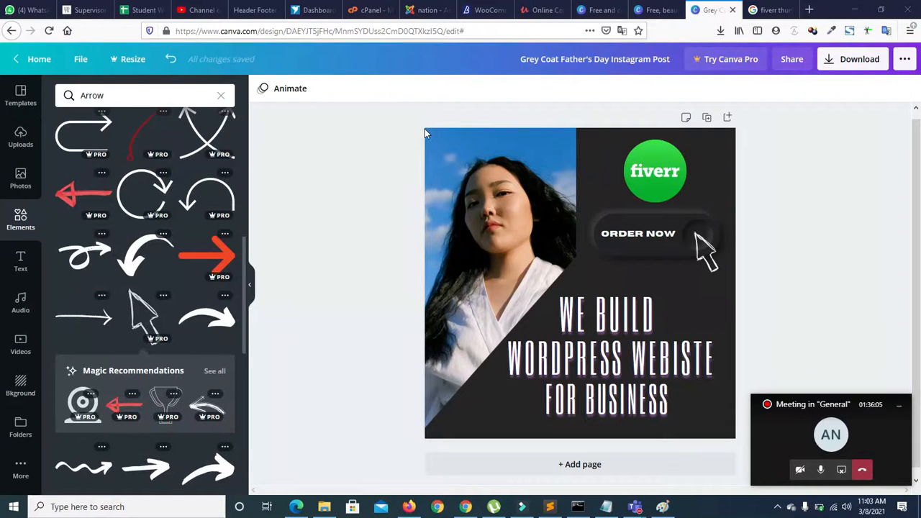
pyautogui.click(145, 206)
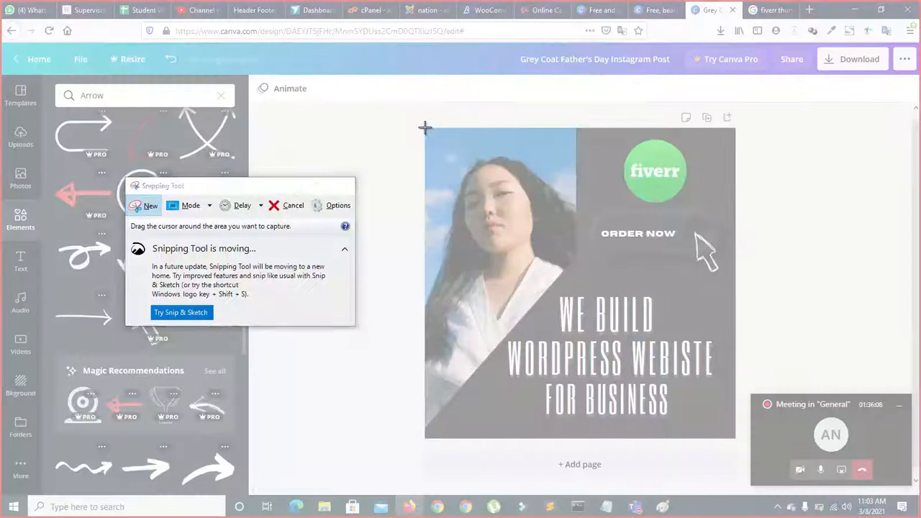
pyautogui.moveTo(425, 127); pyautogui.dragTo(735, 441)
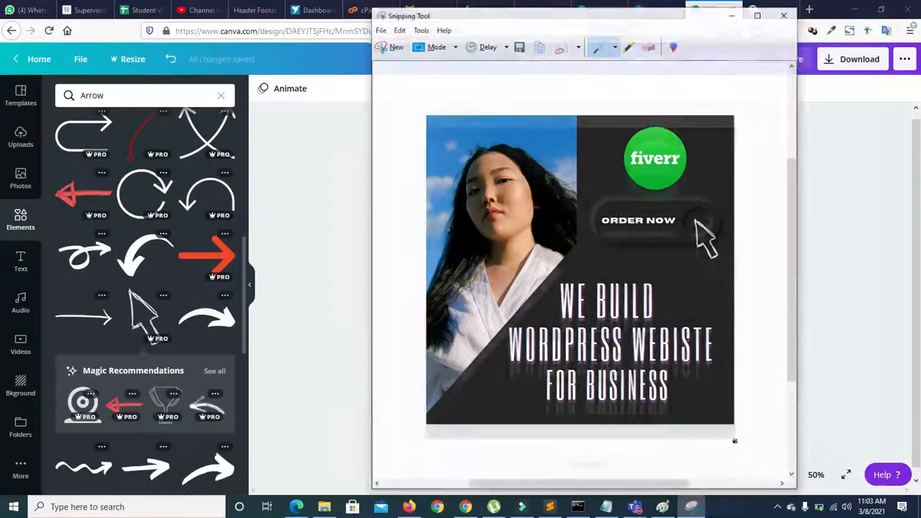
# Step: Save the snip to the Desktop as a JPEG file named "new gigs tumnail" and close Snipping Tool
pyautogui.click(380, 30)
pyautogui.click(389, 59)
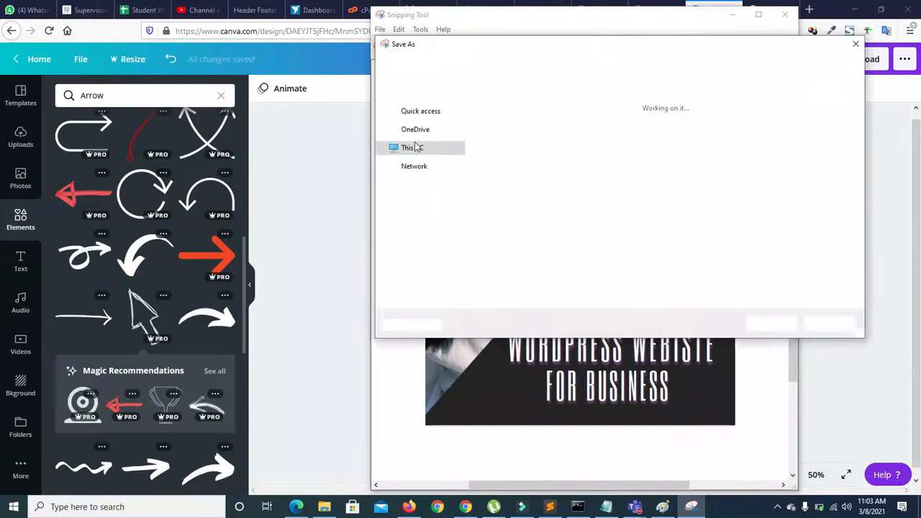
pyautogui.click(432, 132)
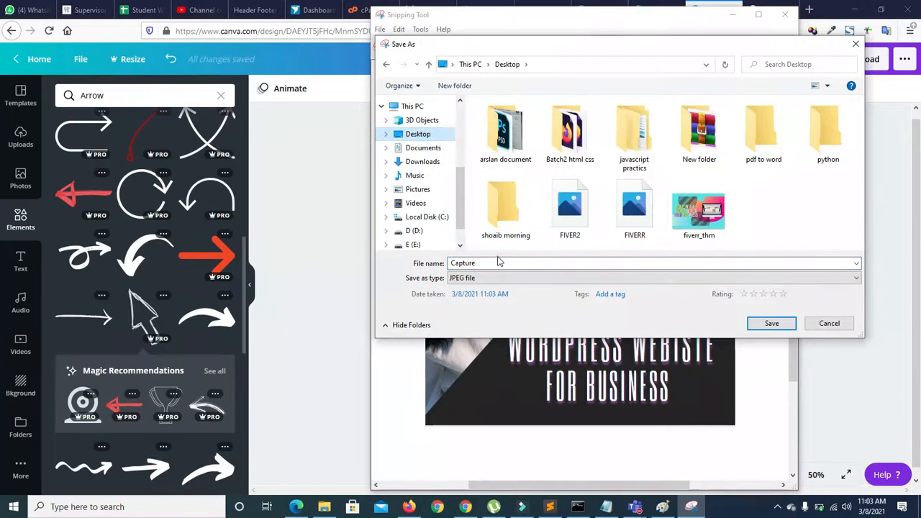
pyautogui.click(498, 263)
pyautogui.doubleClick(496, 262)
pyautogui.press('BackSpace')
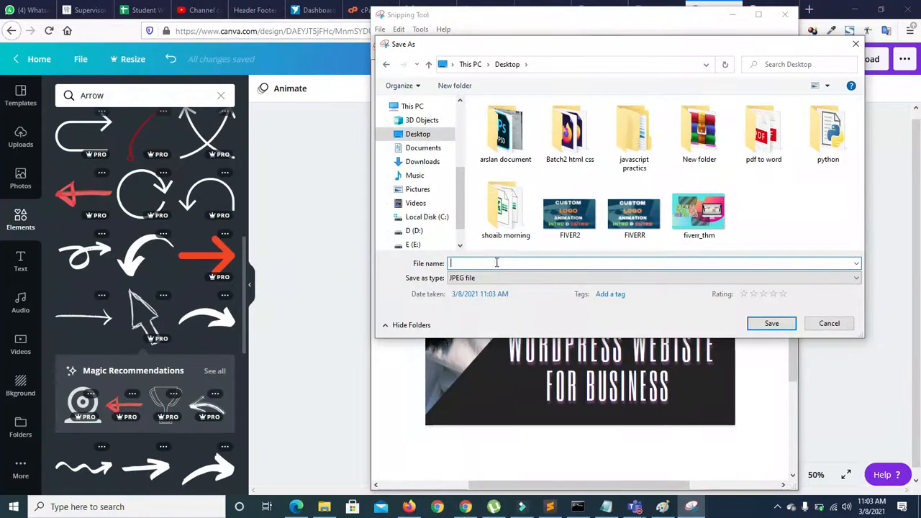
pyautogui.write('ne')
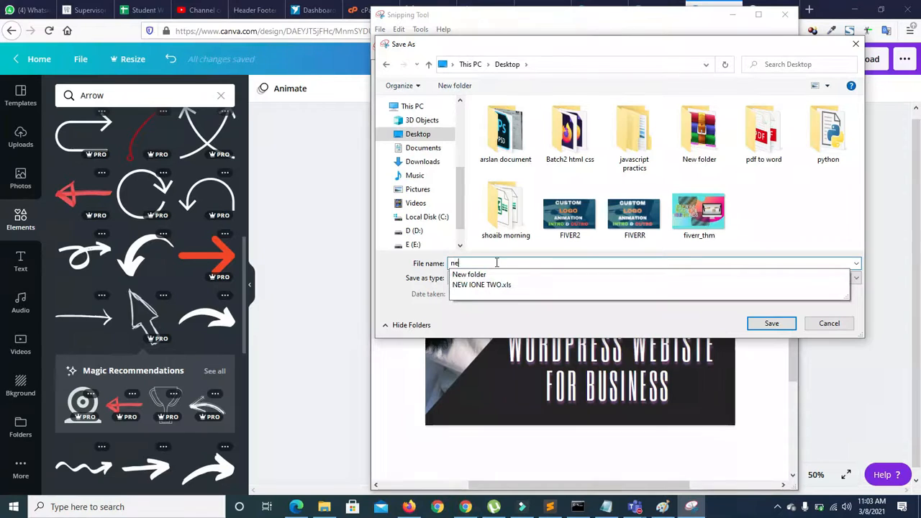
pyautogui.write('w gigs')
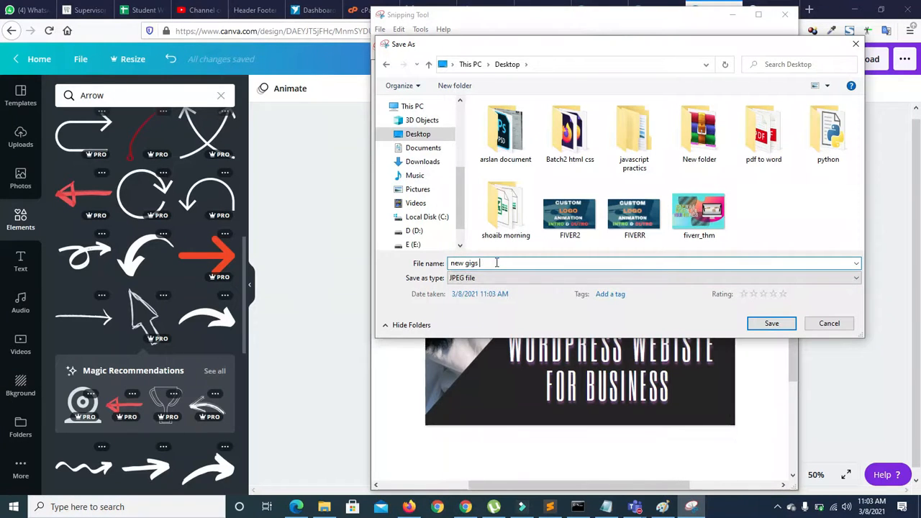
pyautogui.write(' th')
pyautogui.press('BackSpace')
pyautogui.write('um')
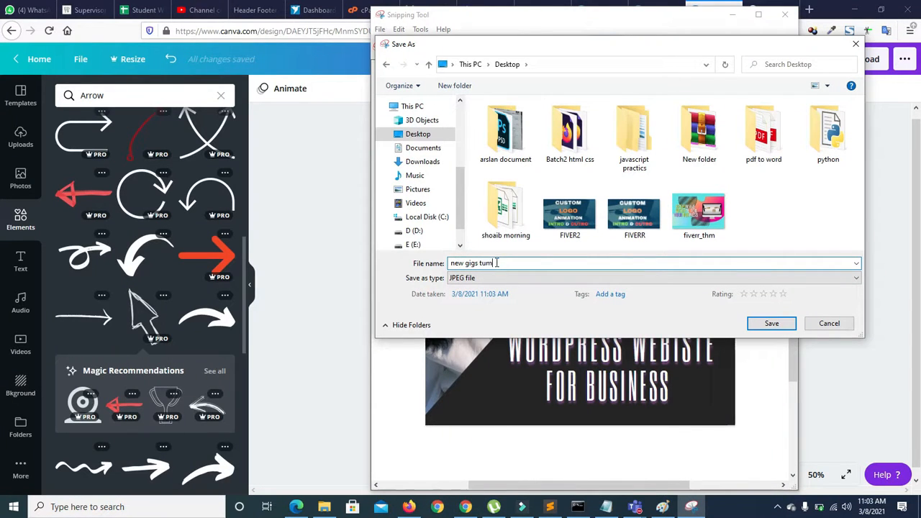
pyautogui.write('nail')
pyautogui.press('Return')
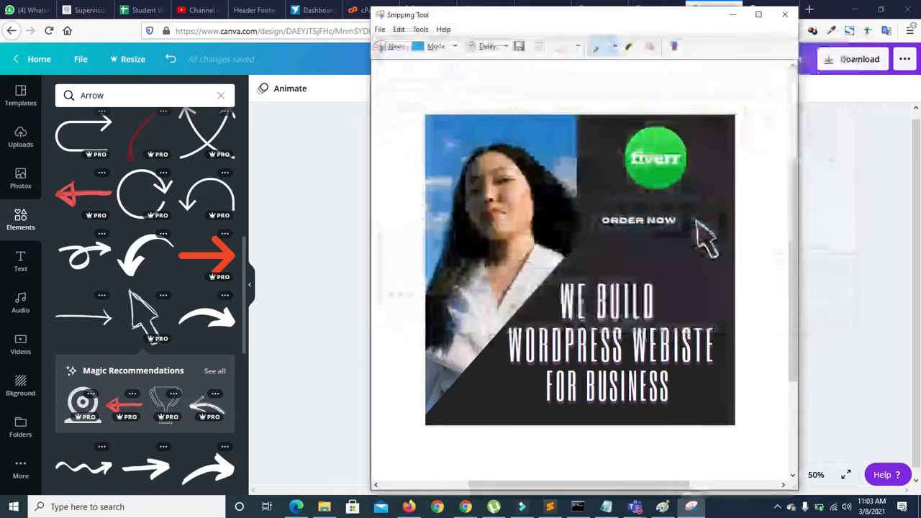
pyautogui.click(783, 17)
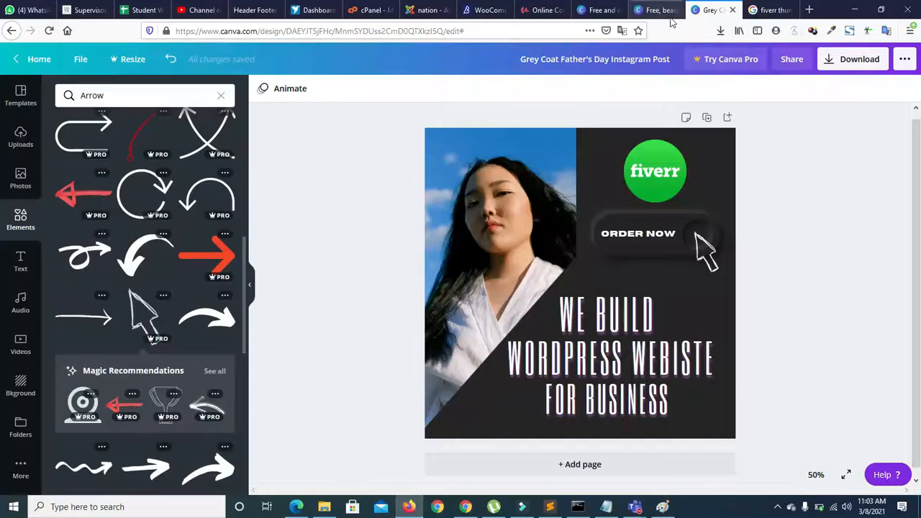
# Step: Close the three open Canva pages, leaving the Google results for the Fiverr thumbnail size
pyautogui.click(592, 10)
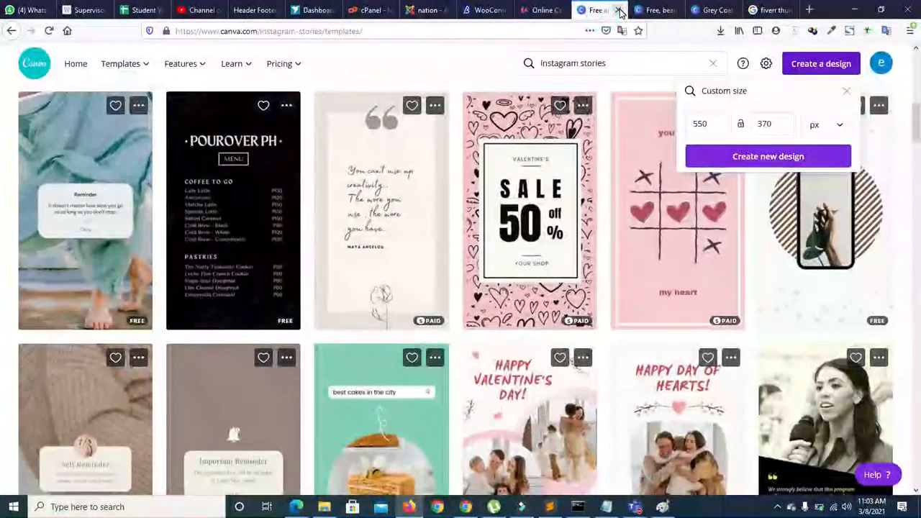
pyautogui.click(619, 10)
pyautogui.click(618, 10)
pyautogui.click(619, 10)
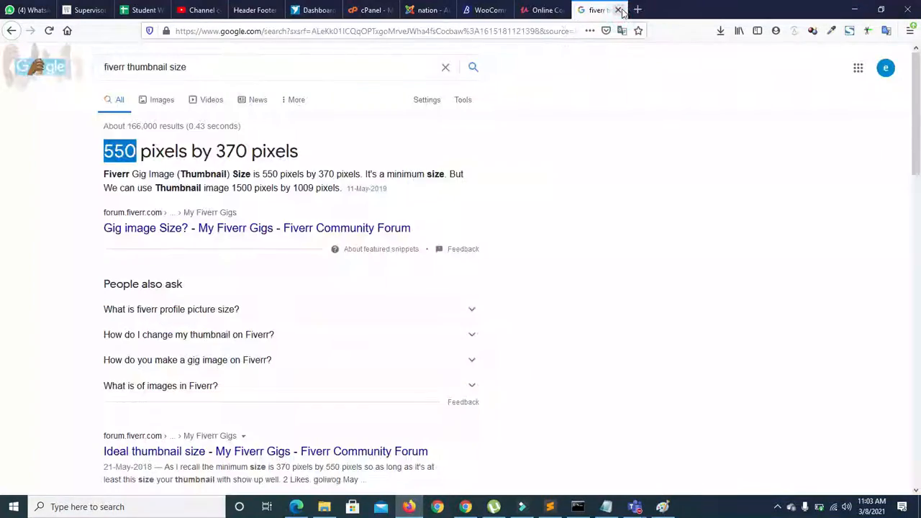
# Step: Search Google for "snappp" and correct the query to "snappa"
pyautogui.click(362, 62)
pyautogui.hotkey('ctrl', 'a')
pyautogui.write('sn')
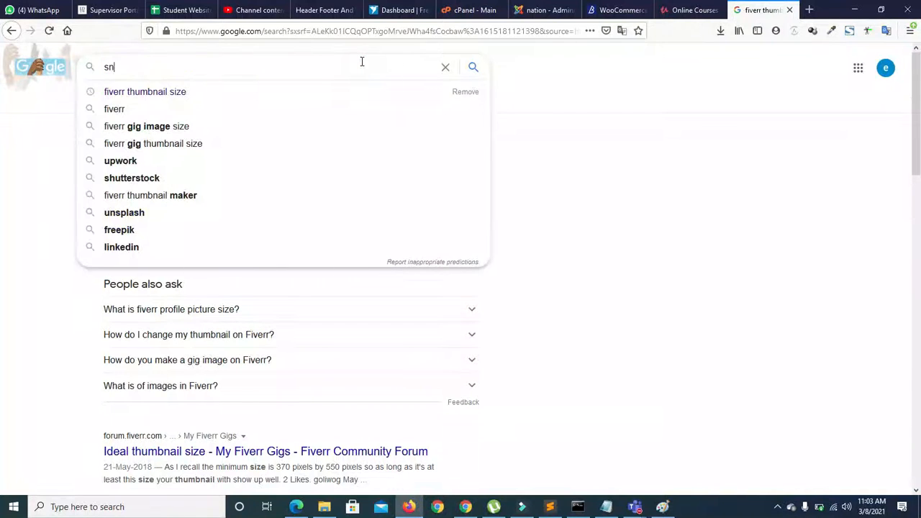
pyautogui.write('appp')
pyautogui.press('Return')
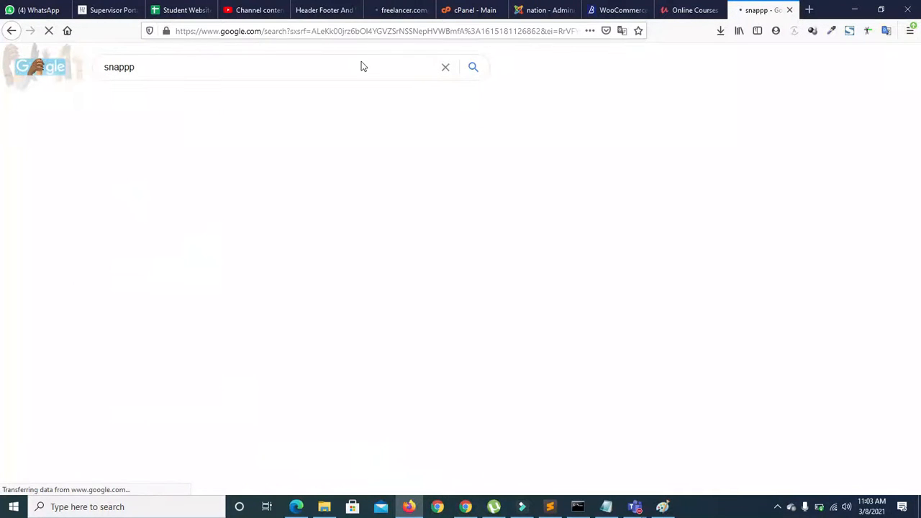
pyautogui.press('BackSpace')
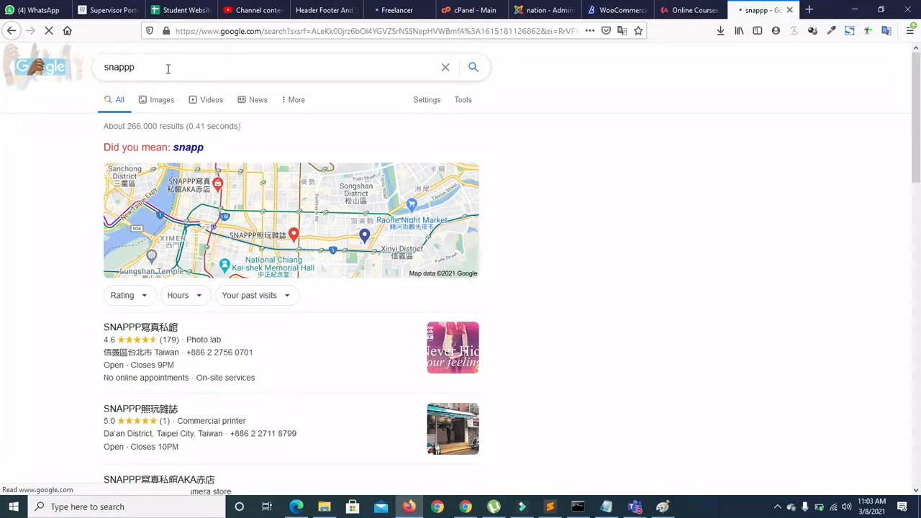
pyautogui.write('a')
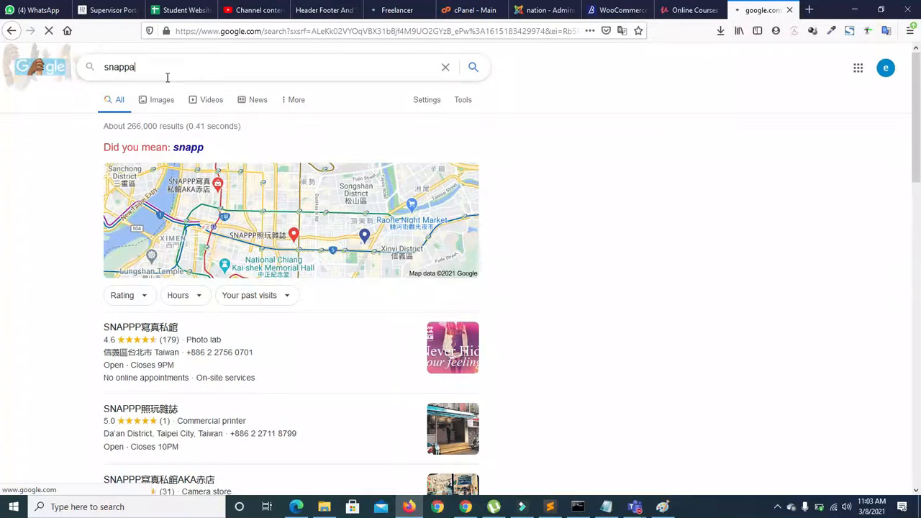
# Step: Open the Snappa website from the search results and log in with the saved account credentials
pyautogui.click(193, 172)
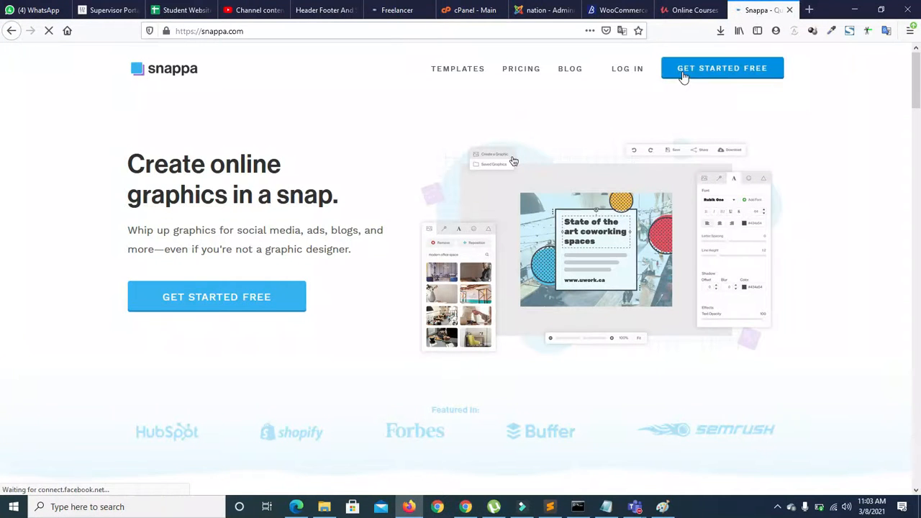
pyautogui.click(635, 68)
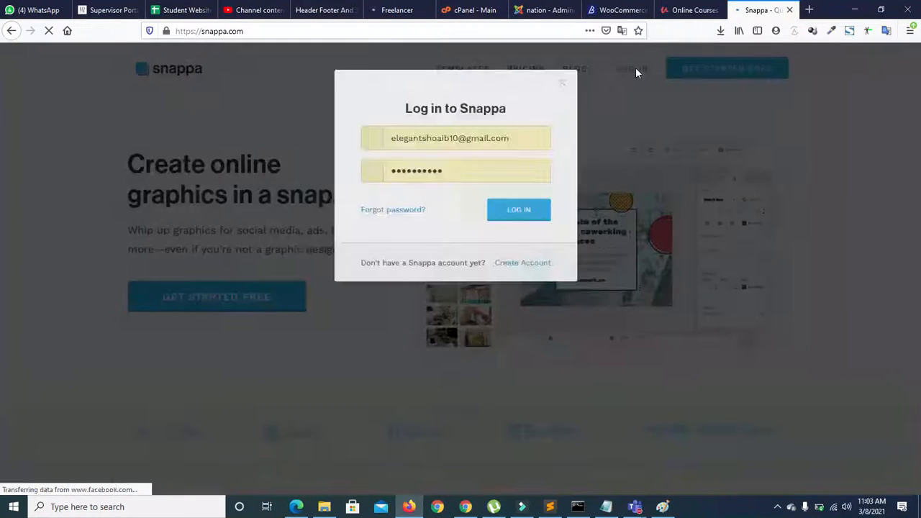
pyautogui.click(530, 211)
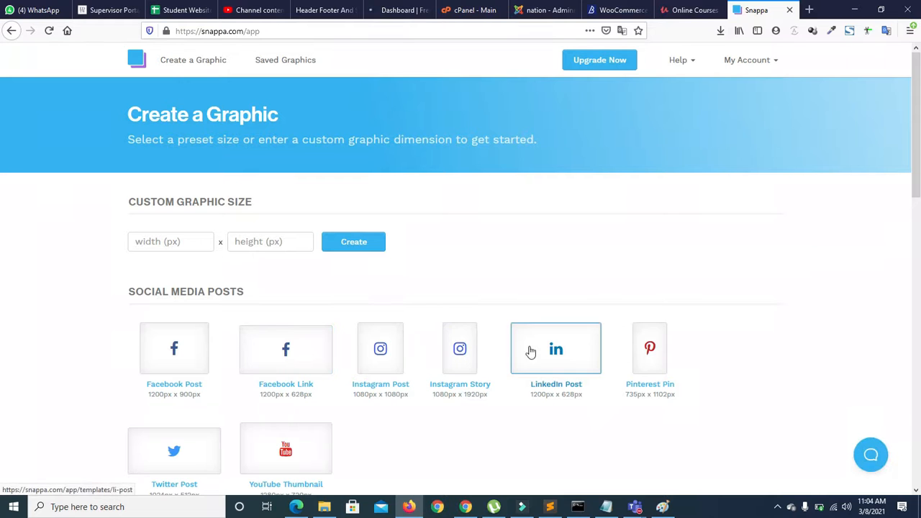
# Step: Create a blank custom graphic 550 px wide and 370 px high
pyautogui.click(197, 242)
pyautogui.write('550')
pyautogui.press('Tab')
pyautogui.write('3')
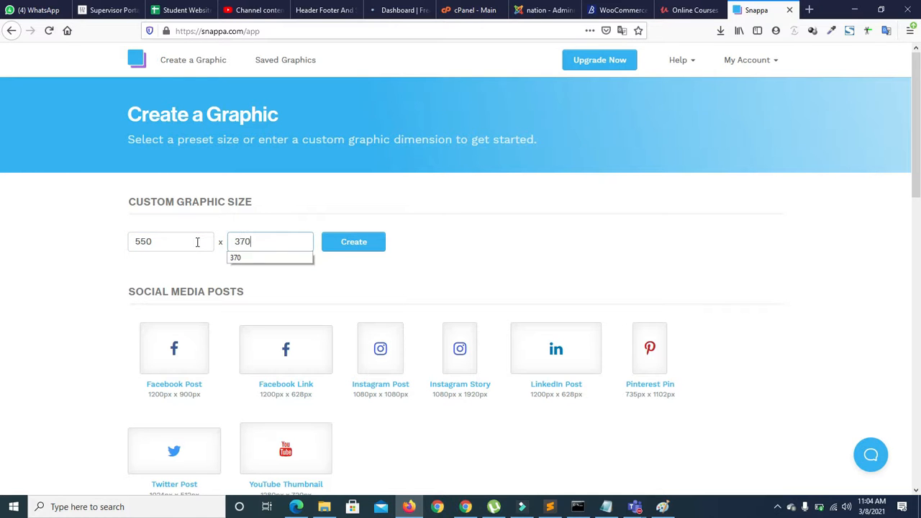
pyautogui.write('70')
pyautogui.click(337, 242)
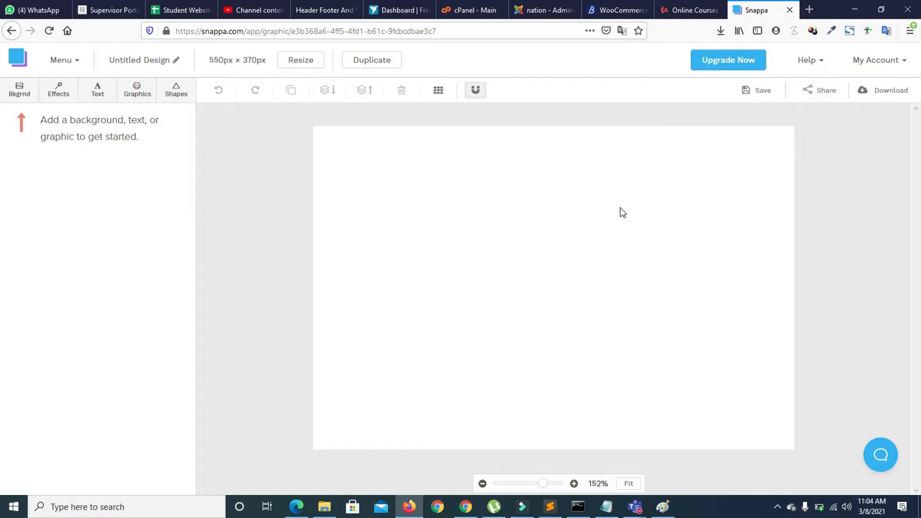
# Step: Return to the graphic creation page and look through its preset sizes for posts, banners and ads
pyautogui.click(11, 31)
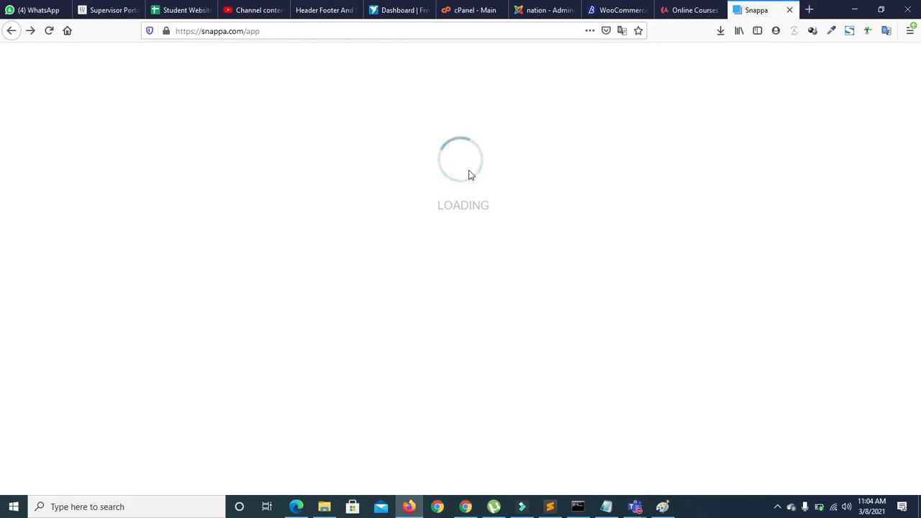
pyautogui.click(278, 31)
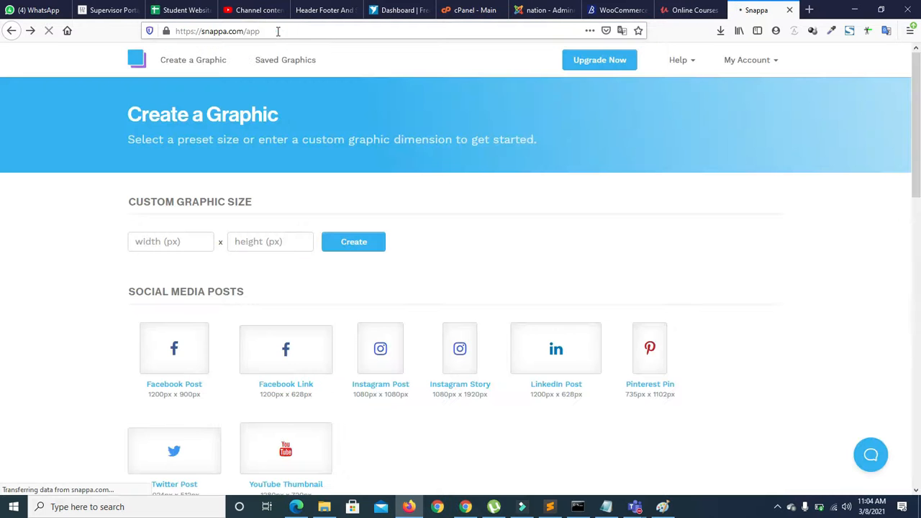
pyautogui.moveTo(919, 155); pyautogui.dragTo(909, 329)
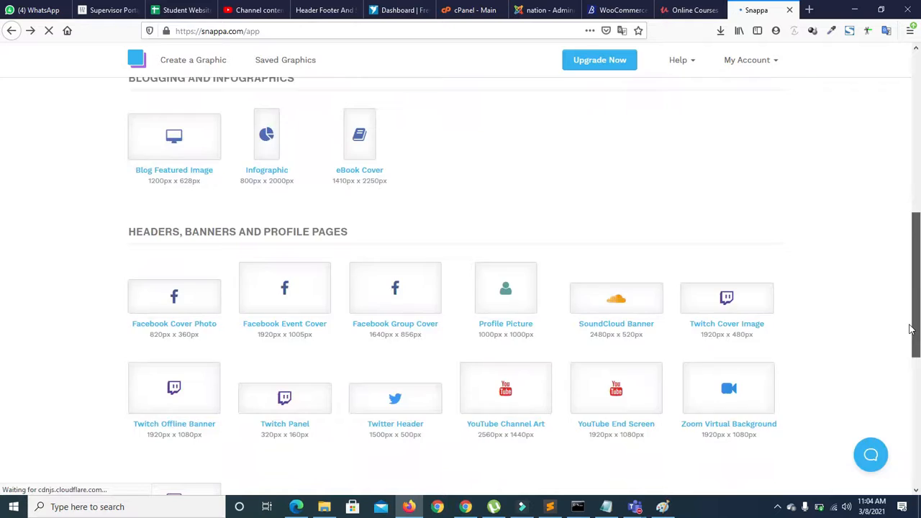
pyautogui.moveTo(919, 147); pyautogui.dragTo(897, 391)
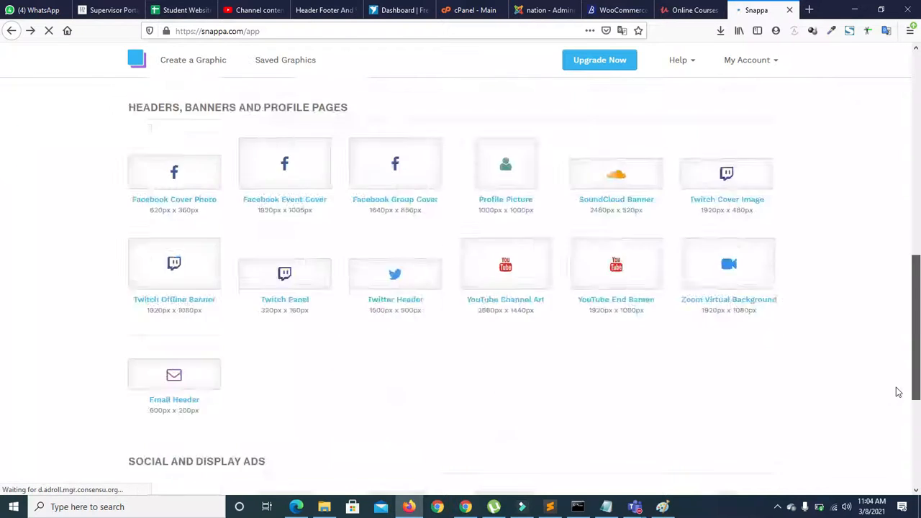
pyautogui.moveTo(916, 171); pyautogui.dragTo(866, 185)
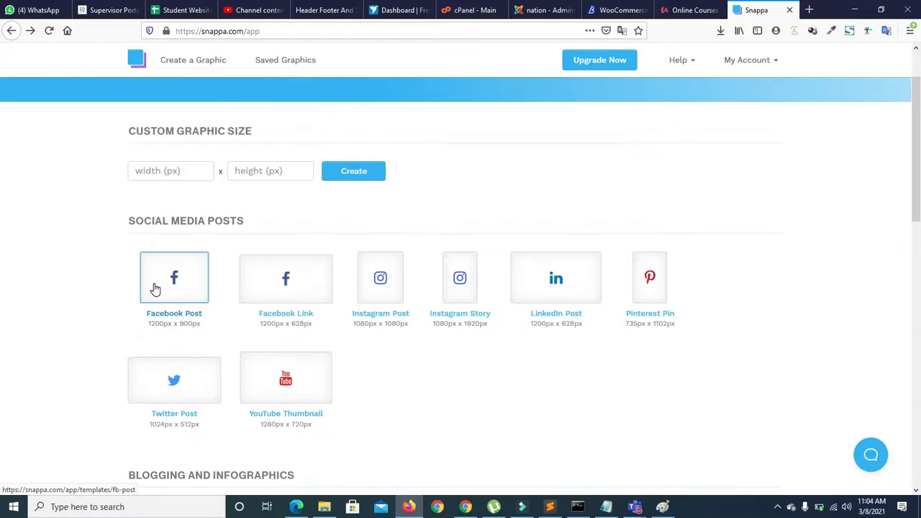
# Step: Choose the Facebook Post preset of 1200px x 900px and browse its templates
pyautogui.click(179, 280)
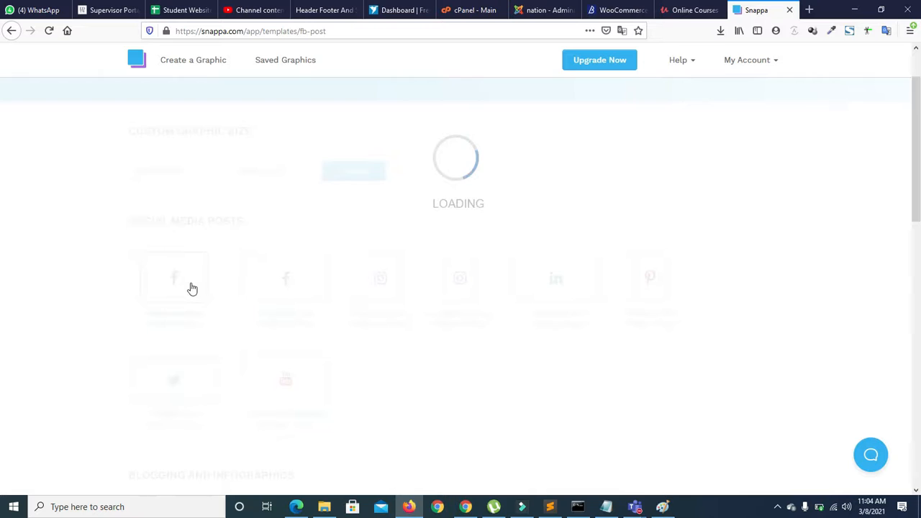
pyautogui.moveTo(919, 115); pyautogui.dragTo(918, 290)
pyautogui.moveTo(2, 296); pyautogui.dragTo(2, 394)
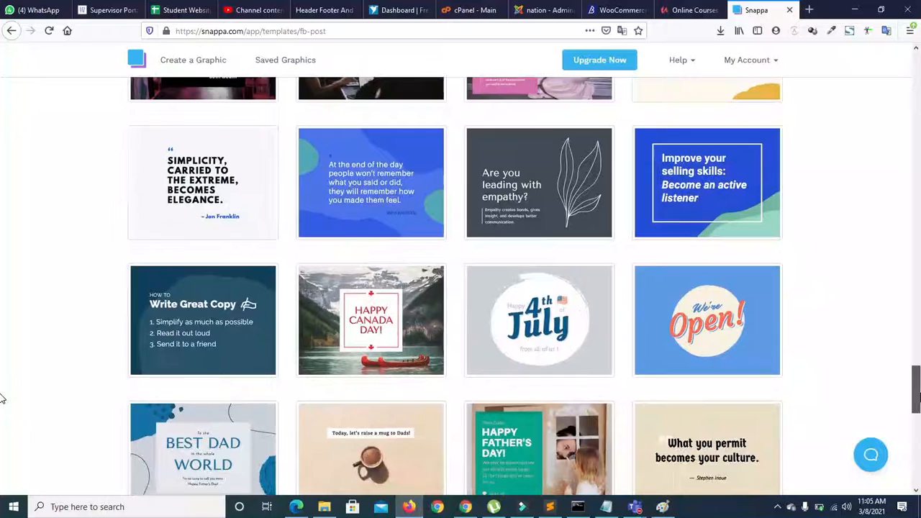
# Step: Browse the Facebook Post templates and open the High School Fall Shopping Guide template for editing
pyautogui.moveTo(915, 382); pyautogui.dragTo(1, 466)
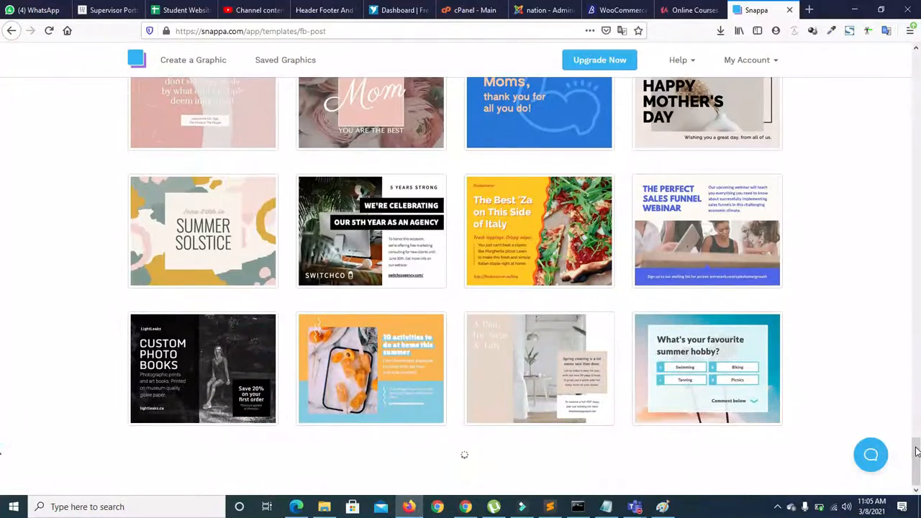
pyautogui.moveTo(915, 303); pyautogui.dragTo(917, 336)
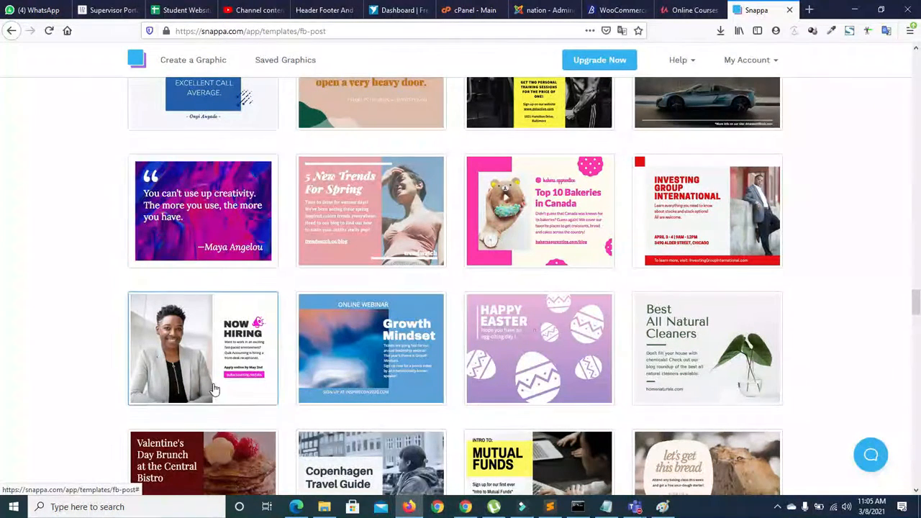
pyautogui.moveTo(916, 303); pyautogui.dragTo(916, 359)
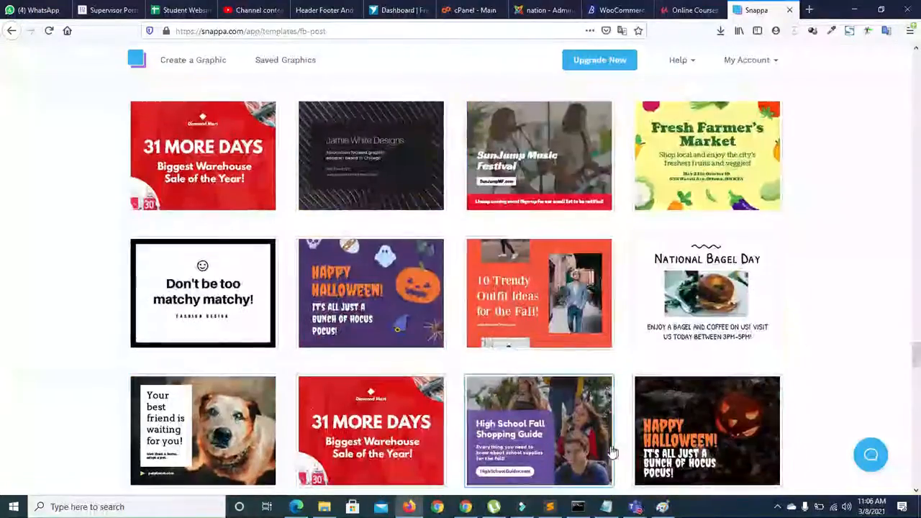
pyautogui.click(518, 458)
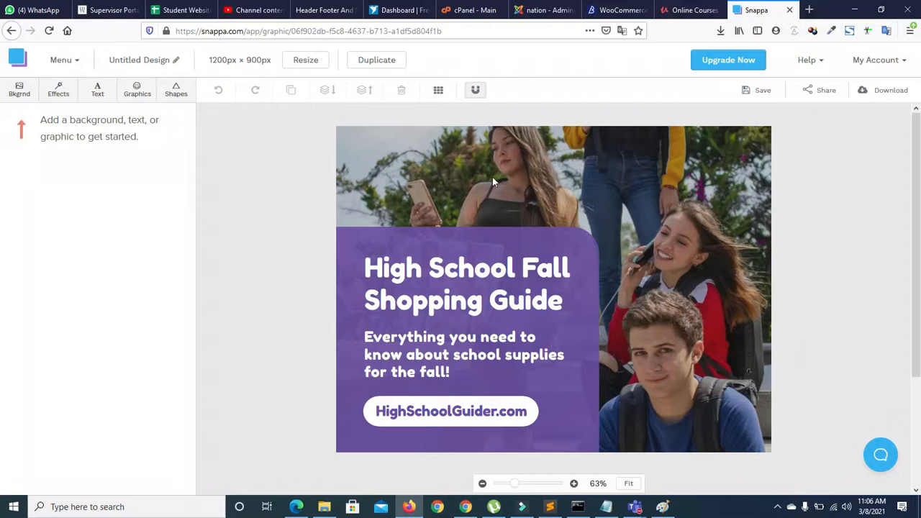
# Step: Replace the template's background photo with the black-and-white photo of a high-rise building
pyautogui.click(14, 93)
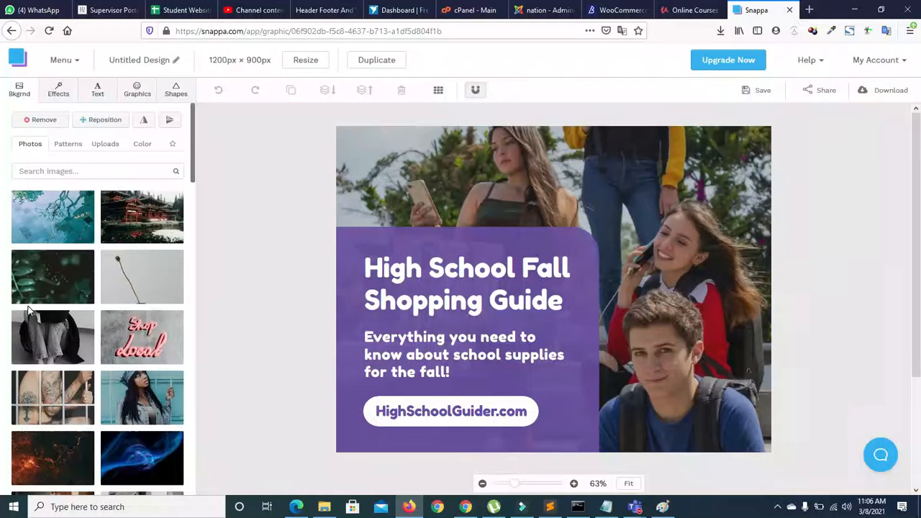
pyautogui.click(79, 313)
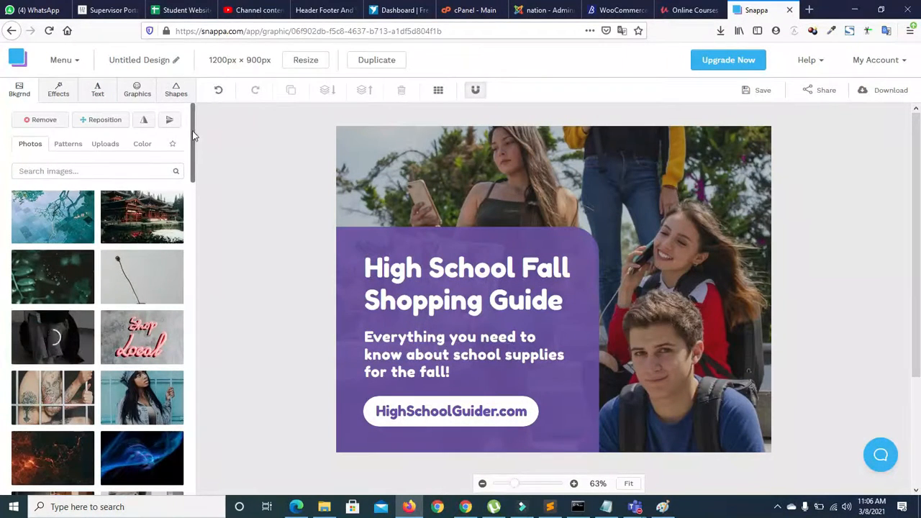
pyautogui.scroll(-5, 192, 130)
pyautogui.click(141, 357)
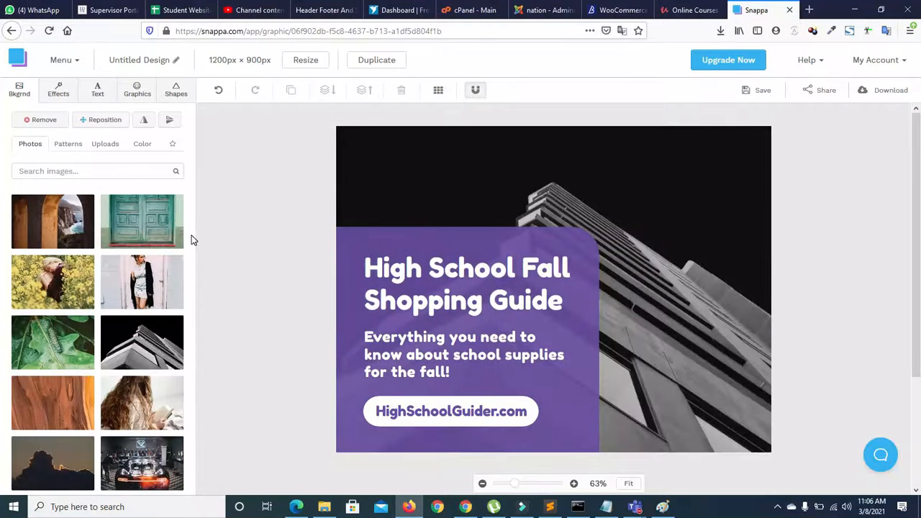
# Step: Try peach, pink and light blue gradient patterns as the design's background
pyautogui.click(66, 147)
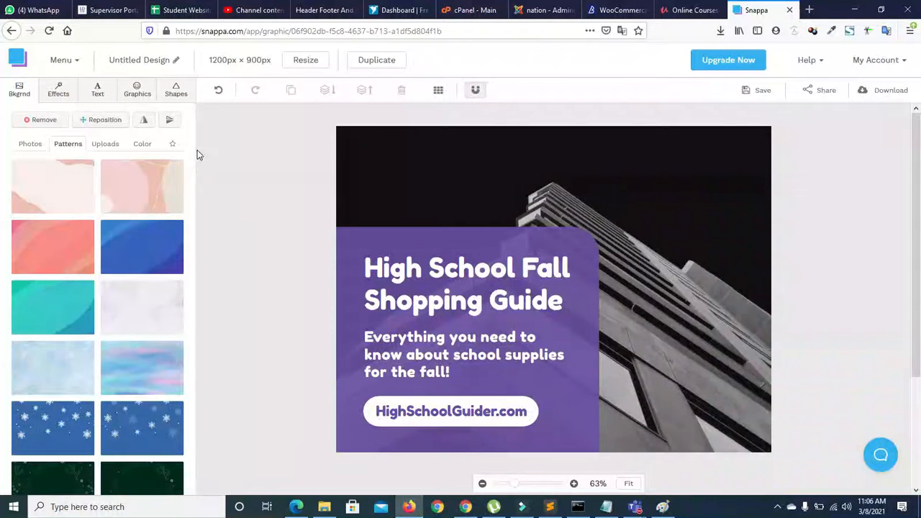
pyautogui.moveTo(190, 170); pyautogui.dragTo(189, 359)
pyautogui.click(127, 324)
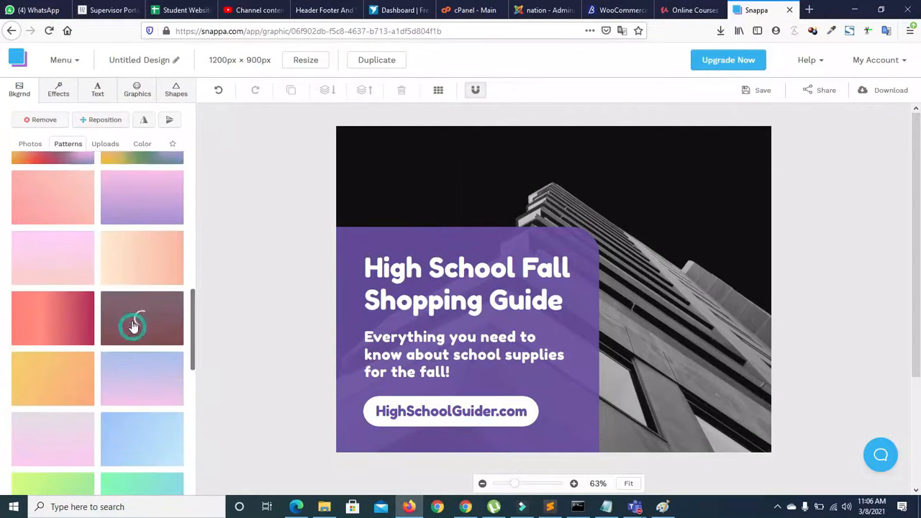
pyautogui.click(36, 257)
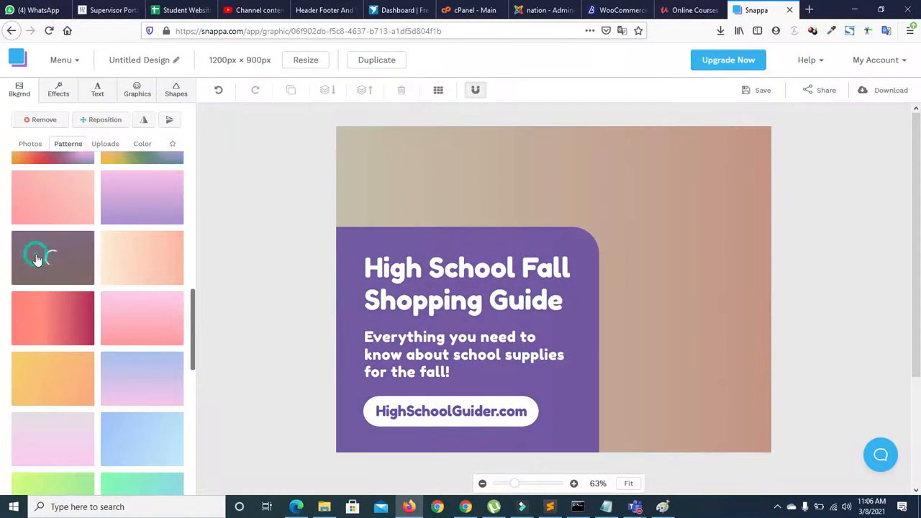
pyautogui.click(149, 379)
pyautogui.click(159, 433)
# Step: Try the green, cyan-blue and indigo-purple gradient patterns as the background
pyautogui.moveTo(191, 344); pyautogui.dragTo(191, 412)
pyautogui.click(147, 380)
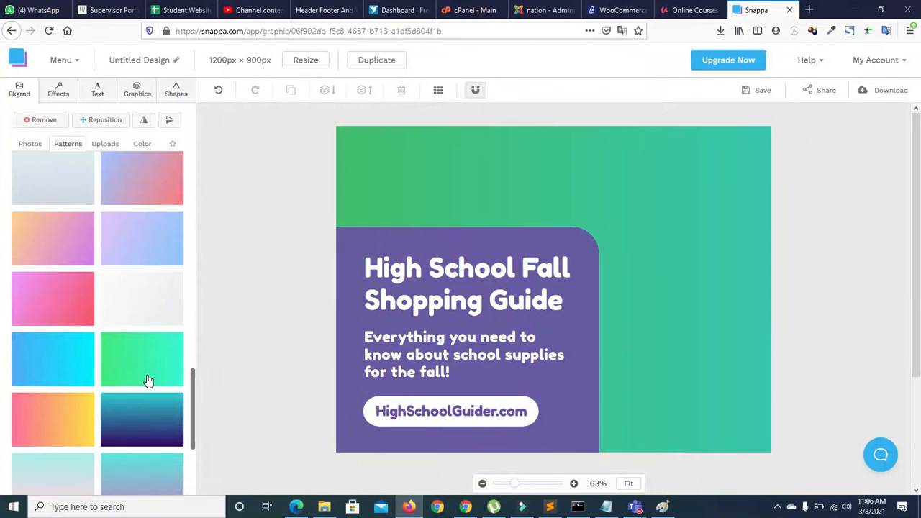
pyautogui.click(40, 347)
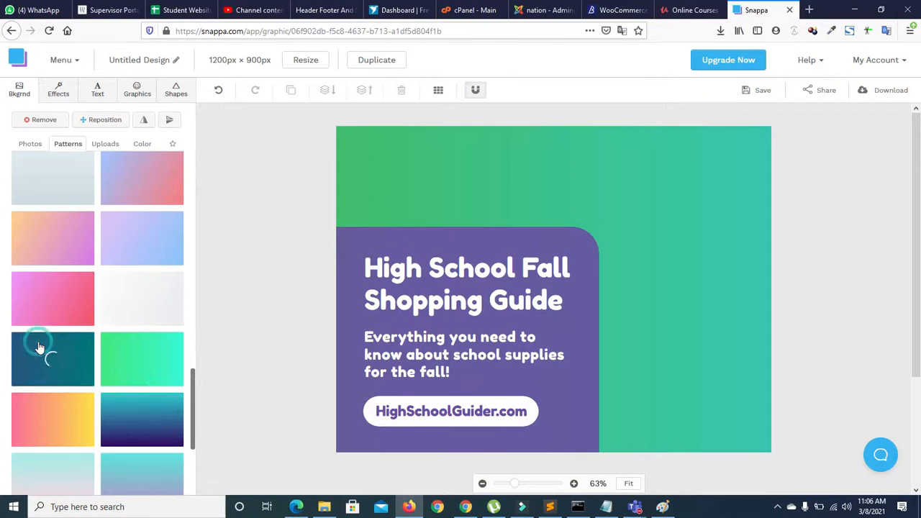
pyautogui.moveTo(193, 375); pyautogui.dragTo(193, 404)
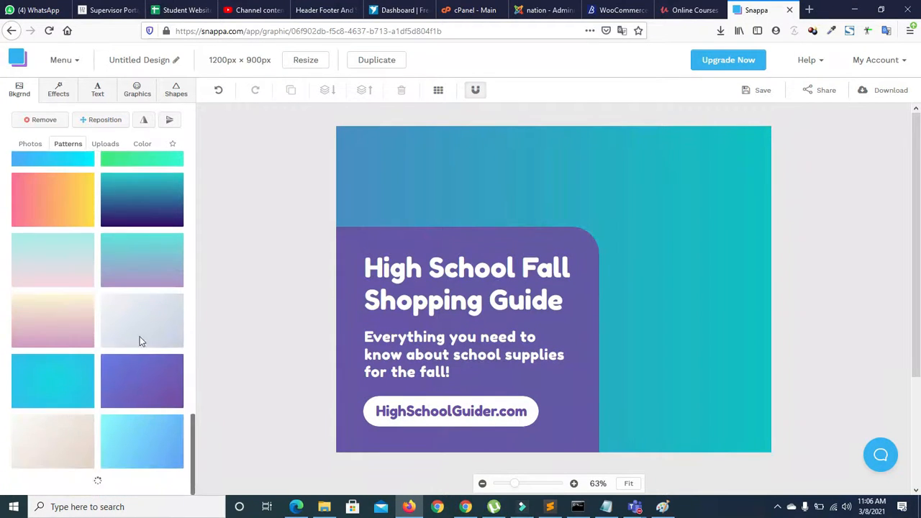
pyautogui.click(139, 339)
pyautogui.click(132, 390)
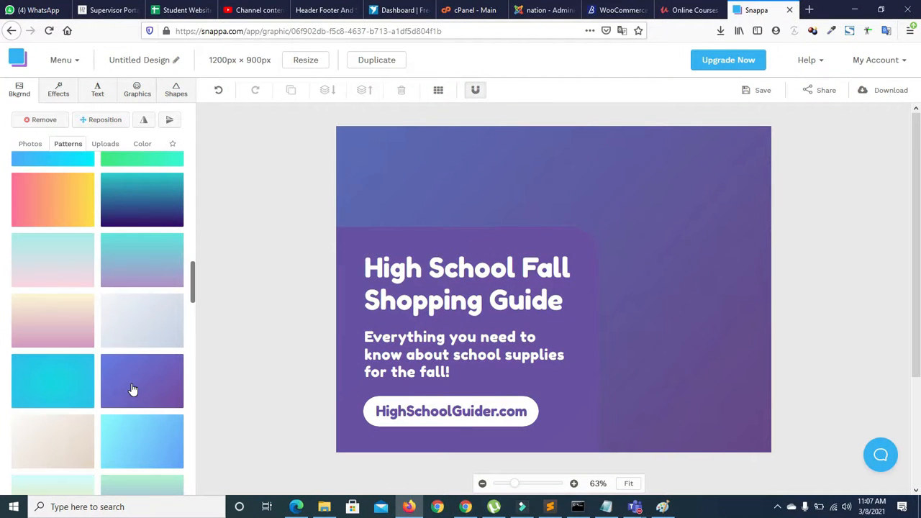
# Step: Apply the aqua-to-blue gradient background and delete the purple rounded panel behind the text
pyautogui.click(134, 444)
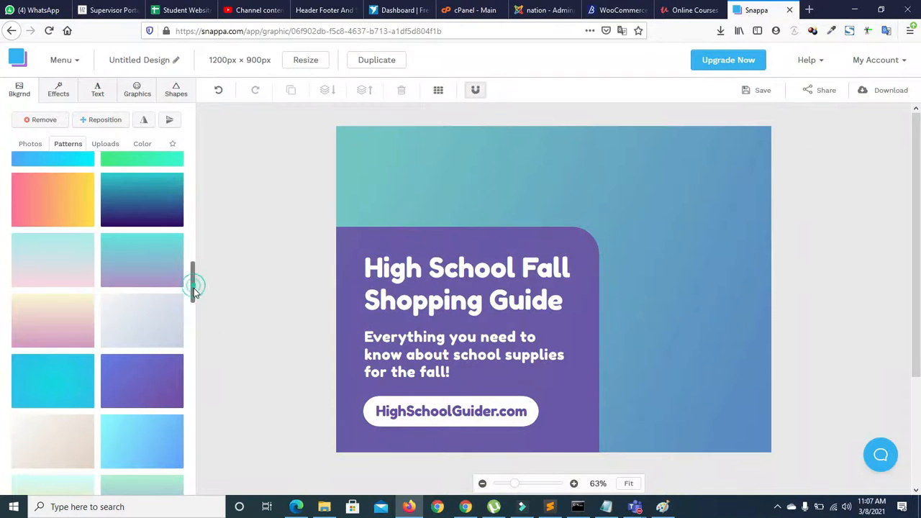
pyautogui.moveTo(193, 283); pyautogui.dragTo(206, 323)
pyautogui.click(393, 228)
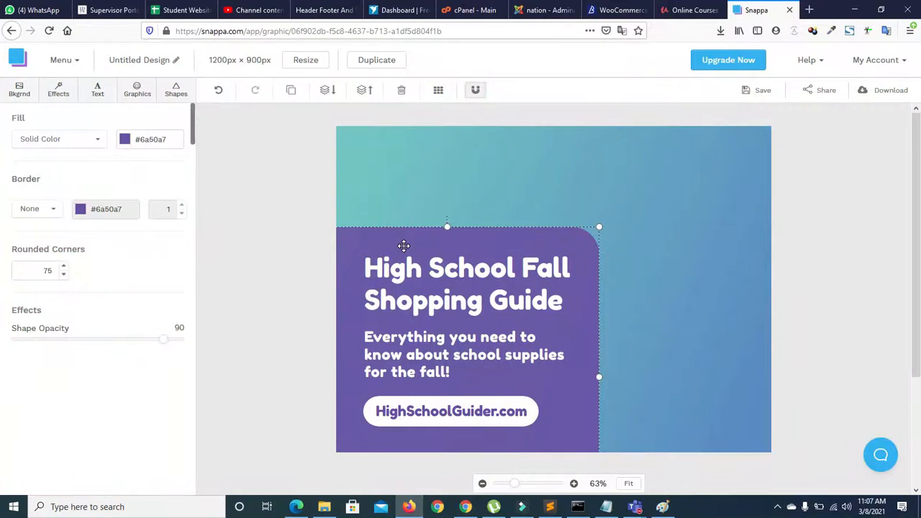
pyautogui.press('Delete')
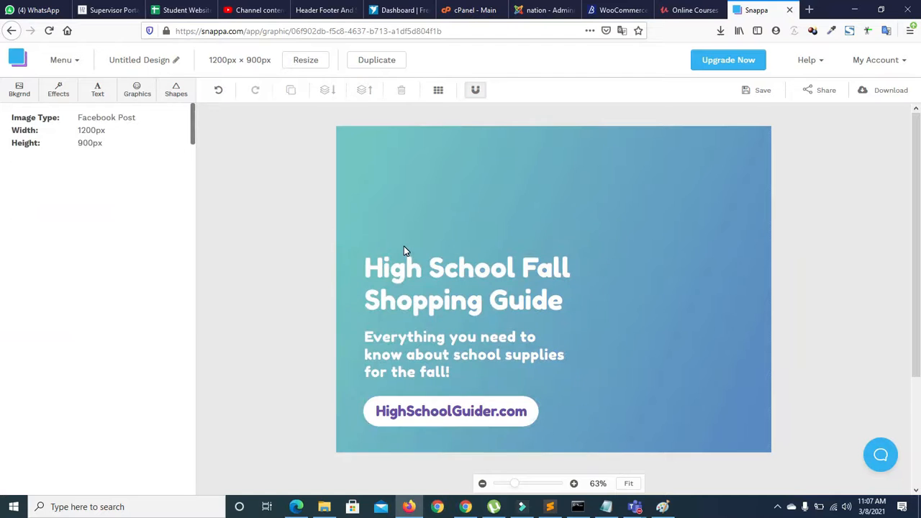
# Step: Try the abstract pink and terracotta pattern with curved lines as the background
pyautogui.click(66, 89)
pyautogui.click(21, 92)
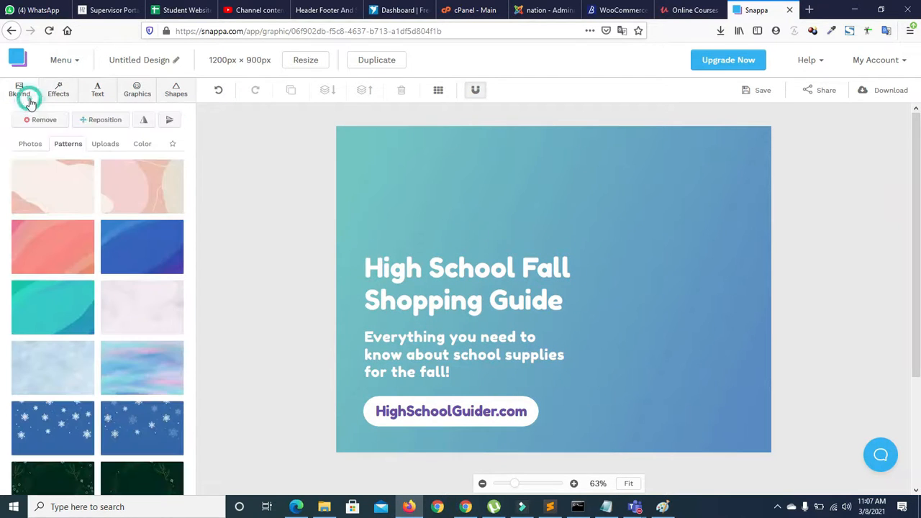
pyautogui.click(160, 194)
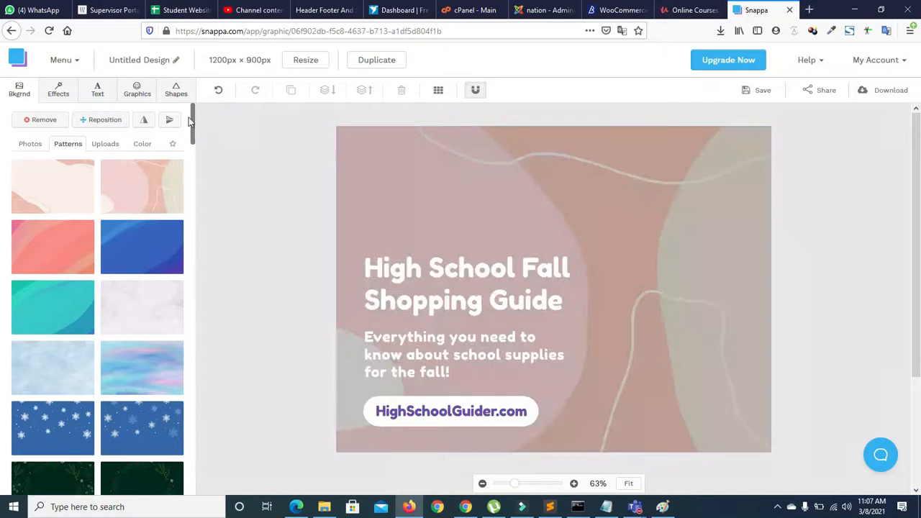
pyautogui.moveTo(193, 123); pyautogui.dragTo(189, 208)
pyautogui.scroll(-3, 185, 409)
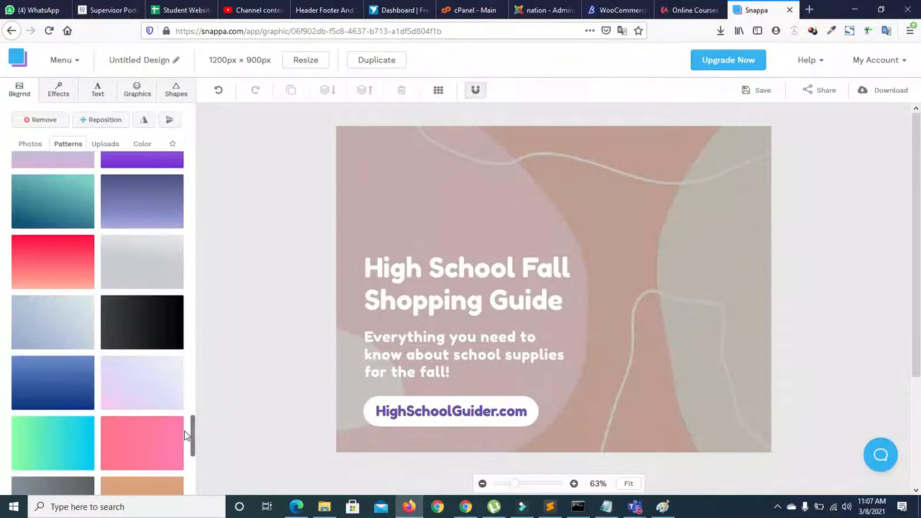
# Step: Try the dark blue, pale lilac, black, light grey and slate-purple gradients as the background
pyautogui.click(72, 380)
pyautogui.click(129, 388)
pyautogui.click(137, 329)
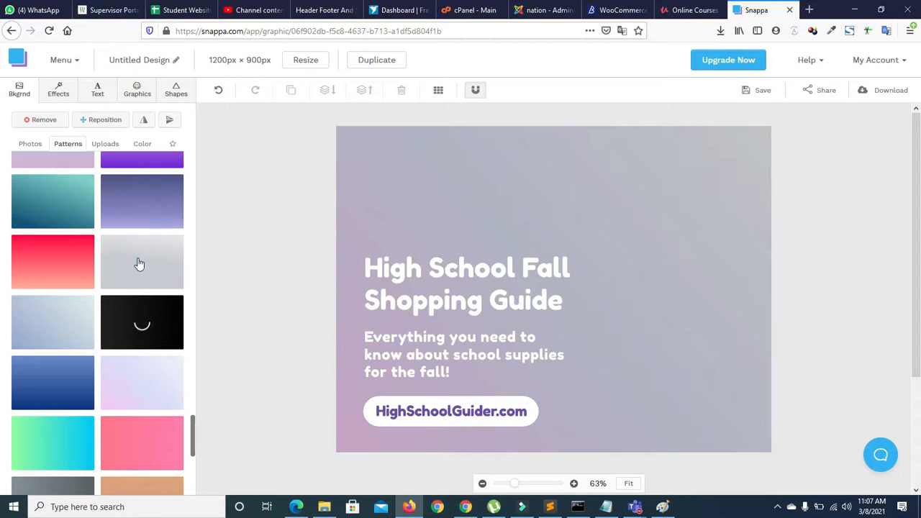
pyautogui.click(137, 261)
pyautogui.click(124, 202)
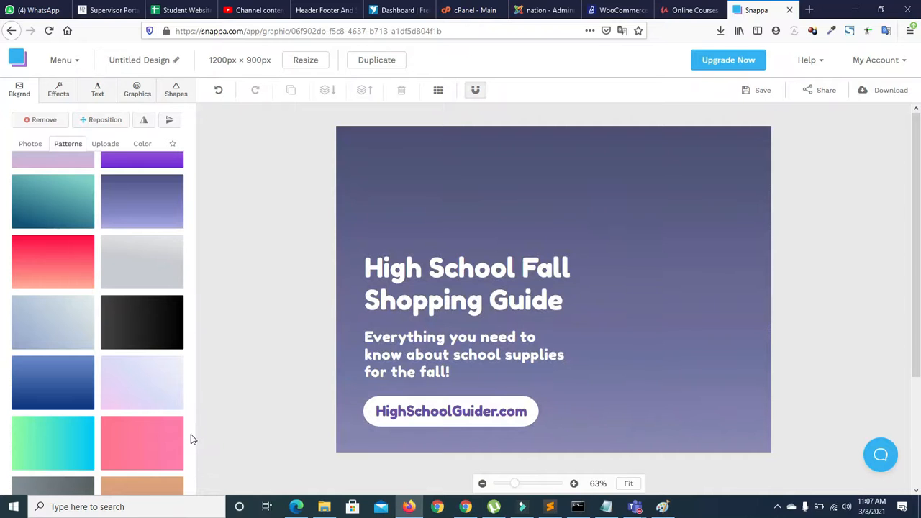
# Step: Try the pink, salmon-to-lavender and peach-to-pink gradients as the background
pyautogui.click(182, 443)
pyautogui.moveTo(194, 438); pyautogui.dragTo(196, 488)
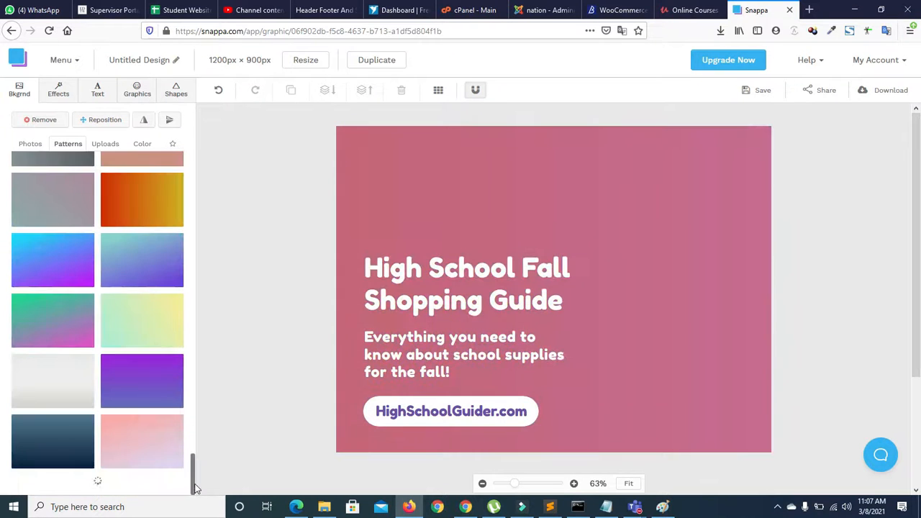
pyautogui.click(149, 435)
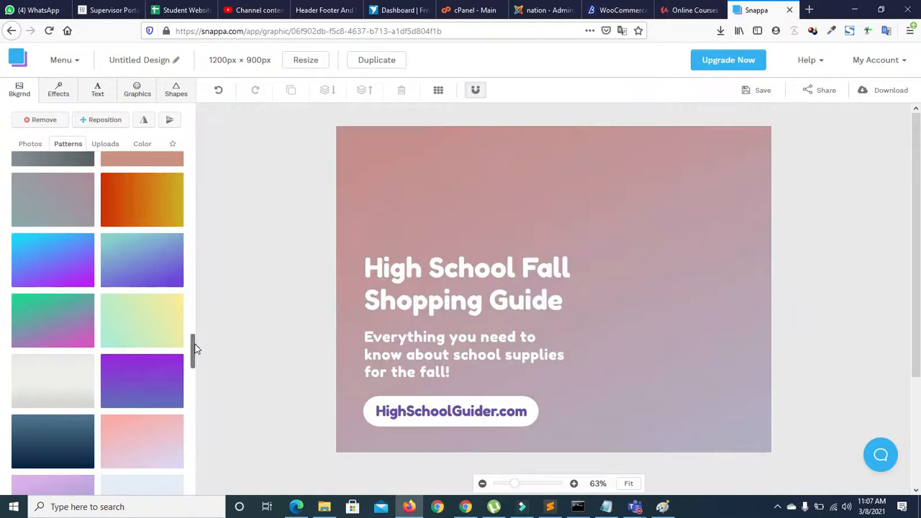
pyautogui.moveTo(194, 348); pyautogui.dragTo(190, 407)
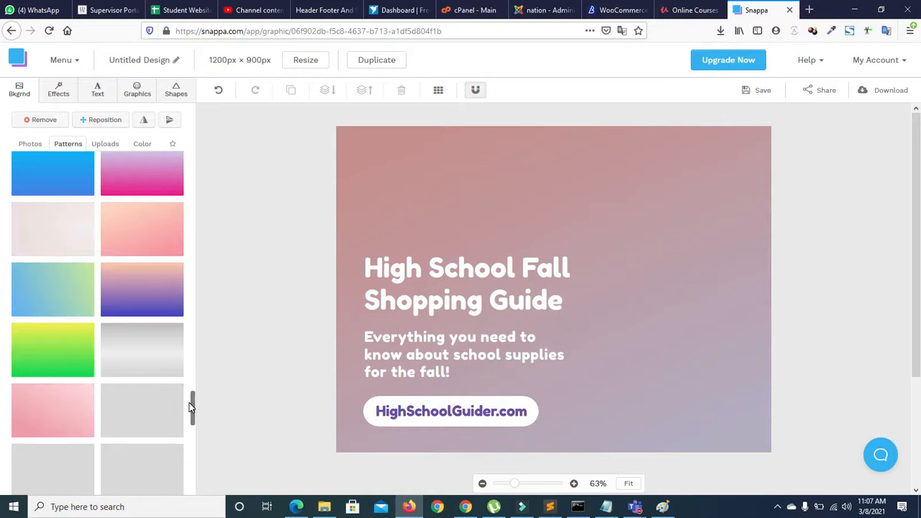
pyautogui.click(148, 223)
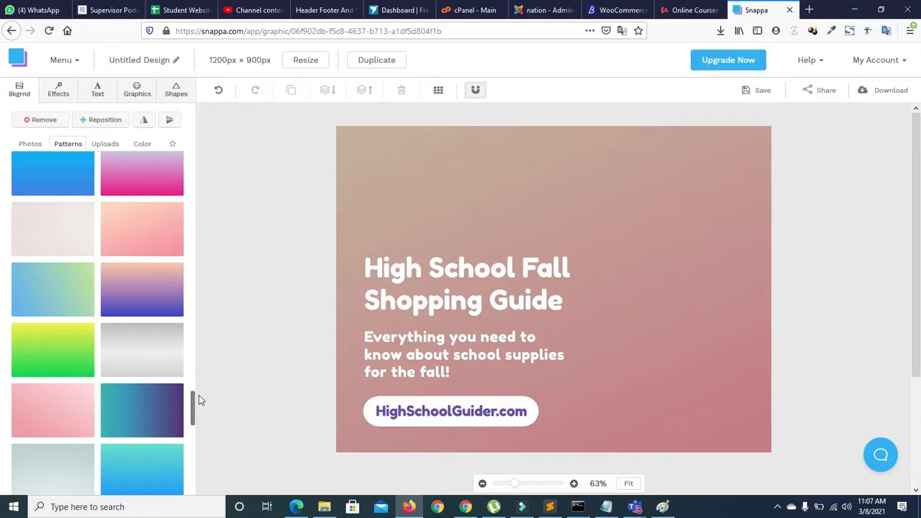
# Step: Compare the pink-to-orange gradient, and apply the cyan-to-royal-blue gradient pattern as the background
pyautogui.moveTo(191, 410); pyautogui.dragTo(191, 455)
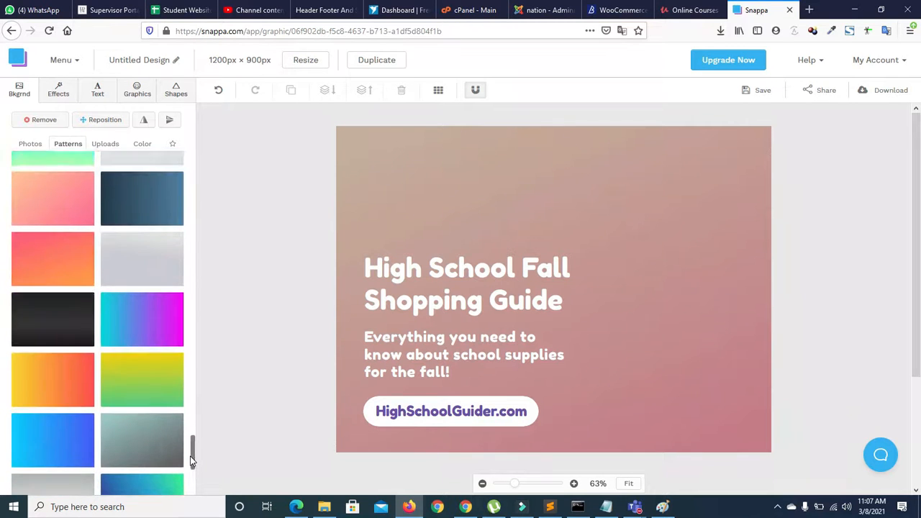
pyautogui.click(54, 261)
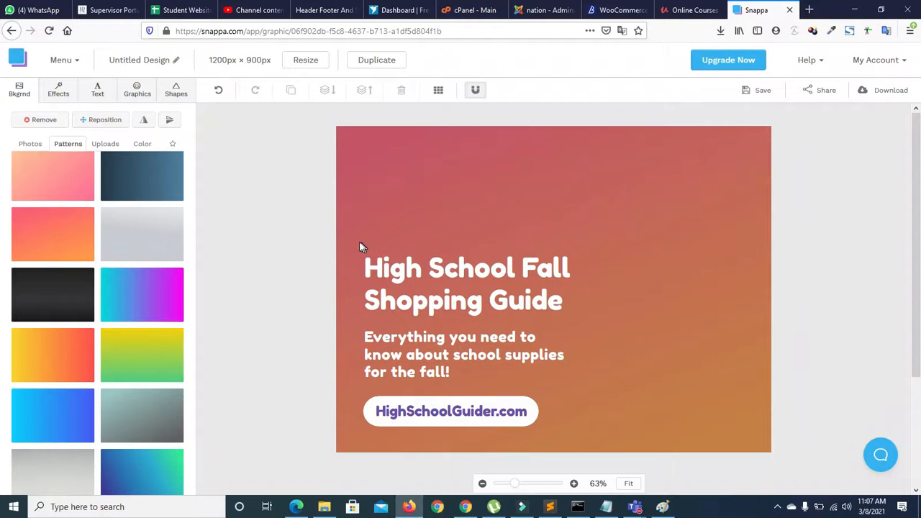
pyautogui.click(65, 409)
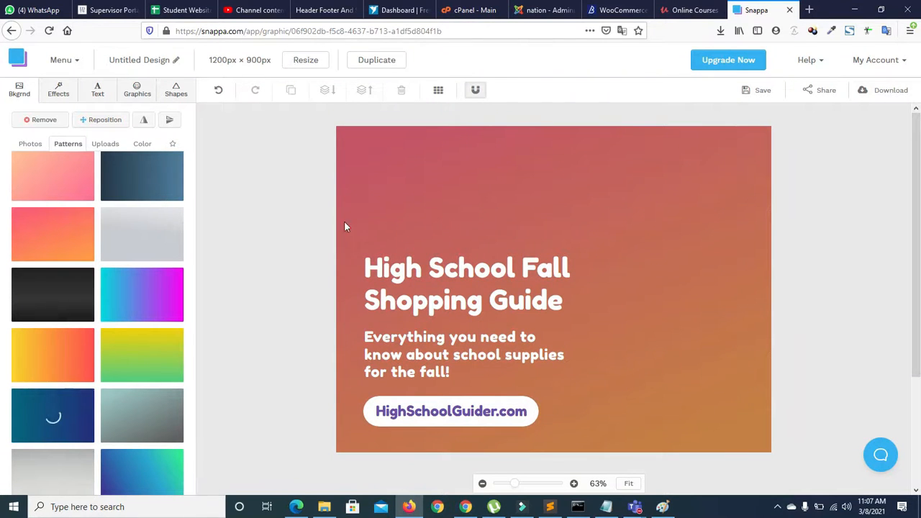
# Step: Move the heading, the description text and the website address with its white button toward the centre of the design
pyautogui.moveTo(449, 268); pyautogui.dragTo(523, 225)
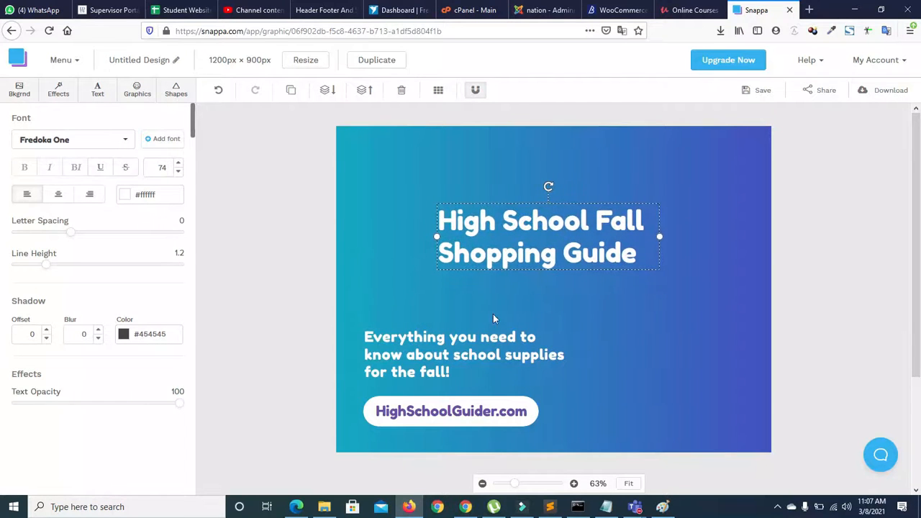
pyautogui.moveTo(468, 353); pyautogui.dragTo(543, 315)
pyautogui.moveTo(501, 407); pyautogui.dragTo(587, 374)
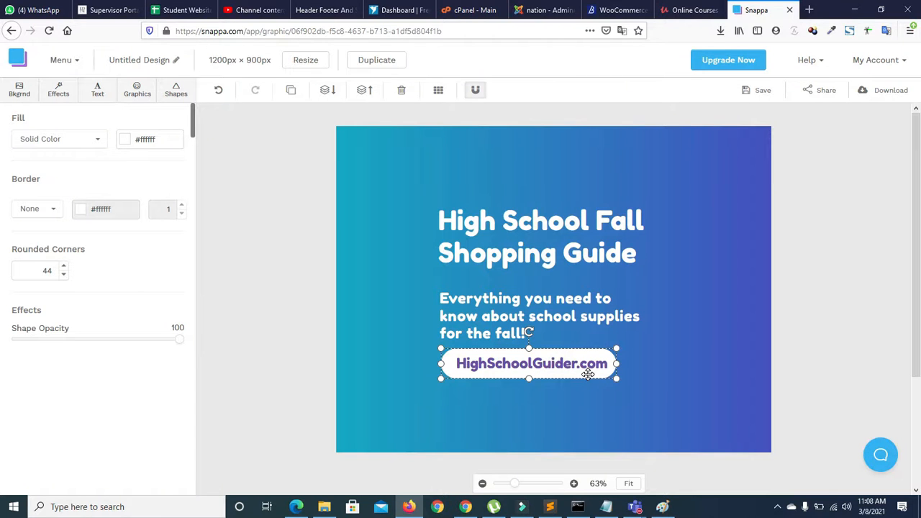
pyautogui.click(583, 369)
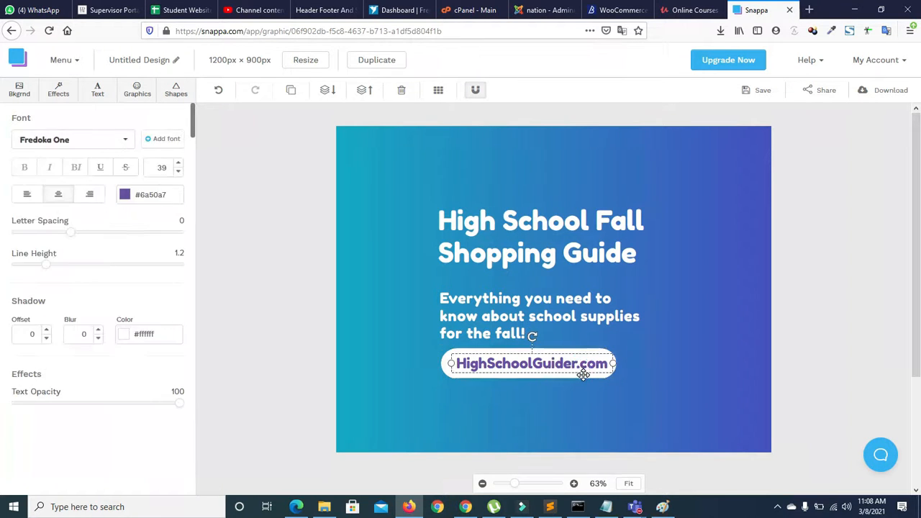
pyautogui.click(582, 382)
# Step: Make the corners of the white button behind the website address less rounded and try out its shape opacity
pyautogui.click(580, 377)
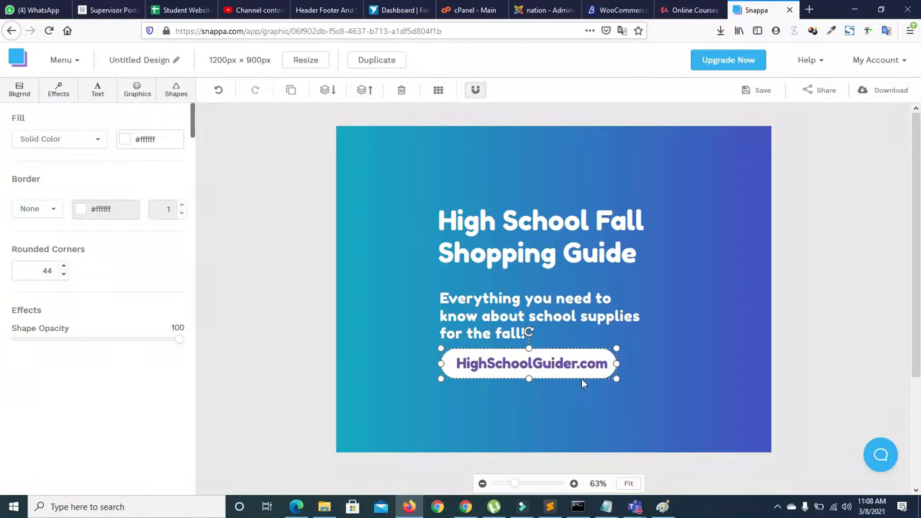
pyautogui.click(62, 266)
pyautogui.click(61, 273)
pyautogui.click(62, 273)
pyautogui.click(62, 274)
pyautogui.click(62, 273)
pyautogui.click(62, 274)
pyautogui.click(62, 274)
pyautogui.click(62, 273)
pyautogui.click(62, 266)
pyautogui.click(63, 267)
pyautogui.click(63, 266)
pyautogui.moveTo(177, 339)
pyautogui.mouseDown()
pyautogui.moveTo(101, 346)
pyautogui.moveTo(184, 350)
pyautogui.mouseUp()
# Step: Set the letter spacing of the High School Fall Shopping Guide heading to 3
pyautogui.click(464, 224)
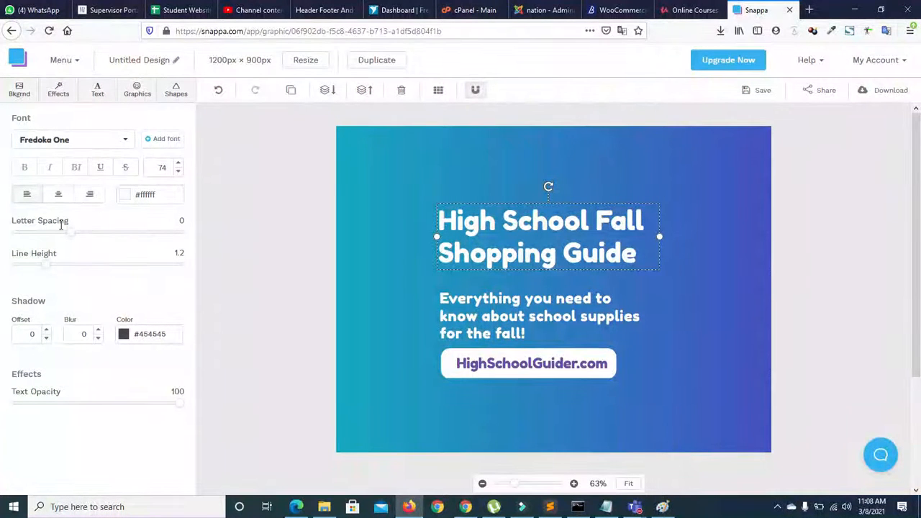
pyautogui.moveTo(67, 234); pyautogui.dragTo(86, 241)
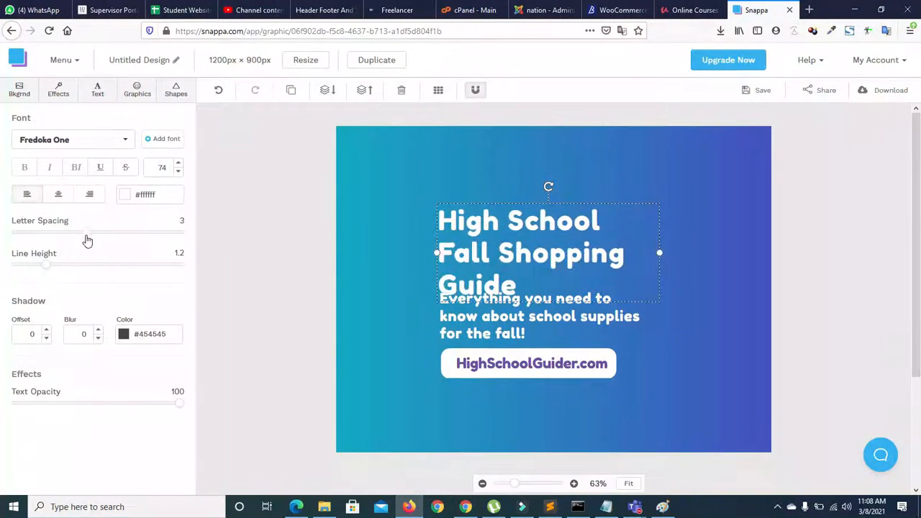
# Step: Set the heading's letter spacing to 10, line height to 1.7 and font size to 84
pyautogui.moveTo(87, 232); pyautogui.dragTo(124, 238)
pyautogui.moveTo(47, 268); pyautogui.dragTo(84, 269)
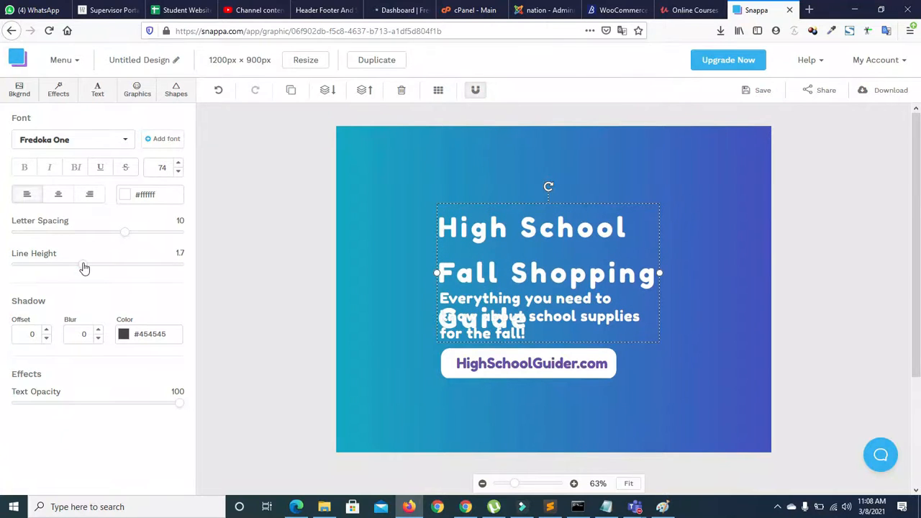
pyautogui.click(178, 164)
pyautogui.click(179, 164)
pyautogui.click(178, 164)
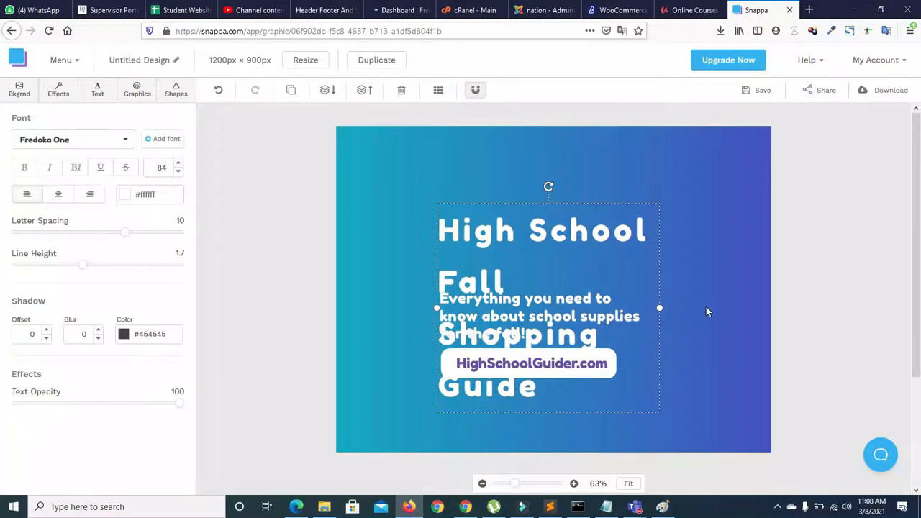
# Step: Widen the heading to fit on two lines and move it up, with letter spacing 9 and line height 1.4
pyautogui.moveTo(660, 307); pyautogui.dragTo(761, 303)
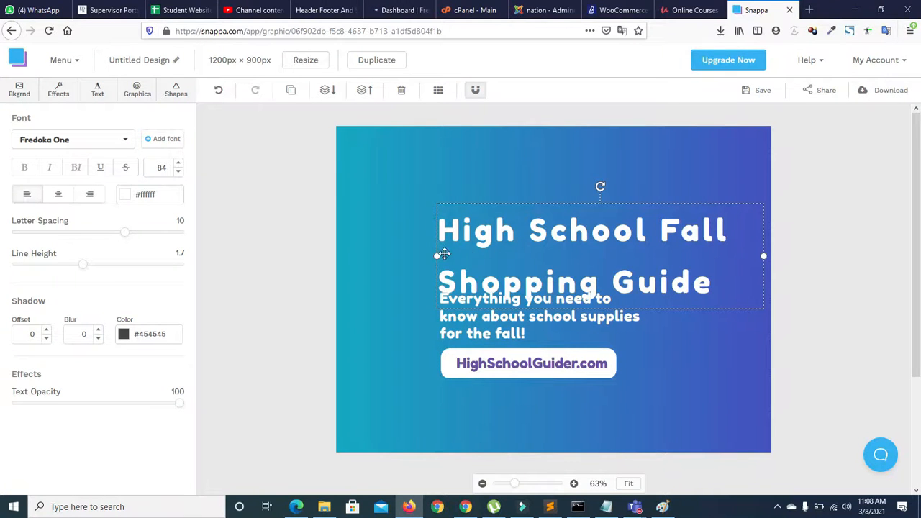
pyautogui.moveTo(438, 256); pyautogui.dragTo(398, 251)
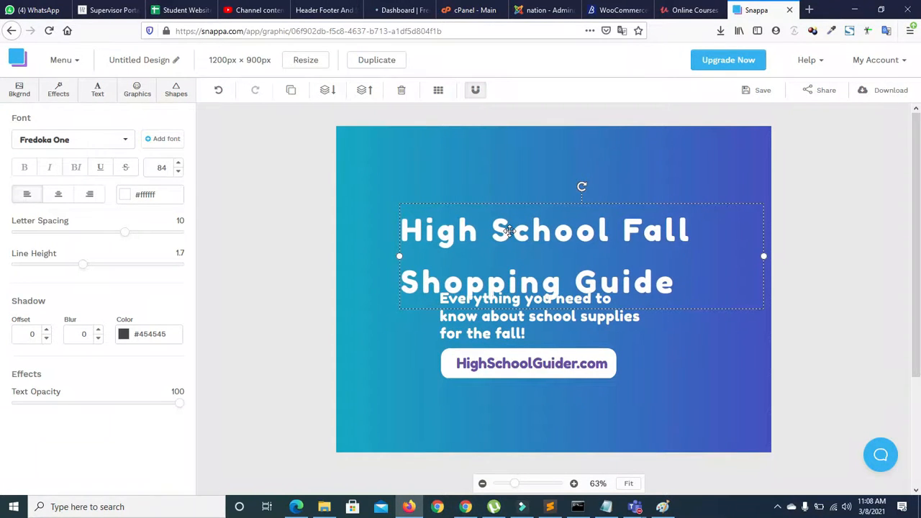
pyautogui.moveTo(509, 230); pyautogui.dragTo(505, 206)
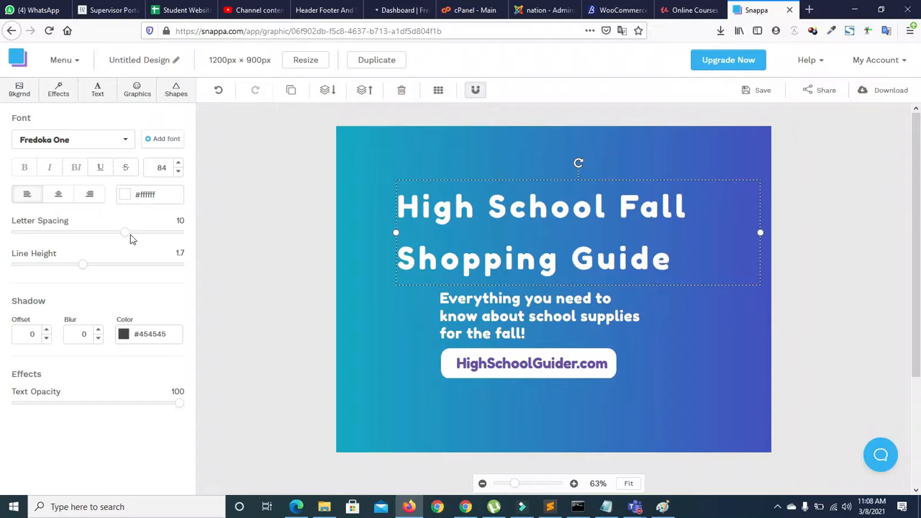
pyautogui.moveTo(125, 233)
pyautogui.mouseDown()
pyautogui.moveTo(112, 236)
pyautogui.moveTo(120, 233)
pyautogui.mouseUp()
pyautogui.moveTo(83, 264); pyautogui.dragTo(59, 268)
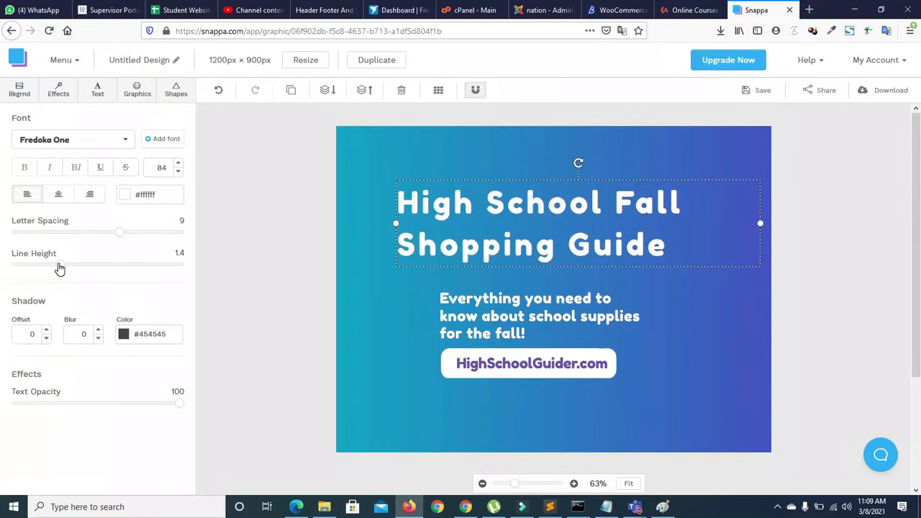
# Step: Move the description text just below the heading, aligned with its left edge, and widen it to fit on two lines
pyautogui.moveTo(461, 298); pyautogui.dragTo(419, 285)
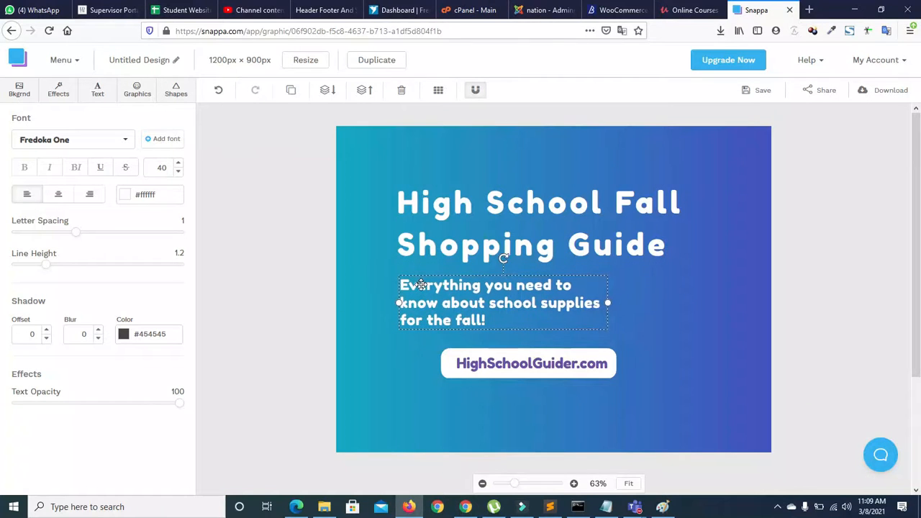
pyautogui.moveTo(605, 303); pyautogui.dragTo(693, 296)
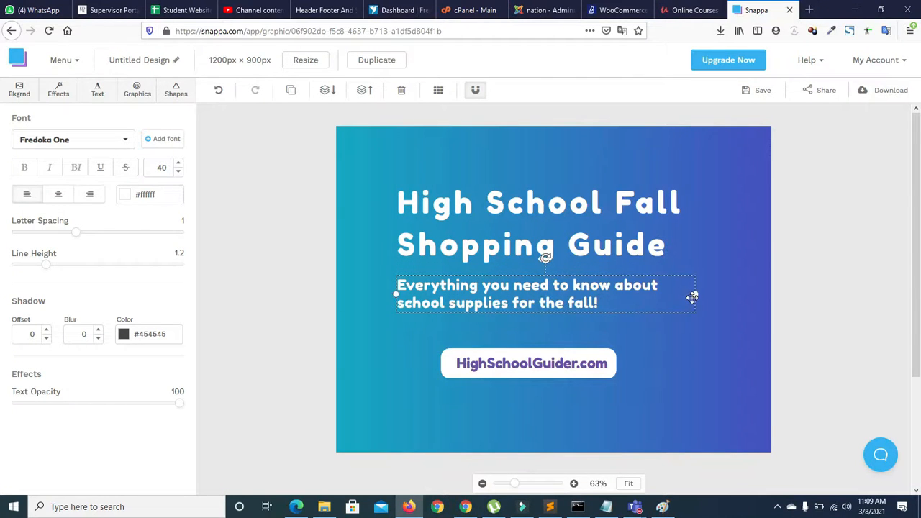
pyautogui.click(403, 351)
# Step: Place the website address and its white button below the description, left-aligned with it and with the address centred on the button
pyautogui.moveTo(483, 354); pyautogui.dragTo(428, 320)
pyautogui.moveTo(467, 376); pyautogui.dragTo(423, 356)
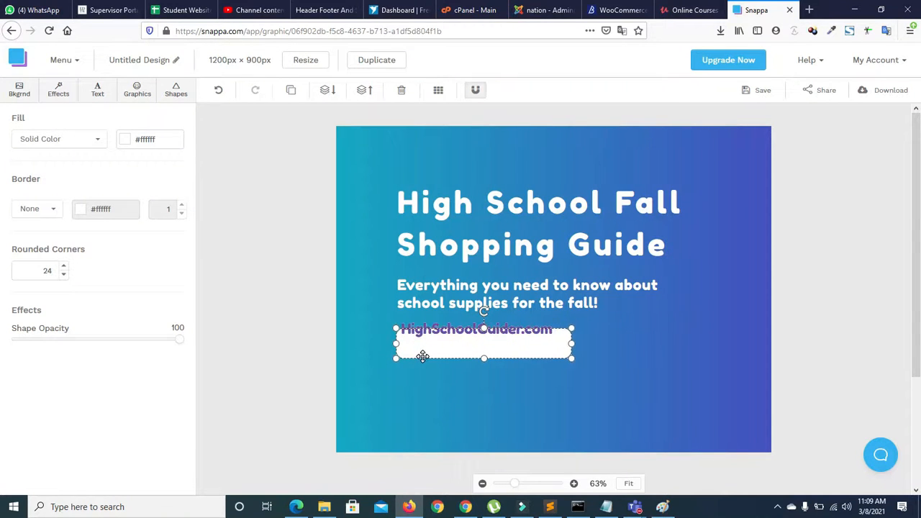
pyautogui.click(373, 338)
pyautogui.moveTo(417, 325)
pyautogui.mouseDown()
pyautogui.moveTo(421, 340)
pyautogui.moveTo(431, 339)
pyautogui.moveTo(421, 339)
pyautogui.mouseUp()
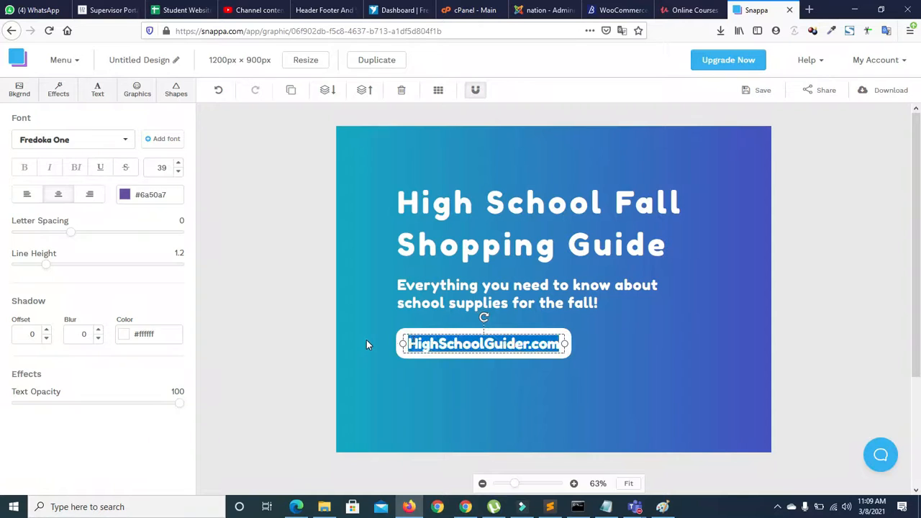
pyautogui.click(367, 351)
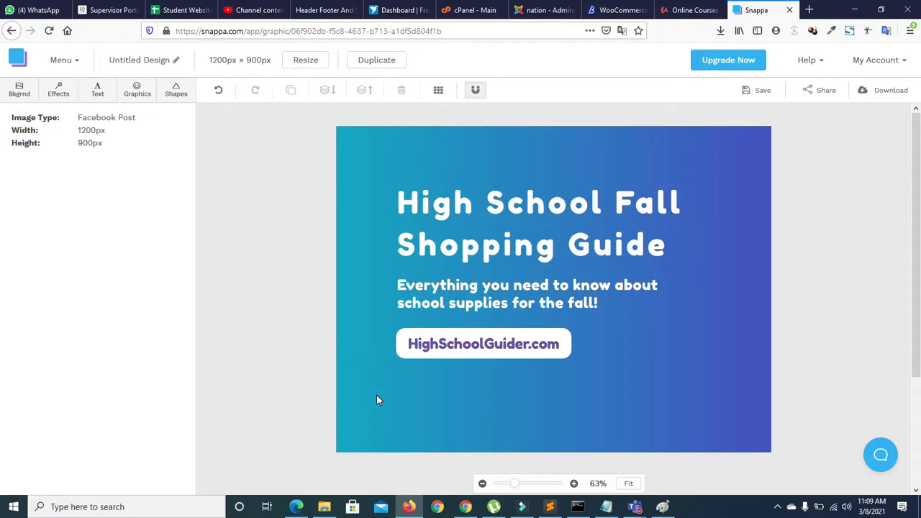
# Step: Search the icons for wordpress and place a small WordPress logo beside the end of the description text
pyautogui.click(139, 92)
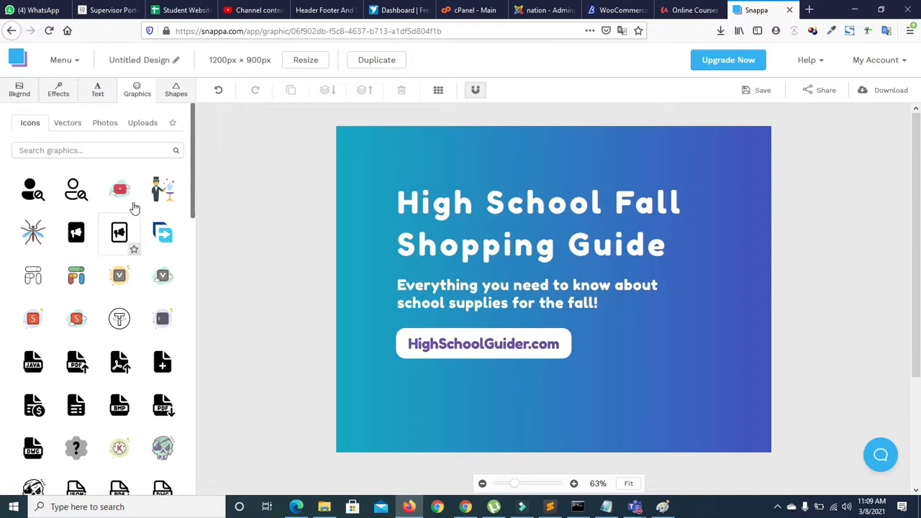
pyautogui.click(103, 147)
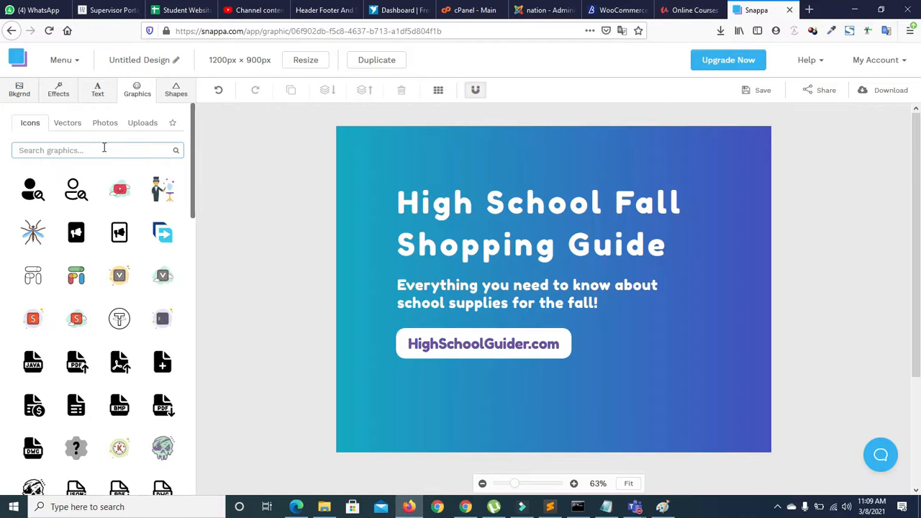
pyautogui.write('wordpress')
pyautogui.press('Return')
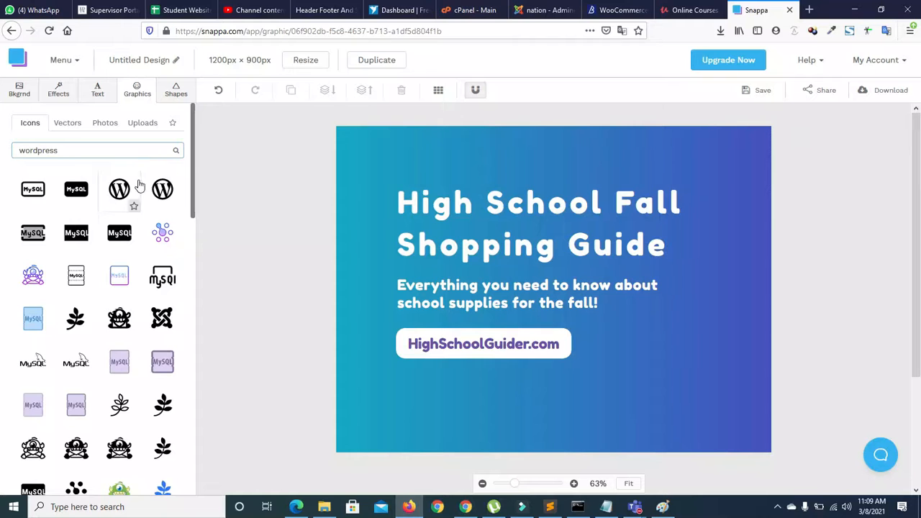
pyautogui.moveTo(551, 291); pyautogui.dragTo(688, 374)
pyautogui.moveTo(756, 436); pyautogui.dragTo(619, 315)
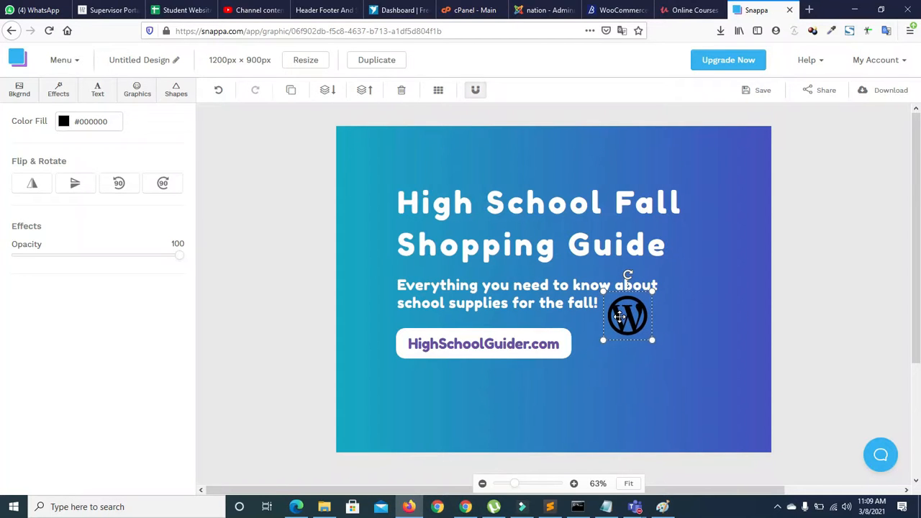
pyautogui.click(547, 393)
pyautogui.moveTo(621, 316)
pyautogui.mouseDown()
pyautogui.moveTo(723, 162)
pyautogui.moveTo(715, 171)
pyautogui.moveTo(423, 149)
pyautogui.moveTo(371, 160)
pyautogui.moveTo(557, 194)
pyautogui.moveTo(744, 199)
pyautogui.moveTo(701, 319)
pyautogui.moveTo(618, 364)
pyautogui.moveTo(617, 354)
pyautogui.moveTo(639, 361)
pyautogui.moveTo(620, 323)
pyautogui.moveTo(629, 317)
pyautogui.mouseUp()
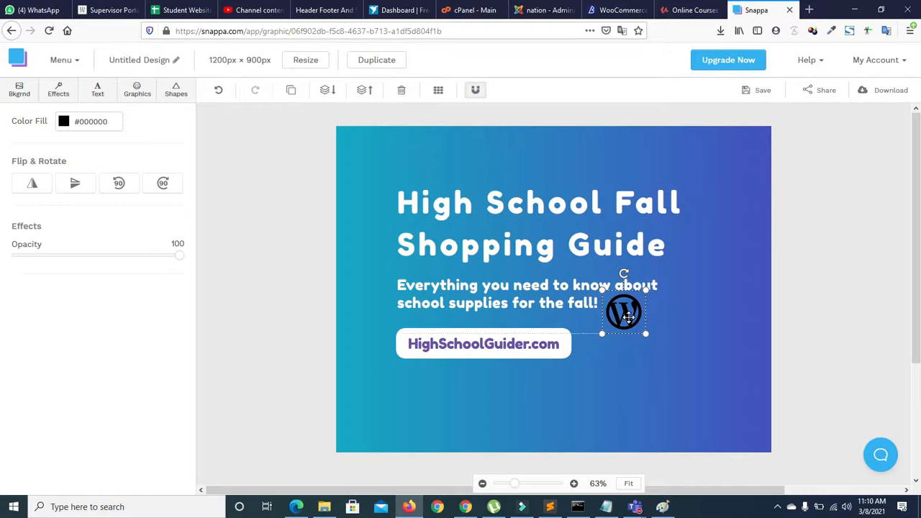
pyautogui.click(586, 460)
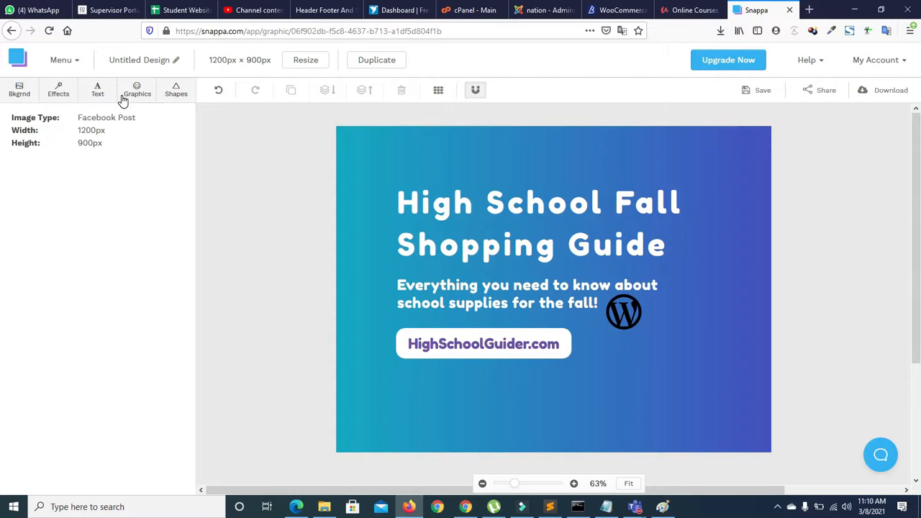
# Step: Add the thick crossed-strokes vector to the design, set its opacity to 50 and enlarge it
pyautogui.click(172, 90)
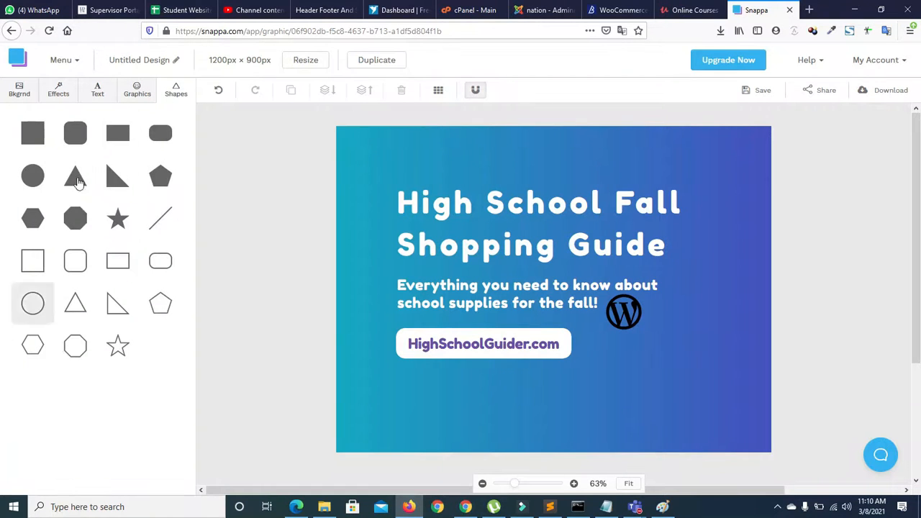
pyautogui.click(126, 95)
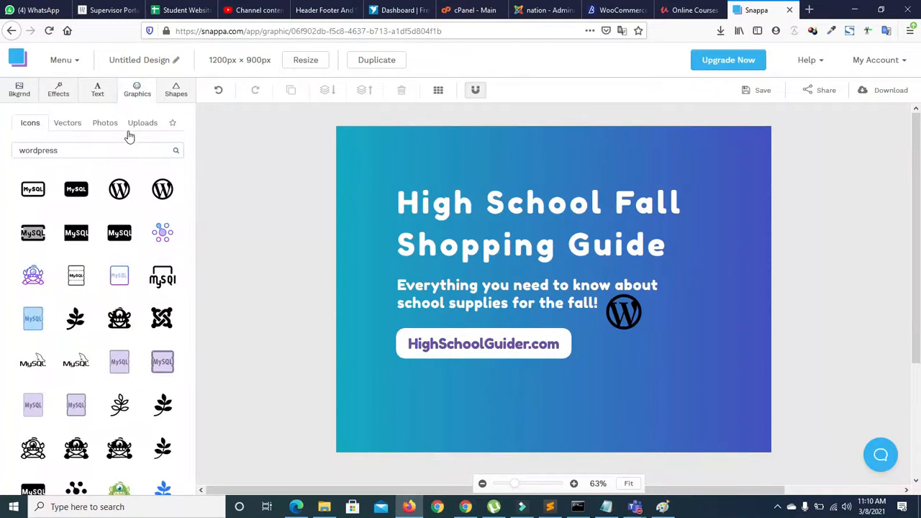
pyautogui.click(67, 124)
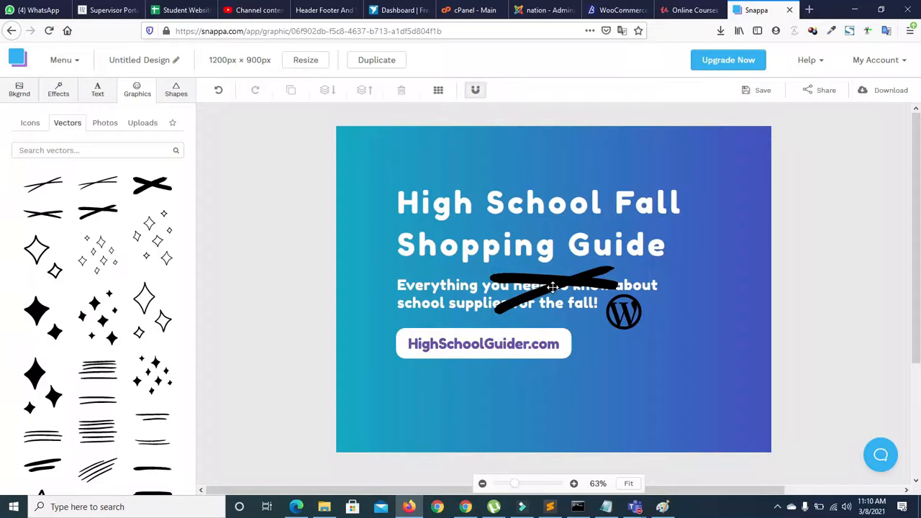
pyautogui.click(553, 287)
pyautogui.moveTo(180, 260); pyautogui.dragTo(98, 257)
pyautogui.moveTo(626, 269)
pyautogui.mouseDown()
pyautogui.moveTo(757, 183)
pyautogui.moveTo(764, 206)
pyautogui.mouseUp()
pyautogui.click(487, 323)
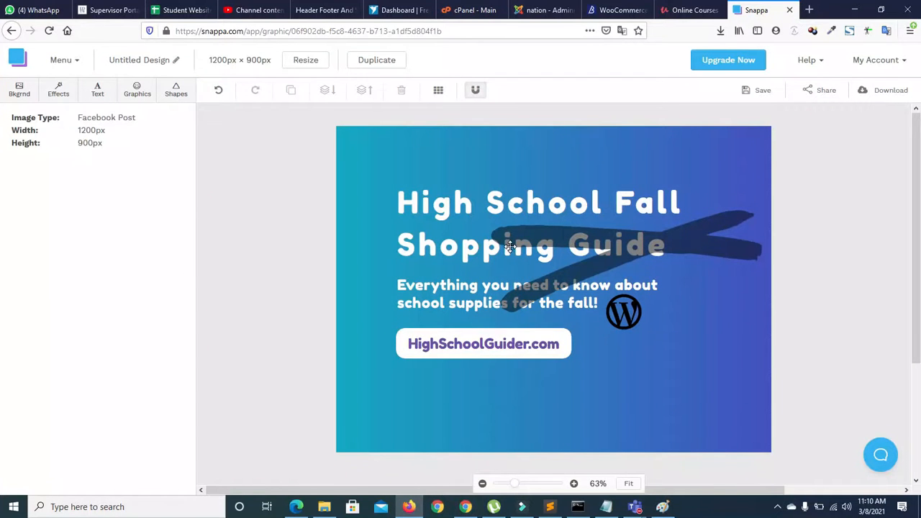
# Step: Move the crossed strokes over the heading and description text and lower their opacity to 10
pyautogui.moveTo(532, 238)
pyautogui.mouseDown()
pyautogui.moveTo(417, 220)
pyautogui.moveTo(426, 229)
pyautogui.mouseUp()
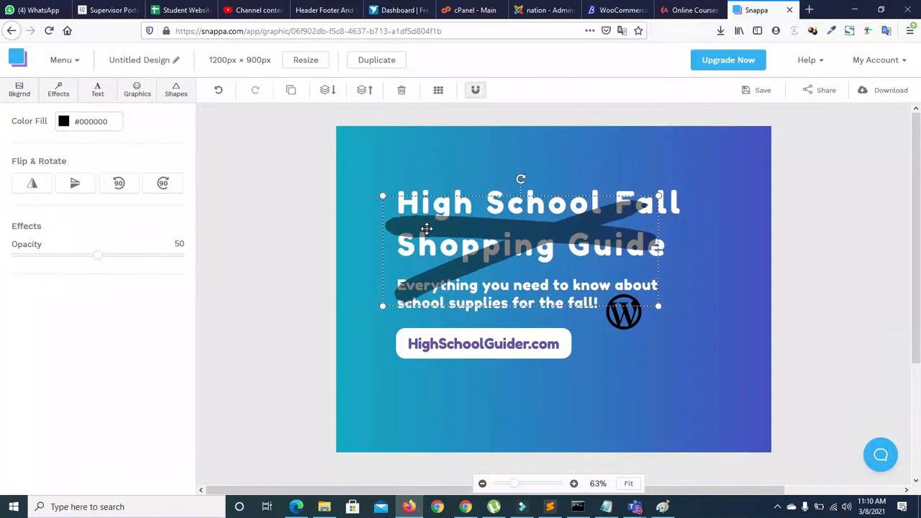
pyautogui.moveTo(97, 262)
pyautogui.mouseDown()
pyautogui.moveTo(66, 257)
pyautogui.moveTo(39, 270)
pyautogui.mouseUp()
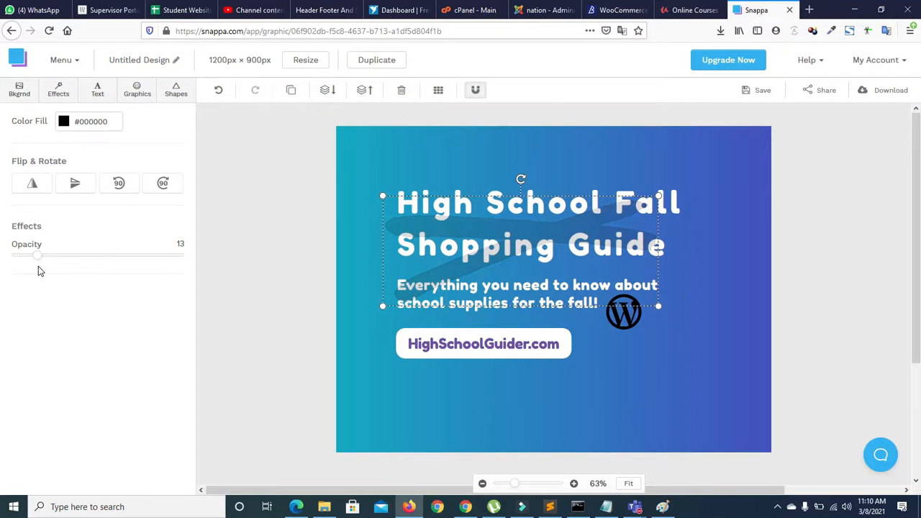
pyautogui.click(338, 235)
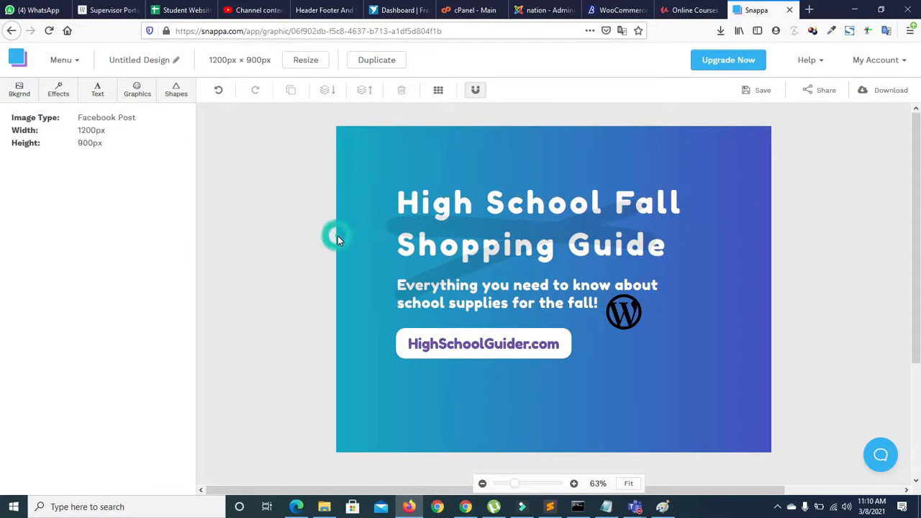
pyautogui.click(416, 213)
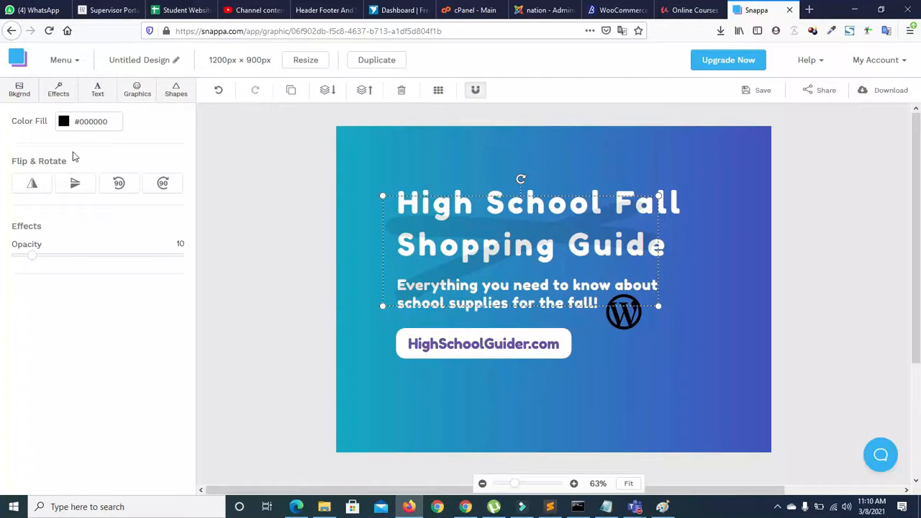
# Step: Try rotating the crossed strokes 90 degrees counterclockwise and back, and set their opacity to 3
pyautogui.click(120, 190)
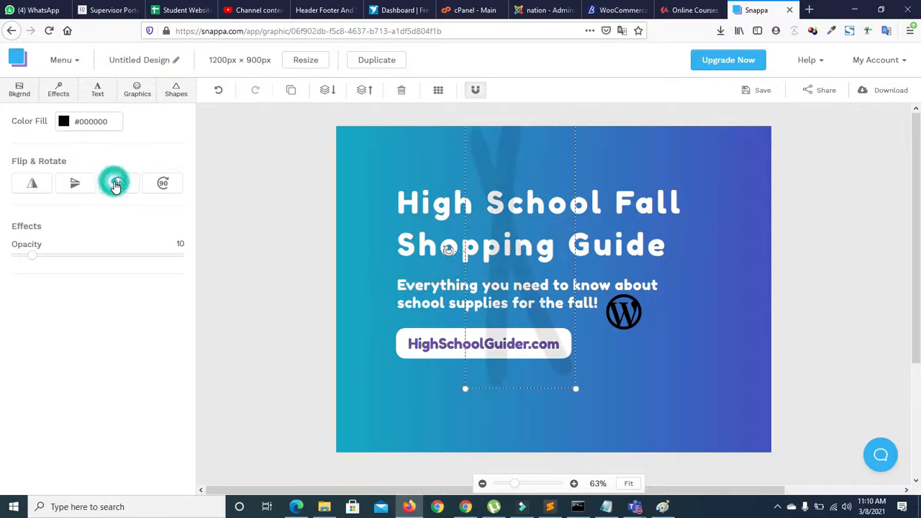
pyautogui.click(163, 186)
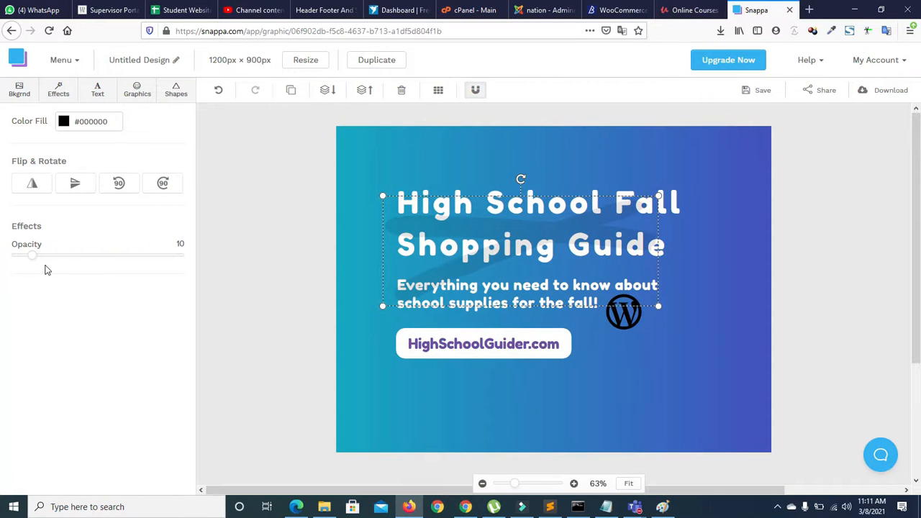
pyautogui.moveTo(32, 261); pyautogui.dragTo(17, 258)
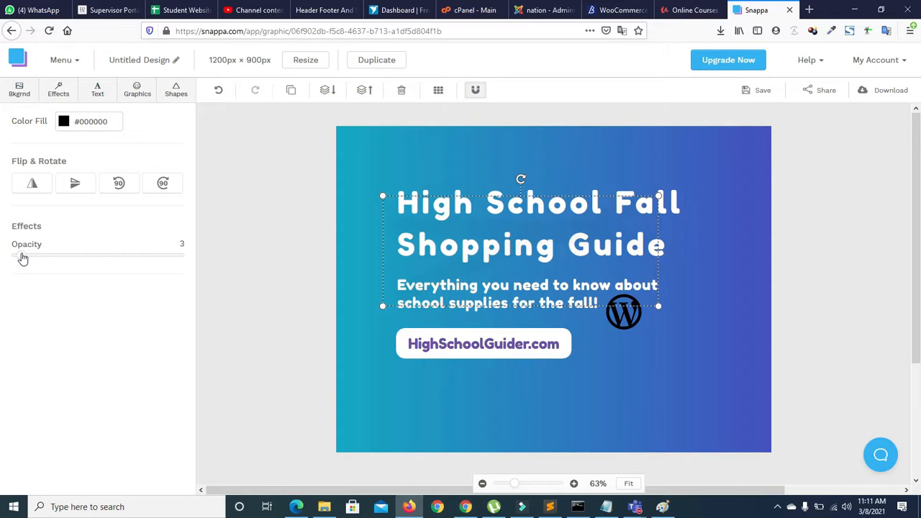
pyautogui.click(20, 92)
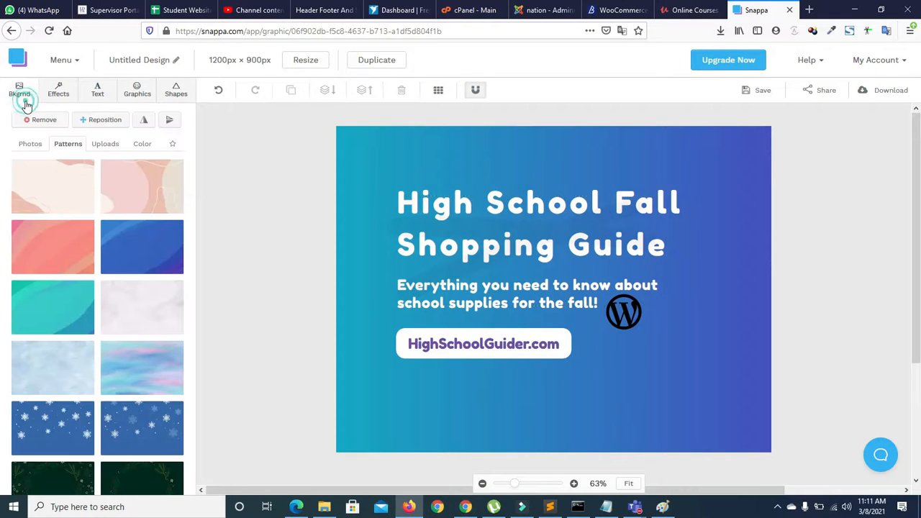
pyautogui.click(72, 92)
pyautogui.click(86, 90)
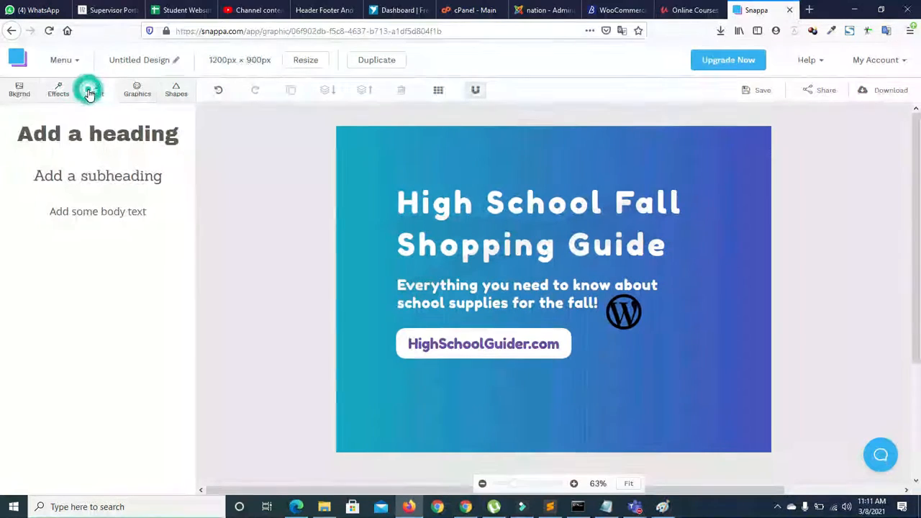
# Step: Add a thin wavy vertical line vector at the centre of the design, shrink it slightly and set its opacity to 50
pyautogui.click(133, 91)
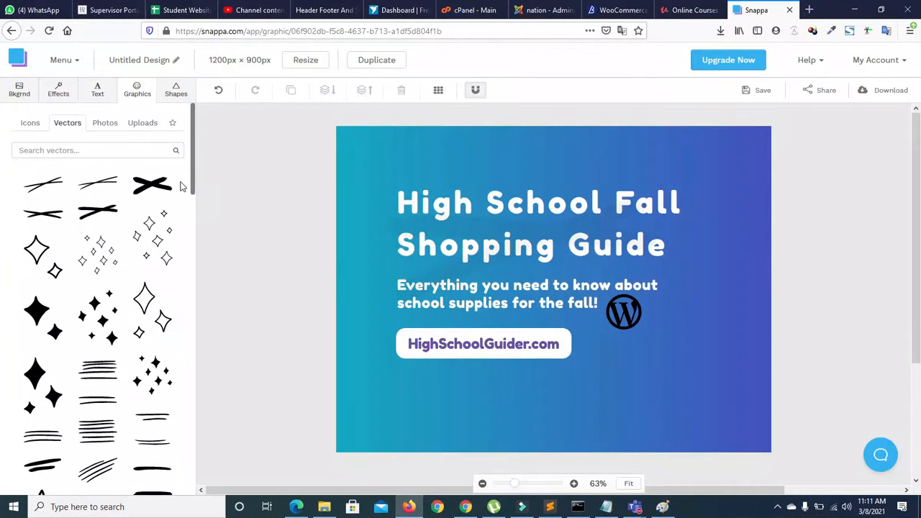
pyautogui.moveTo(192, 178); pyautogui.dragTo(191, 264)
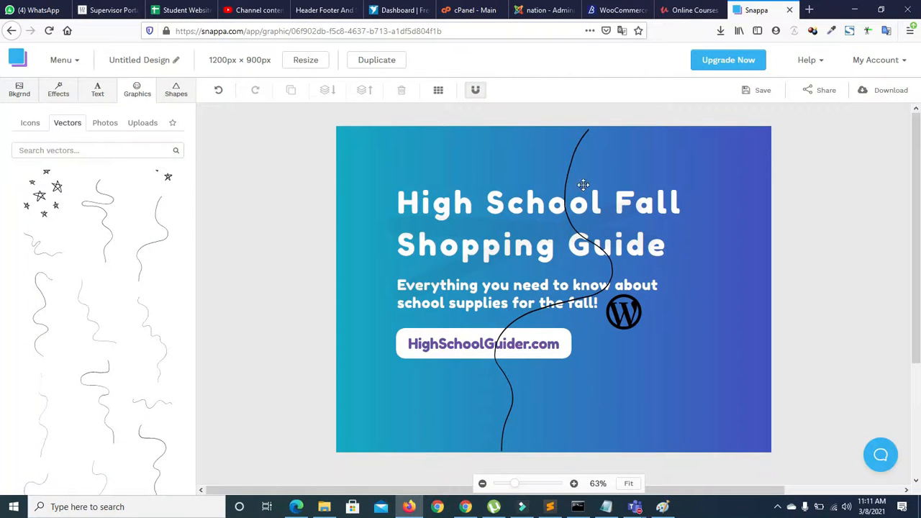
pyautogui.moveTo(565, 180)
pyautogui.mouseDown()
pyautogui.moveTo(580, 181)
pyautogui.moveTo(559, 155)
pyautogui.moveTo(559, 181)
pyautogui.mouseUp()
pyautogui.moveTo(483, 130)
pyautogui.mouseDown()
pyautogui.moveTo(509, 206)
pyautogui.moveTo(547, 156)
pyautogui.mouseUp()
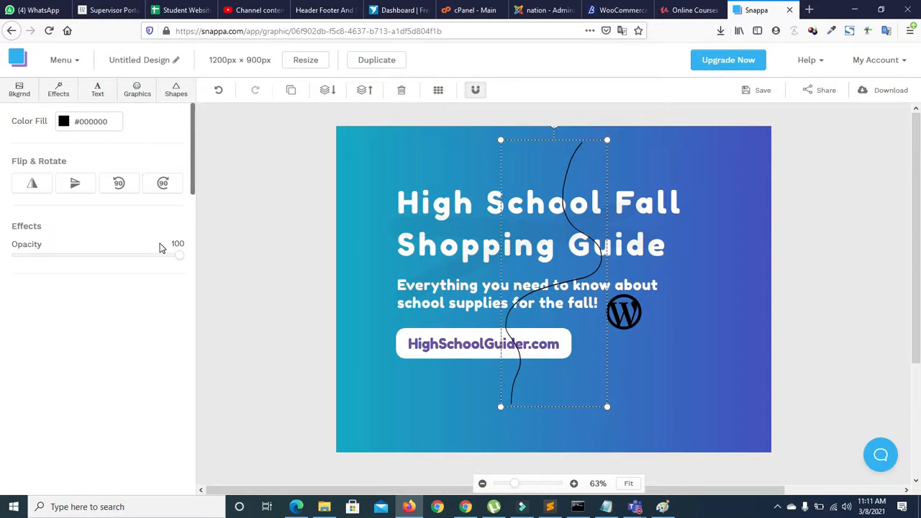
pyautogui.moveTo(180, 260); pyautogui.dragTo(110, 256)
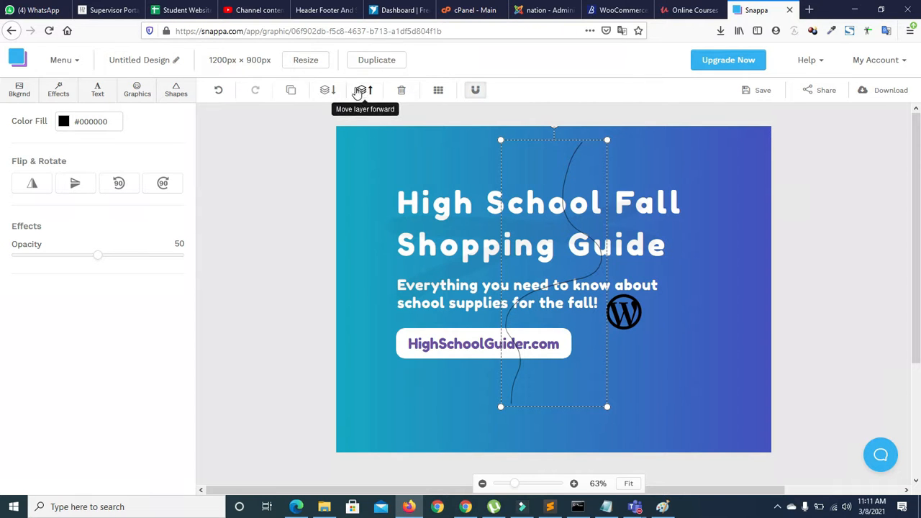
# Step: Send the wavy line four layers back, behind the text and the white button
pyautogui.click(327, 90)
pyautogui.click(327, 90)
pyautogui.click(327, 92)
pyautogui.click(327, 91)
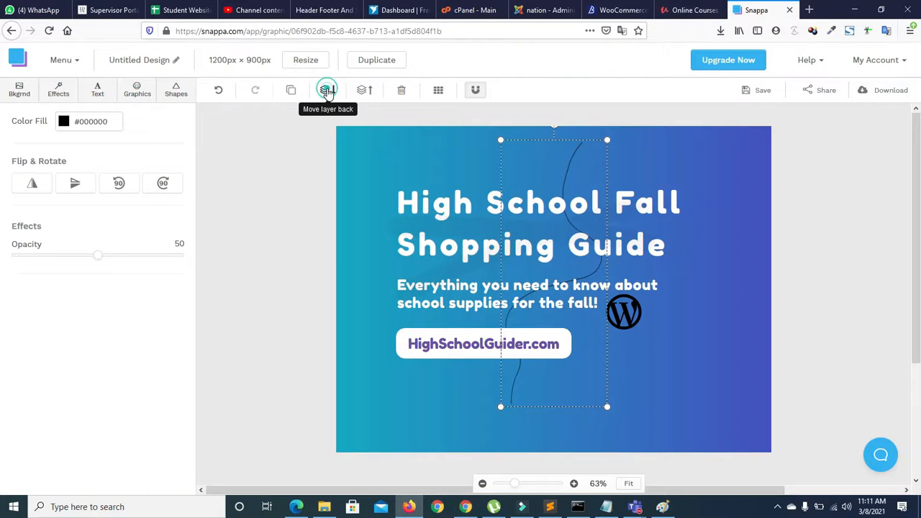
# Step: Send the selected wavy line two more layers back in the stacking order and deselect it
pyautogui.click(327, 91)
pyautogui.click(327, 91)
pyautogui.click(342, 388)
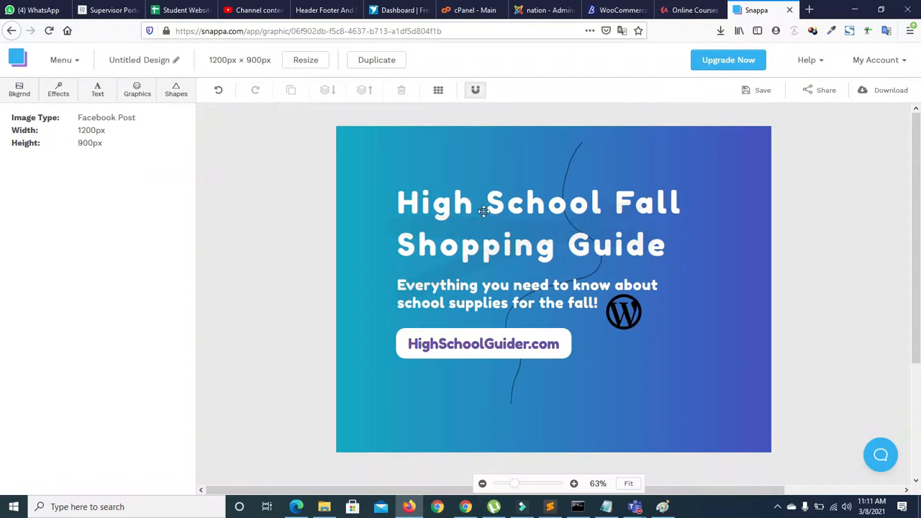
# Step: Add a thin-lined leafy branch vector, shrink it slightly and place it over the right side of the design
pyautogui.click(128, 91)
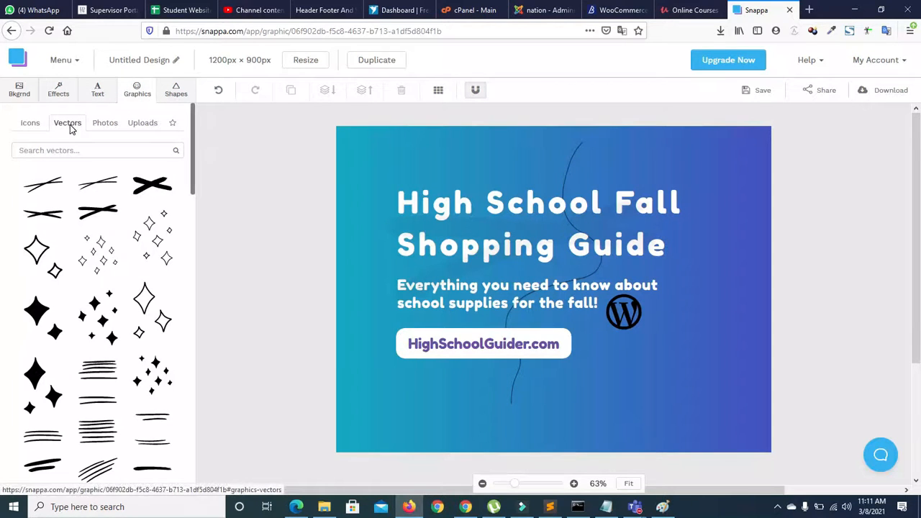
pyautogui.moveTo(191, 122); pyautogui.dragTo(192, 446)
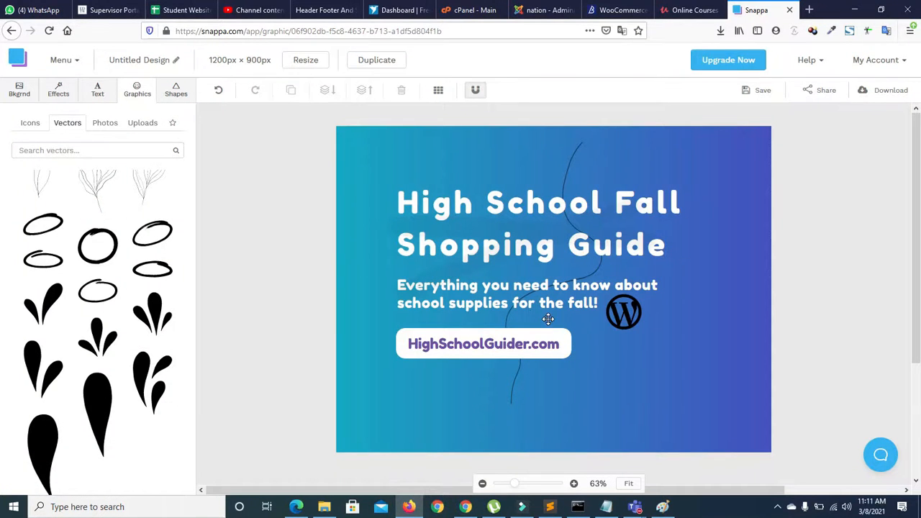
pyautogui.moveTo(565, 317); pyautogui.dragTo(706, 317)
pyautogui.moveTo(640, 398); pyautogui.dragTo(610, 368)
pyautogui.moveTo(687, 312); pyautogui.dragTo(665, 303)
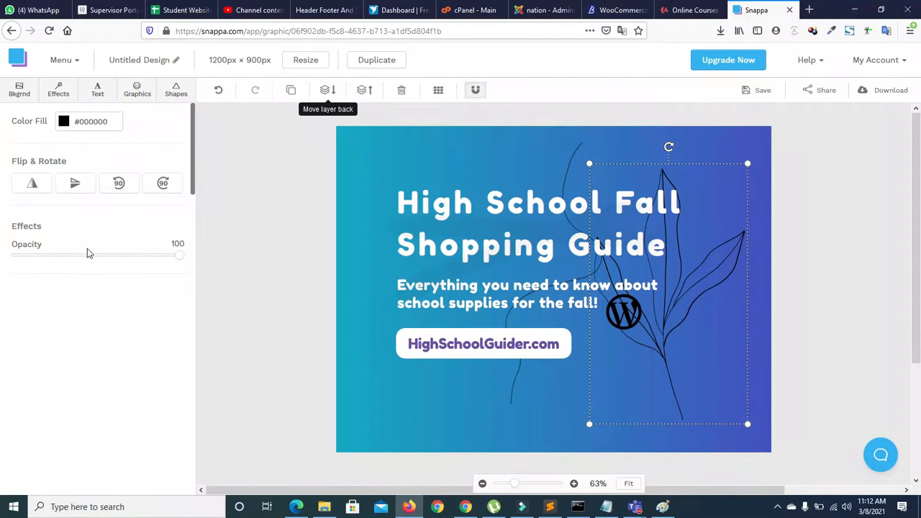
# Step: Lower the leafy branch's opacity to 29 and set its colour fill to white #ffffff
pyautogui.click(115, 257)
pyautogui.moveTo(115, 259); pyautogui.dragTo(62, 256)
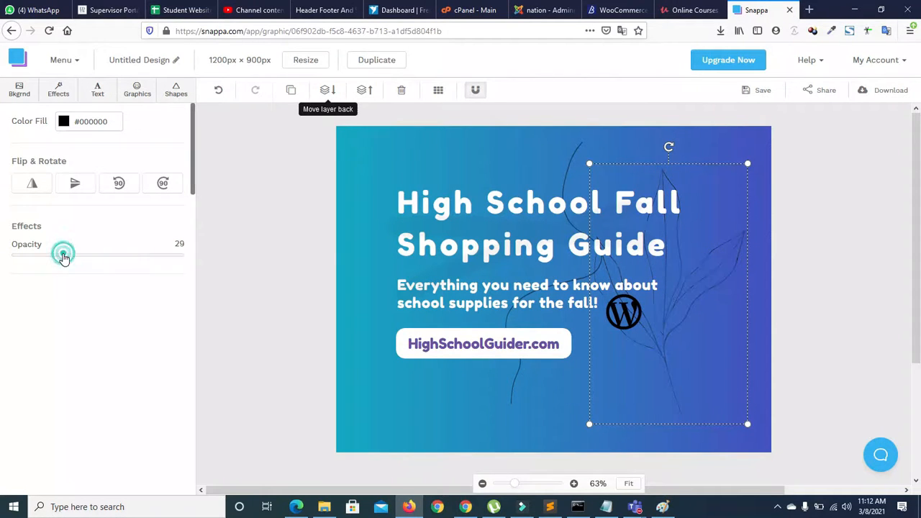
pyautogui.click(64, 123)
pyautogui.click(76, 180)
pyautogui.click(147, 367)
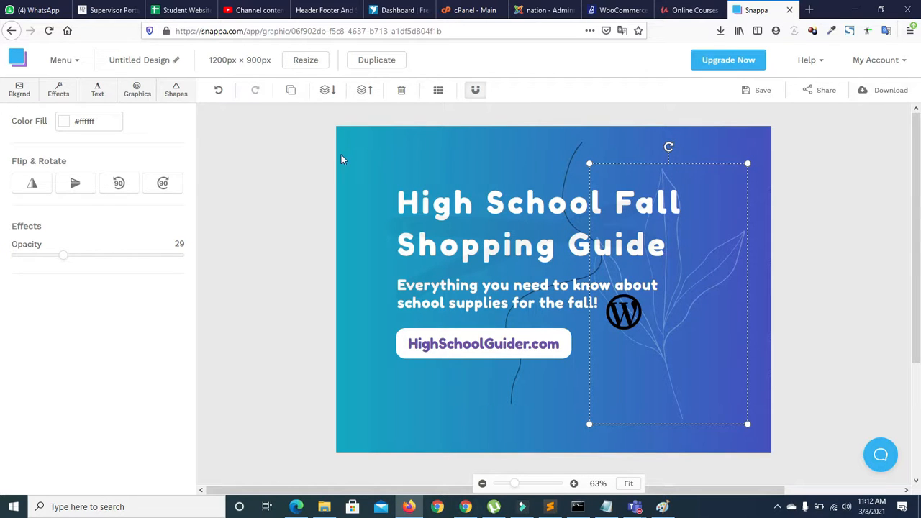
pyautogui.click(208, 195)
# Step: Add a solid right triangle, rotate it 90 degrees counterclockwise and place it partly off the canvas as a dark block in the design's top-left corner
pyautogui.click(175, 90)
pyautogui.click(117, 176)
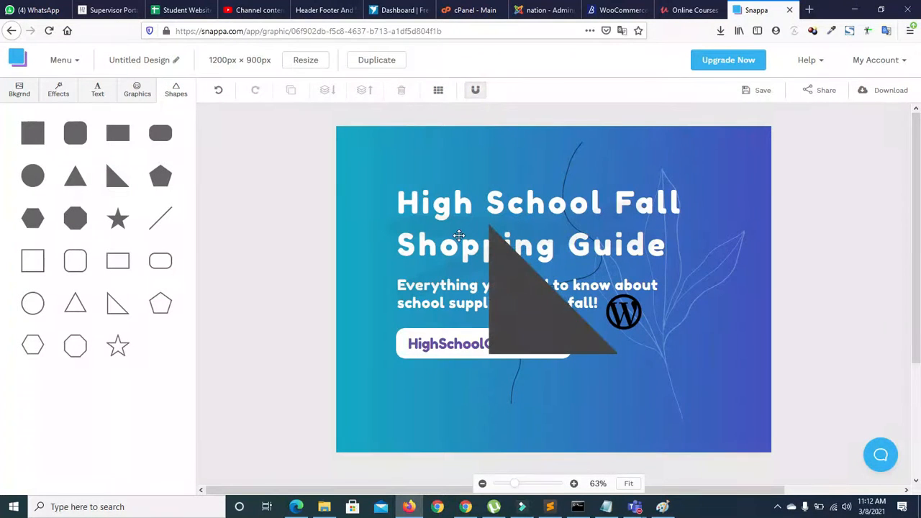
pyautogui.moveTo(518, 296); pyautogui.dragTo(331, 115)
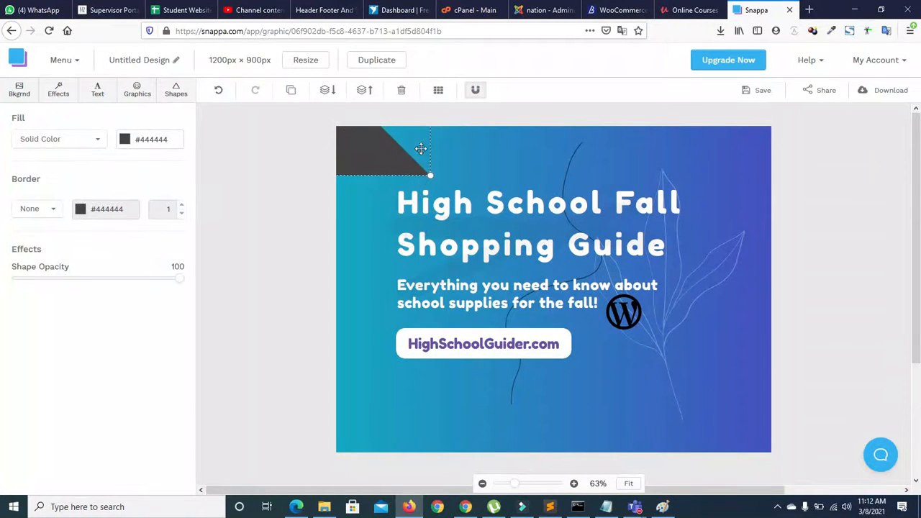
pyautogui.moveTo(382, 169); pyautogui.dragTo(479, 240)
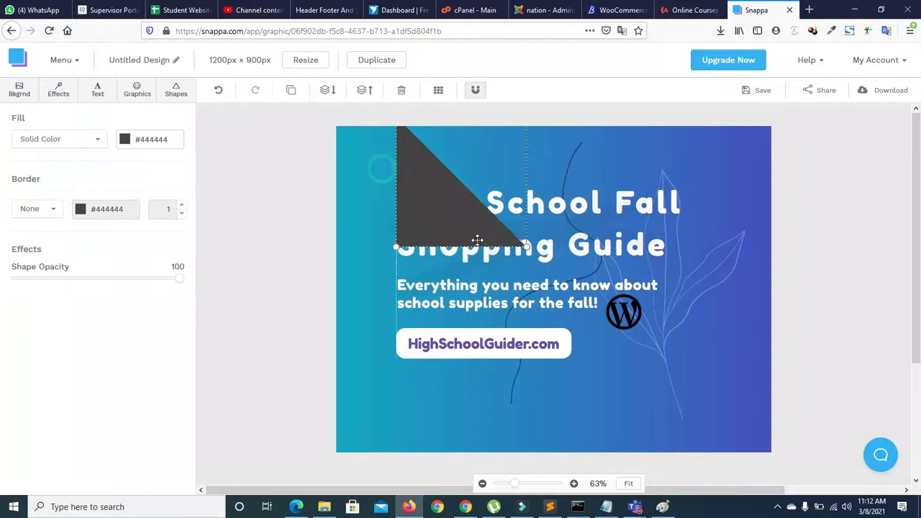
pyautogui.moveTo(432, 171); pyautogui.dragTo(415, 240)
pyautogui.moveTo(445, 170); pyautogui.dragTo(360, 285)
pyautogui.moveTo(450, 285); pyautogui.dragTo(353, 157)
pyautogui.moveTo(363, 201); pyautogui.dragTo(410, 205)
pyautogui.moveTo(353, 157); pyautogui.dragTo(473, 248)
pyautogui.moveTo(399, 210); pyautogui.dragTo(388, 237)
pyautogui.moveTo(527, 260); pyautogui.dragTo(376, 144)
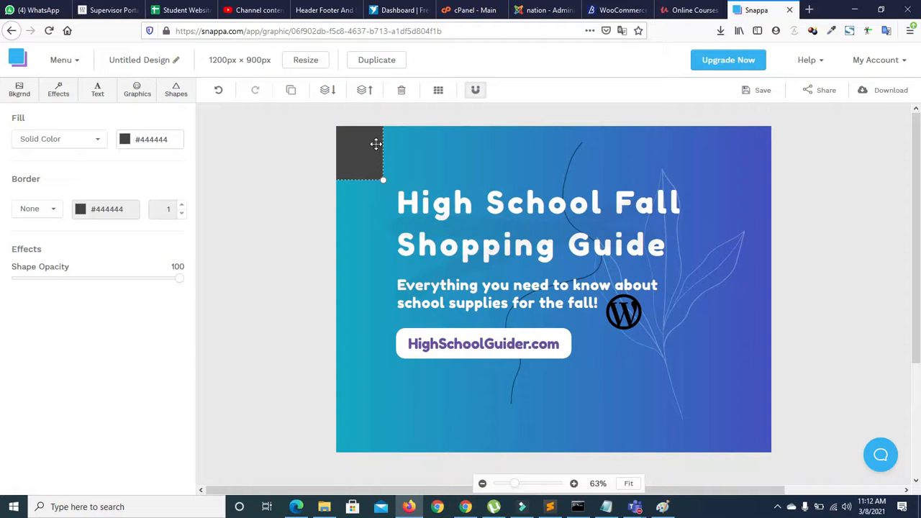
# Step: Try light grey, yellow #ffce54, green #a0d468 and magenta #b8336a fills on the corner triangle and look at the custom colour picker
pyautogui.click(124, 139)
pyautogui.click(153, 197)
pyautogui.click(153, 216)
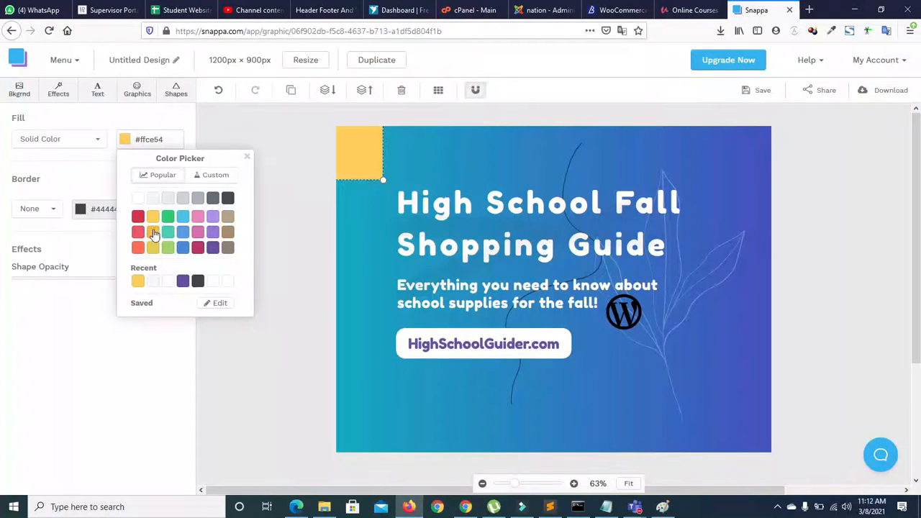
pyautogui.click(168, 248)
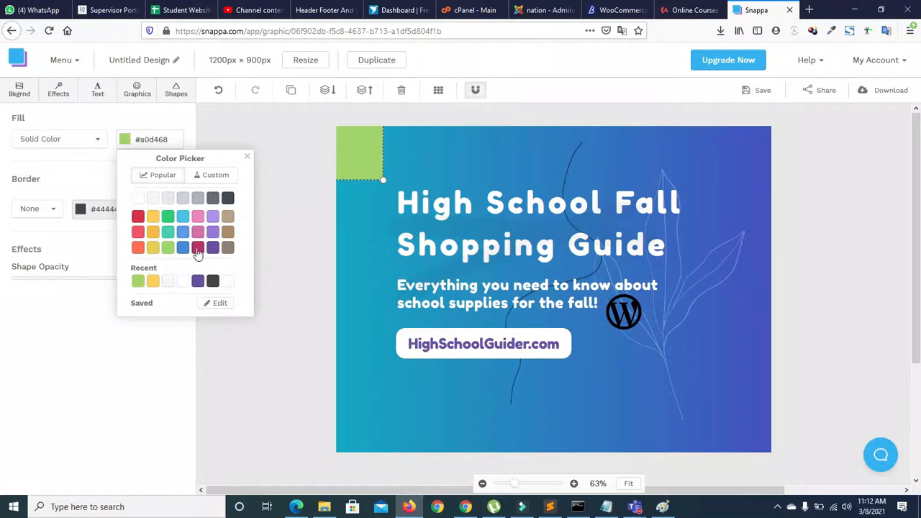
pyautogui.click(198, 247)
pyautogui.click(201, 175)
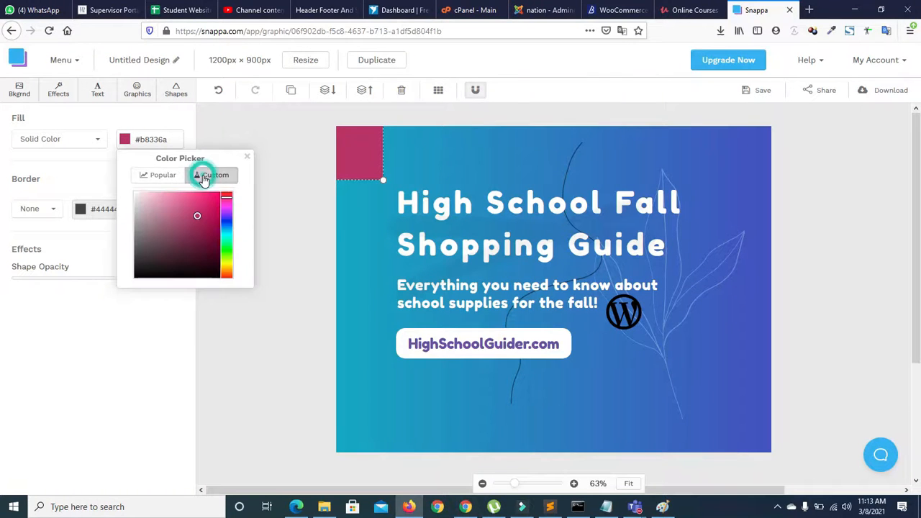
pyautogui.click(161, 176)
# Step: Set the corner triangle's fill to dark grey #454545, open the saved colours for editing and dismiss the dialog
pyautogui.click(227, 281)
pyautogui.click(220, 303)
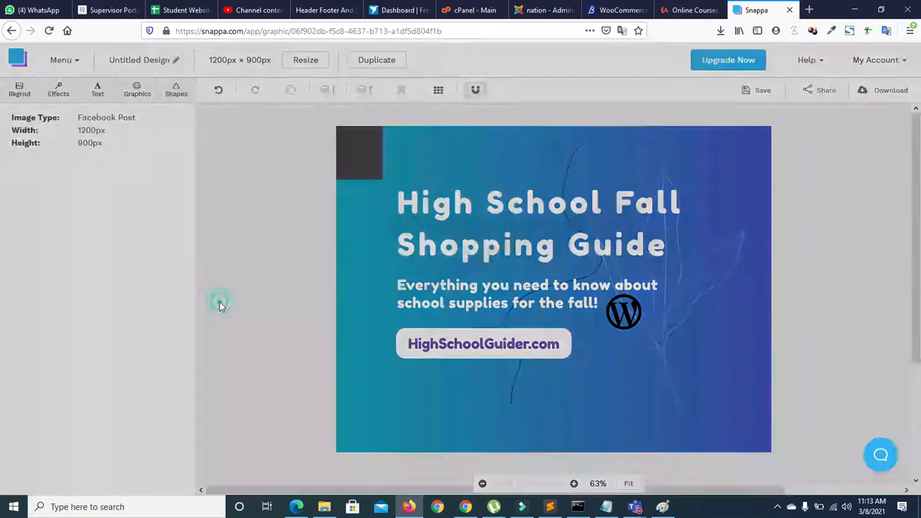
pyautogui.click(501, 187)
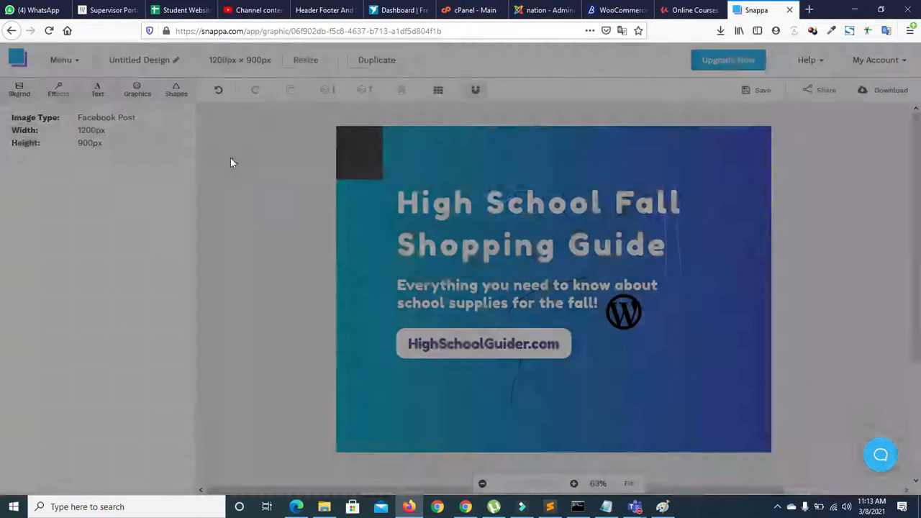
# Step: Add the outlined sparkle stars vector and shrink it to fit over the dark block in the design's top-left corner
pyautogui.click(170, 96)
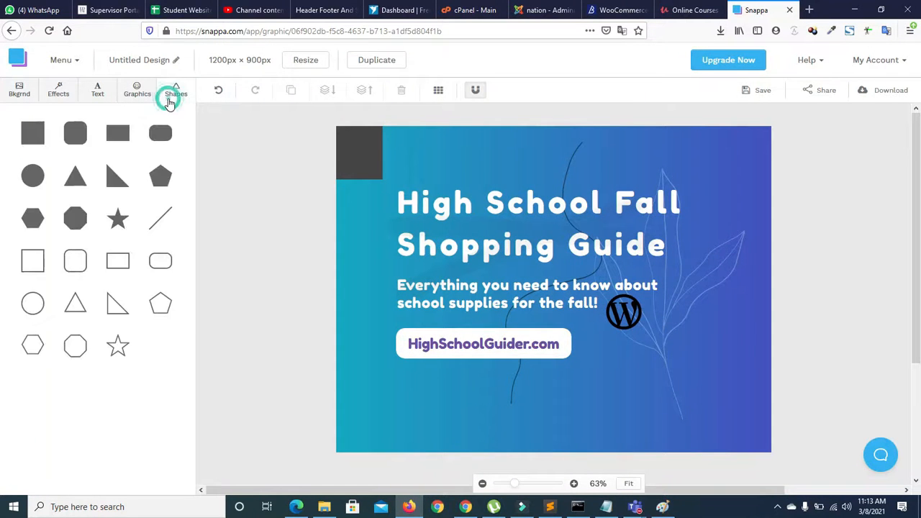
pyautogui.click(123, 88)
pyautogui.click(96, 93)
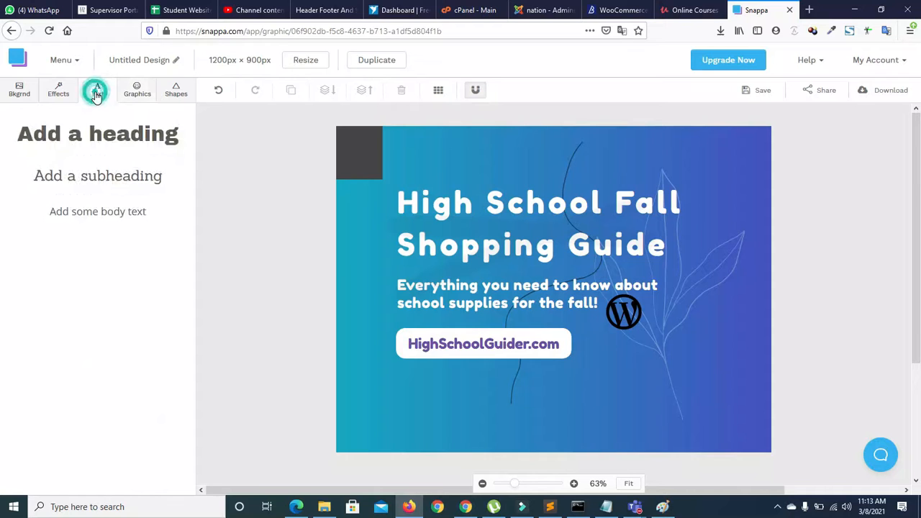
pyautogui.click(137, 92)
pyautogui.click(154, 232)
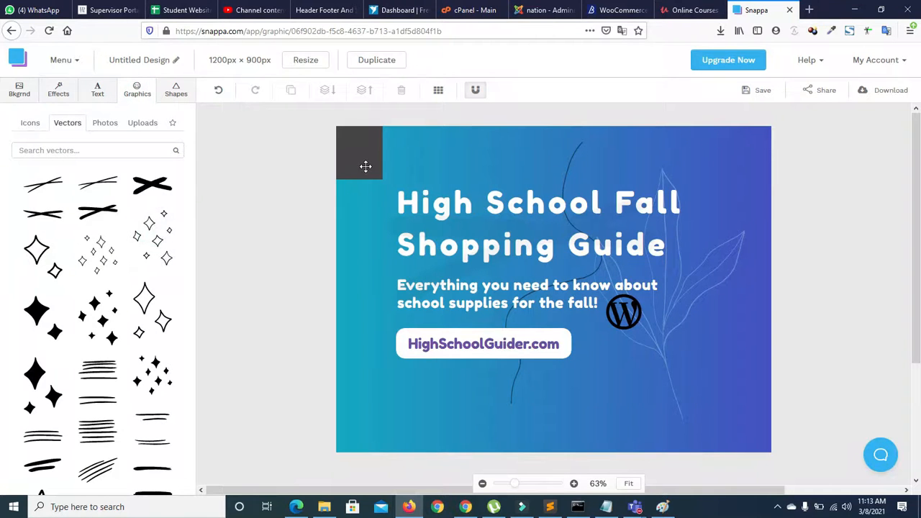
pyautogui.moveTo(554, 244); pyautogui.dragTo(354, 156)
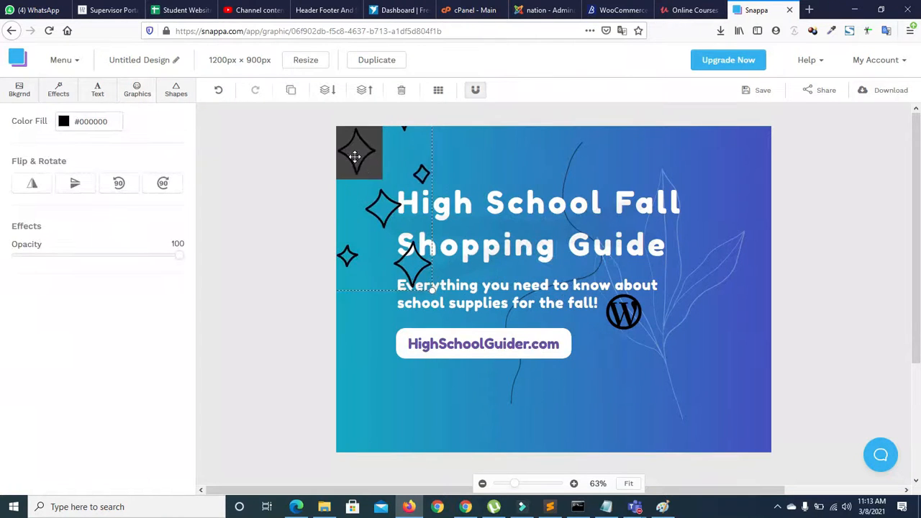
pyautogui.moveTo(430, 289); pyautogui.dragTo(404, 195)
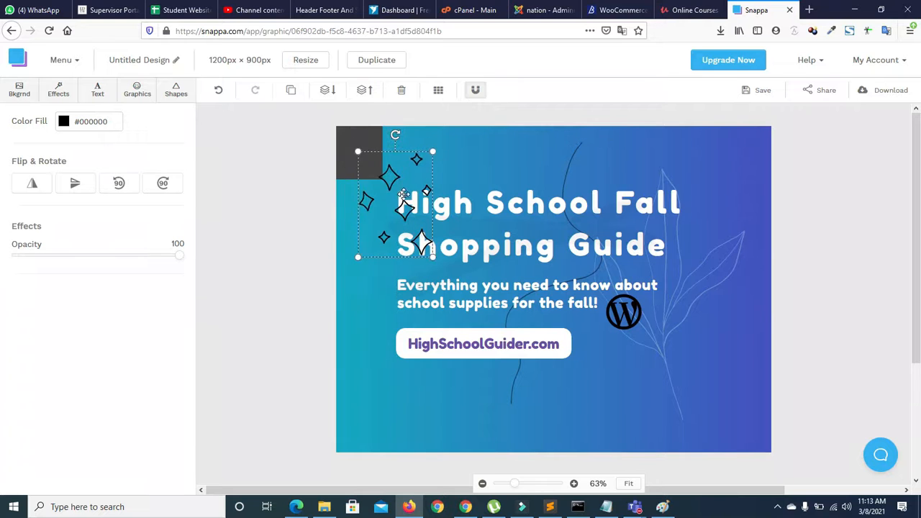
pyautogui.moveTo(358, 151)
pyautogui.mouseDown()
pyautogui.moveTo(390, 198)
pyautogui.moveTo(351, 148)
pyautogui.mouseUp()
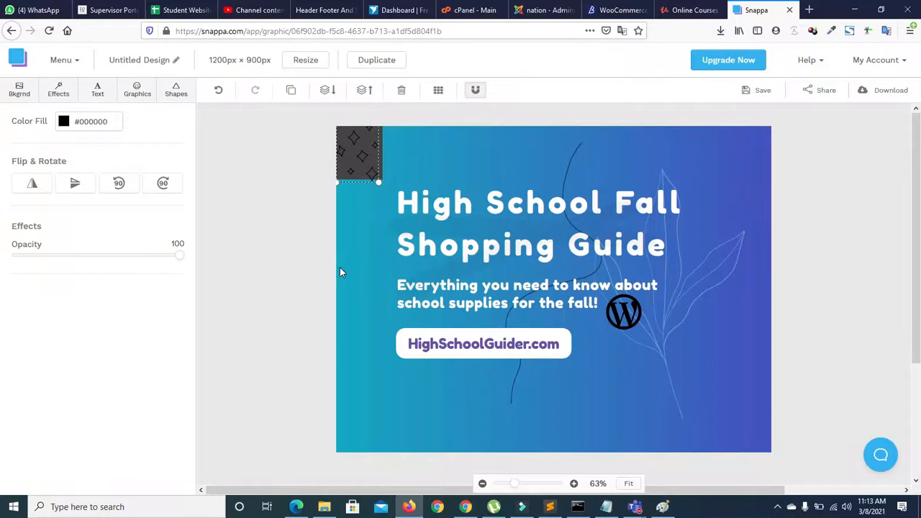
# Step: Change the sparkle stars' colour fill to white #ffffff and nudge them up to sit inside the dark corner block
pyautogui.click(63, 123)
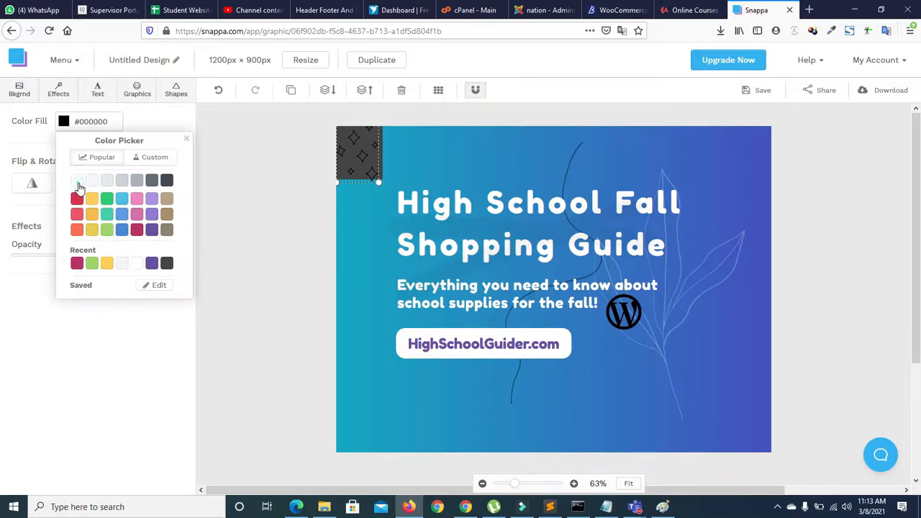
pyautogui.click(78, 181)
pyautogui.click(239, 215)
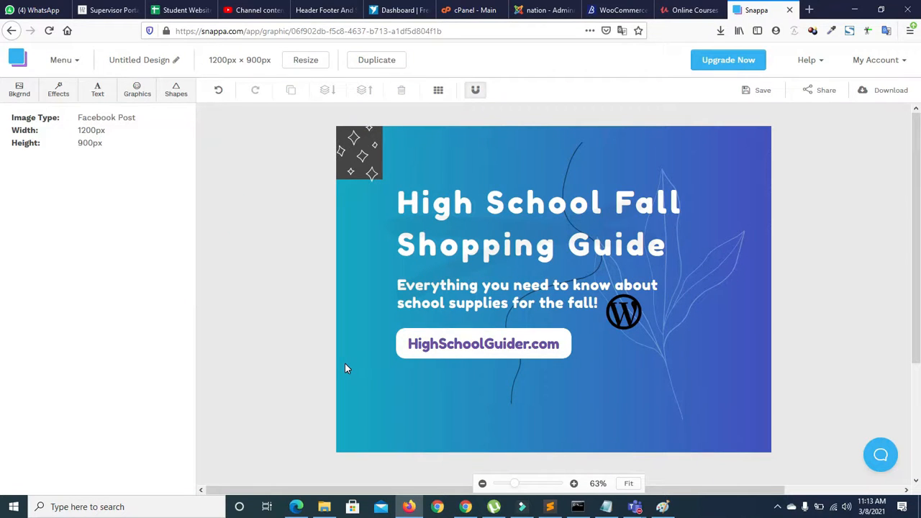
pyautogui.moveTo(354, 144); pyautogui.dragTo(353, 139)
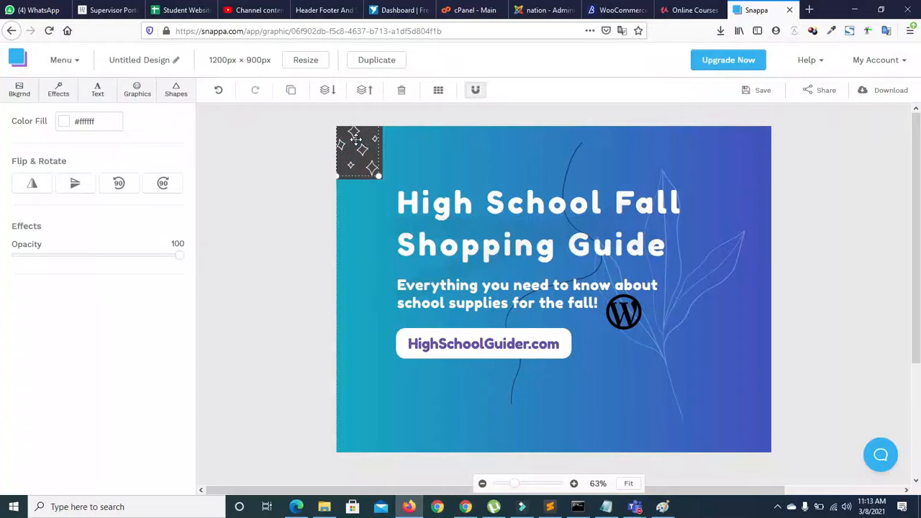
pyautogui.click(357, 283)
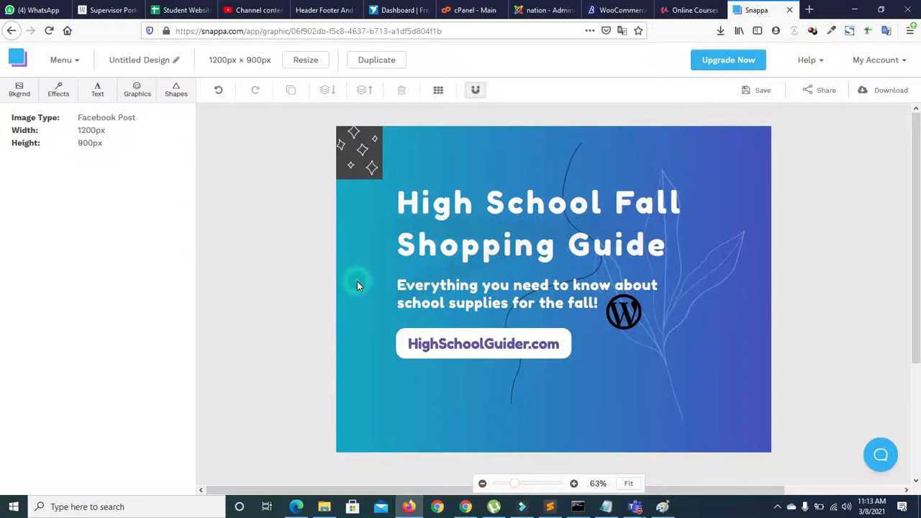
# Step: Tilt the dark corner triangle slightly counterclockwise, place it back in the top-left corner of the design and recentre the sparkle stars over it
pyautogui.click(380, 177)
pyautogui.moveTo(382, 178); pyautogui.dragTo(422, 224)
pyautogui.moveTo(396, 176); pyautogui.dragTo(467, 249)
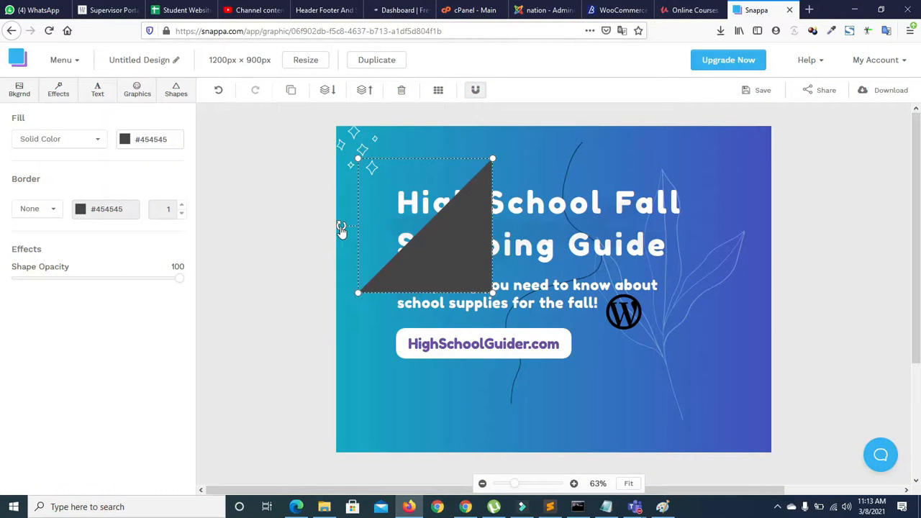
pyautogui.click(351, 156)
pyautogui.moveTo(350, 156); pyautogui.dragTo(359, 158)
pyautogui.moveTo(440, 223); pyautogui.dragTo(484, 229)
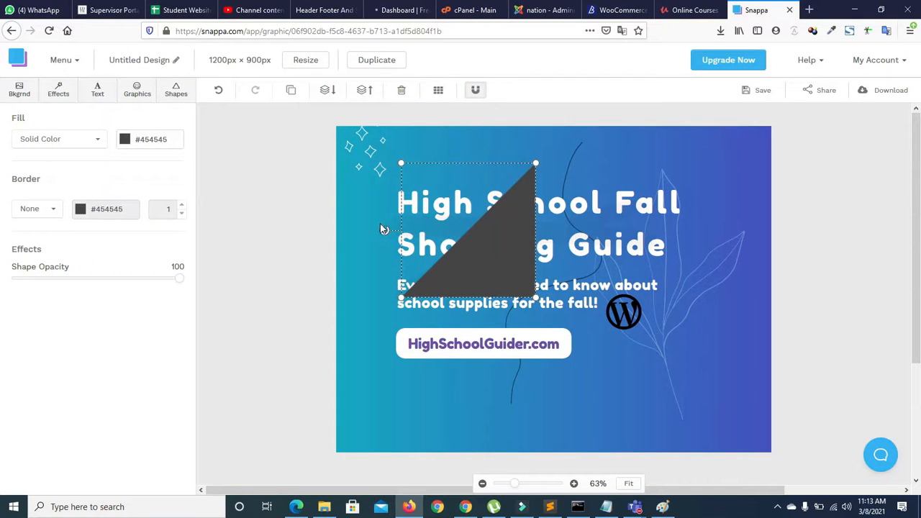
pyautogui.moveTo(385, 235); pyautogui.dragTo(358, 160)
pyautogui.click(379, 251)
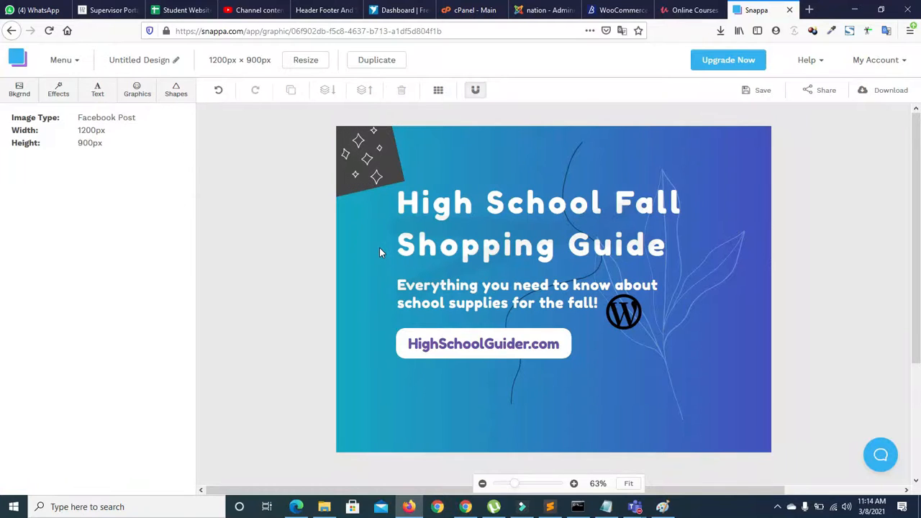
pyautogui.moveTo(346, 182)
pyautogui.mouseDown()
pyautogui.moveTo(342, 174)
pyautogui.moveTo(357, 185)
pyautogui.moveTo(348, 186)
pyautogui.mouseUp()
pyautogui.click(343, 277)
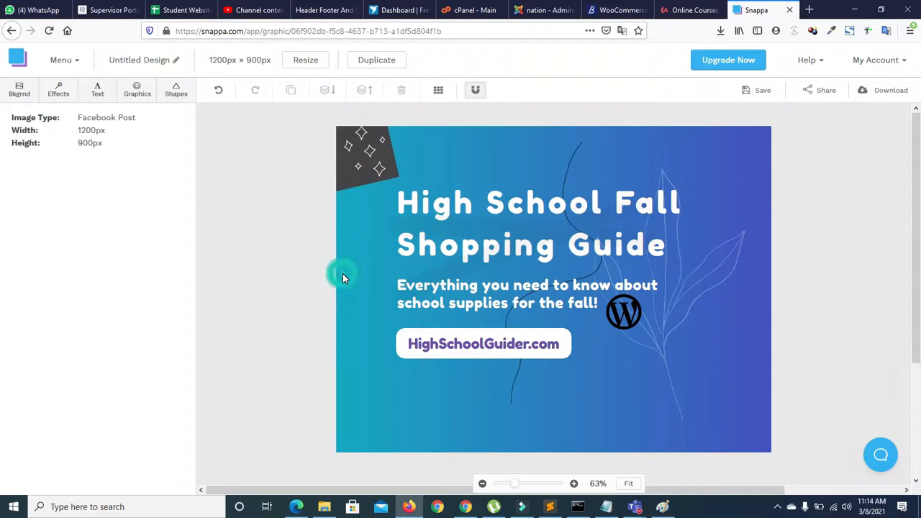
# Step: Add a solid triangle, resize it and place it partly off the canvas in the design's bottom-right corner
pyautogui.click(161, 91)
pyautogui.click(83, 178)
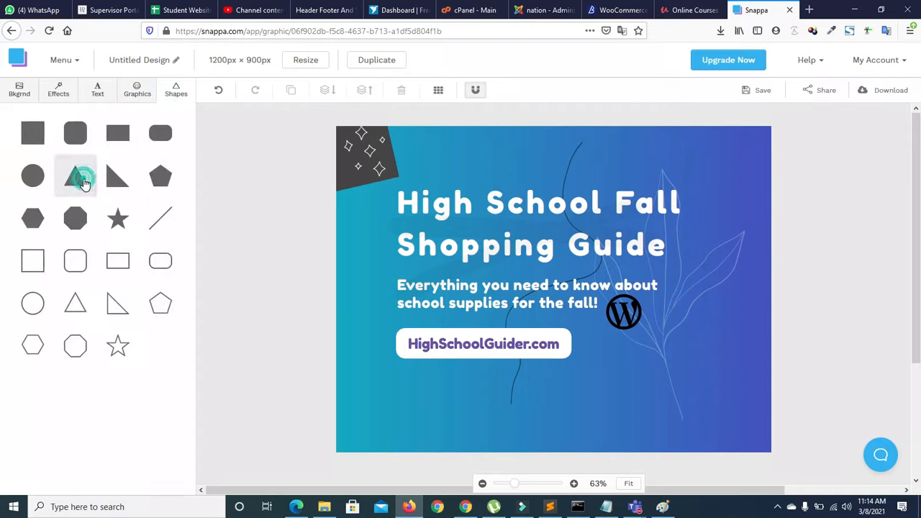
pyautogui.moveTo(551, 313); pyautogui.dragTo(556, 455)
pyautogui.moveTo(495, 371); pyautogui.dragTo(407, 367)
pyautogui.moveTo(482, 378); pyautogui.dragTo(585, 350)
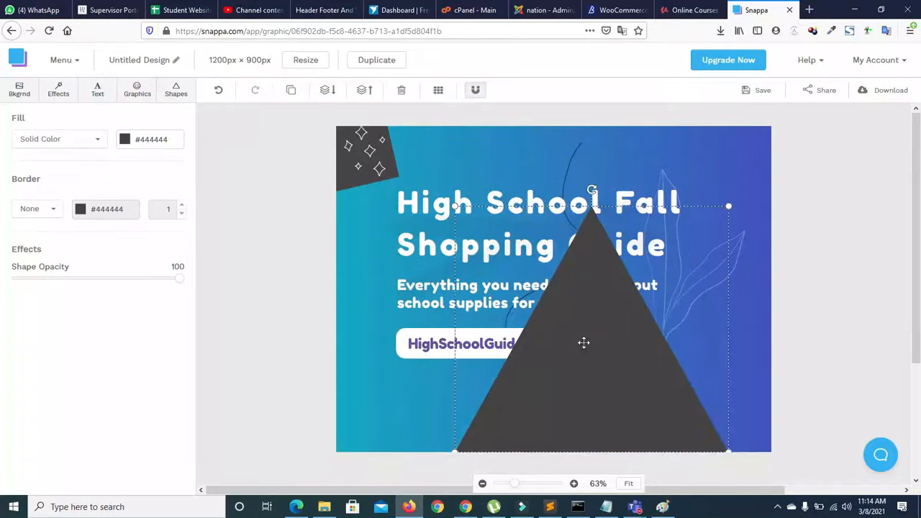
pyautogui.moveTo(456, 205); pyautogui.dragTo(629, 342)
pyautogui.moveTo(683, 419); pyautogui.dragTo(775, 316)
pyautogui.moveTo(723, 346); pyautogui.dragTo(686, 415)
pyautogui.moveTo(724, 355); pyautogui.dragTo(742, 442)
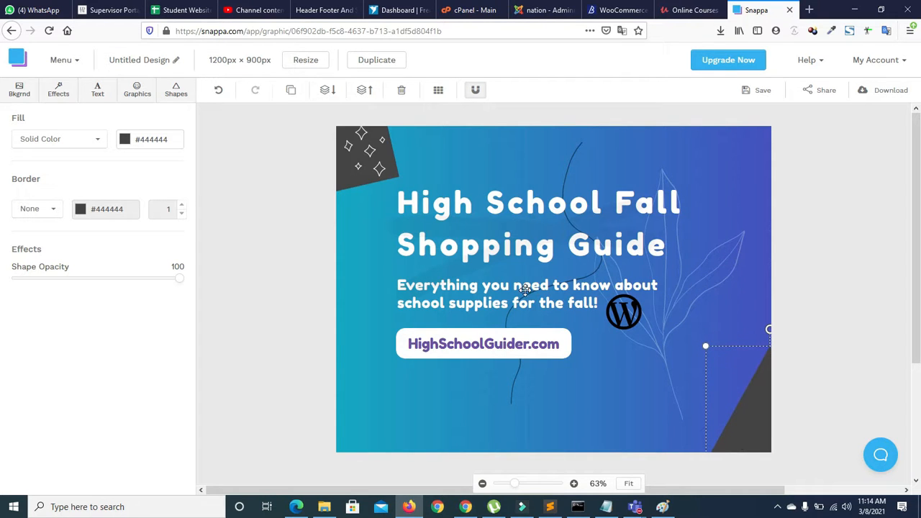
# Step: Set the fill of the bottom-right corner triangle to white #ffffff
pyautogui.click(123, 140)
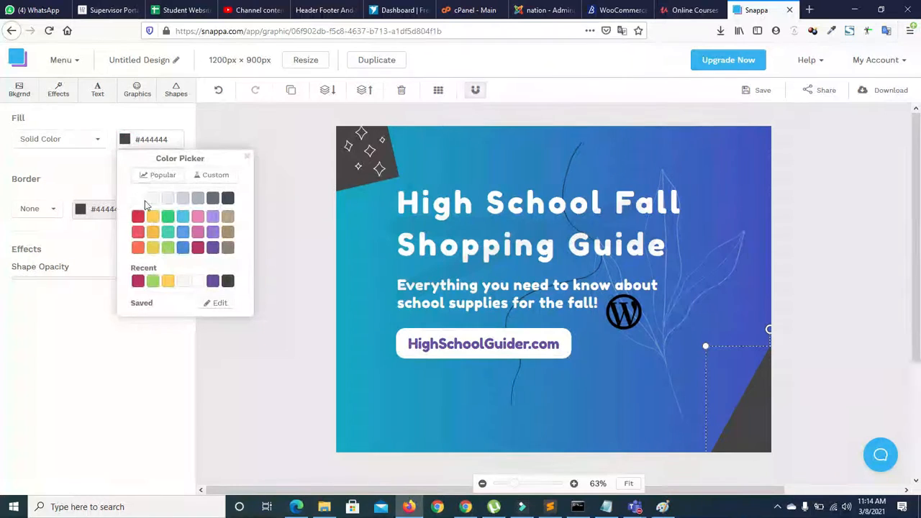
pyautogui.click(137, 198)
pyautogui.click(128, 372)
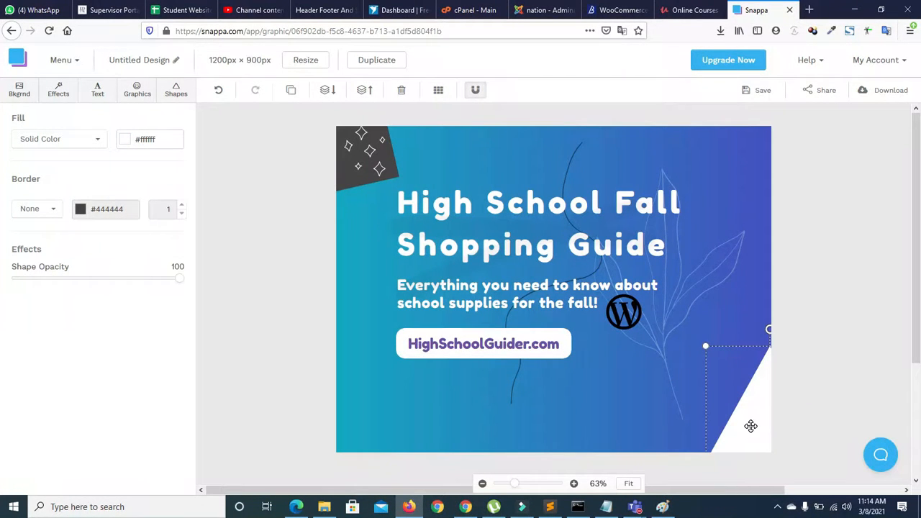
# Step: Enlarge the white triangle and move it partly off the canvas so its slanted edge spans the full height of the design's right side
pyautogui.moveTo(751, 426); pyautogui.dragTo(744, 191)
pyautogui.moveTo(699, 226); pyautogui.dragTo(474, 430)
pyautogui.moveTo(659, 332); pyautogui.dragTo(781, 347)
pyautogui.moveTo(596, 437); pyautogui.dragTo(573, 455)
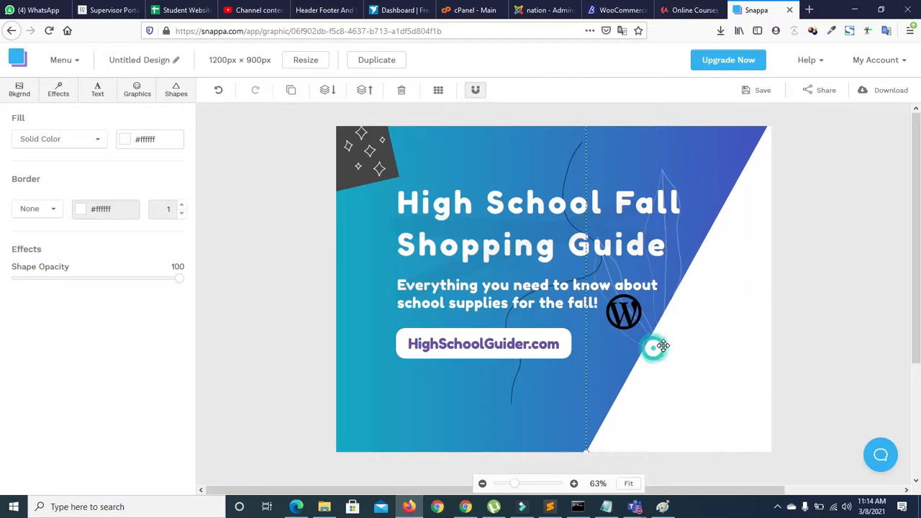
# Step: Add a solid triangle and place it partly off the canvas in the design's bottom-left corner
pyautogui.click(232, 327)
pyautogui.click(176, 89)
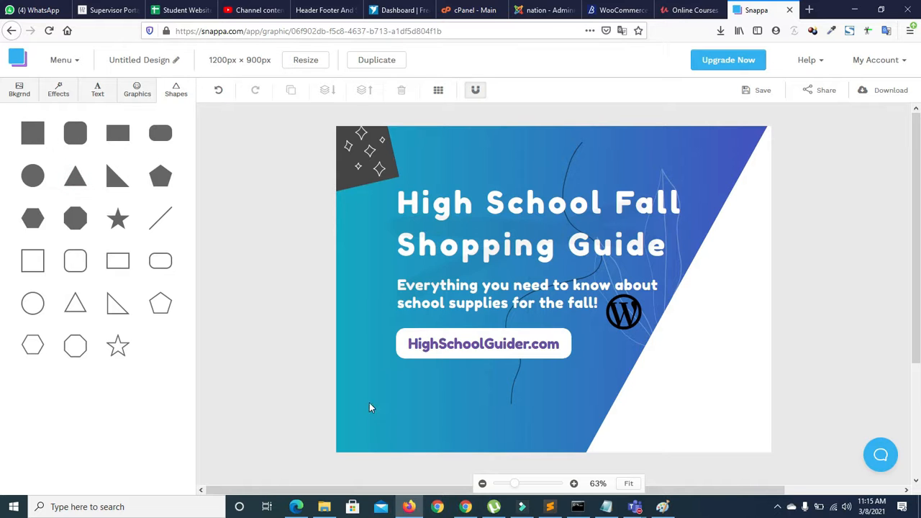
pyautogui.moveTo(411, 393); pyautogui.dragTo(323, 422)
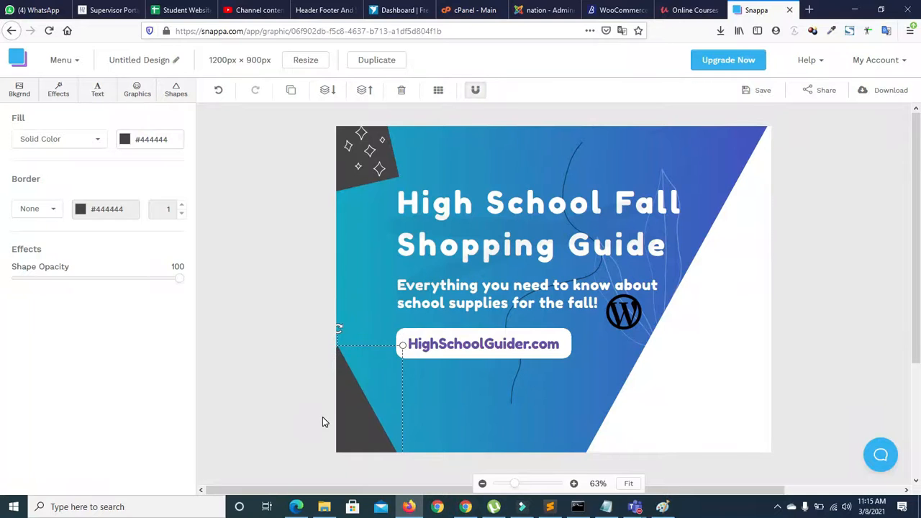
# Step: Try several popular colors on the bottom-left corner triangle and set its fill to white
pyautogui.click(128, 136)
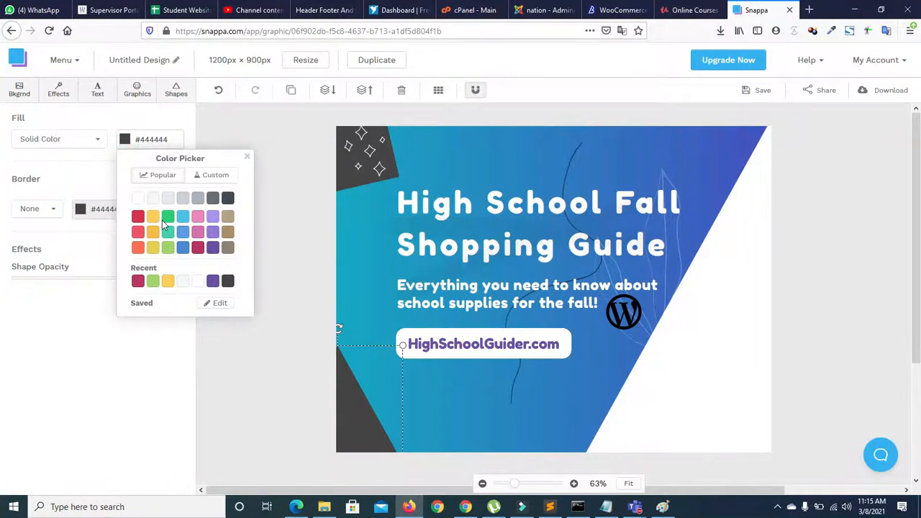
pyautogui.click(189, 247)
pyautogui.click(198, 246)
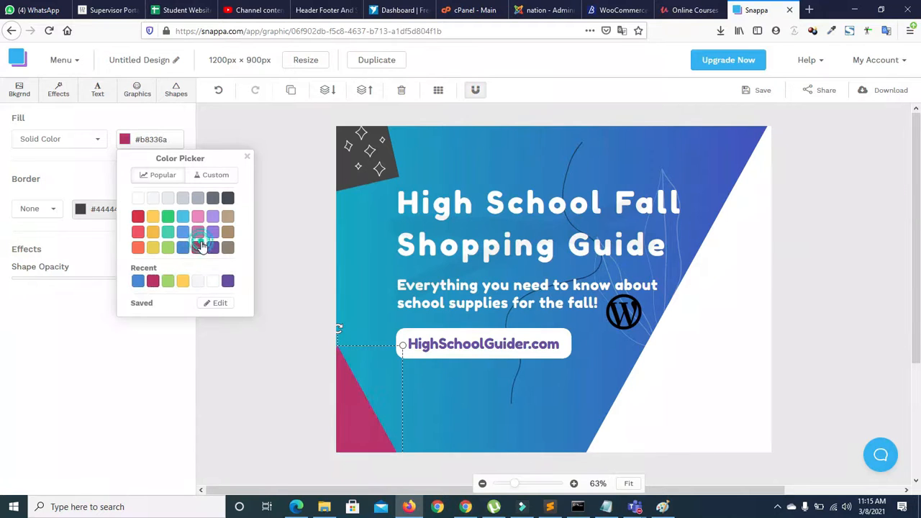
pyautogui.click(201, 231)
pyautogui.click(183, 198)
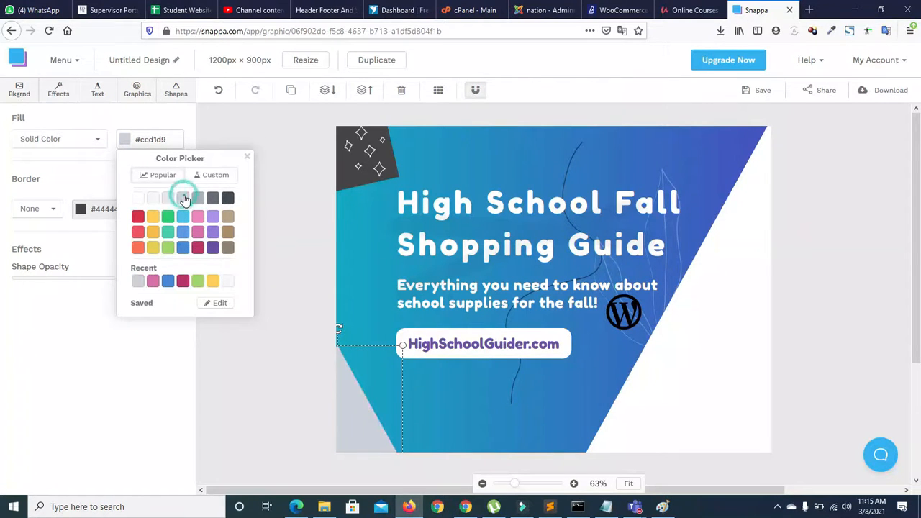
pyautogui.click(137, 217)
pyautogui.click(138, 200)
pyautogui.click(299, 210)
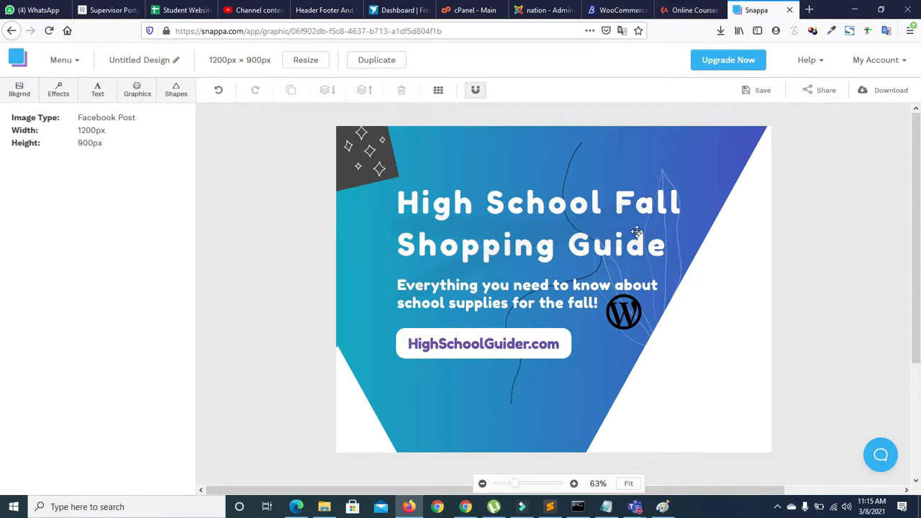
# Step: Move the large white triangle further off the canvas so it covers only the design's lower-right corner
pyautogui.moveTo(728, 329); pyautogui.dragTo(769, 356)
pyautogui.moveTo(165, 231); pyautogui.dragTo(260, 220)
pyautogui.click(260, 220)
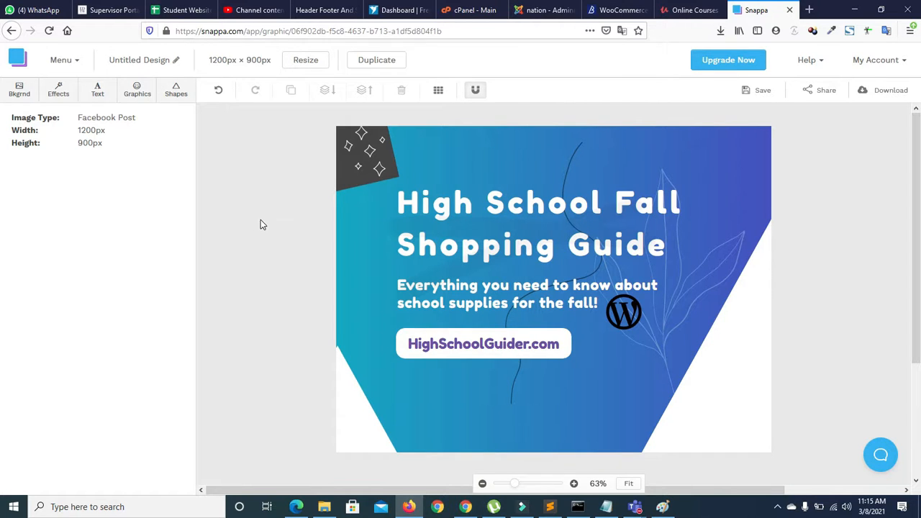
pyautogui.moveTo(511, 488); pyautogui.dragTo(517, 488)
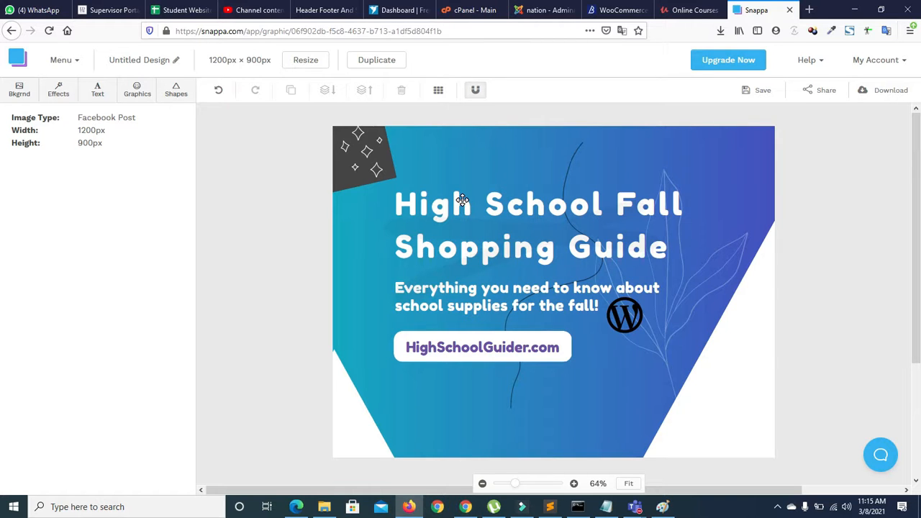
# Step: Add a solid black teardrop vector and place it partly off the canvas in the design's bottom-right corner
pyautogui.click(60, 92)
pyautogui.click(86, 95)
pyautogui.click(147, 92)
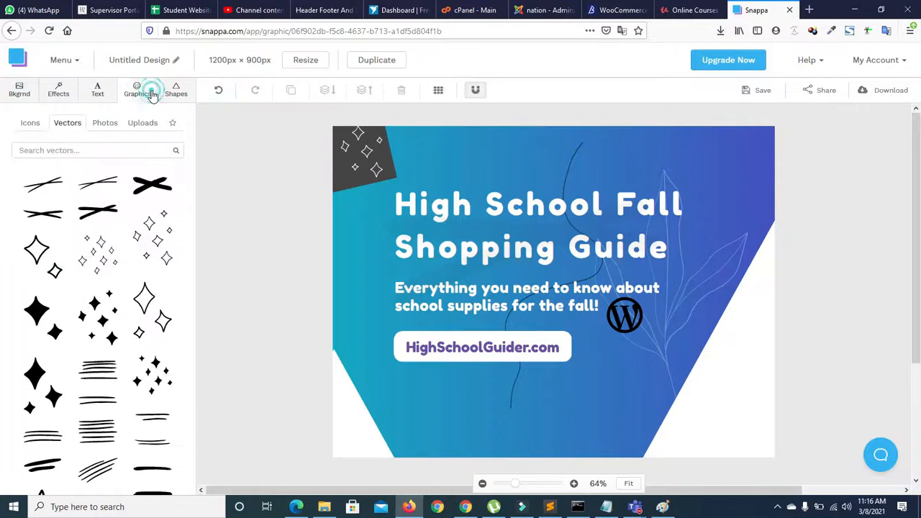
pyautogui.moveTo(193, 158); pyautogui.dragTo(167, 469)
pyautogui.scroll(-3, 167, 469)
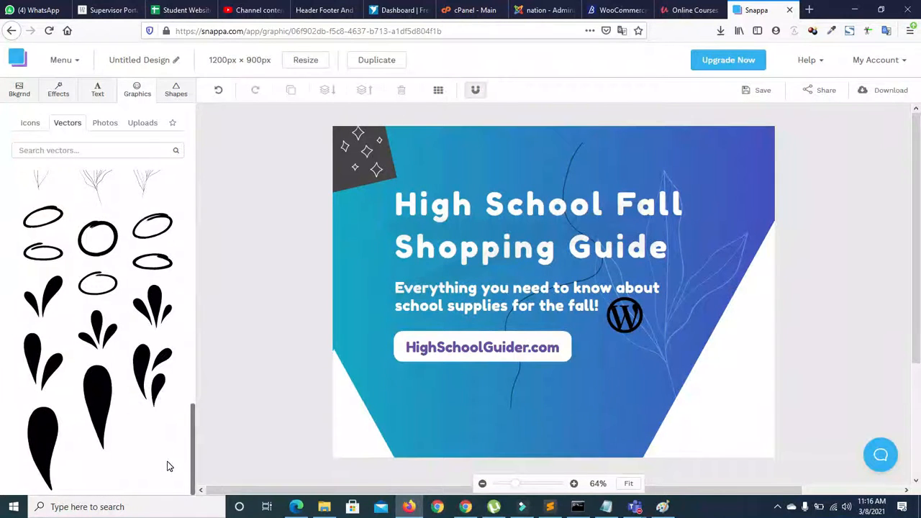
pyautogui.click(87, 394)
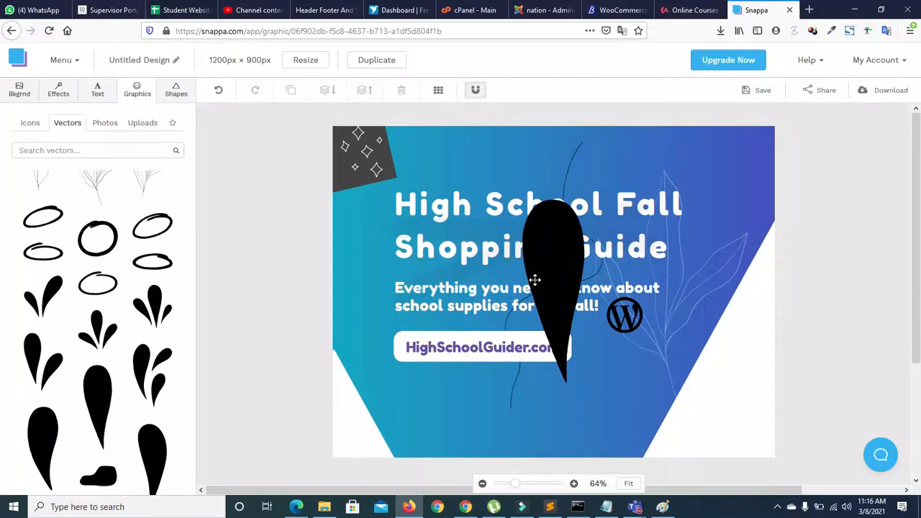
pyautogui.moveTo(553, 265); pyautogui.dragTo(758, 412)
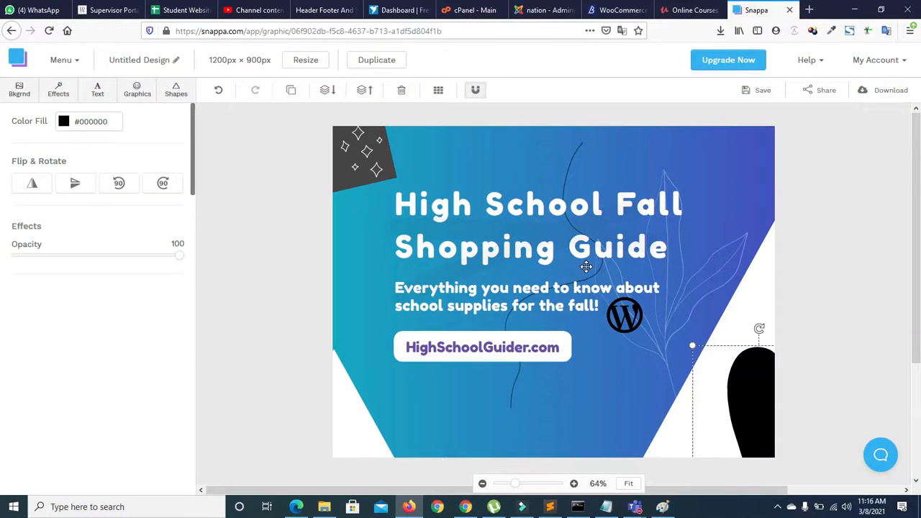
pyautogui.click(274, 285)
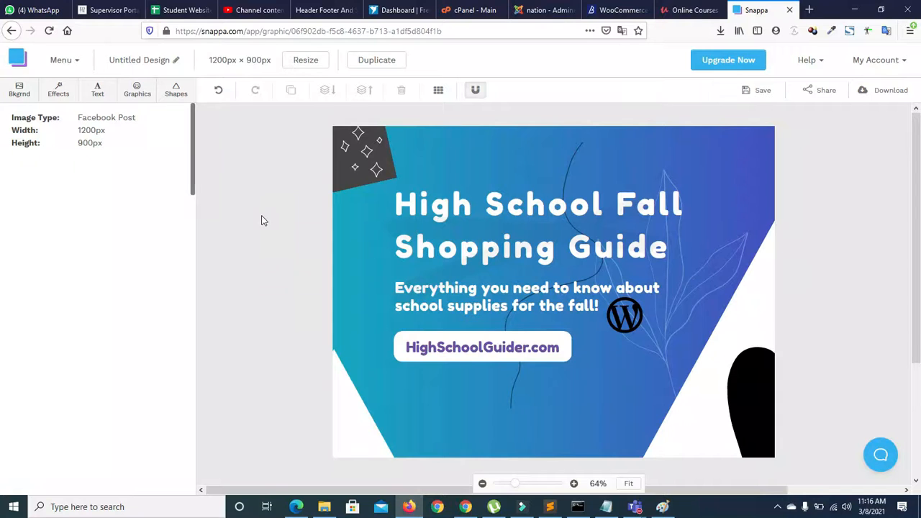
# Step: Add a black speckle texture vector, place it over the bottom-left white triangle and shrink it into the corner
pyautogui.click(173, 92)
pyautogui.click(124, 86)
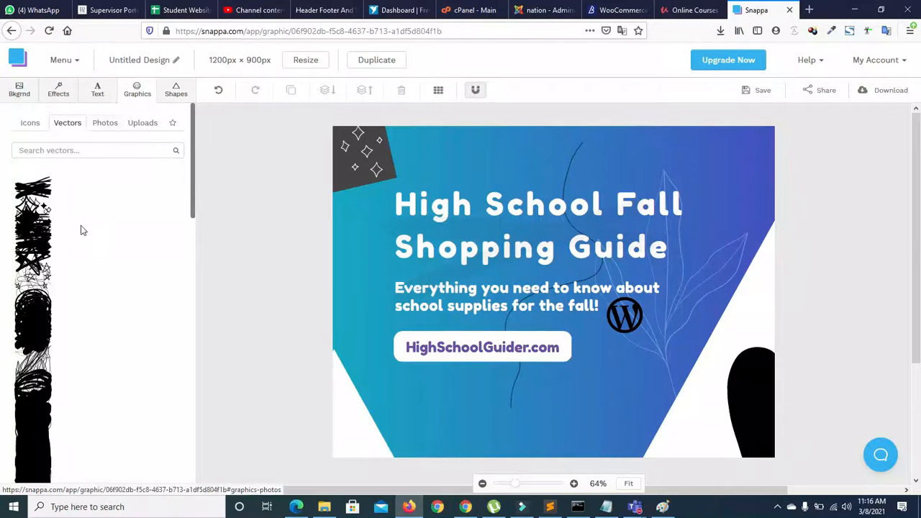
pyautogui.moveTo(192, 206); pyautogui.dragTo(168, 500)
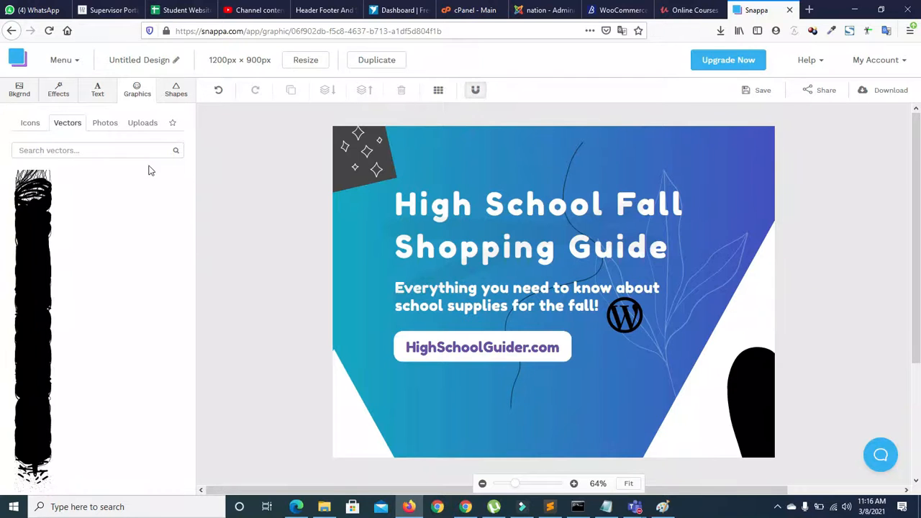
pyautogui.moveTo(193, 121)
pyautogui.mouseDown()
pyautogui.moveTo(184, 500)
pyautogui.moveTo(187, 345)
pyautogui.mouseUp()
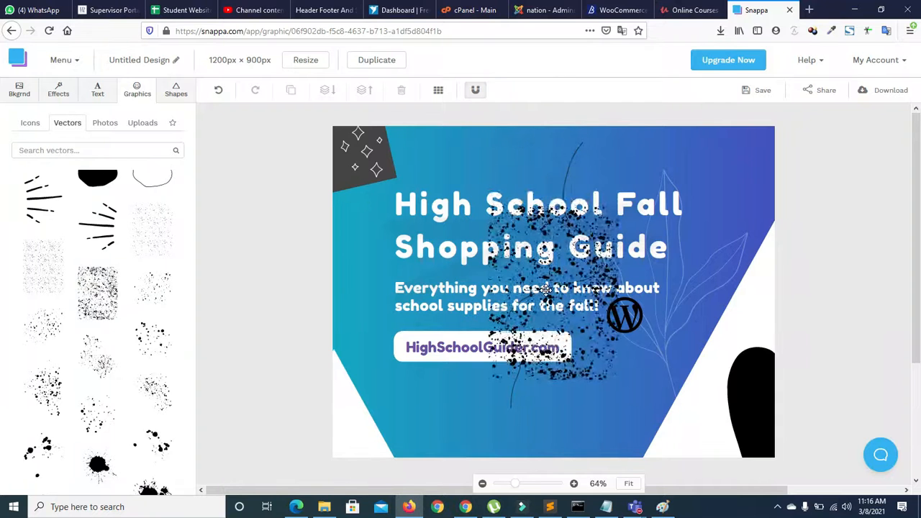
pyautogui.moveTo(533, 335); pyautogui.dragTo(332, 429)
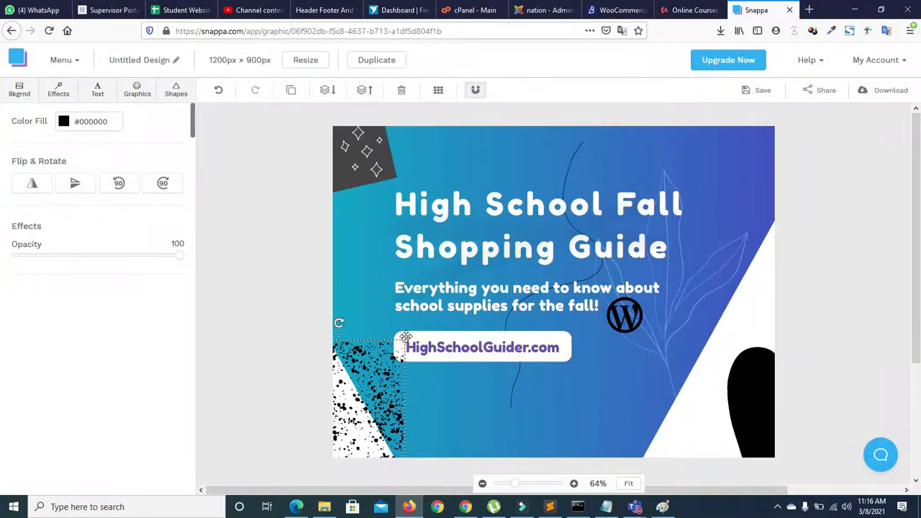
pyautogui.moveTo(406, 339); pyautogui.dragTo(347, 415)
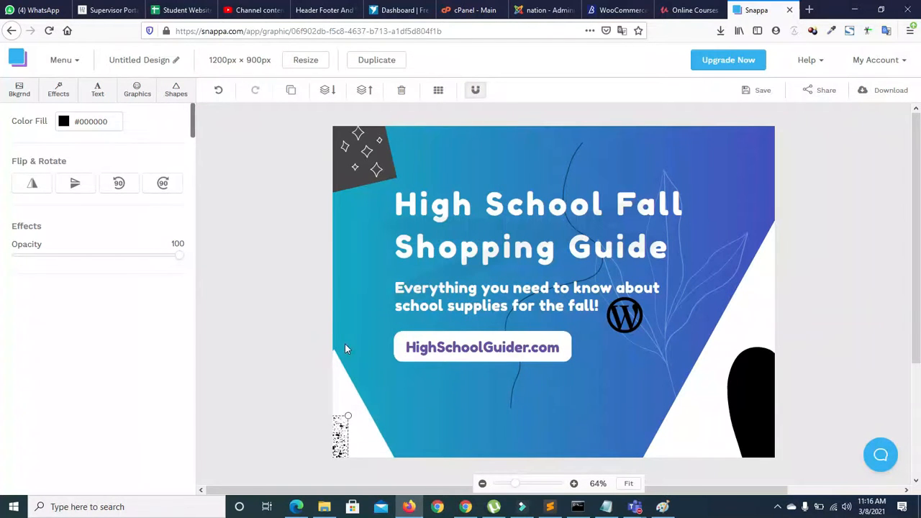
# Step: Delete the speckle texture from the design's bottom-left corner
pyautogui.click(342, 337)
pyautogui.moveTo(337, 451); pyautogui.dragTo(367, 436)
pyautogui.press('Delete')
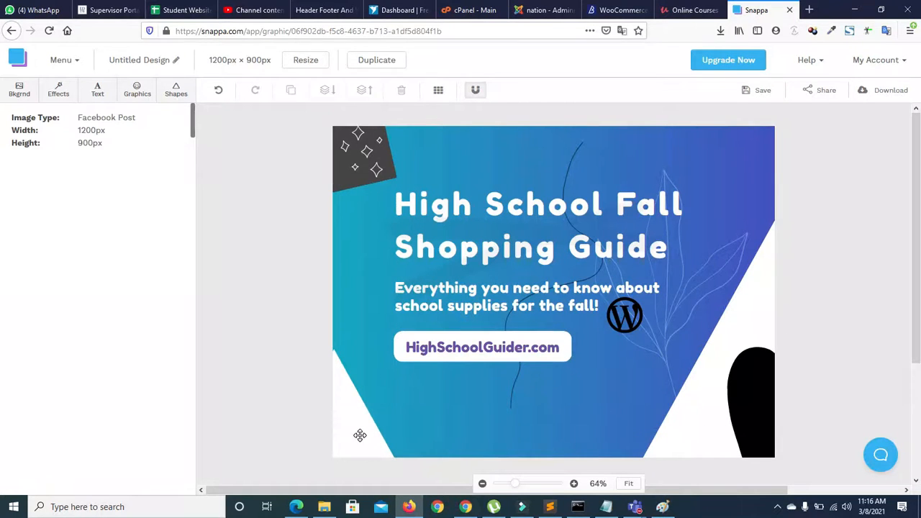
# Step: Browse the vector graphics library for another decoration for the bottom-left corner
pyautogui.click(136, 90)
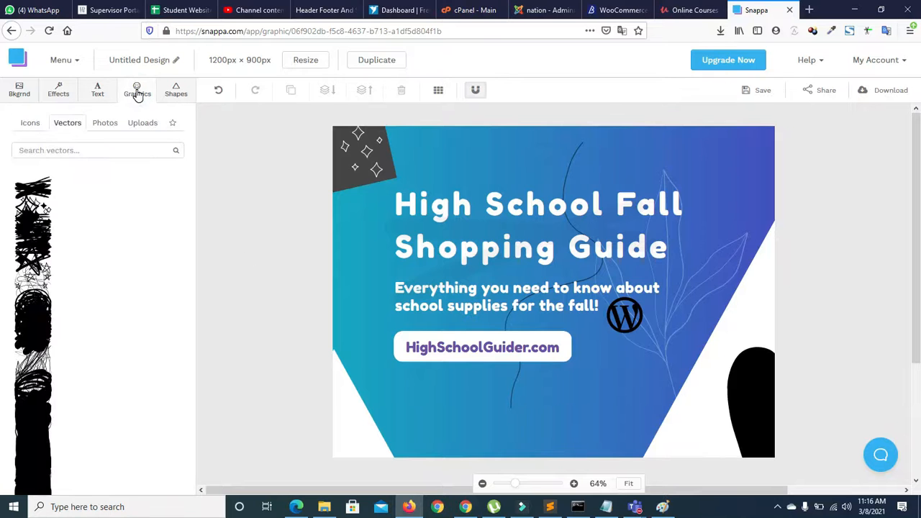
pyautogui.click(127, 151)
pyautogui.moveTo(192, 142); pyautogui.dragTo(179, 410)
pyautogui.scroll(5, 160, 149)
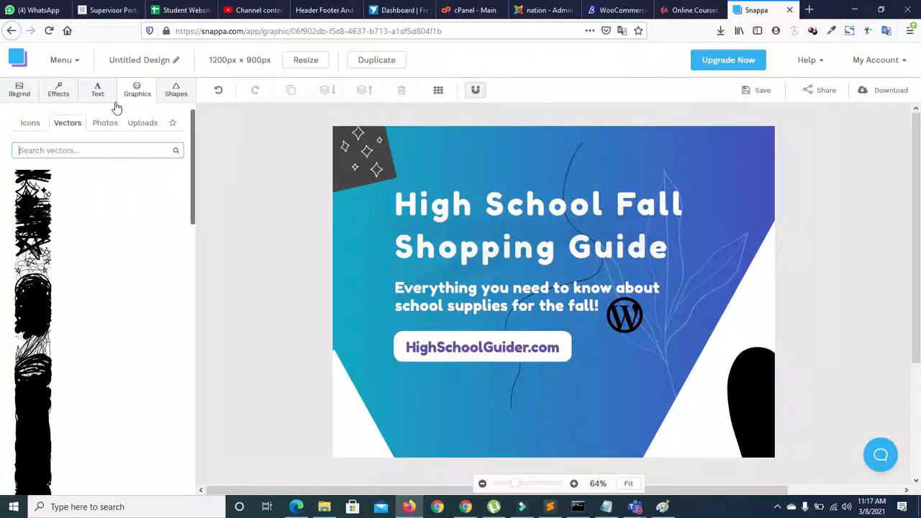
pyautogui.click(37, 131)
pyautogui.click(66, 124)
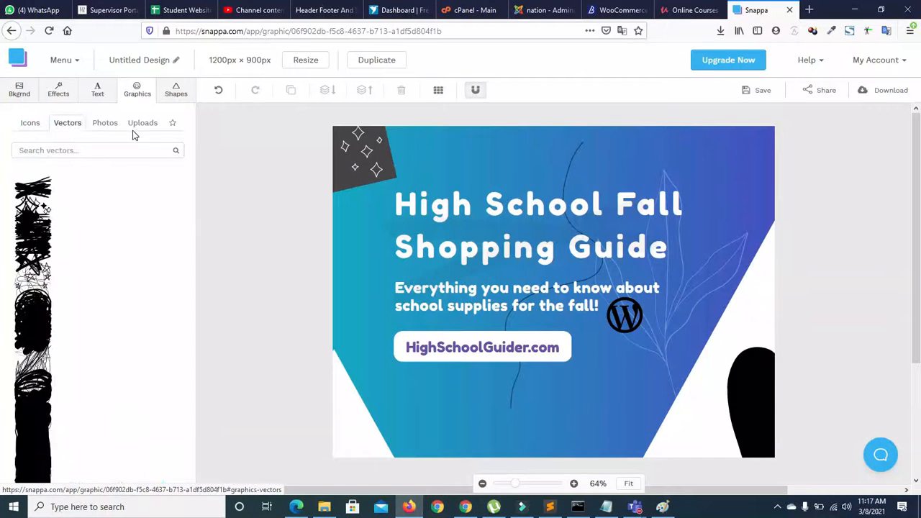
pyautogui.click(138, 151)
pyautogui.moveTo(192, 122); pyautogui.dragTo(165, 349)
pyautogui.scroll(-5, 165, 348)
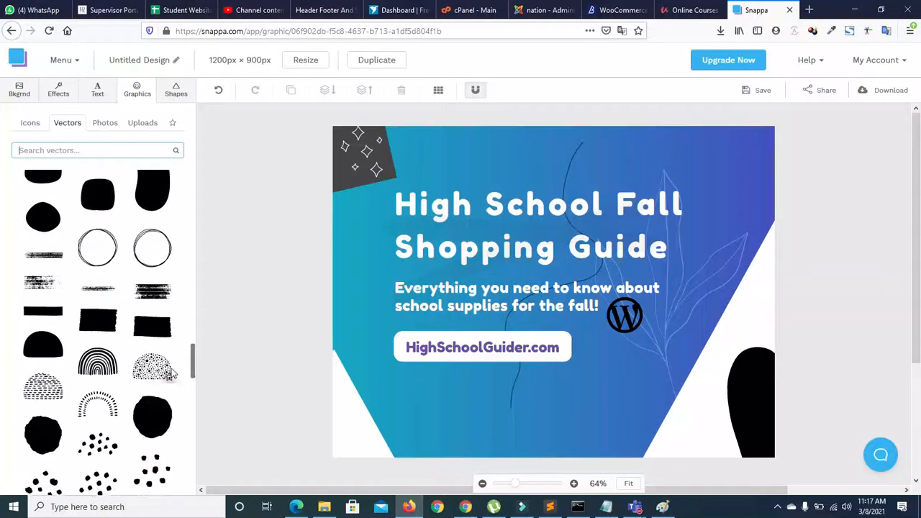
pyautogui.moveTo(193, 366)
pyautogui.mouseDown()
pyautogui.moveTo(191, 448)
pyautogui.moveTo(193, 131)
pyautogui.mouseUp()
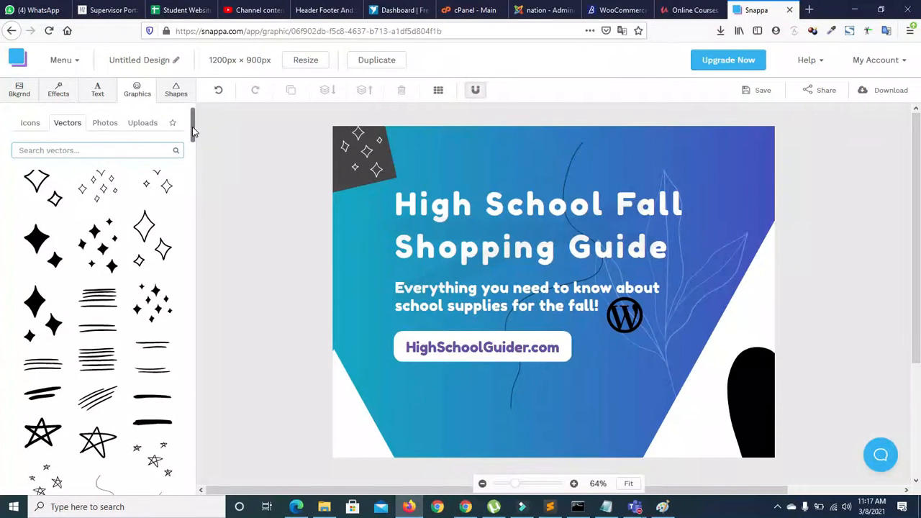
pyautogui.moveTo(191, 134)
pyautogui.mouseDown()
pyautogui.moveTo(192, 120)
pyautogui.moveTo(197, 134)
pyautogui.mouseUp()
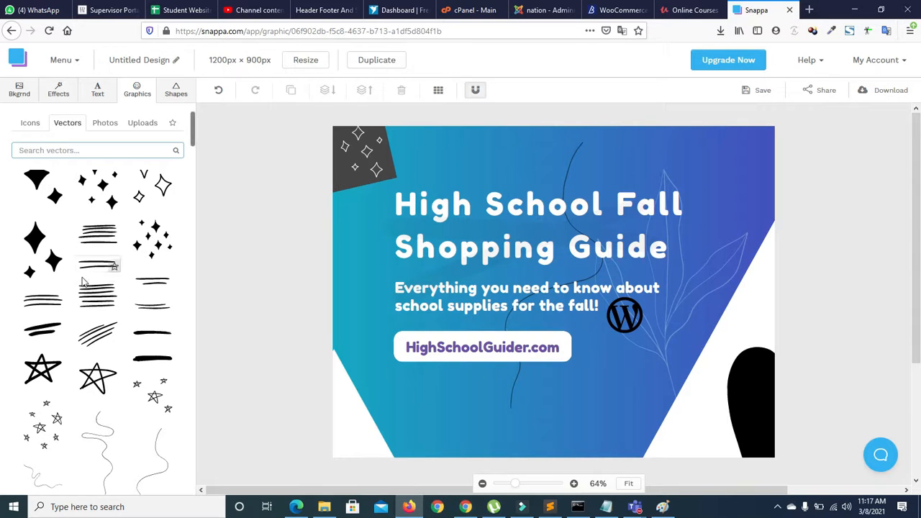
# Step: Add horizontal brush lines and solid sparkle stars, moving the lines over the website button and the stars into the bottom-left corner
pyautogui.click(84, 245)
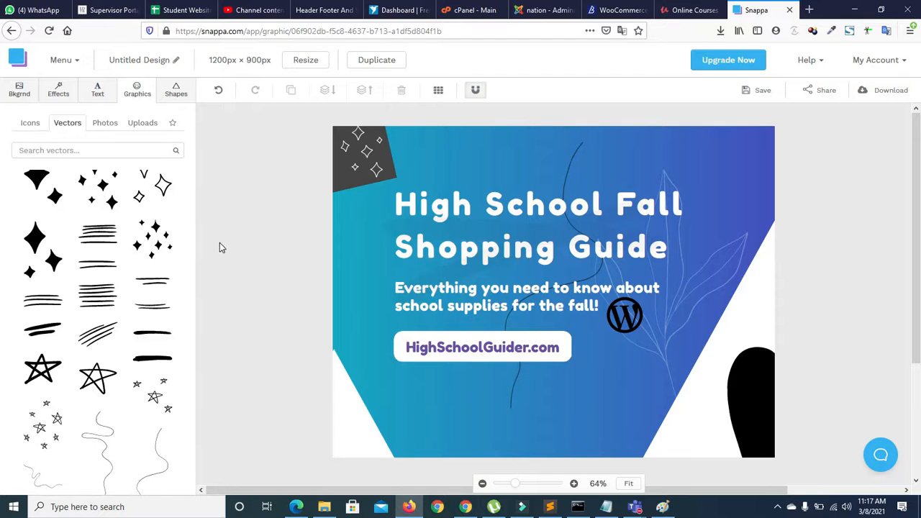
pyautogui.click(171, 245)
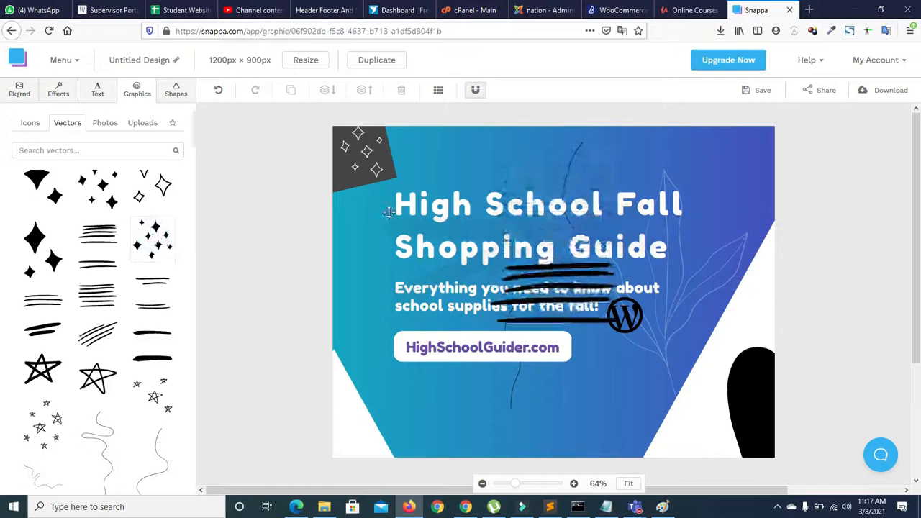
pyautogui.moveTo(545, 289); pyautogui.dragTo(472, 351)
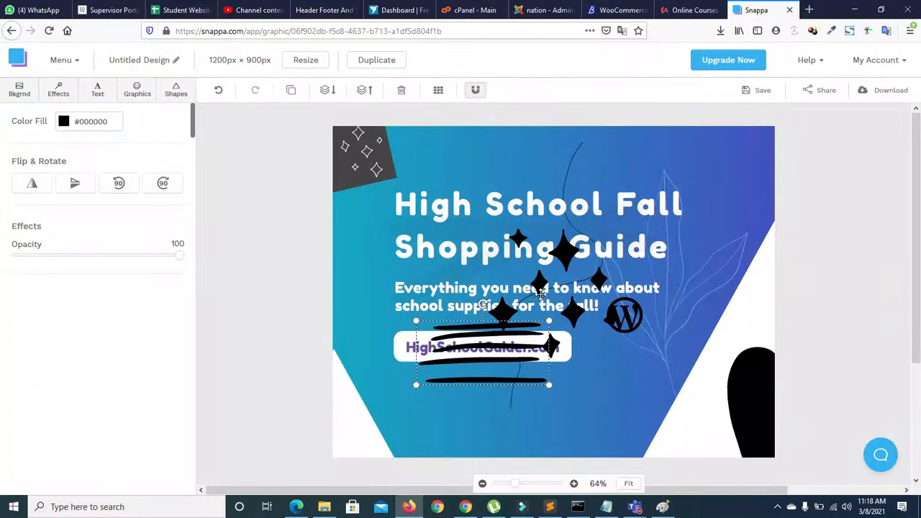
pyautogui.press('Escape')
pyautogui.moveTo(539, 285); pyautogui.dragTo(331, 395)
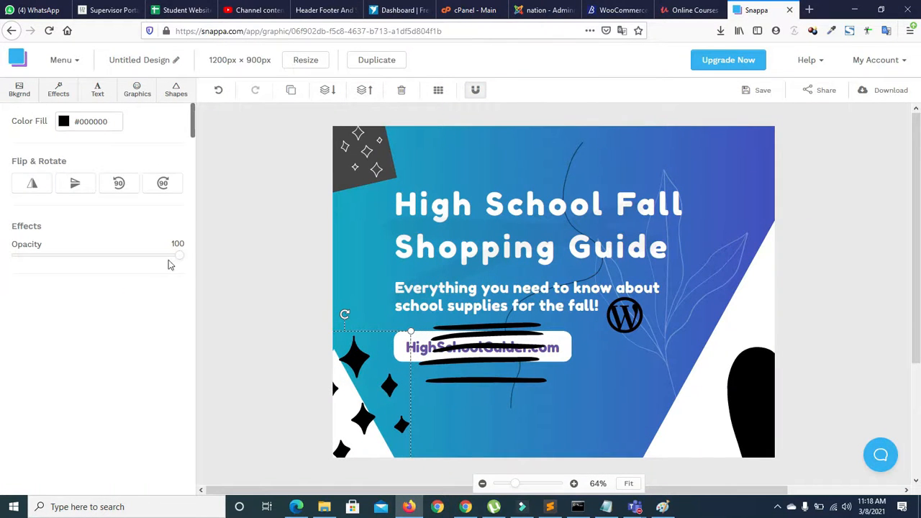
# Step: Set the solid sparkle stars' opacity to 34, reposition them over the bottom-left white triangle and shrink them slightly
pyautogui.click(43, 260)
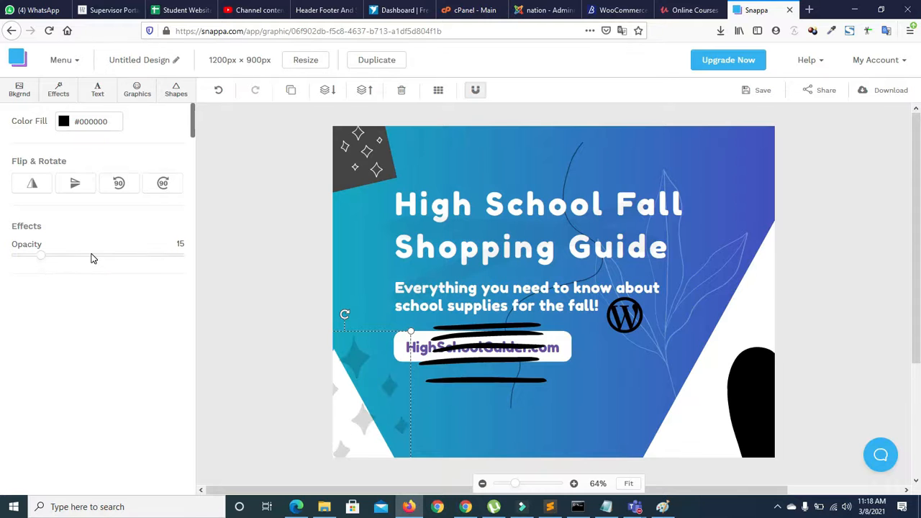
pyautogui.moveTo(367, 419); pyautogui.dragTo(376, 437)
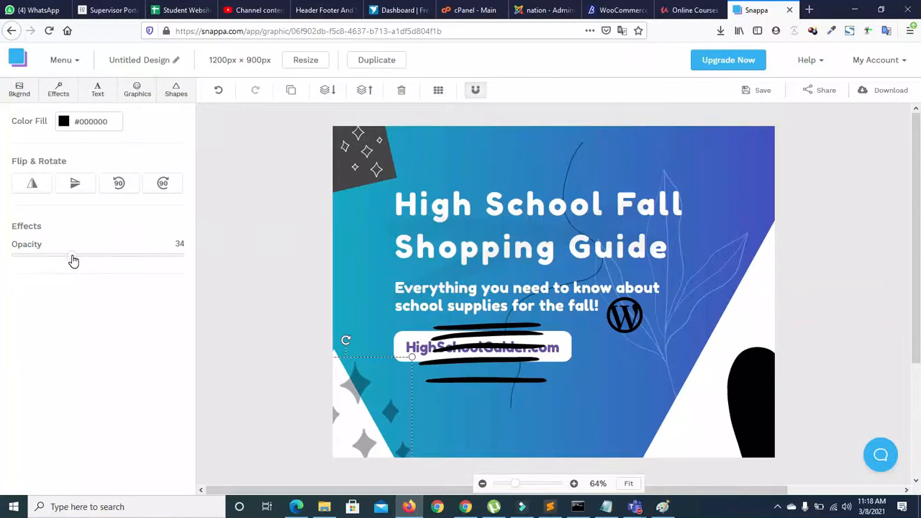
pyautogui.moveTo(350, 396); pyautogui.dragTo(335, 360)
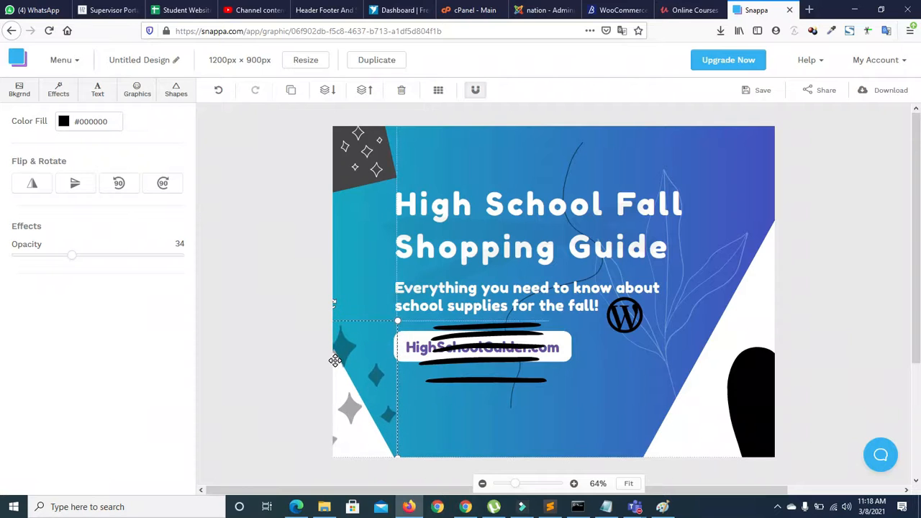
pyautogui.click(291, 377)
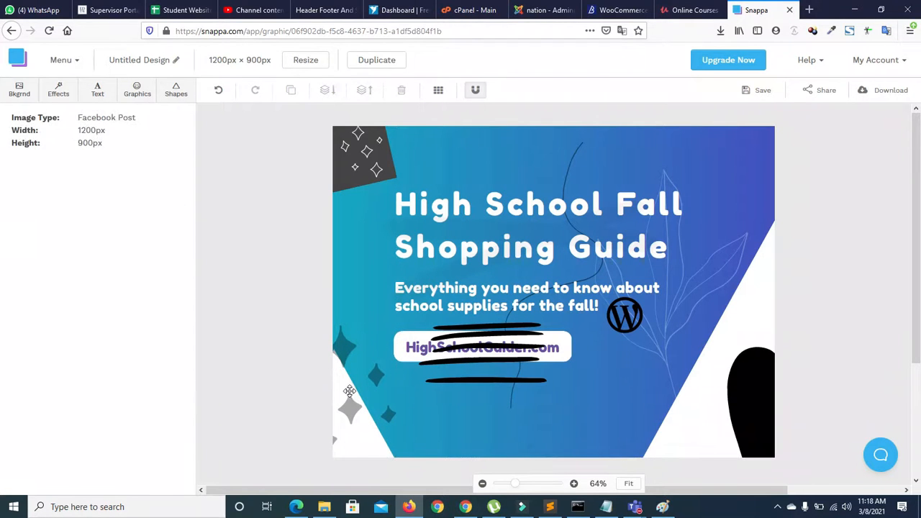
pyautogui.moveTo(351, 406); pyautogui.dragTo(357, 425)
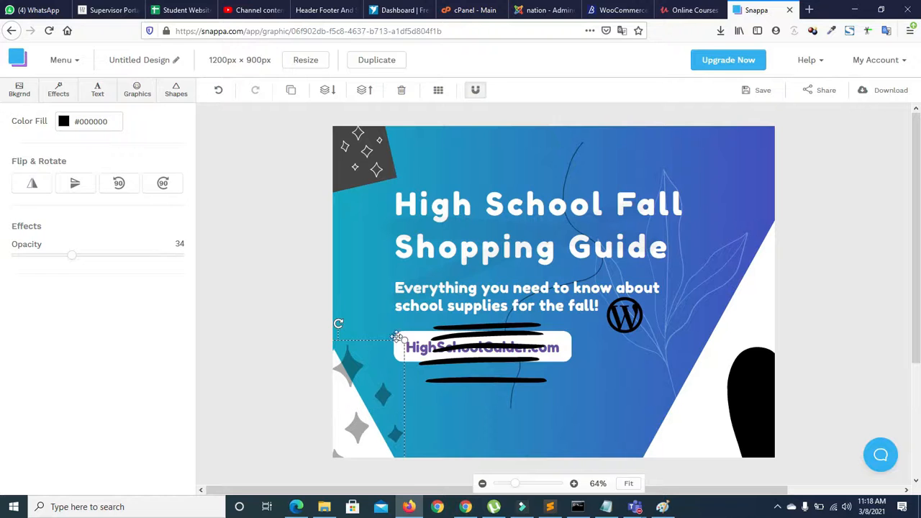
pyautogui.moveTo(404, 341); pyautogui.dragTo(388, 356)
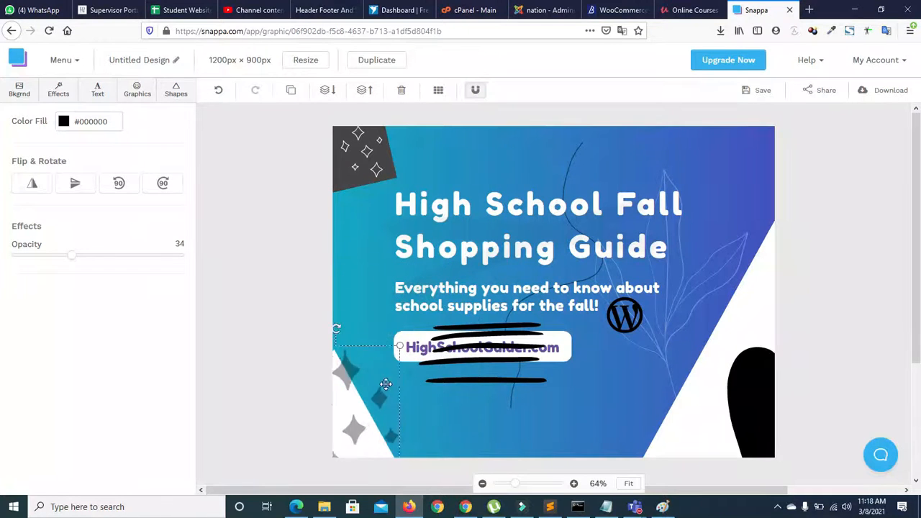
# Step: Move the solid sparkle stars up beside the headline on the design's left edge and send them backward behind the text
pyautogui.moveTo(343, 438); pyautogui.dragTo(386, 284)
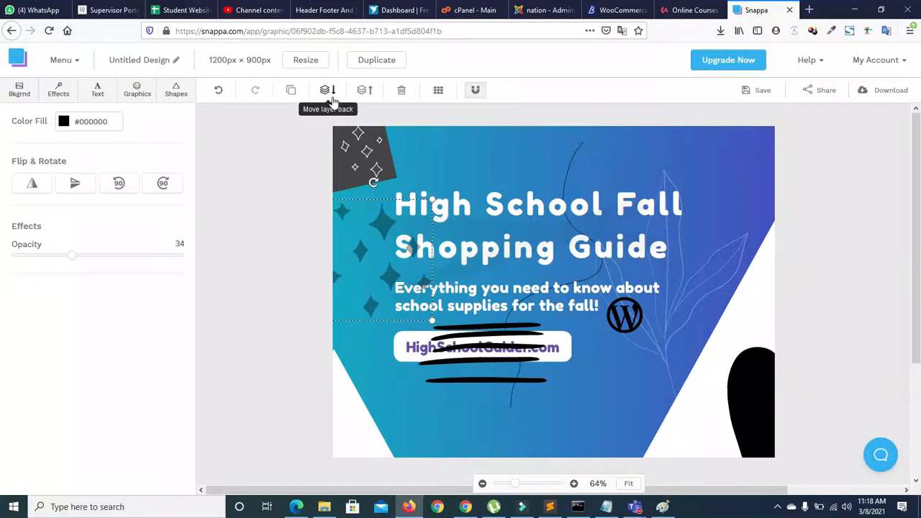
pyautogui.click(326, 90)
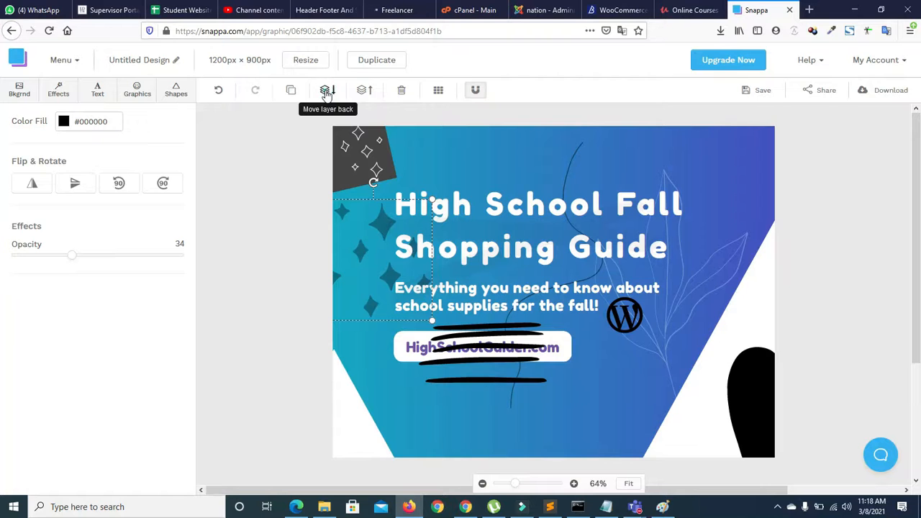
pyautogui.click(346, 414)
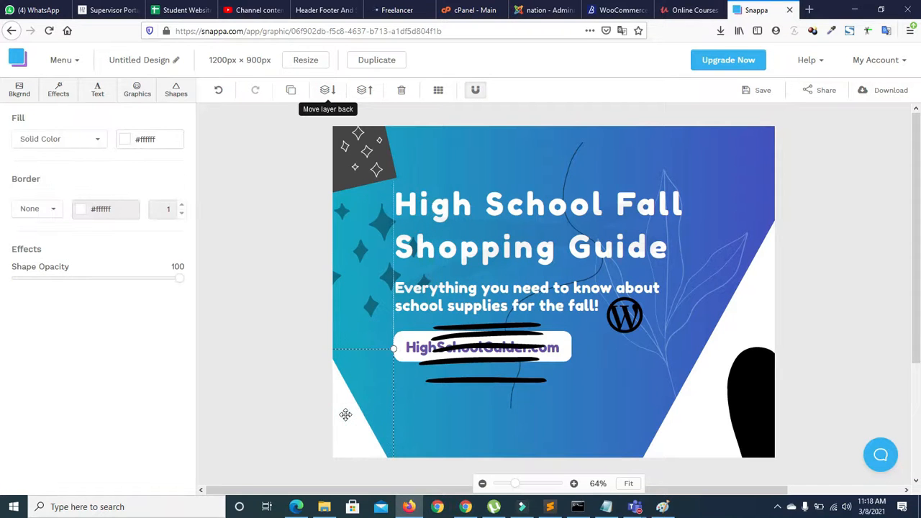
# Step: Send the horizontal brush lines backward until they sit behind the white website button
pyautogui.moveTo(473, 337)
pyautogui.mouseDown()
pyautogui.moveTo(504, 225)
pyautogui.moveTo(499, 150)
pyautogui.moveTo(671, 150)
pyautogui.moveTo(636, 236)
pyautogui.moveTo(470, 347)
pyautogui.mouseUp()
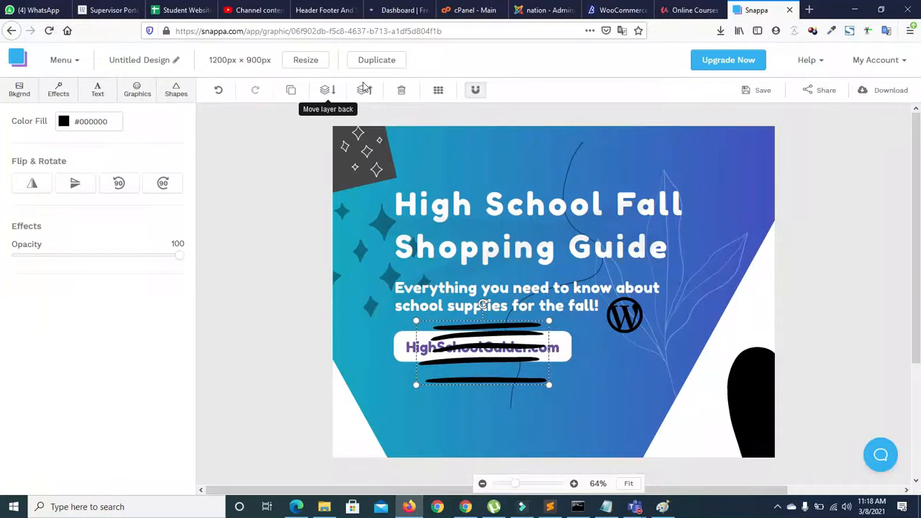
pyautogui.click(330, 91)
pyautogui.click(332, 92)
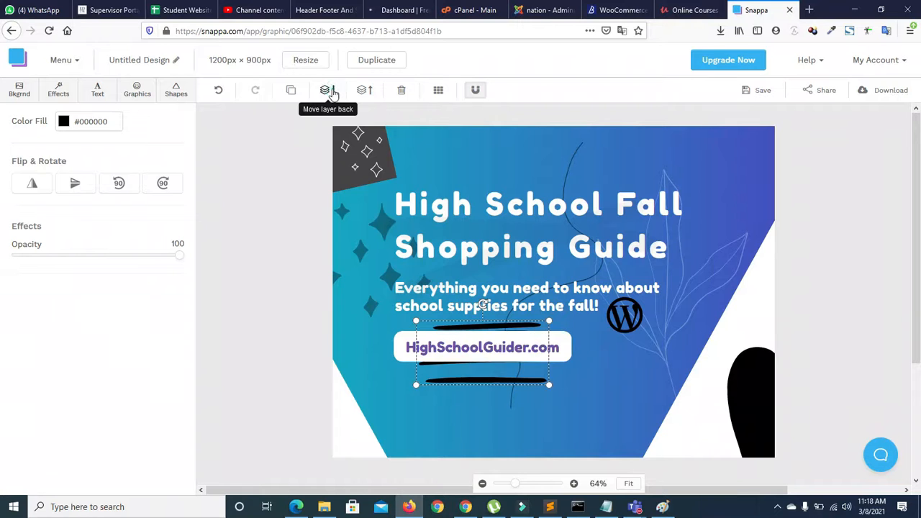
# Step: Shrink the brush lines, move them down to the website button's lower edge and layer them between the button and its text
pyautogui.moveTo(461, 383)
pyautogui.mouseDown()
pyautogui.moveTo(450, 428)
pyautogui.moveTo(450, 383)
pyautogui.mouseUp()
pyautogui.moveTo(539, 389); pyautogui.dragTo(527, 375)
pyautogui.moveTo(458, 378); pyautogui.dragTo(460, 397)
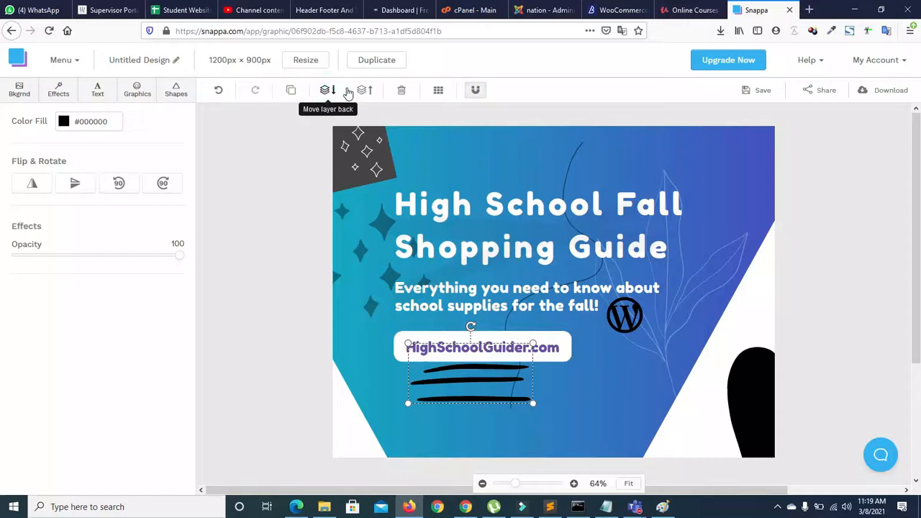
pyautogui.click(328, 92)
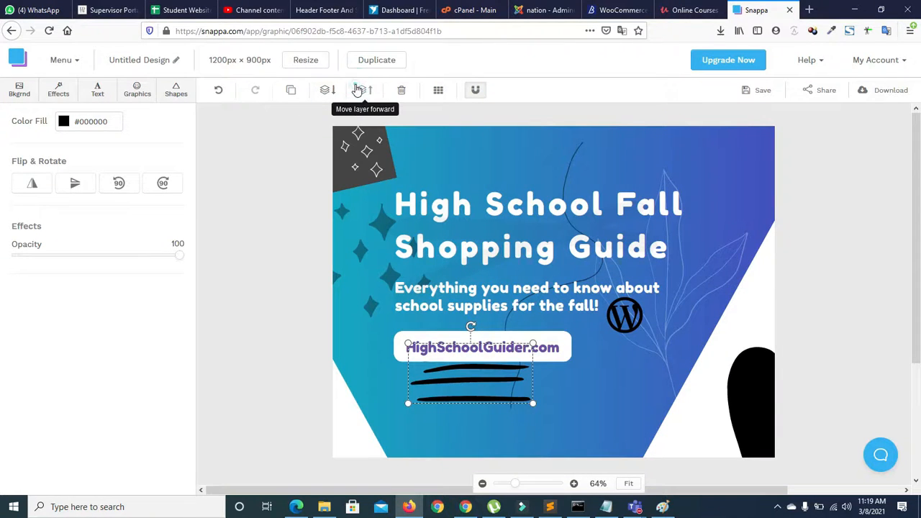
pyautogui.click(364, 90)
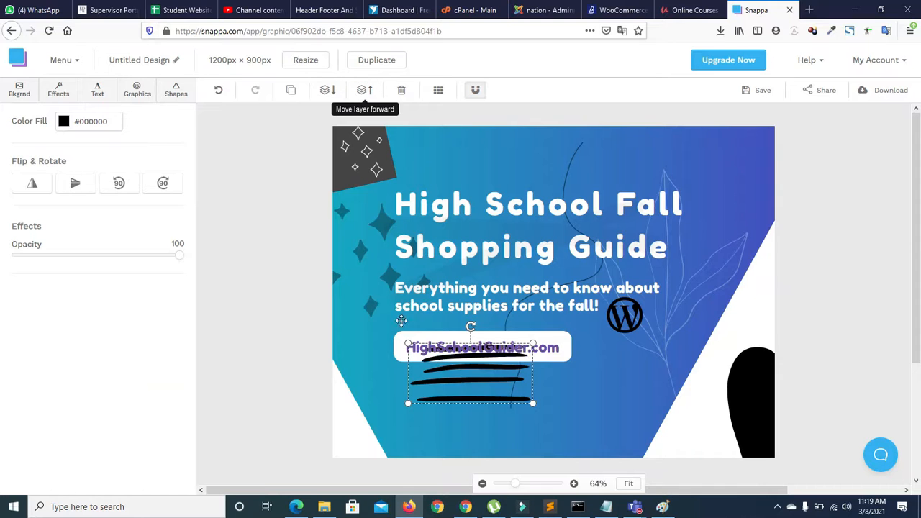
# Step: Set the bottom-left white triangle's opacity to 61 and fade the brush lines to a faint opacity
pyautogui.click(388, 355)
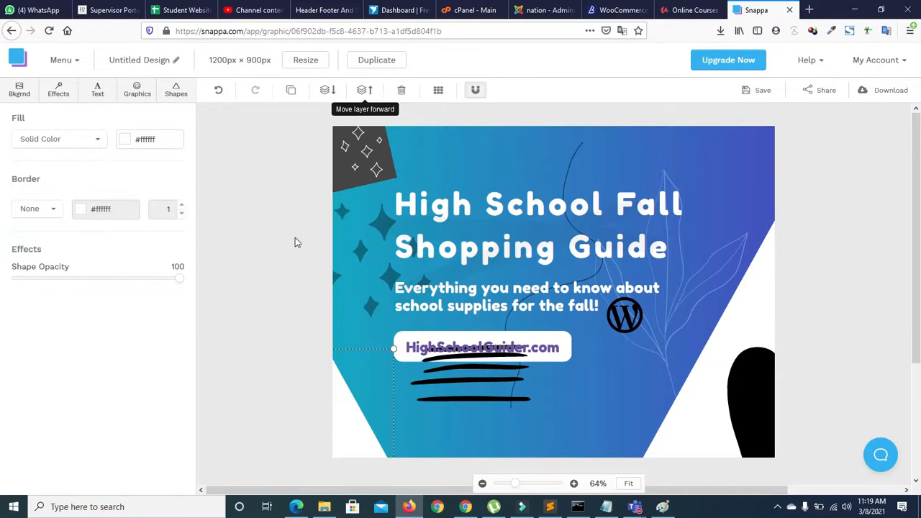
pyautogui.moveTo(127, 278)
pyautogui.mouseDown()
pyautogui.moveTo(49, 284)
pyautogui.moveTo(116, 286)
pyautogui.mouseUp()
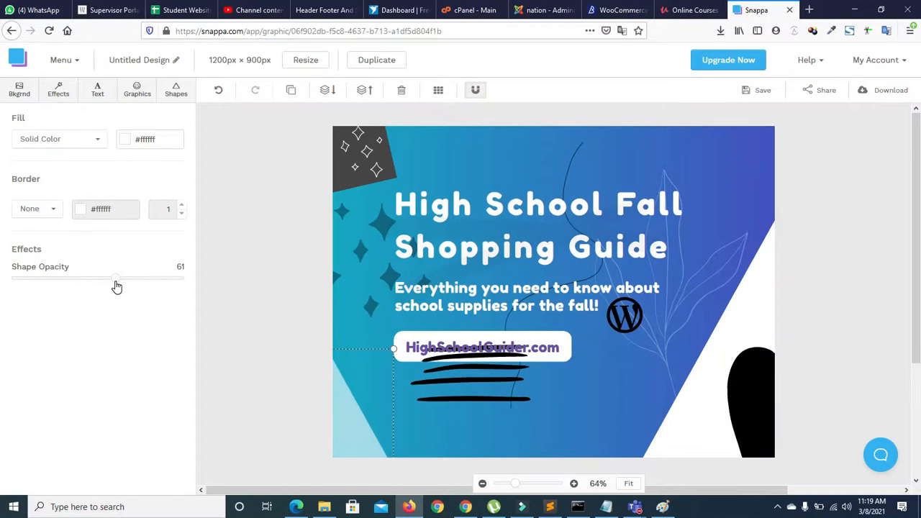
pyautogui.click(467, 372)
pyautogui.moveTo(181, 257); pyautogui.dragTo(34, 248)
pyautogui.click(260, 317)
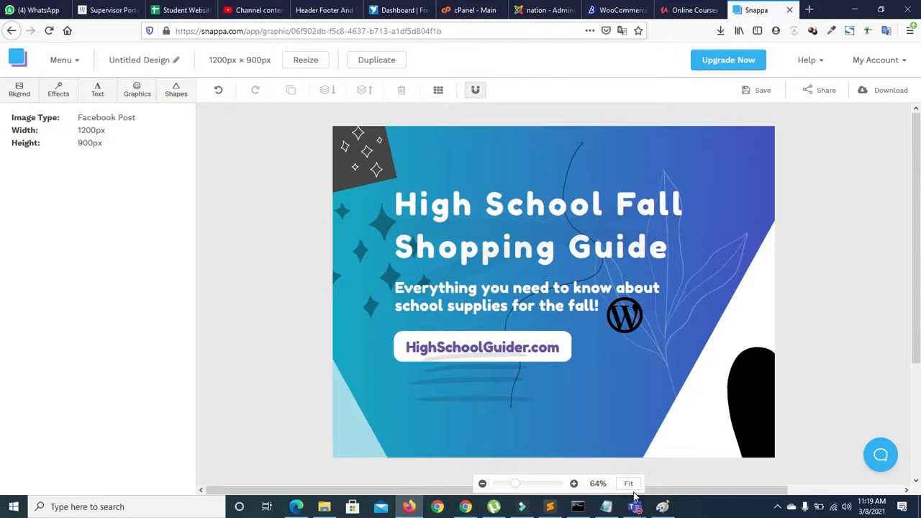
pyautogui.click(633, 443)
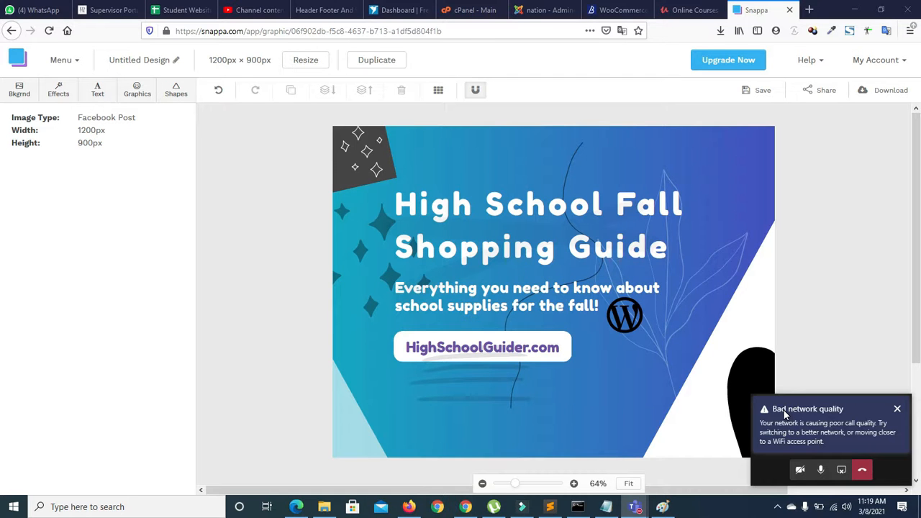
# Step: Try several abstract and gradient patterns as the background, ending with the vertical green gradient
pyautogui.click(20, 89)
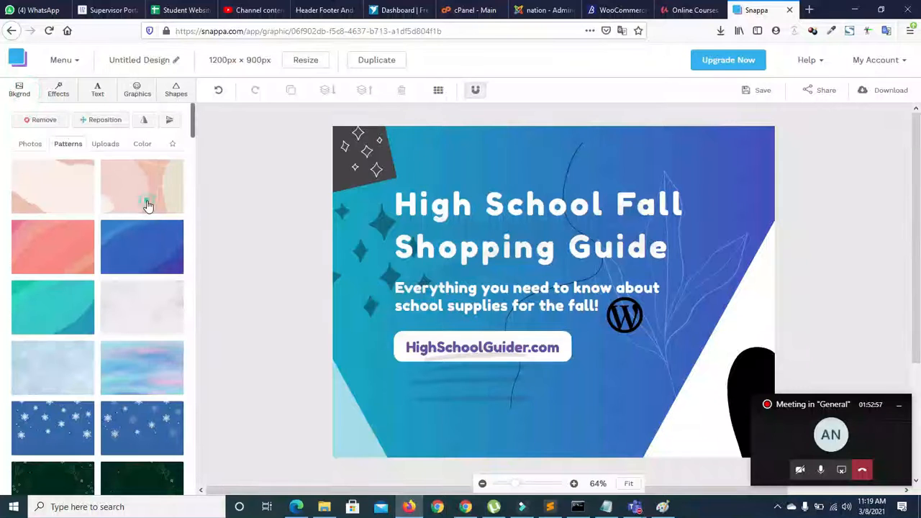
pyautogui.click(148, 205)
pyautogui.click(140, 302)
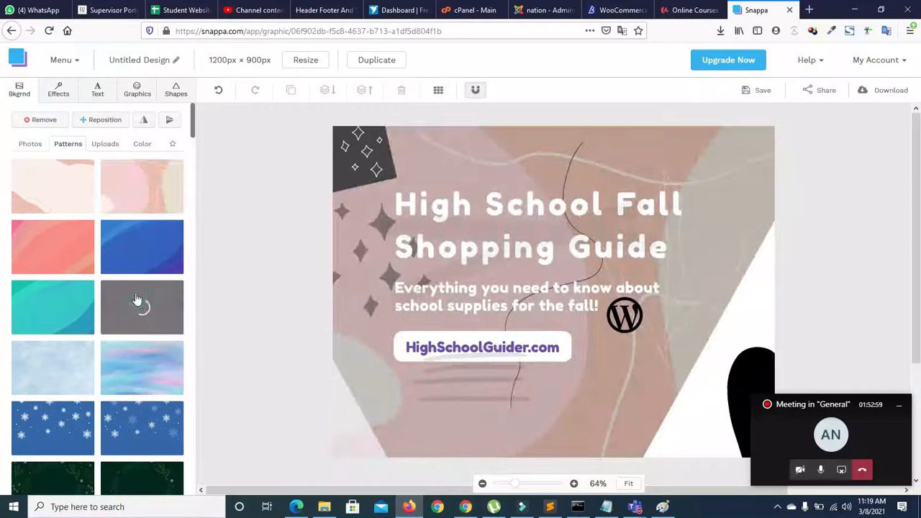
pyautogui.click(141, 368)
pyautogui.click(151, 436)
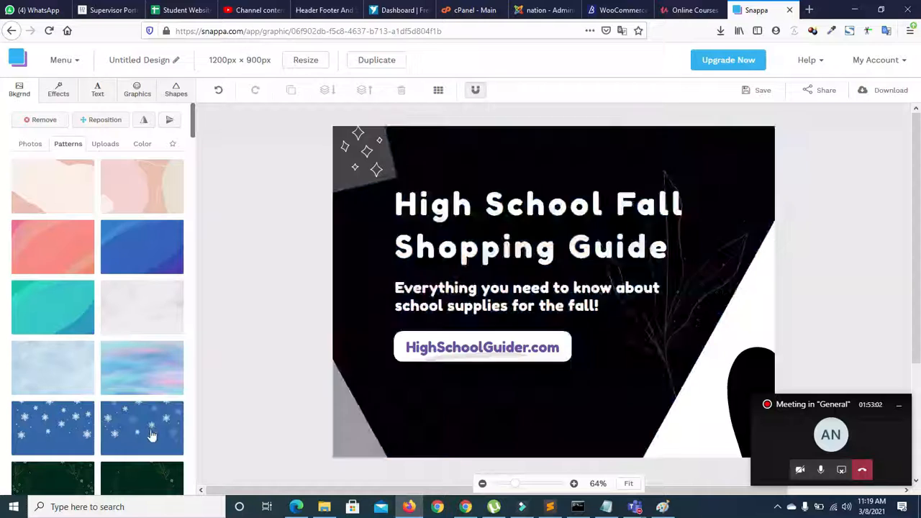
pyautogui.click(191, 438)
pyautogui.click(104, 374)
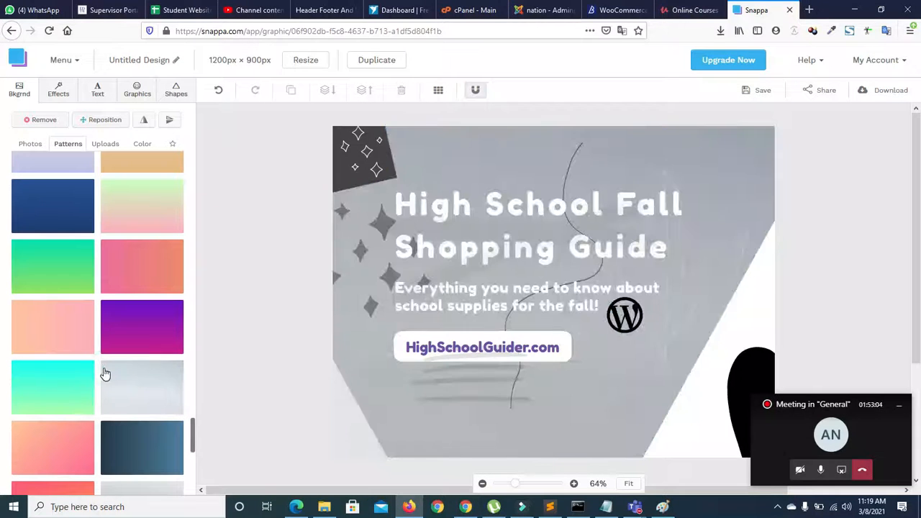
pyautogui.click(37, 376)
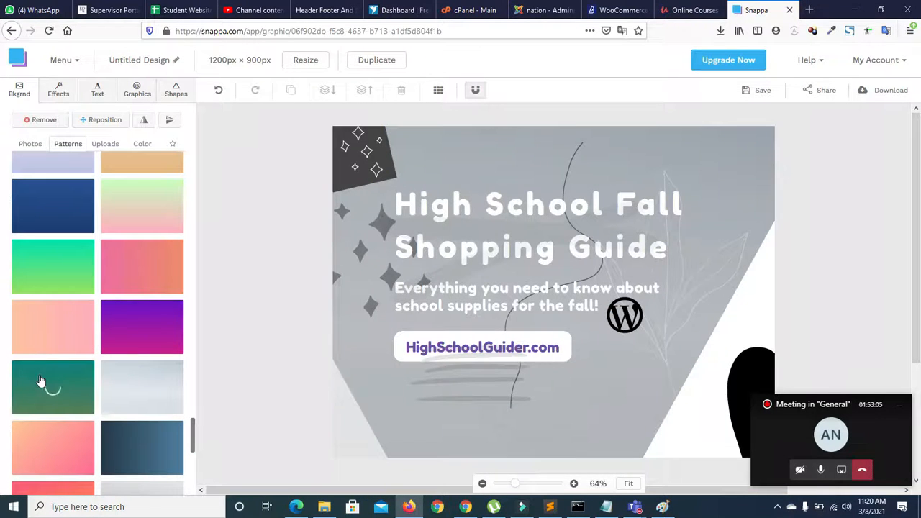
pyautogui.click(44, 328)
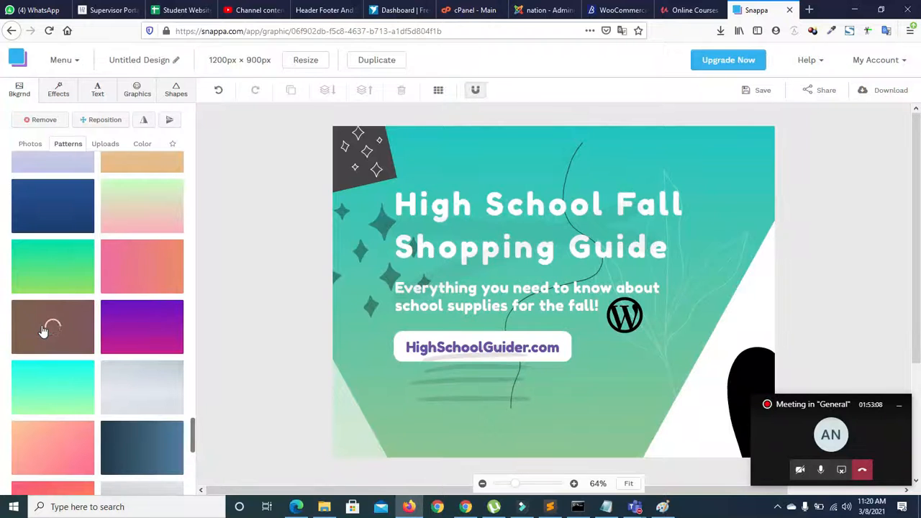
pyautogui.click(58, 279)
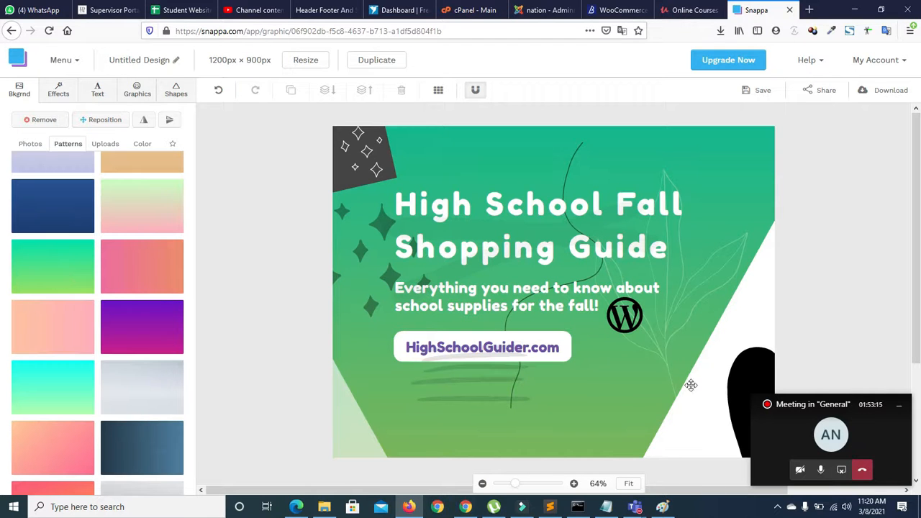
# Step: Switch to the full Microsoft Teams meeting window
pyautogui.click(851, 429)
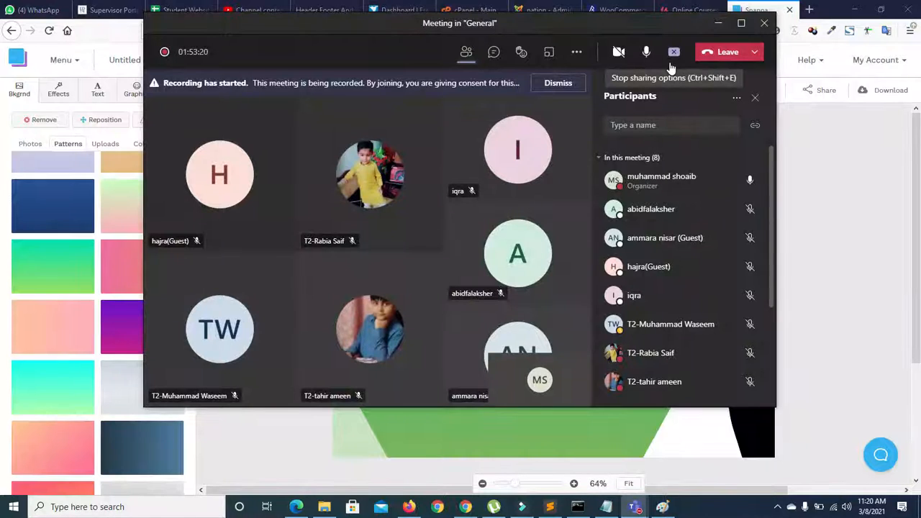